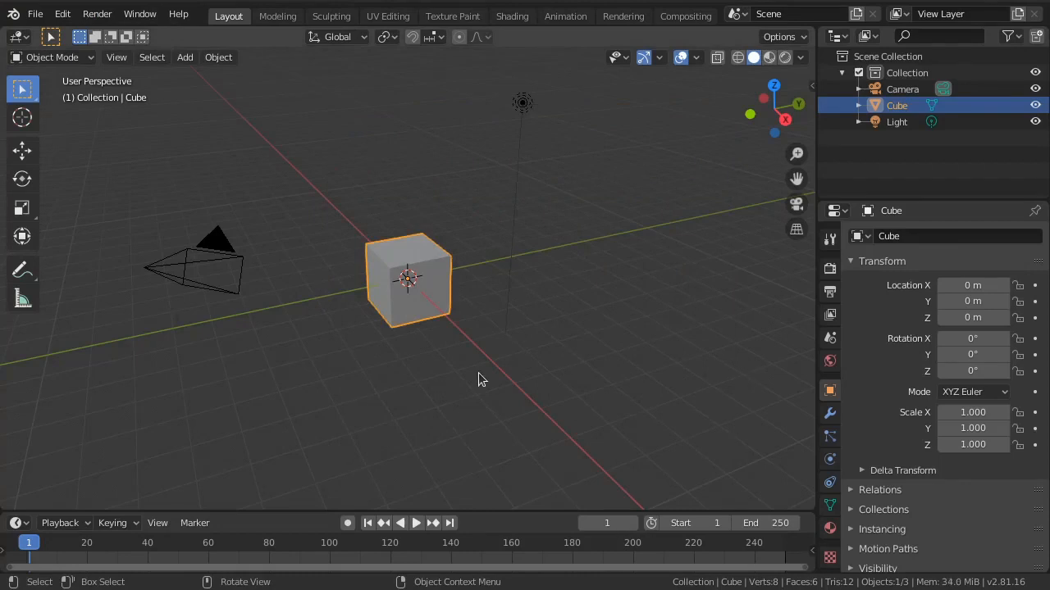
Step: Move the cube into a new collection named char01
{"action": "left_click", "coordinate": [425, 304]}
{"action": "key", "text": "m"}
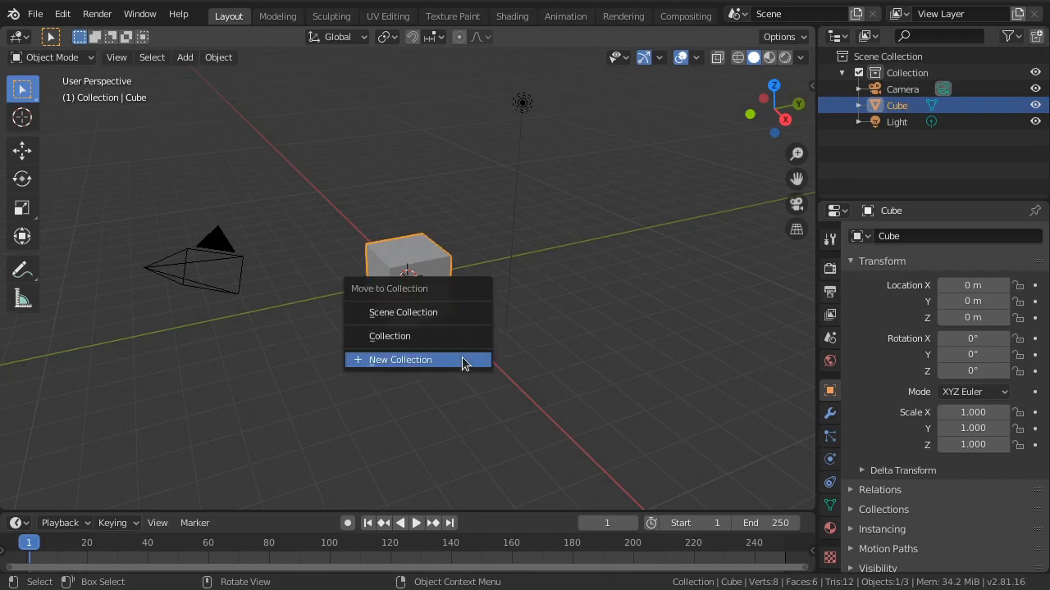
{"action": "left_click", "coordinate": [464, 362]}
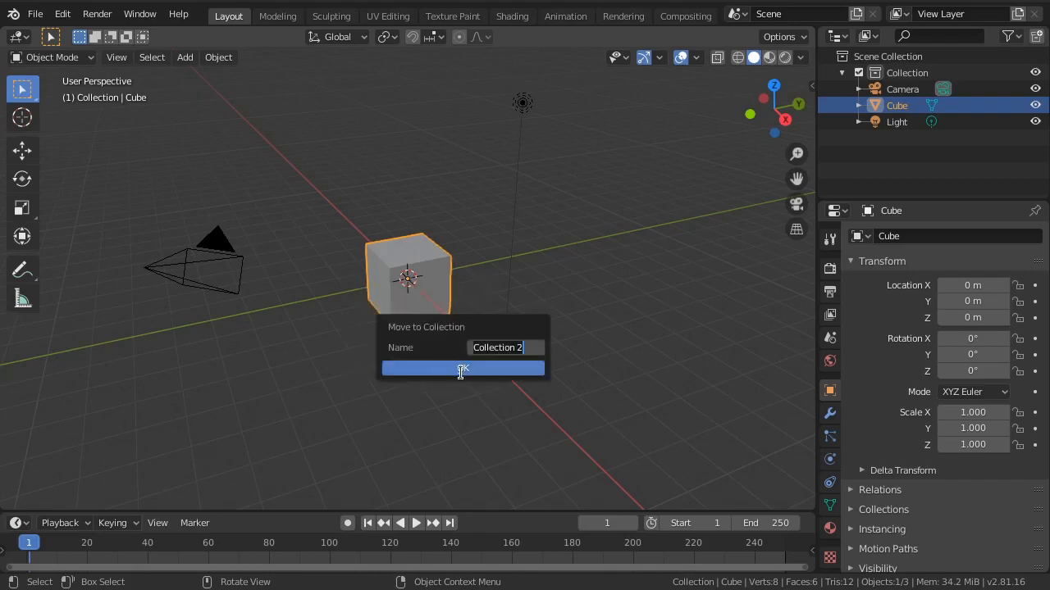
{"action": "type", "text": "char01"}
{"action": "key", "text": "Return"}
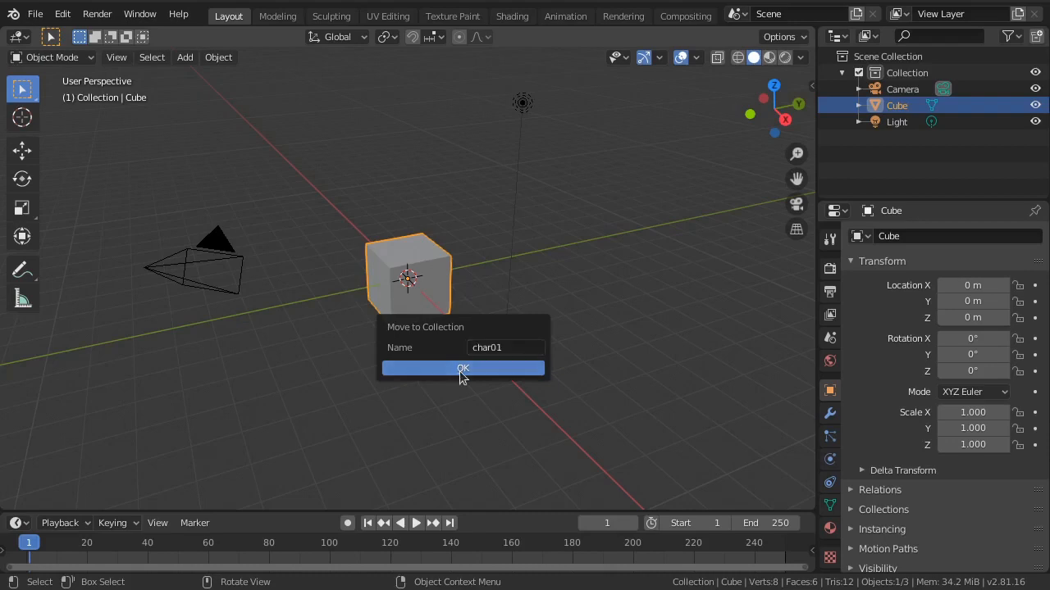
{"action": "left_click", "coordinate": [460, 371]}
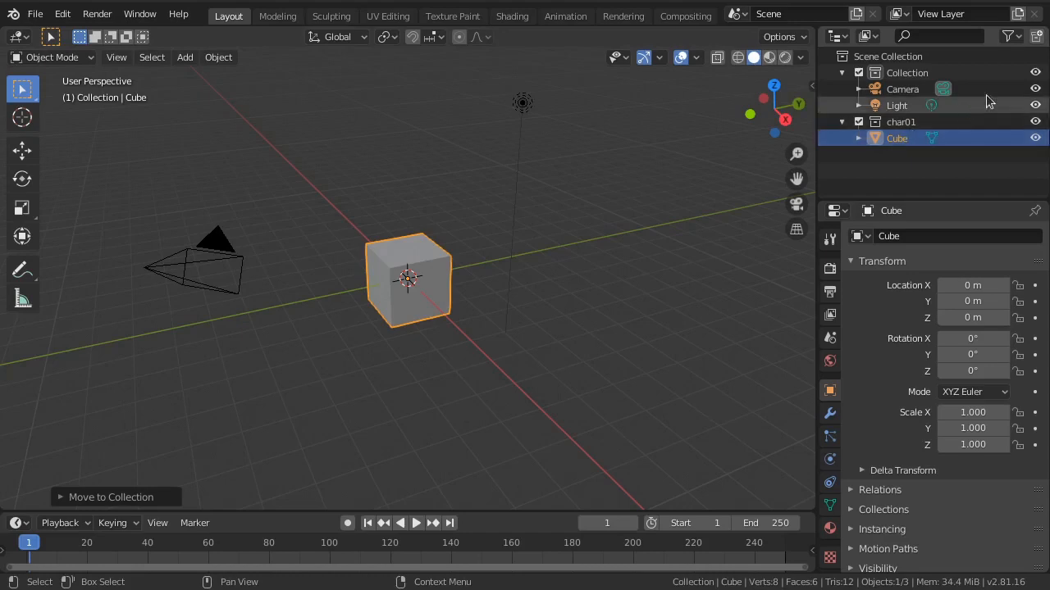
Step: Isolate the char01 collection in the viewport, hiding the collection that holds the camera and light
{"action": "left_click", "coordinate": [1035, 73]}
{"action": "left_click", "coordinate": [1035, 75]}
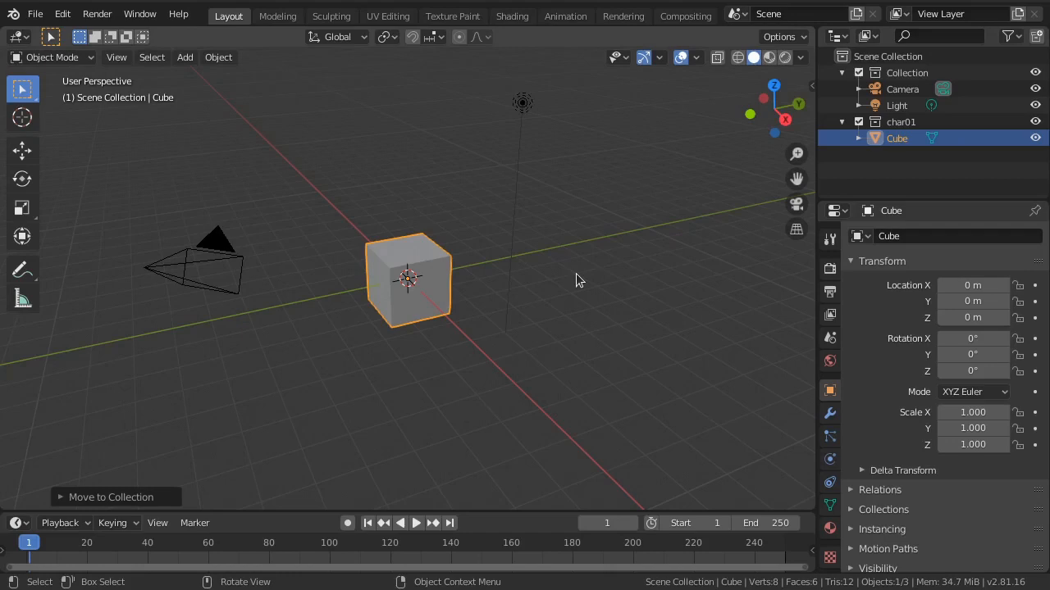
{"action": "key", "text": "2"}
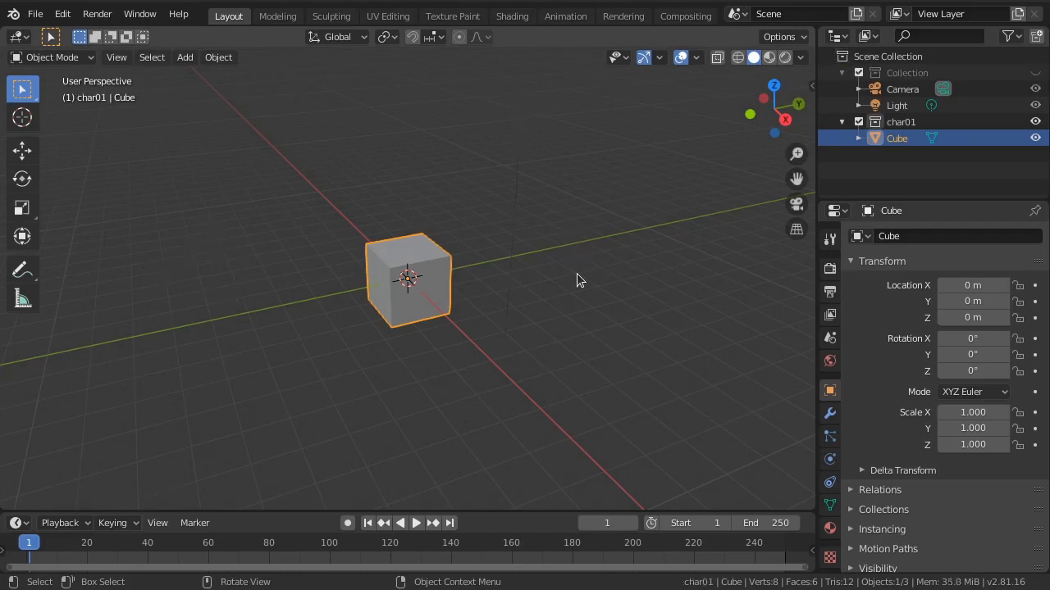
{"action": "key", "text": "1"}
{"action": "key", "text": "2"}
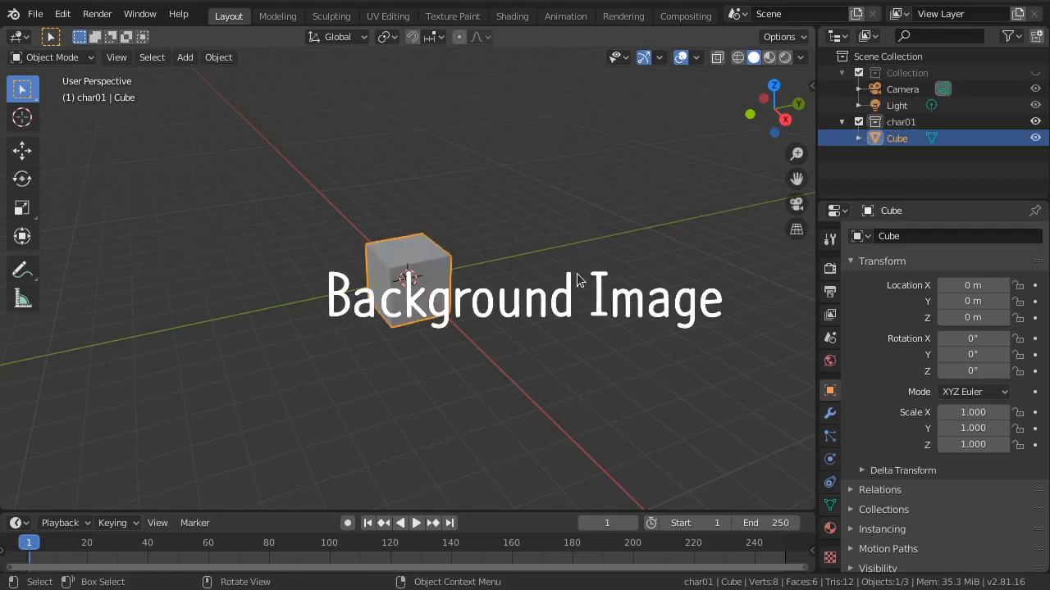
Step: Create a new collection in the scene and name it image
{"action": "key", "text": "KP_1"}
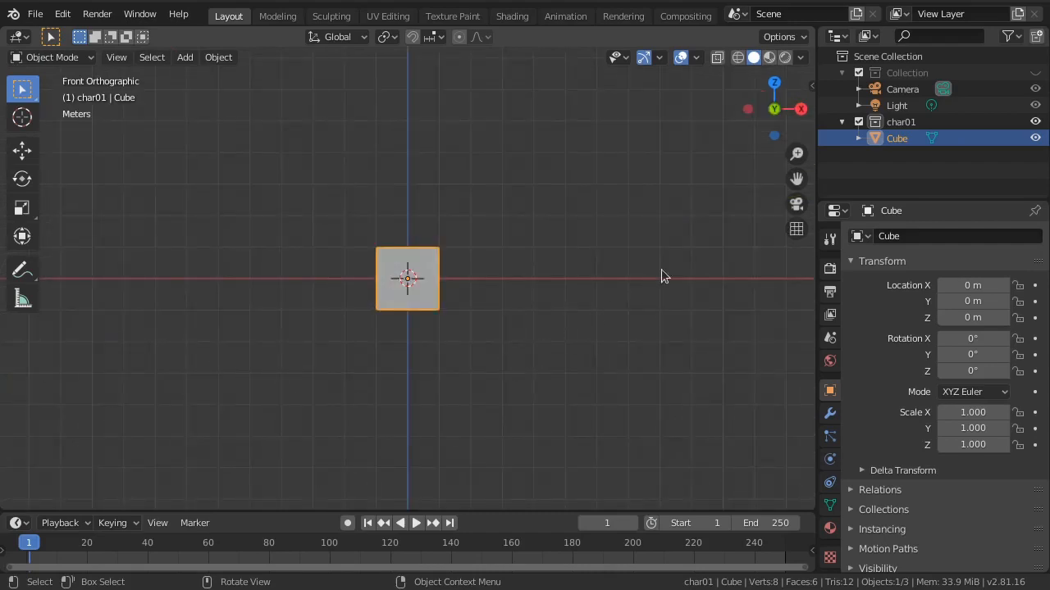
{"action": "left_click", "coordinate": [1035, 37]}
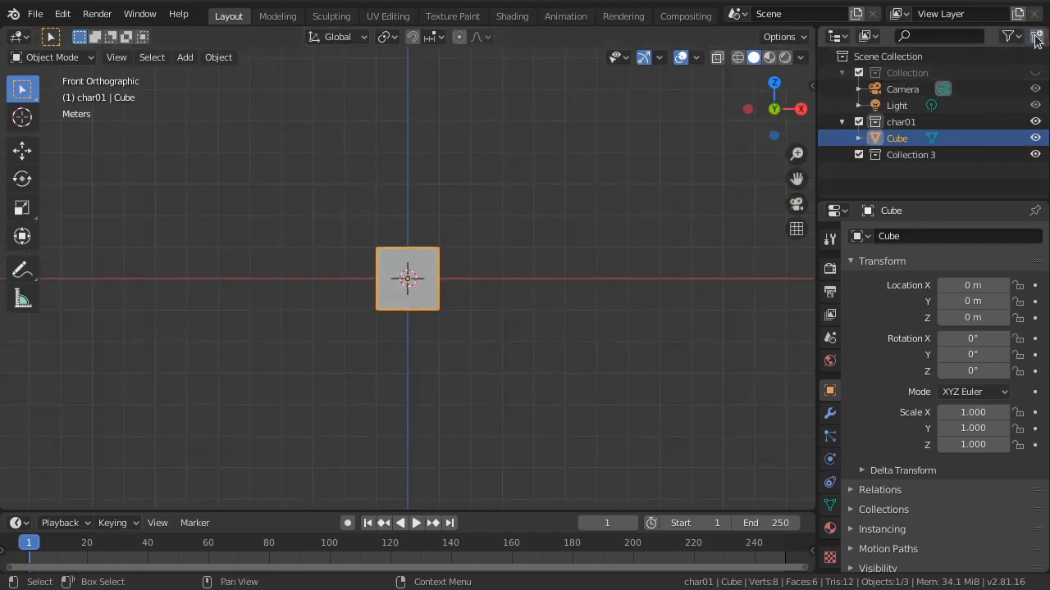
{"action": "double_click", "coordinate": [921, 155]}
{"action": "type", "text": "image"}
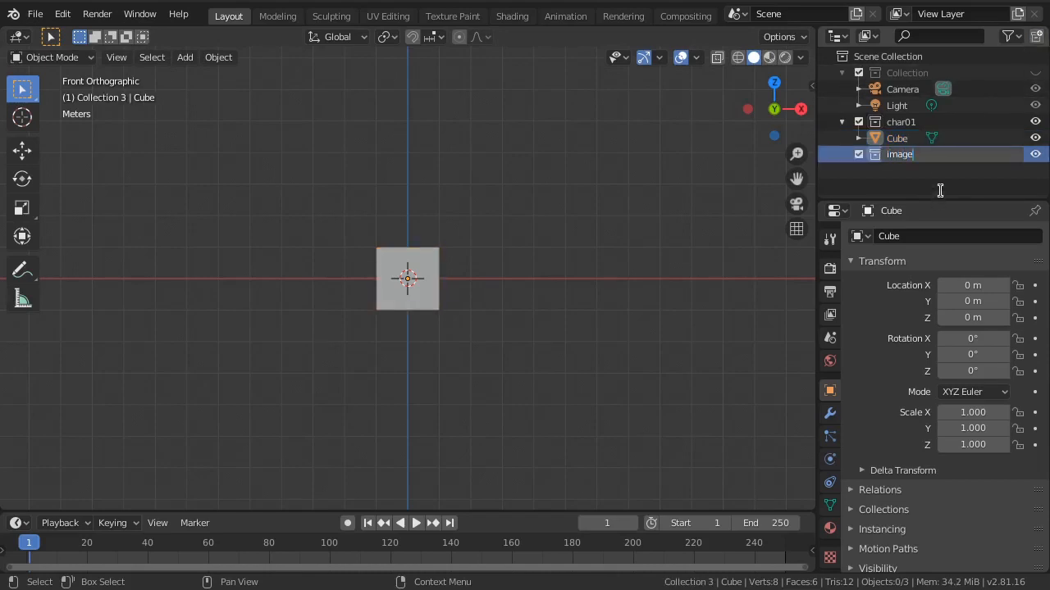
{"action": "key", "text": "Return"}
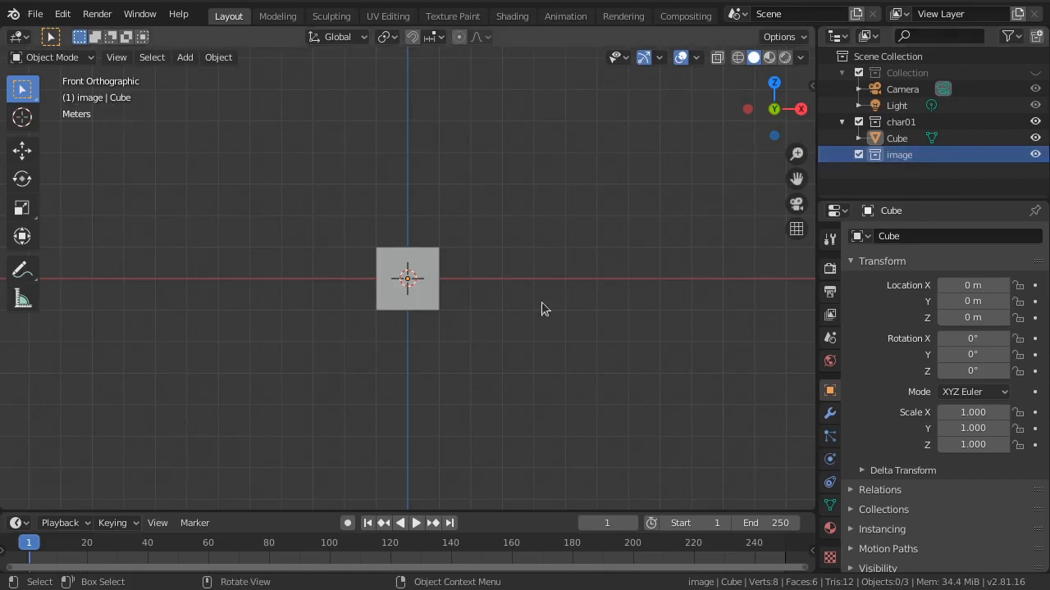
Step: Add charmoobaby01.jpg as a background image aligned to the front view, inside the image collection
{"action": "key", "text": "shift+a"}
{"action": "mouse_move", "coordinate": [517, 248]}
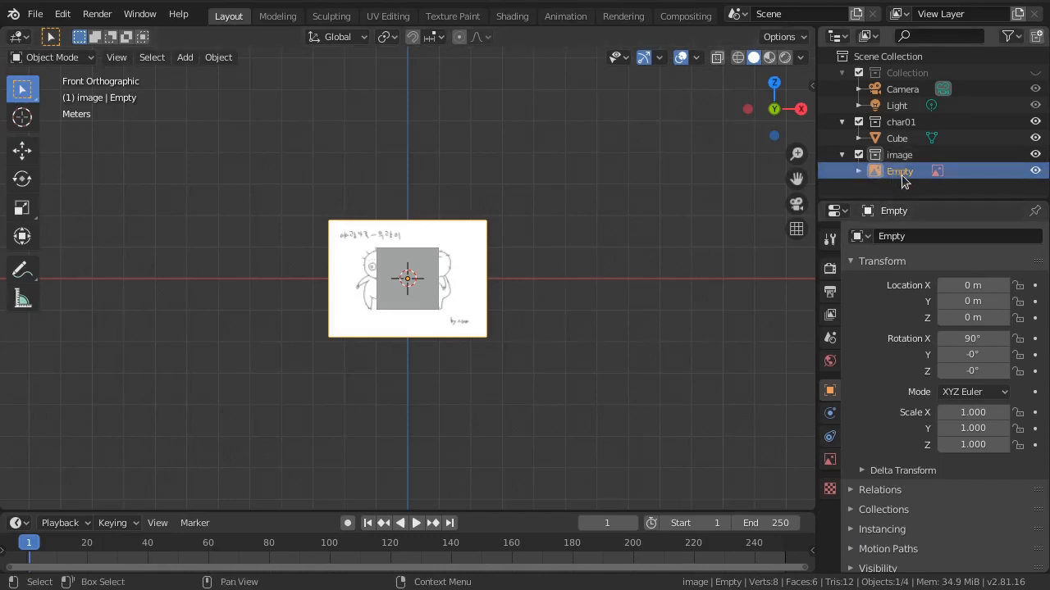
{"action": "middle_click_drag", "start_coordinate": [574, 317], "coordinate": [507, 354]}
{"action": "key", "text": "KP_1"}
{"action": "scroll", "coordinate": [506, 353], "scroll_direction": "up", "scroll_amount": 1}
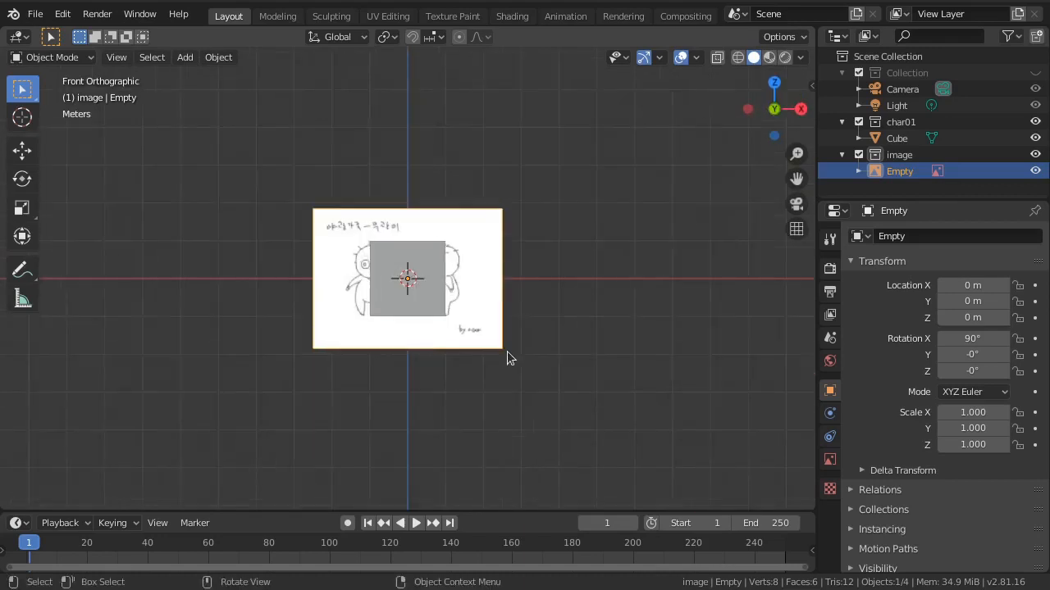
Step: Enable Use Alpha on the front background image and set its transparency to 0.5
{"action": "left_click", "coordinate": [830, 461]}
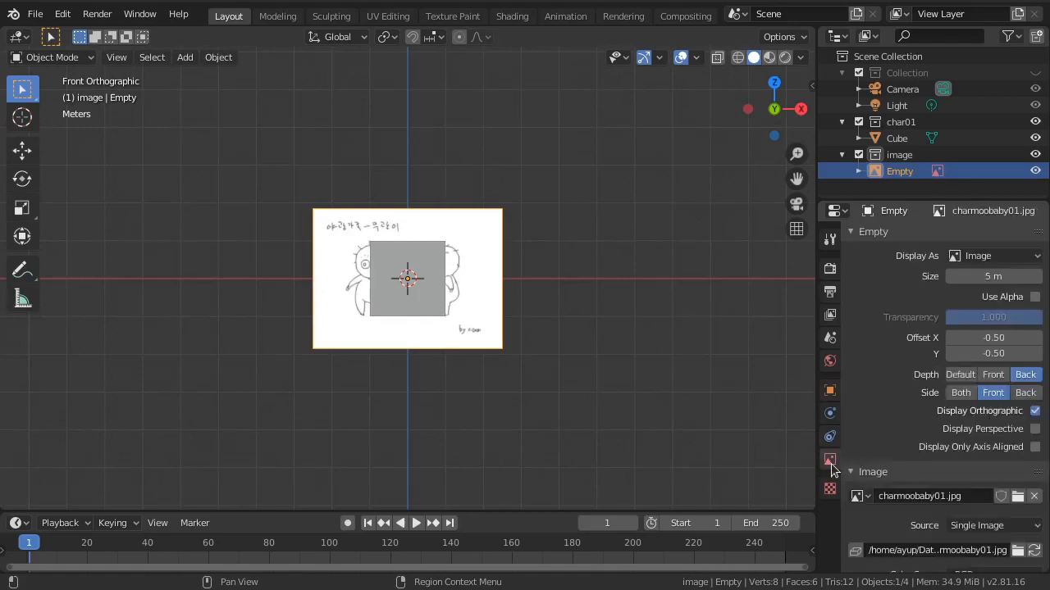
{"action": "scroll", "coordinate": [852, 468], "scroll_direction": "down", "scroll_amount": 1}
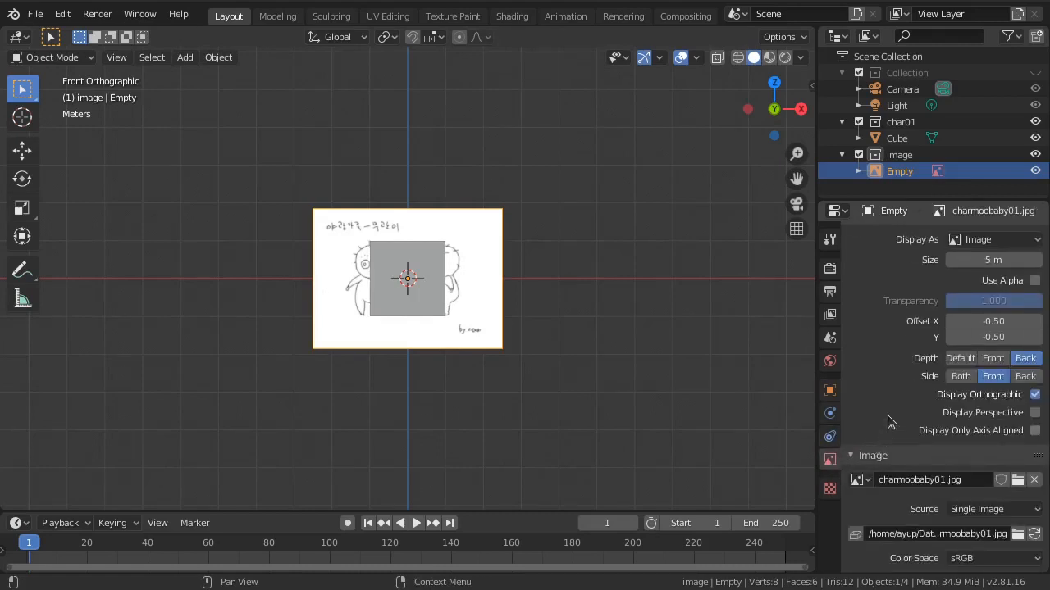
{"action": "left_click", "coordinate": [1035, 280]}
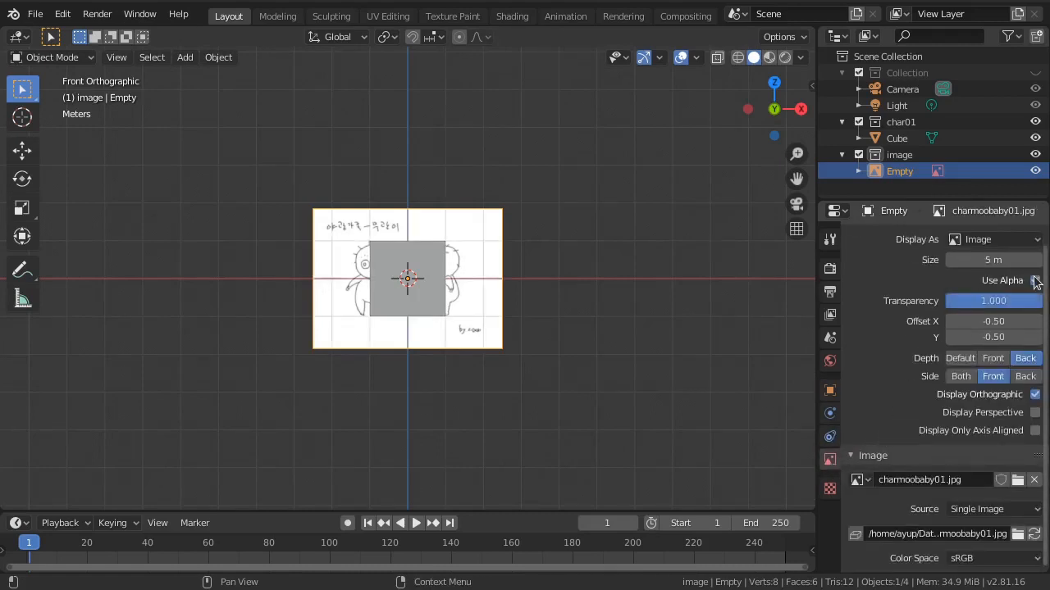
{"action": "left_click", "coordinate": [993, 301]}
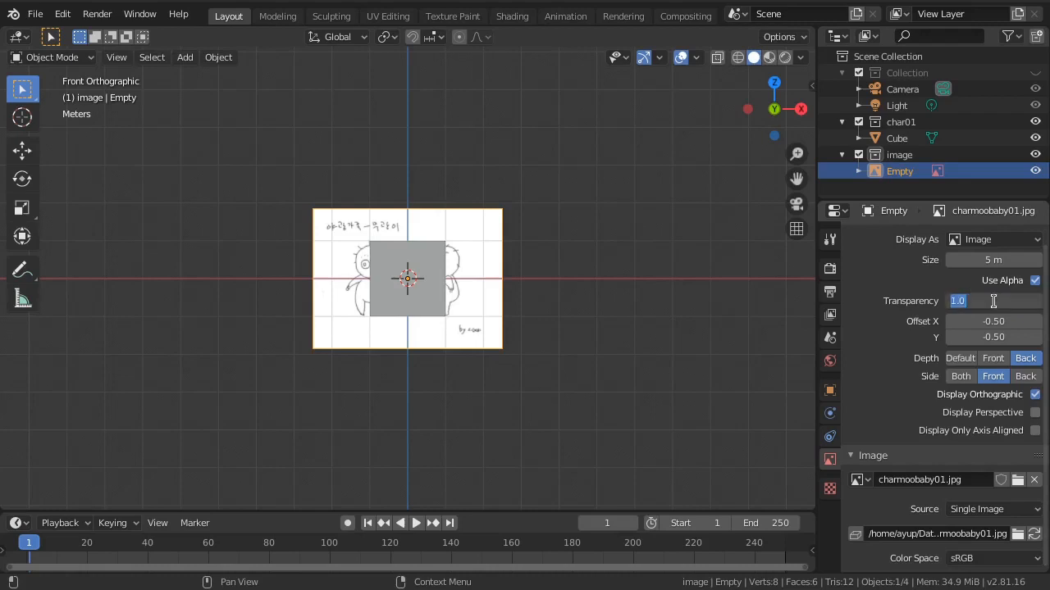
{"action": "type", "text": "0.5"}
{"action": "key", "text": "Return"}
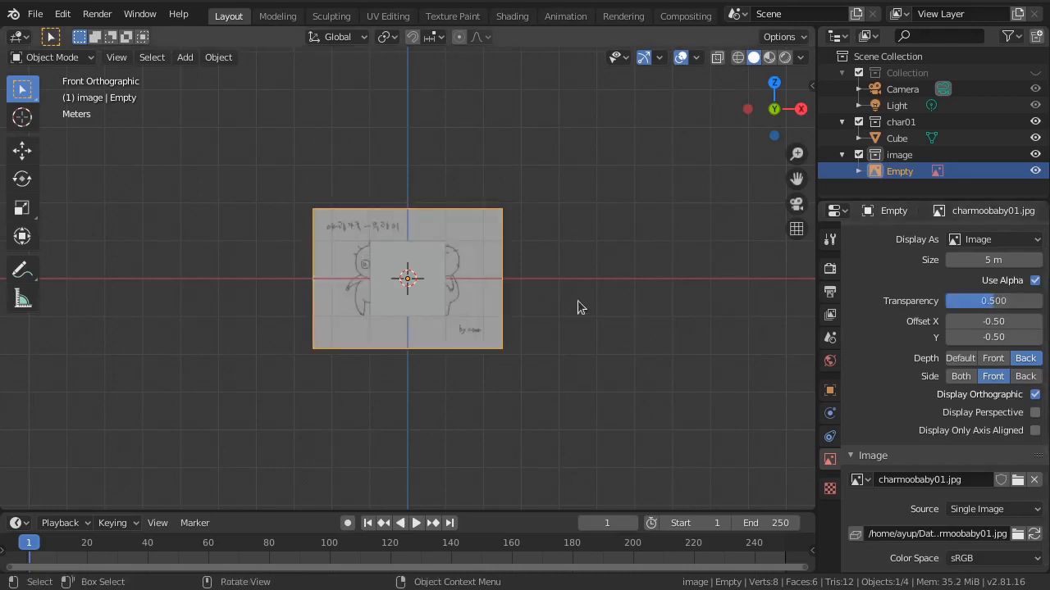
Step: Show the cube as see-through wireframe and offset the front image to X -0.31, Y -0.24 so the front-facing figure stands on the origin
{"action": "scroll", "coordinate": [556, 303], "scroll_direction": "up", "scroll_amount": 4}
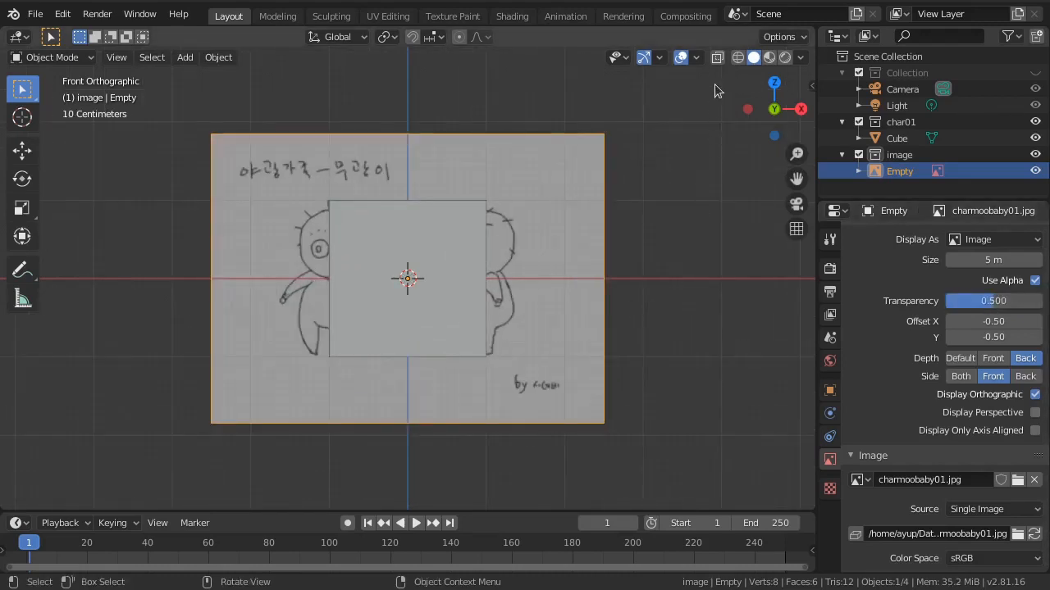
{"action": "left_click", "coordinate": [718, 57]}
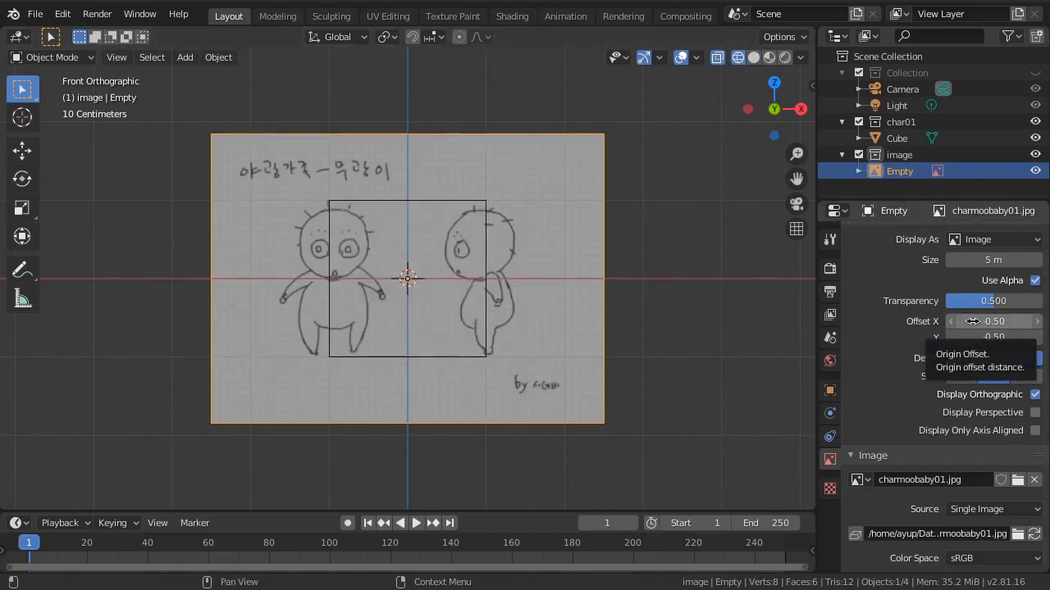
{"action": "left_click_drag", "start_coordinate": [970, 322], "coordinate": [1020, 338]}
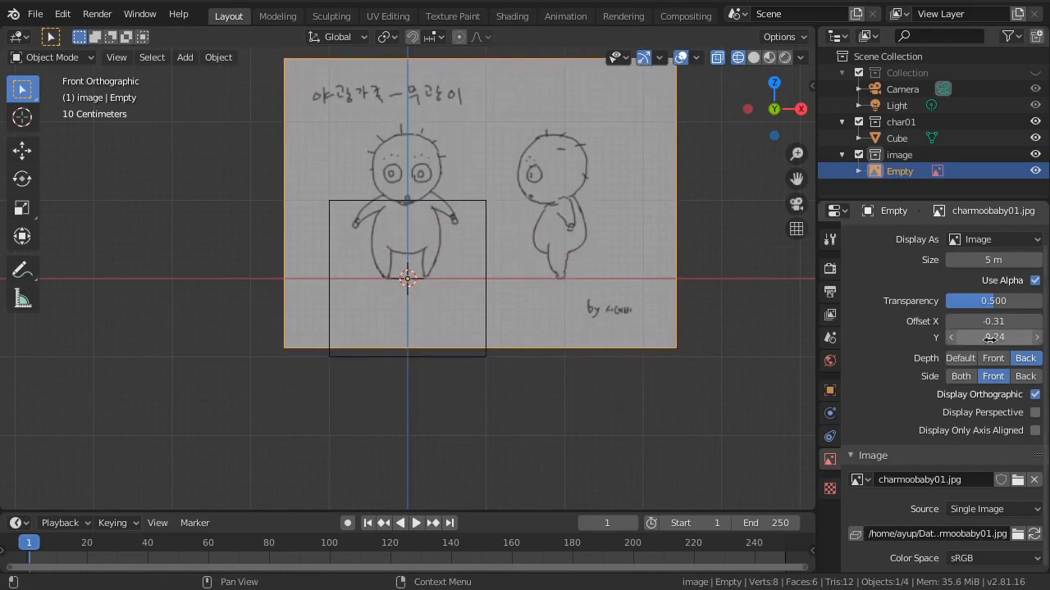
Step: Rename the front background image object as front-img
{"action": "double_click", "coordinate": [891, 172]}
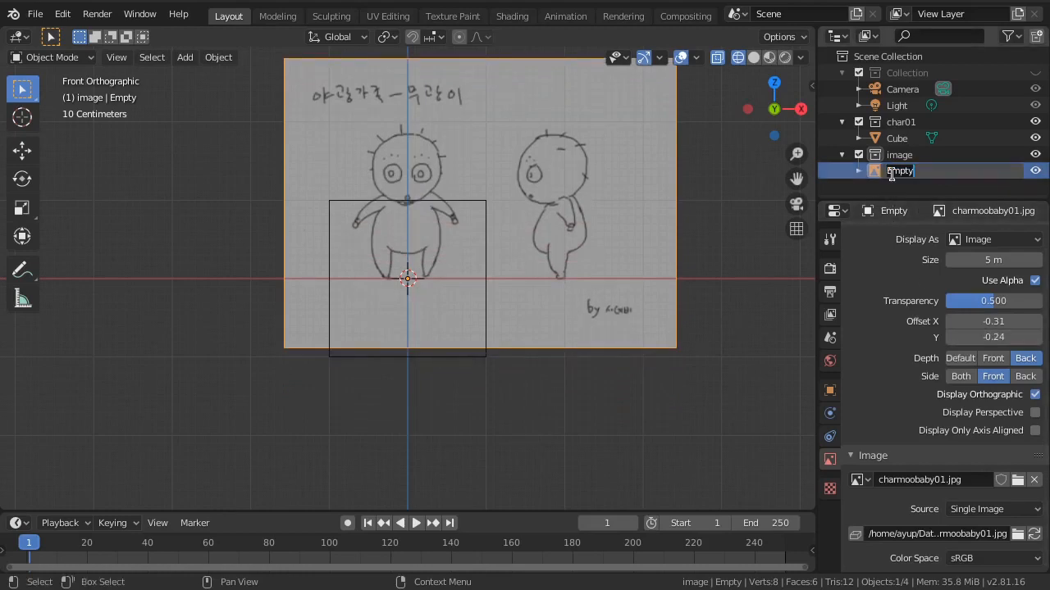
{"action": "type", "text": "front-img"}
{"action": "key", "text": "Return"}
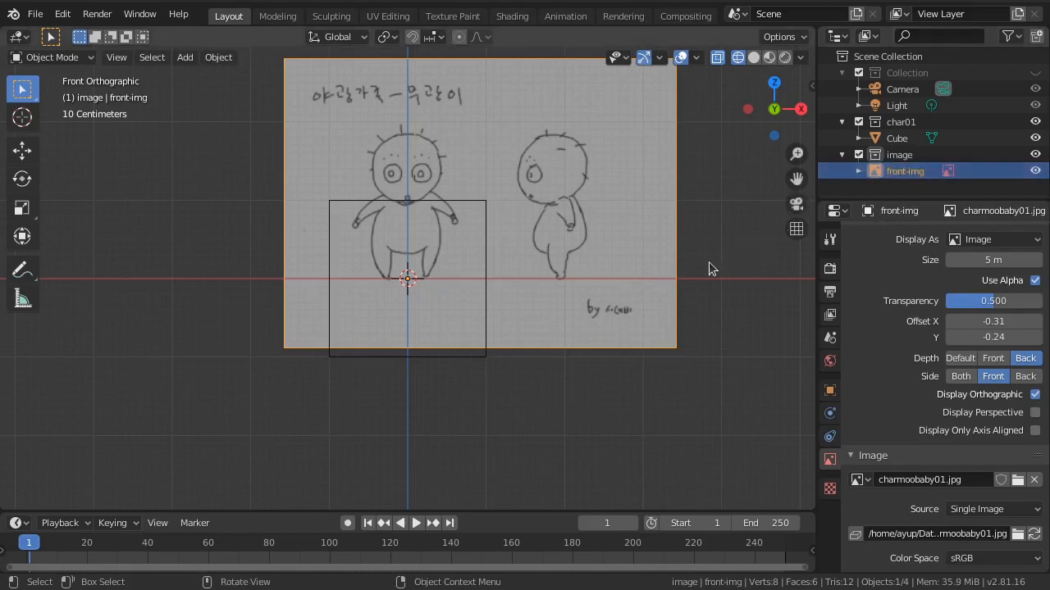
Step: Add charmoobaby01.jpg as a second background image aligned to the right view and name it side-img
{"action": "key", "text": "KP_3"}
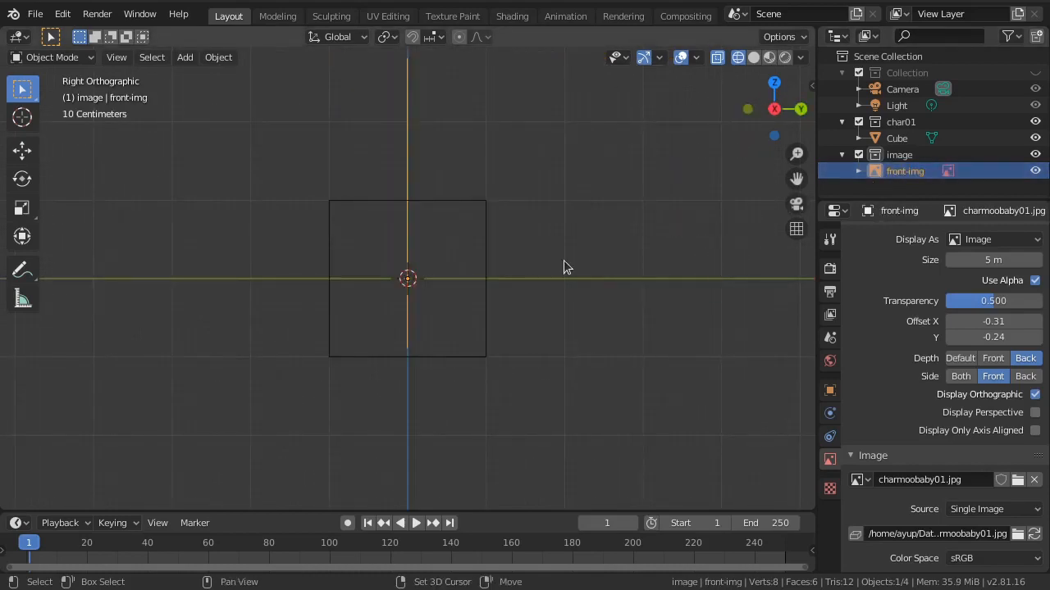
{"action": "key", "text": "shift+a"}
{"action": "mouse_move", "coordinate": [576, 268]}
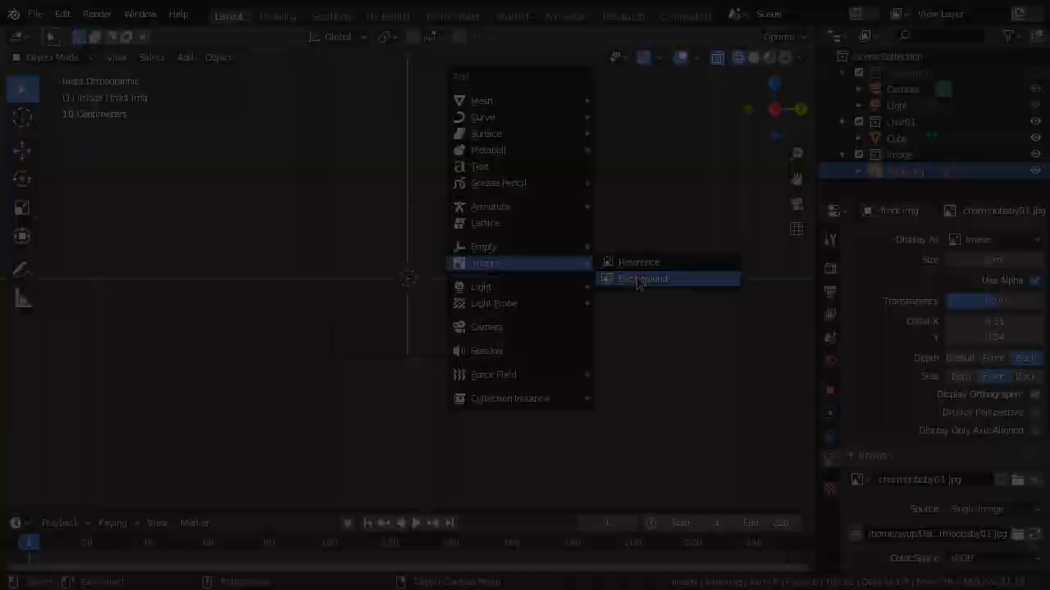
{"action": "left_click", "coordinate": [639, 279]}
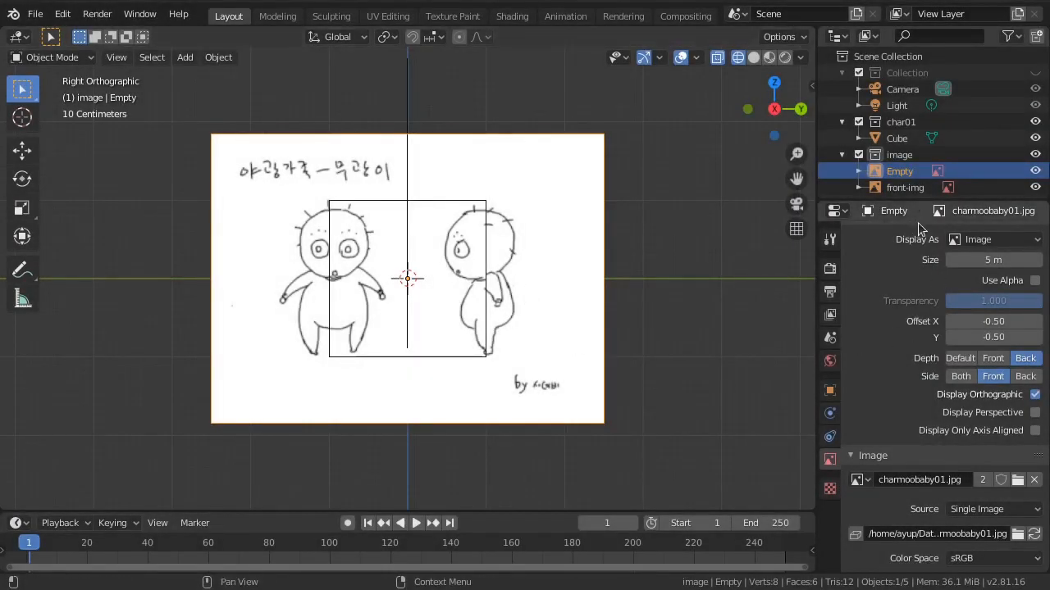
{"action": "double_click", "coordinate": [900, 171]}
{"action": "type", "text": "sid"}
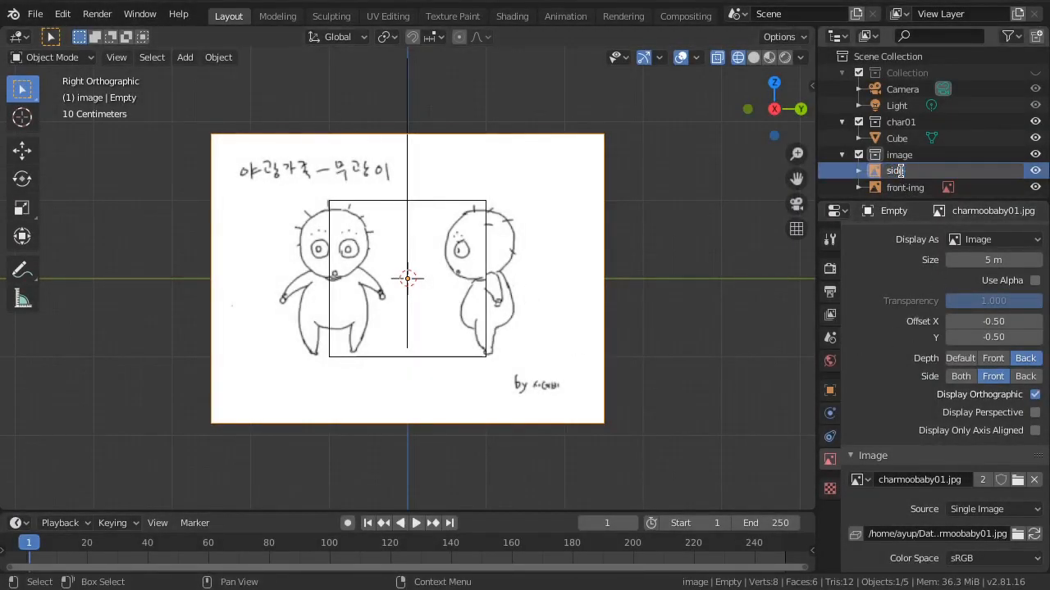
{"action": "type", "text": "e-img"}
{"action": "key", "text": "Return"}
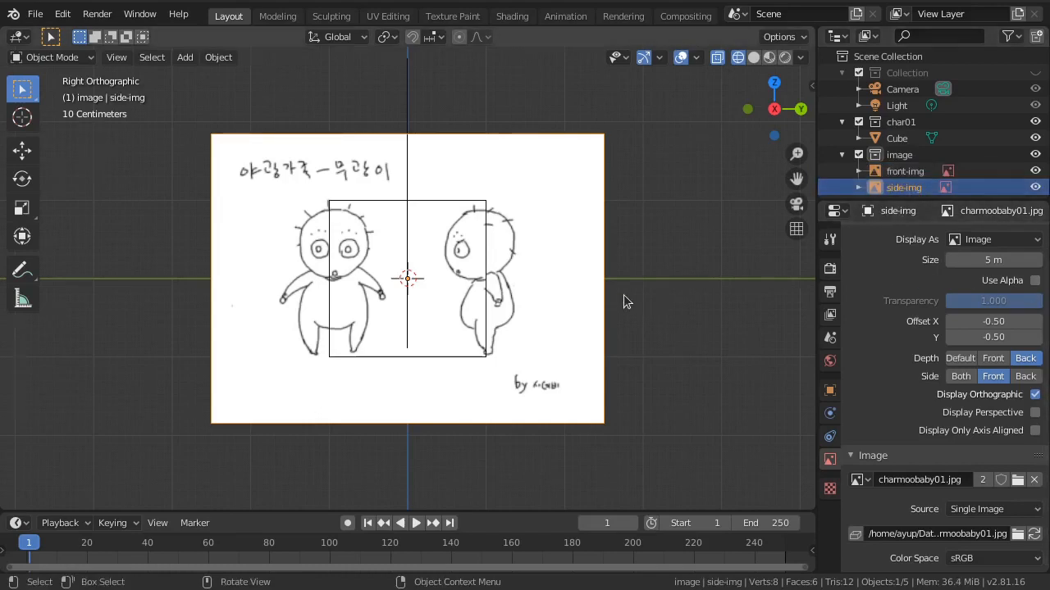
Step: Enable Use Alpha on side-img and set its transparency to 0.5
{"action": "scroll", "coordinate": [623, 294], "scroll_direction": "up", "scroll_amount": 1}
{"action": "left_click", "coordinate": [1035, 281]}
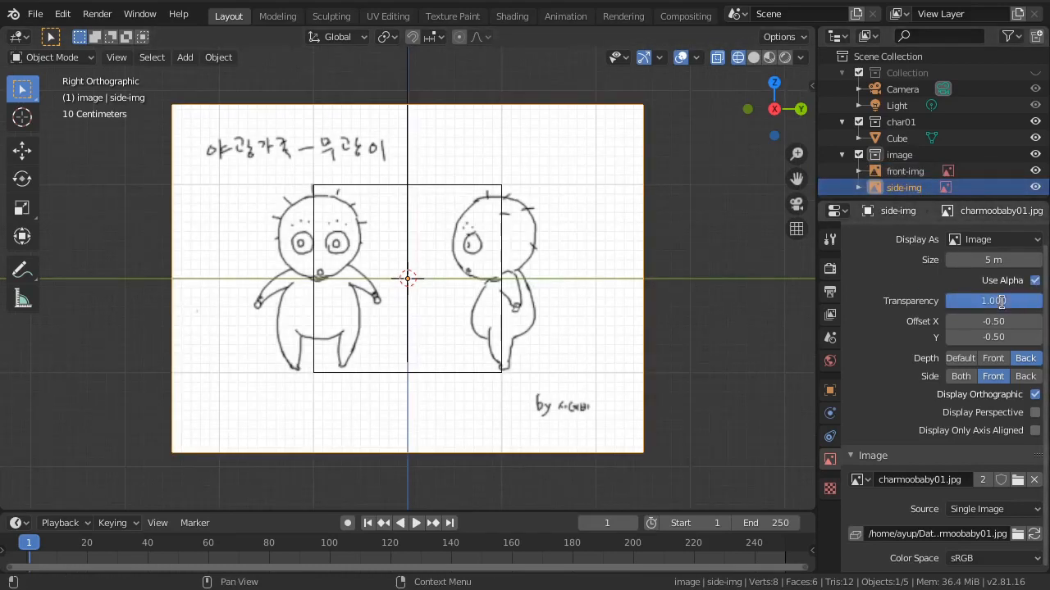
{"action": "left_click", "coordinate": [1002, 301]}
{"action": "type", "text": ".5"}
{"action": "key", "text": "Return"}
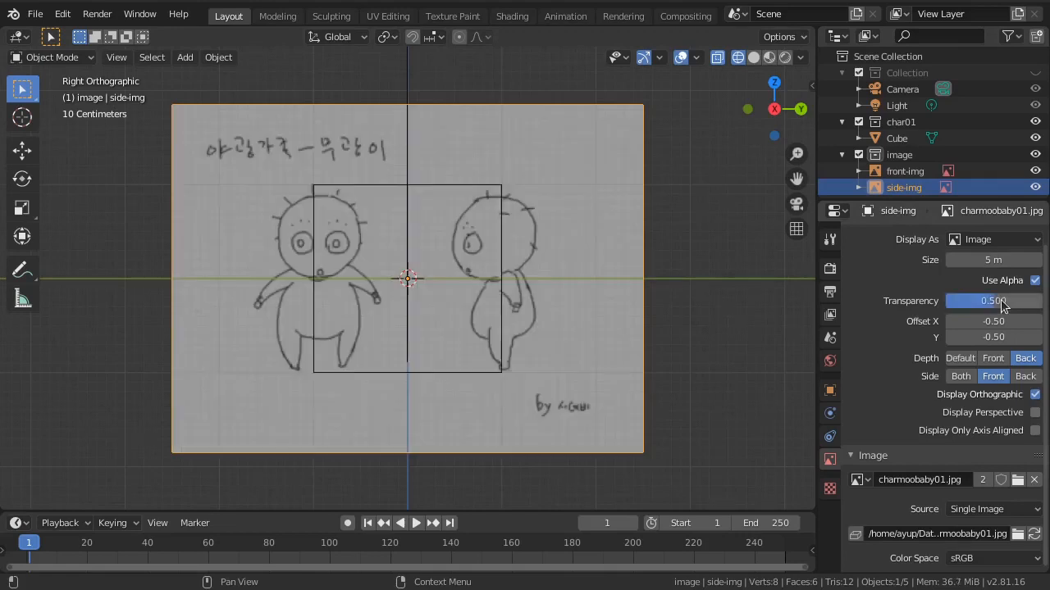
Step: Offset side-img to X -0.69, Y -0.24, matching front-img's vertical offset and centring the side-view figure on the origin
{"action": "left_click", "coordinate": [882, 175]}
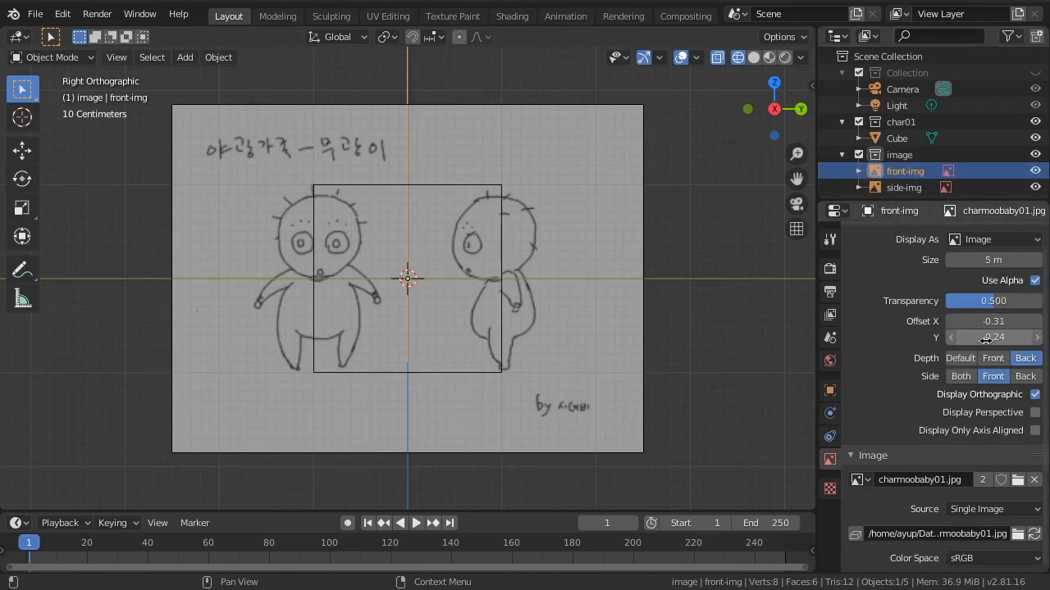
{"action": "left_click", "coordinate": [902, 187]}
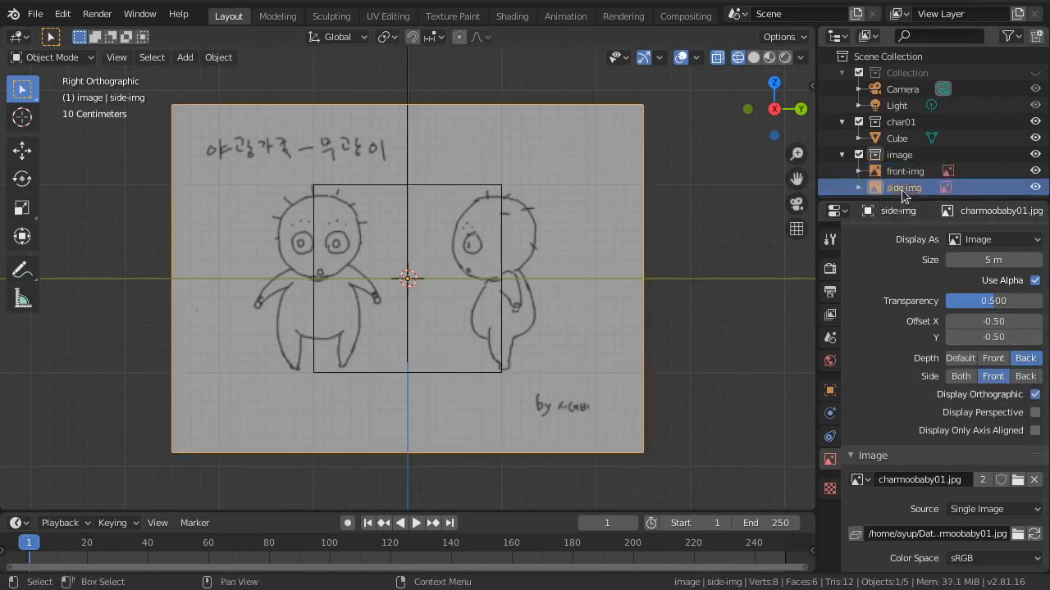
{"action": "mouse_move", "coordinate": [1008, 337]}
{"action": "left_mouse_down"}
{"action": "mouse_move", "coordinate": [996, 321]}
{"action": "mouse_move", "coordinate": [959, 321]}
{"action": "left_mouse_up"}
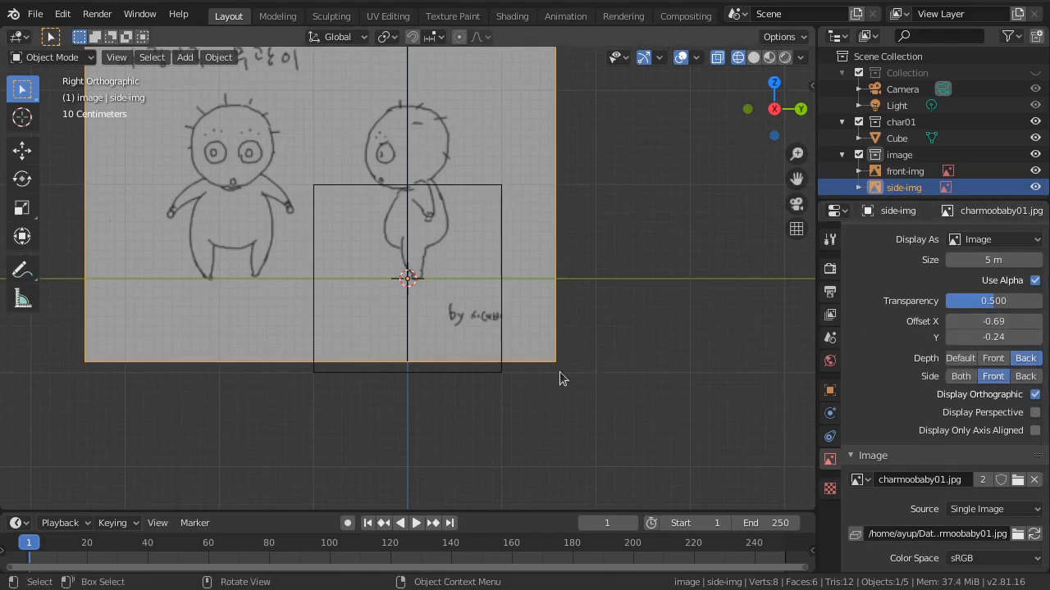
Step: Return to the front orthographic view and save the file
{"action": "middle_click_drag", "start_coordinate": [559, 378], "coordinate": [688, 412]}
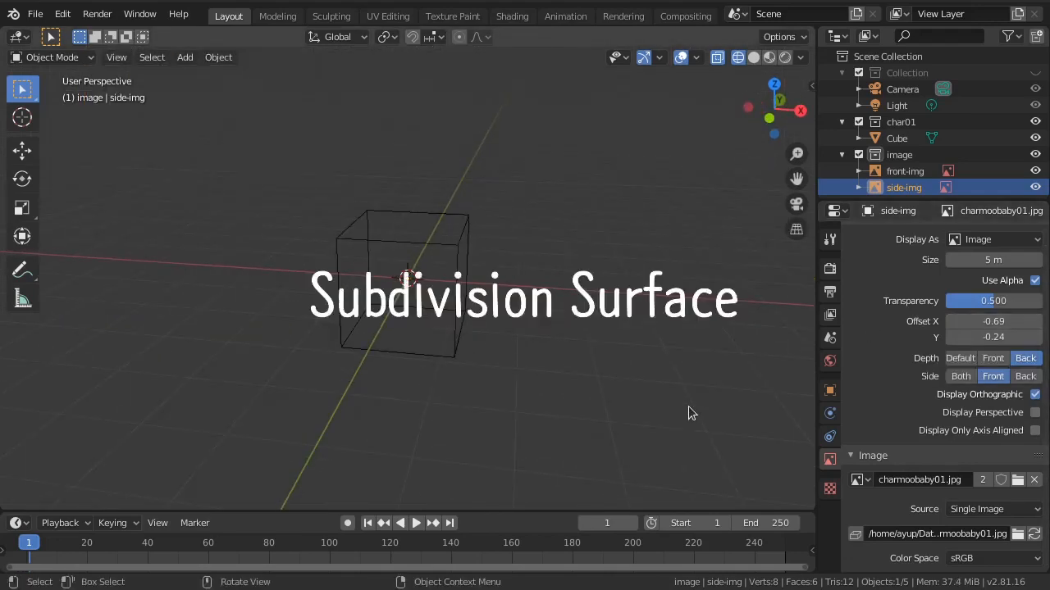
{"action": "key", "text": "KP_1"}
{"action": "key", "text": "ctrl+s"}
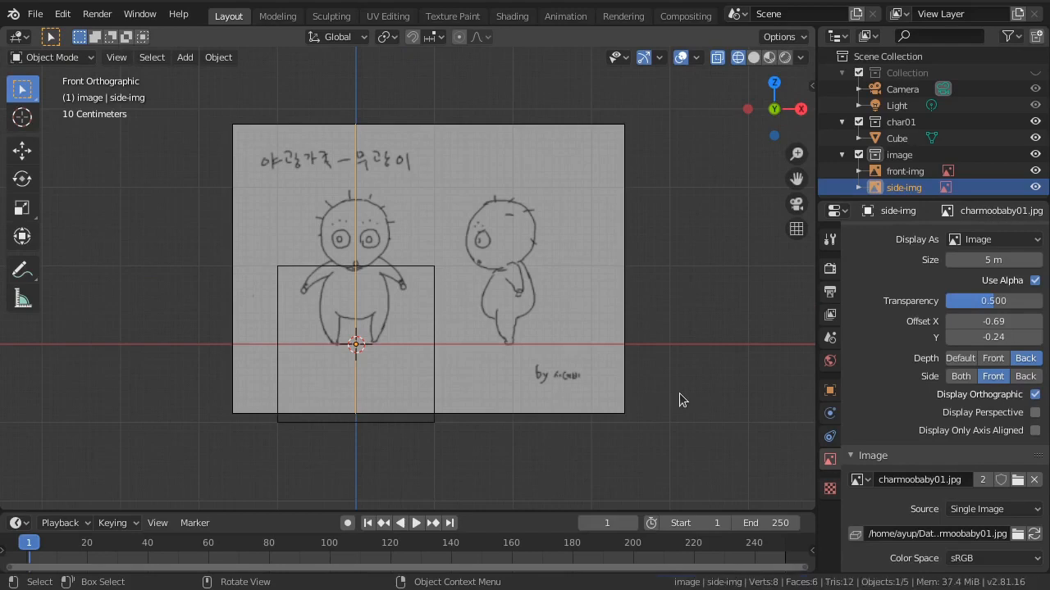
Step: Move the cube straight up along Z to about 1.36 m, over the front-view figure
{"action": "left_click", "coordinate": [432, 423]}
{"action": "key", "text": "g"}
{"action": "key", "text": "z"}
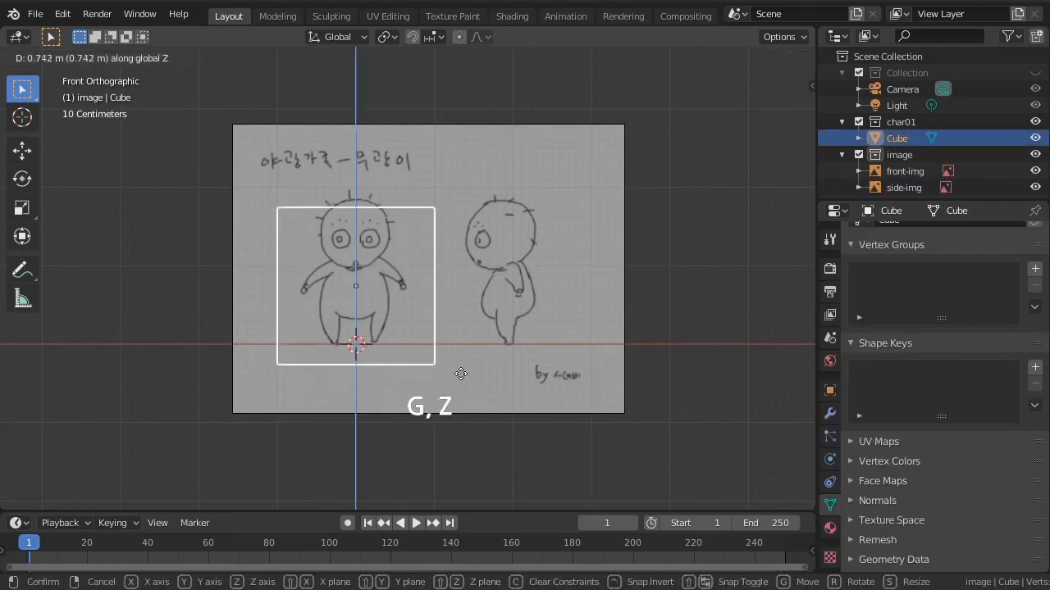
{"action": "left_click", "coordinate": [490, 333]}
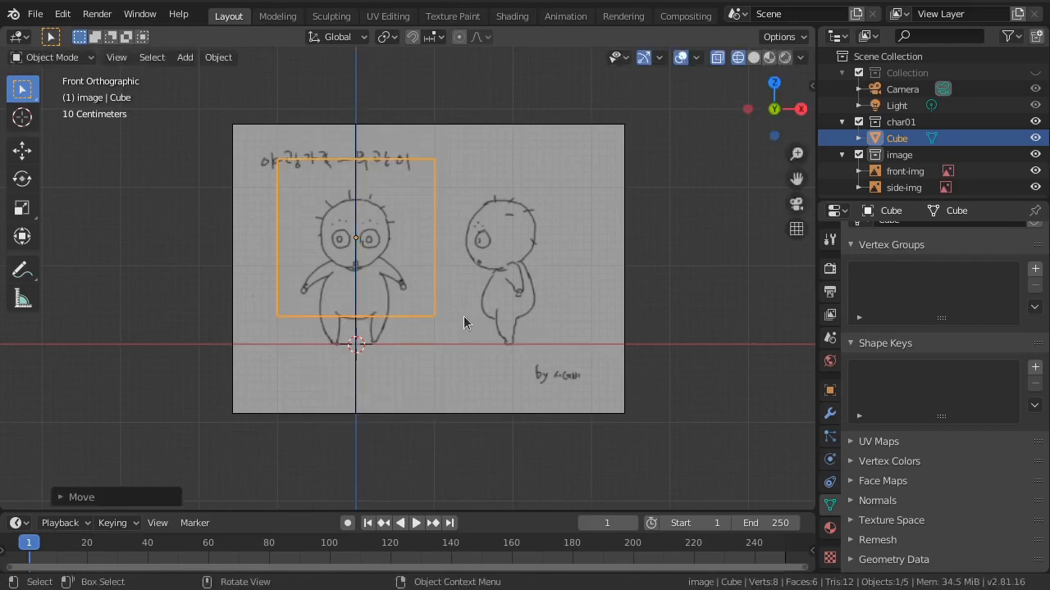
{"action": "scroll", "coordinate": [463, 316], "scroll_direction": "up", "scroll_amount": 1}
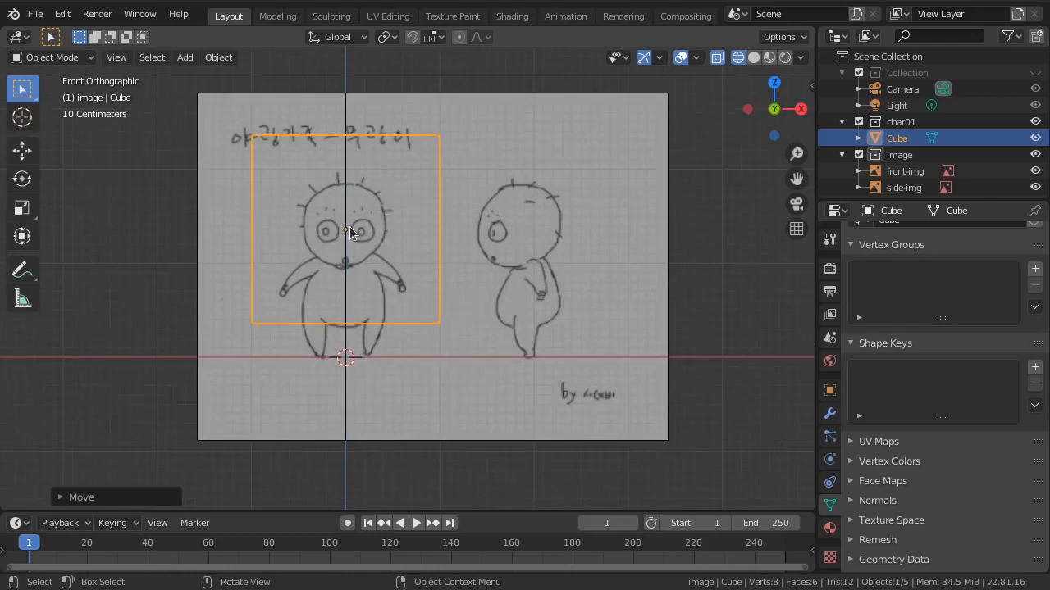
Step: Show the cube's transform values and set its Z location to 0 m
{"action": "key", "text": "n"}
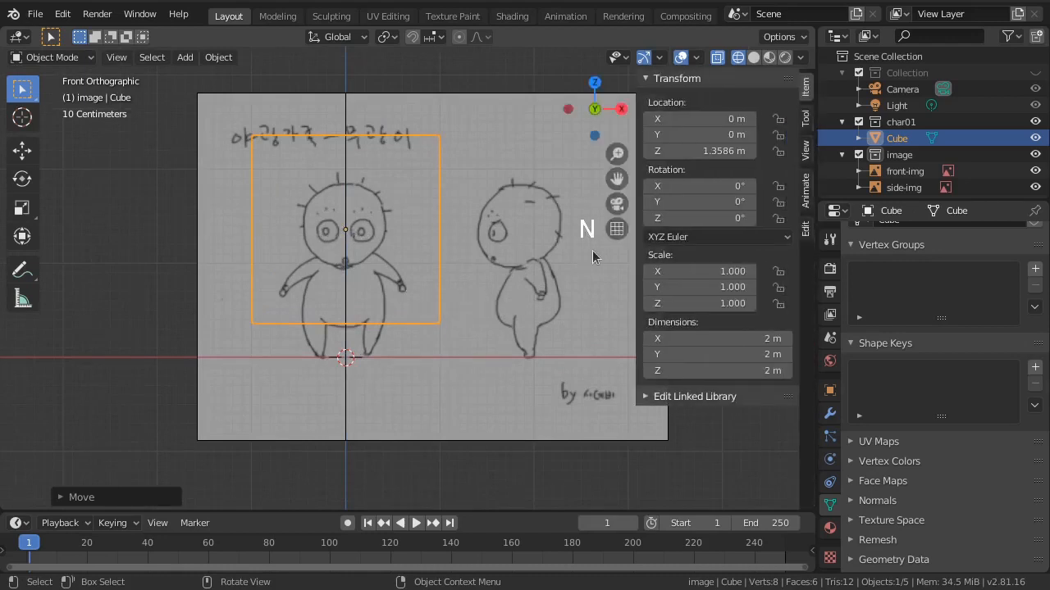
{"action": "left_click", "coordinate": [716, 153]}
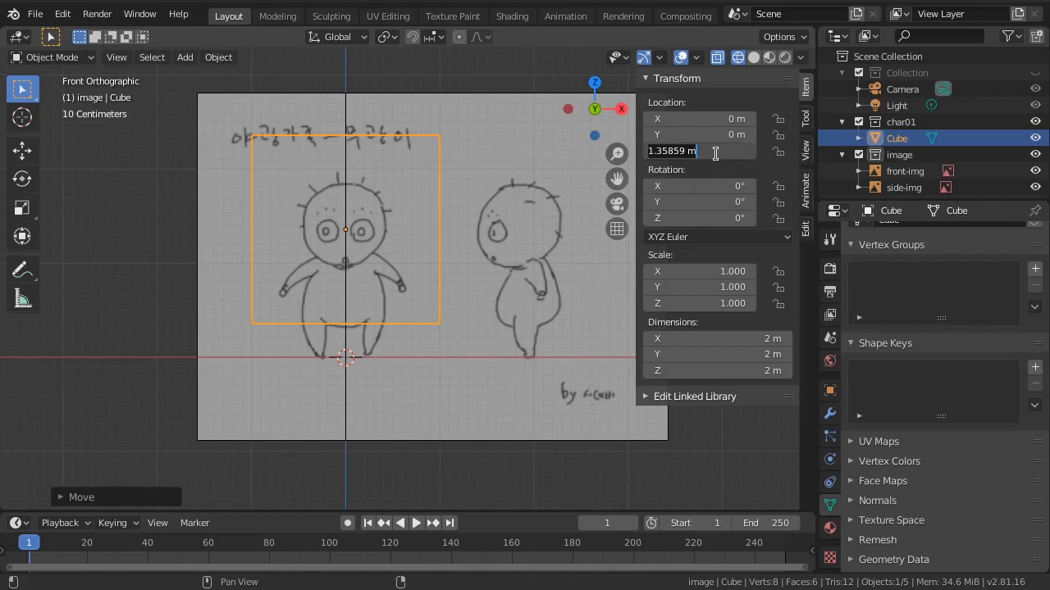
{"action": "type", "text": "0"}
{"action": "key", "text": "Return"}
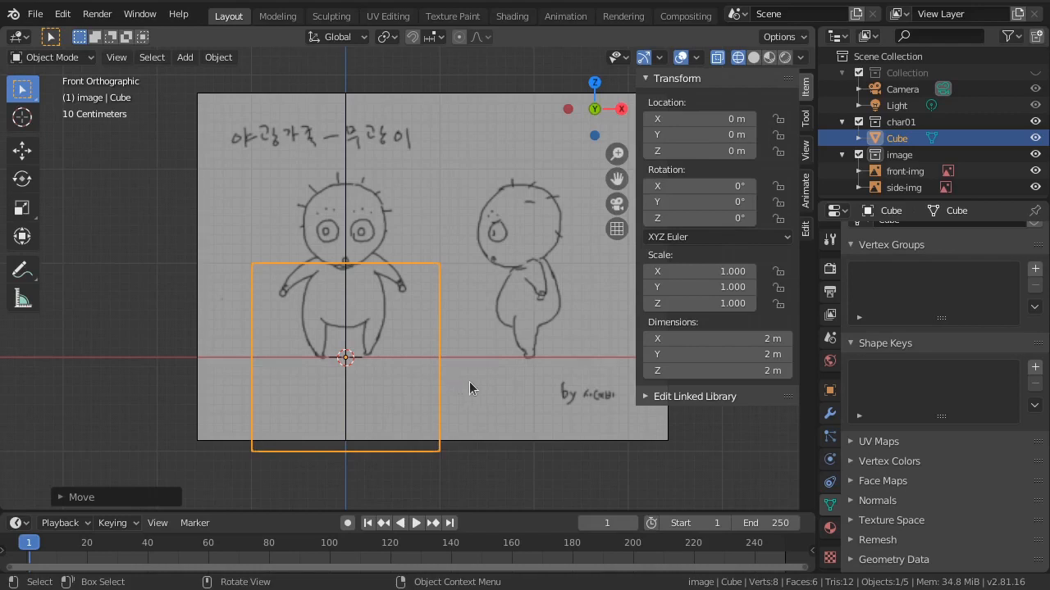
Step: Move the cube freely to about X -0.48 m, Z 1.09 m, and return it to the origin with Clear Location
{"action": "key", "text": "g"}
{"action": "left_click", "coordinate": [417, 254]}
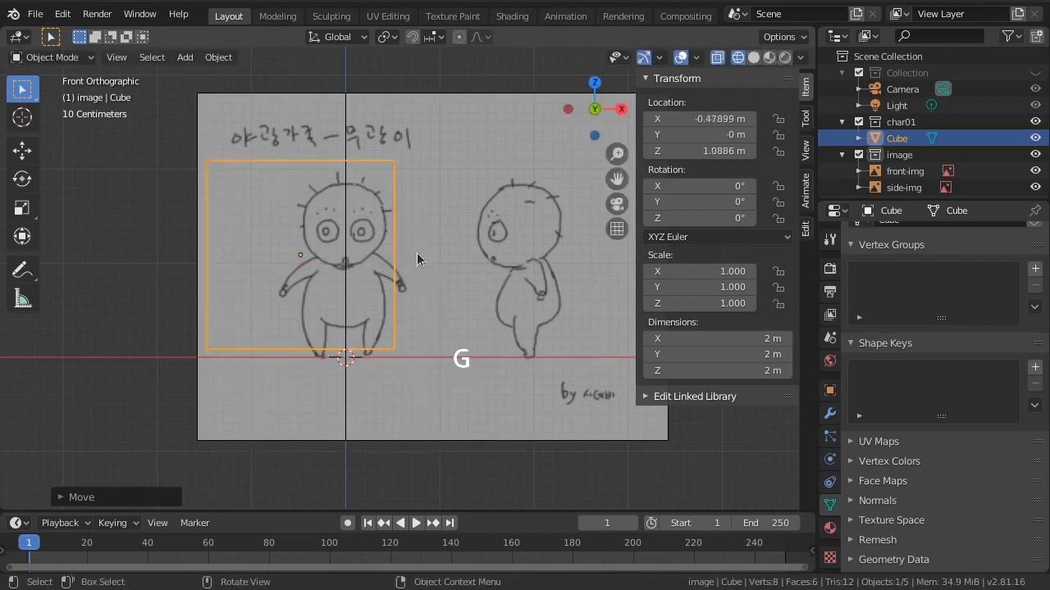
{"action": "left_click", "coordinate": [218, 57]}
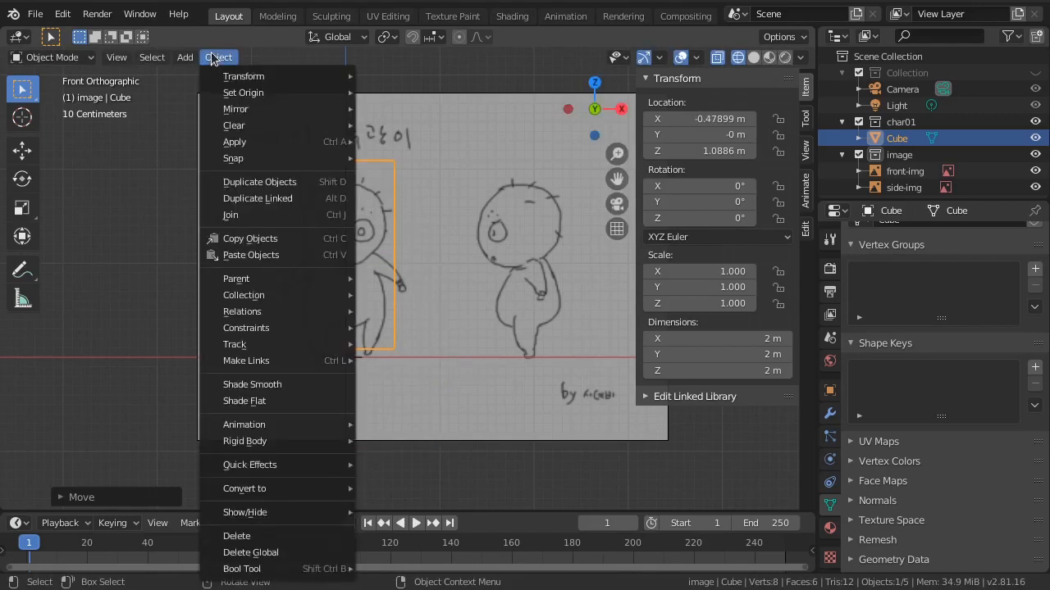
{"action": "mouse_move", "coordinate": [223, 75]}
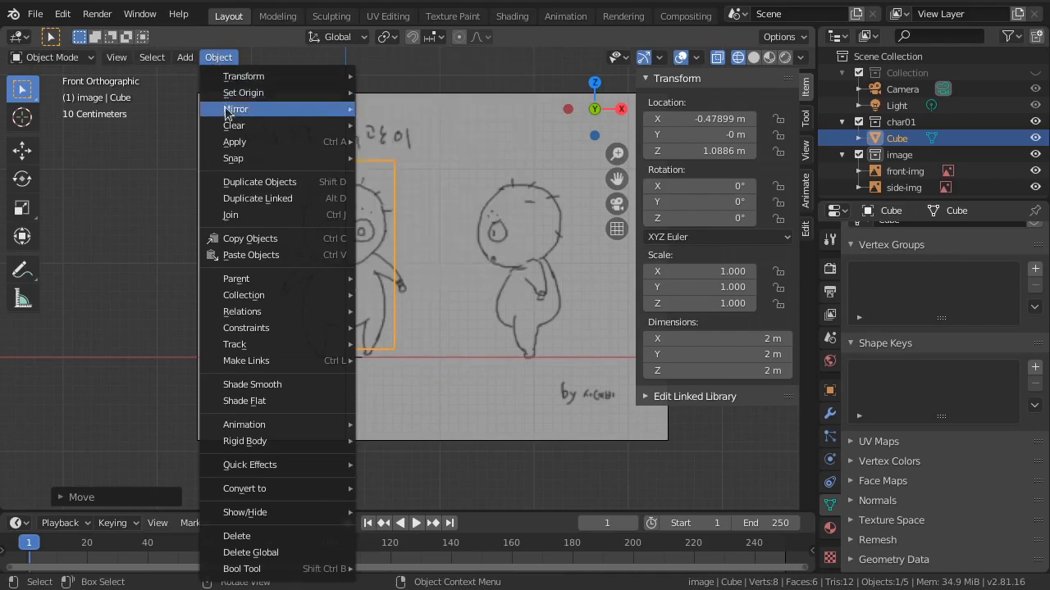
{"action": "mouse_move", "coordinate": [233, 126]}
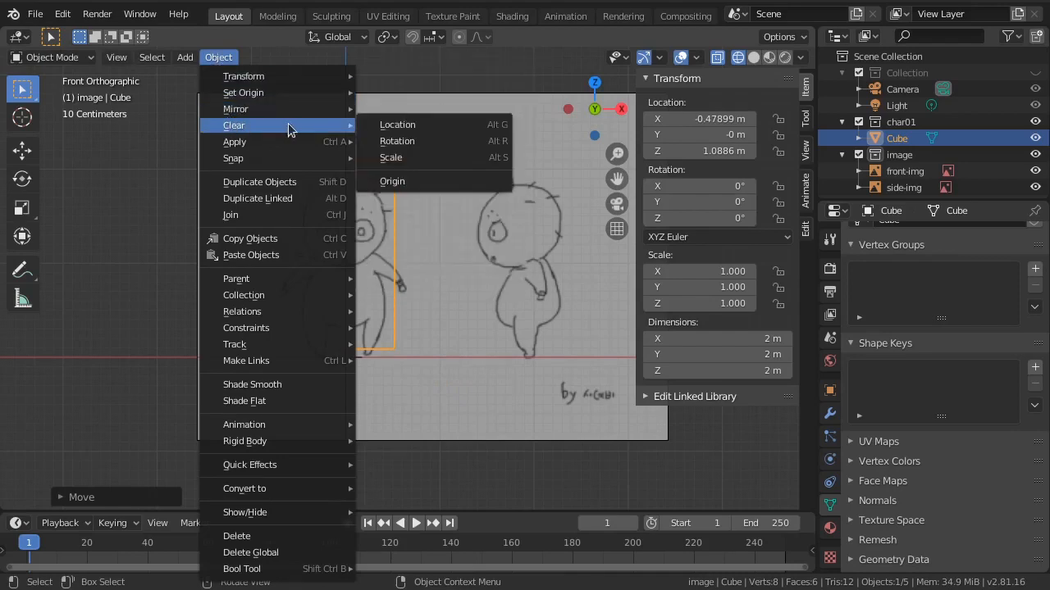
{"action": "left_click", "coordinate": [457, 135]}
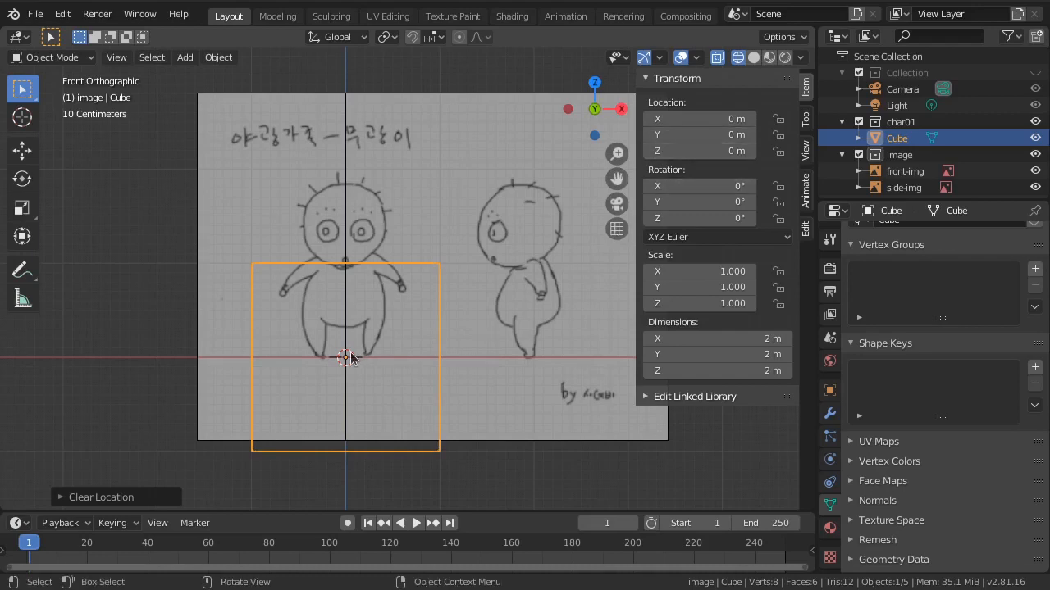
Step: Raise the cube's whole mesh along Z in Edit Mode, leaving the object origin on the ground, and return to Object Mode
{"action": "key", "text": "Tab"}
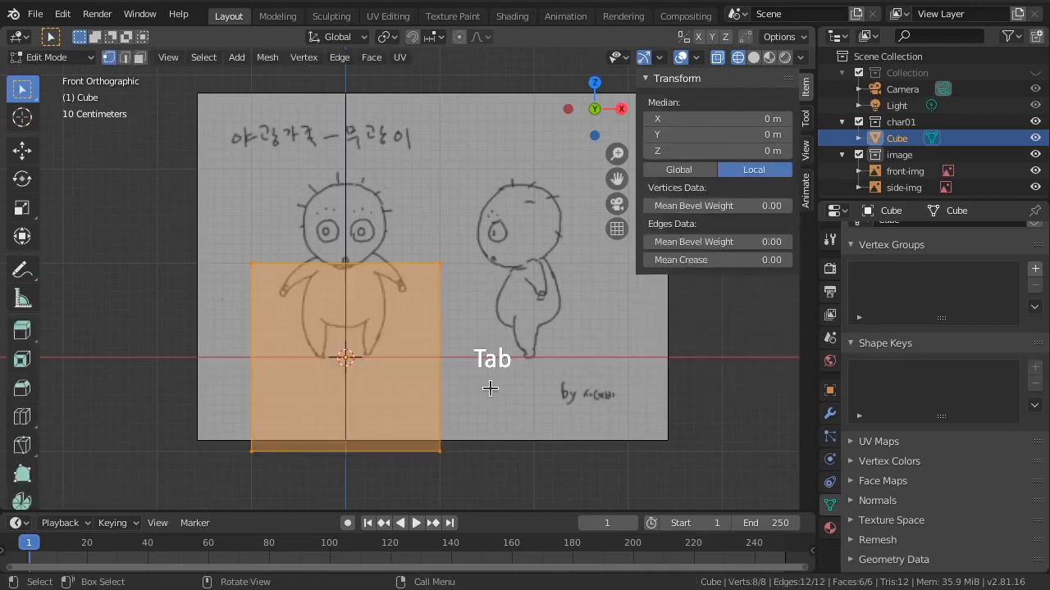
{"action": "key", "text": "g"}
{"action": "key", "text": "z"}
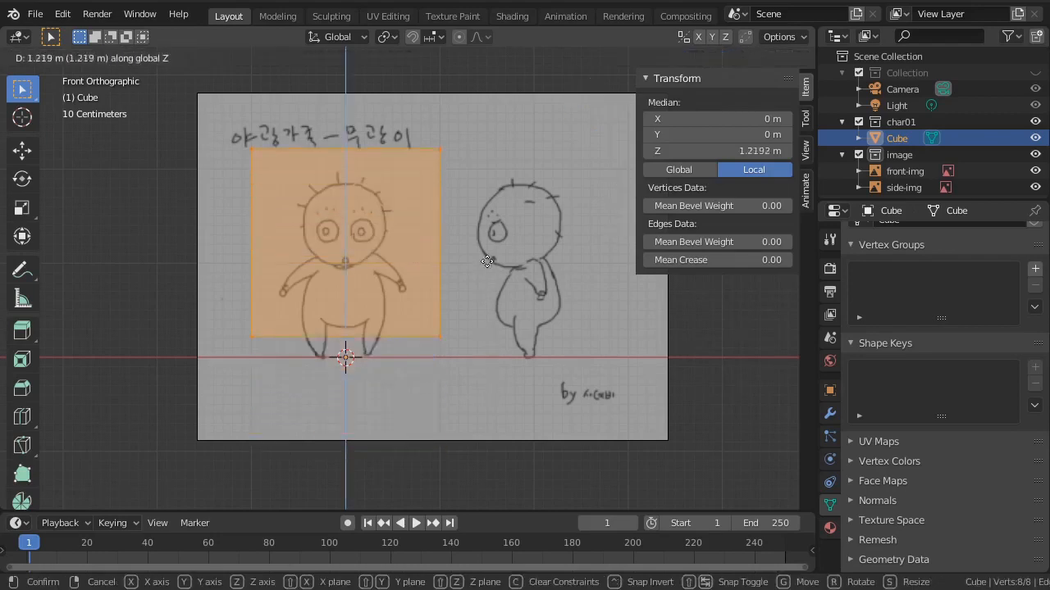
{"action": "left_click", "coordinate": [489, 260]}
{"action": "key", "text": "Tab"}
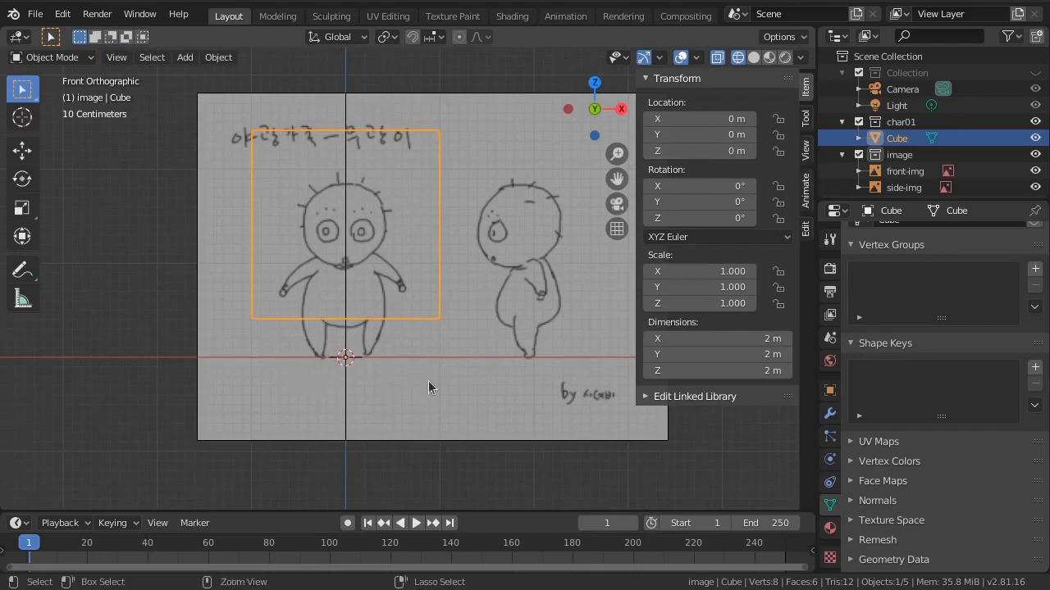
Step: Undo the Edit Mode move of the cube's mesh and return to Object Mode
{"action": "key", "text": "ctrl+z"}
{"action": "key", "text": "ctrl+z"}
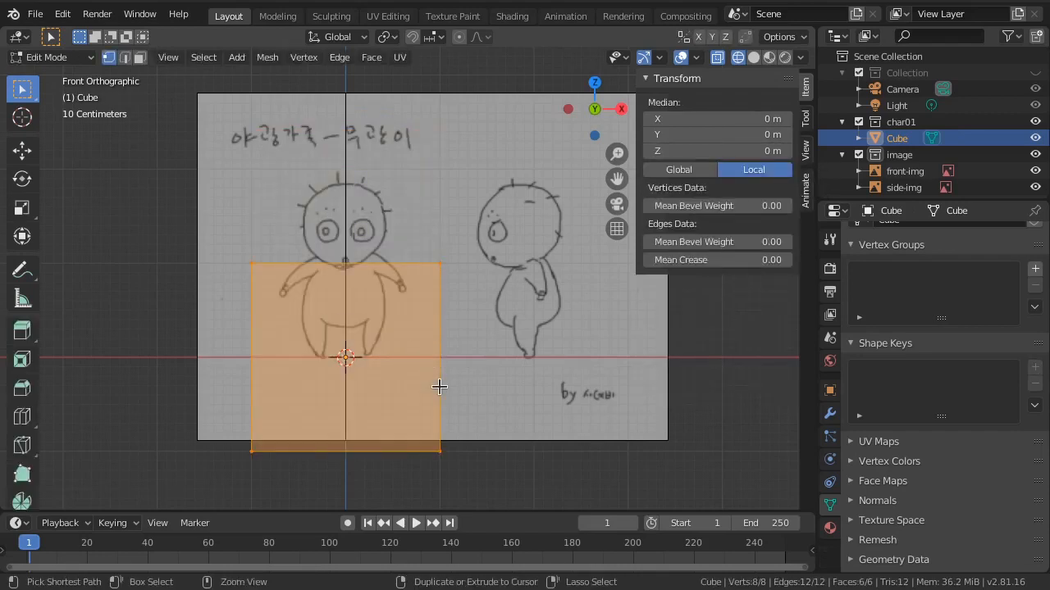
{"action": "key", "text": "Tab"}
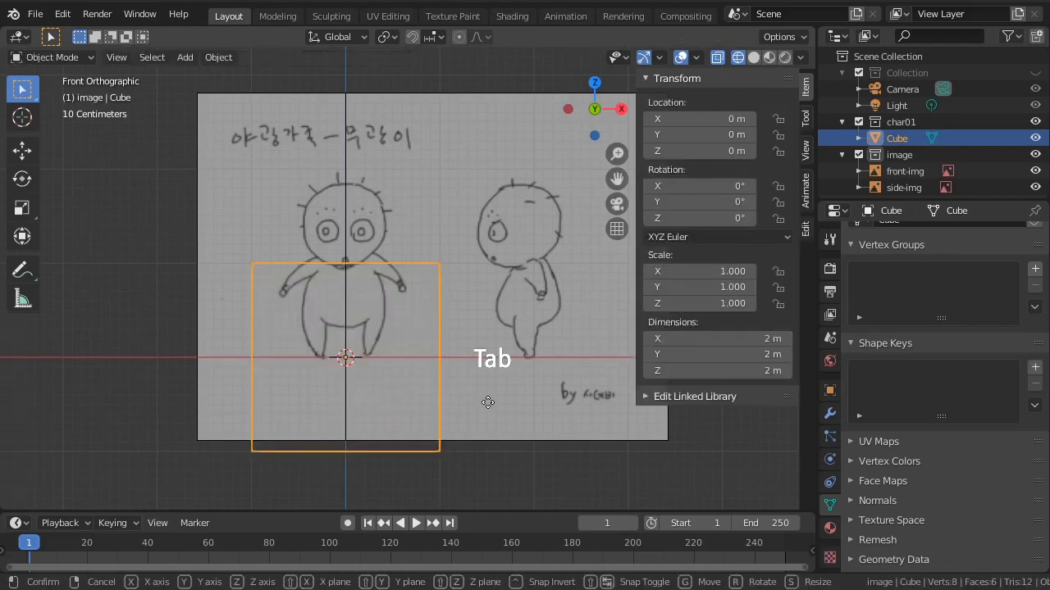
Step: Move the cube object up along Z to about 1.35 m, onto the front figure's head
{"action": "key", "text": "g"}
{"action": "key", "text": "z"}
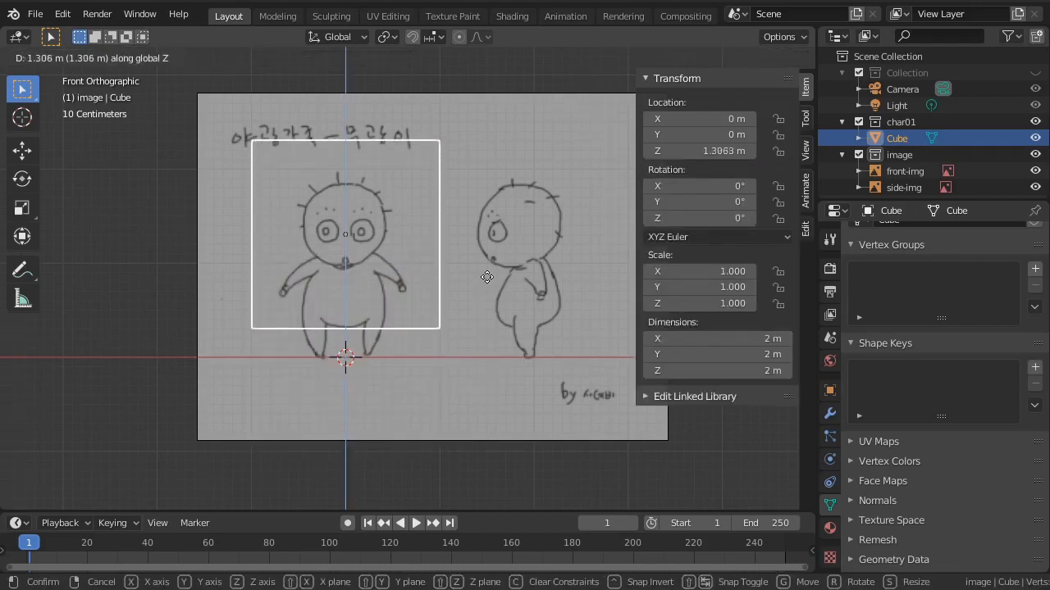
{"action": "left_click", "coordinate": [486, 275]}
Step: Scale the cube down to about 0.417 around the front figure's head and raise it to about Z 1.41 m
{"action": "scroll", "coordinate": [486, 275], "scroll_direction": "up", "scroll_amount": 3}
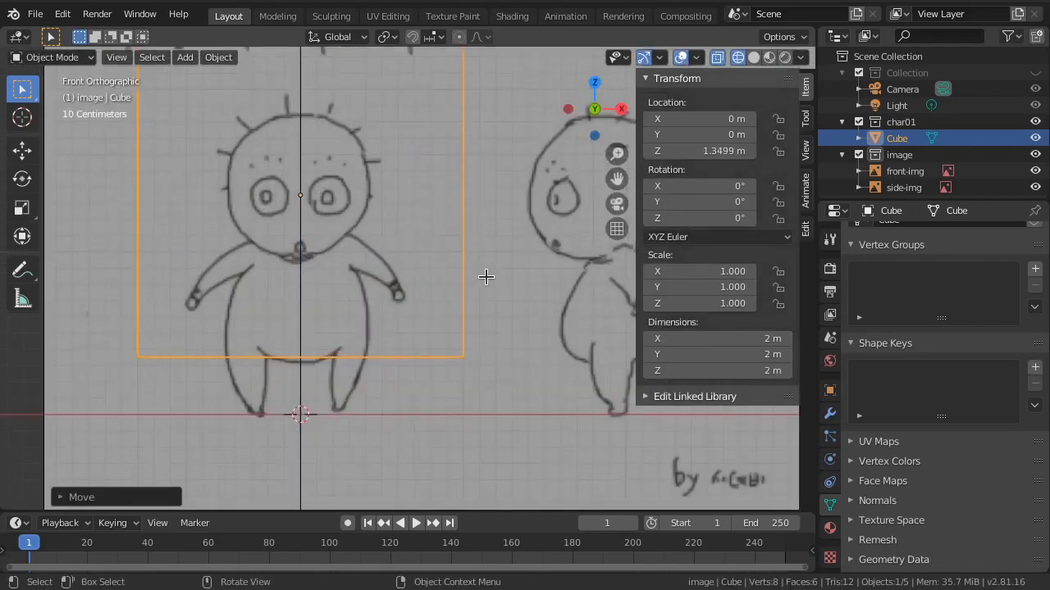
{"action": "middle_click_drag", "start_coordinate": [492, 270], "coordinate": [497, 344], "text": "shift"}
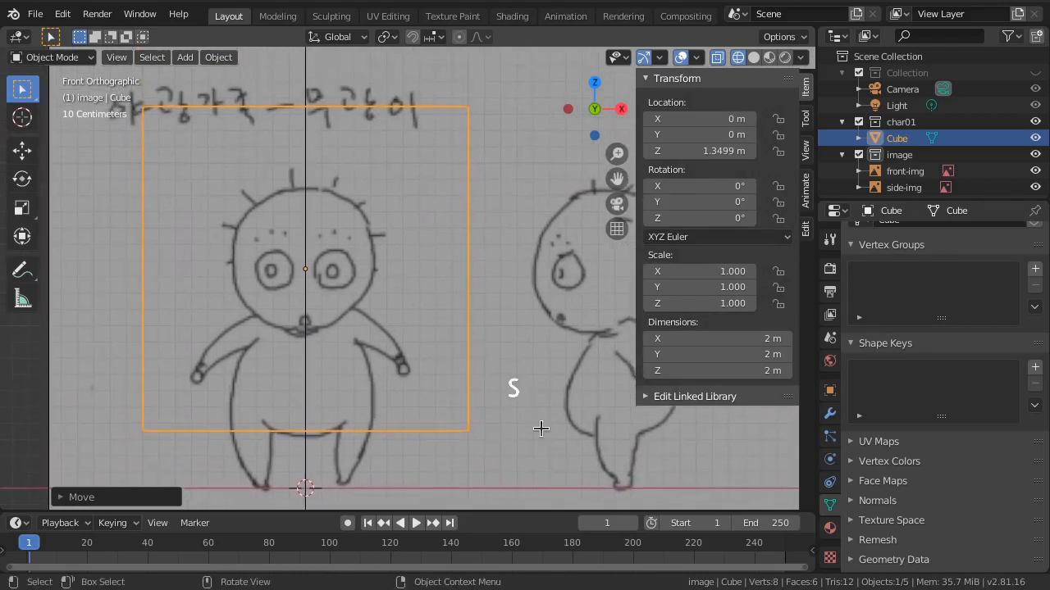
{"action": "key", "text": "s"}
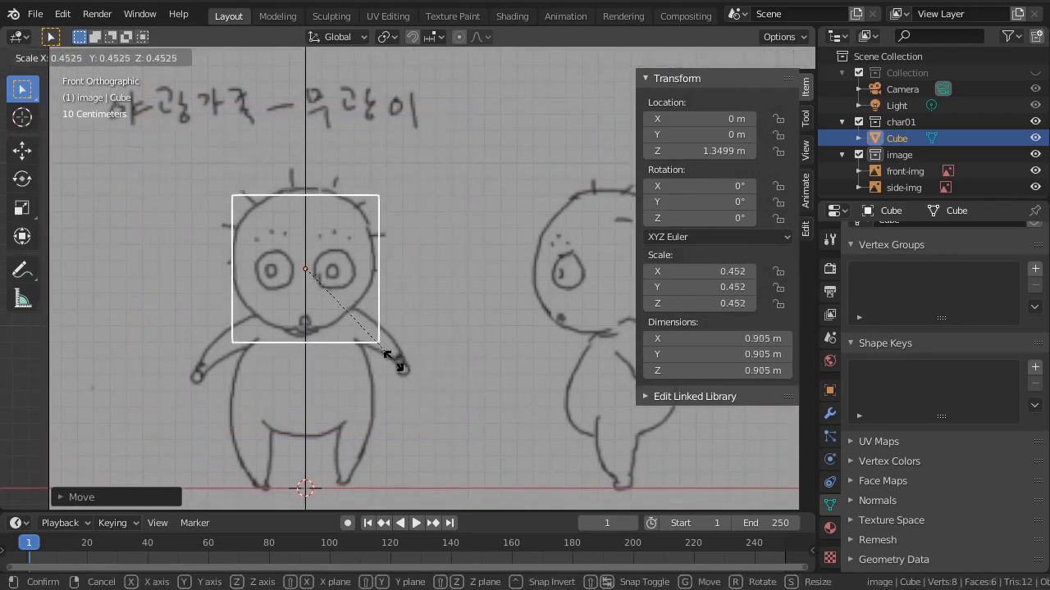
{"action": "left_click", "coordinate": [387, 358]}
{"action": "key", "text": "g"}
{"action": "key", "text": "z"}
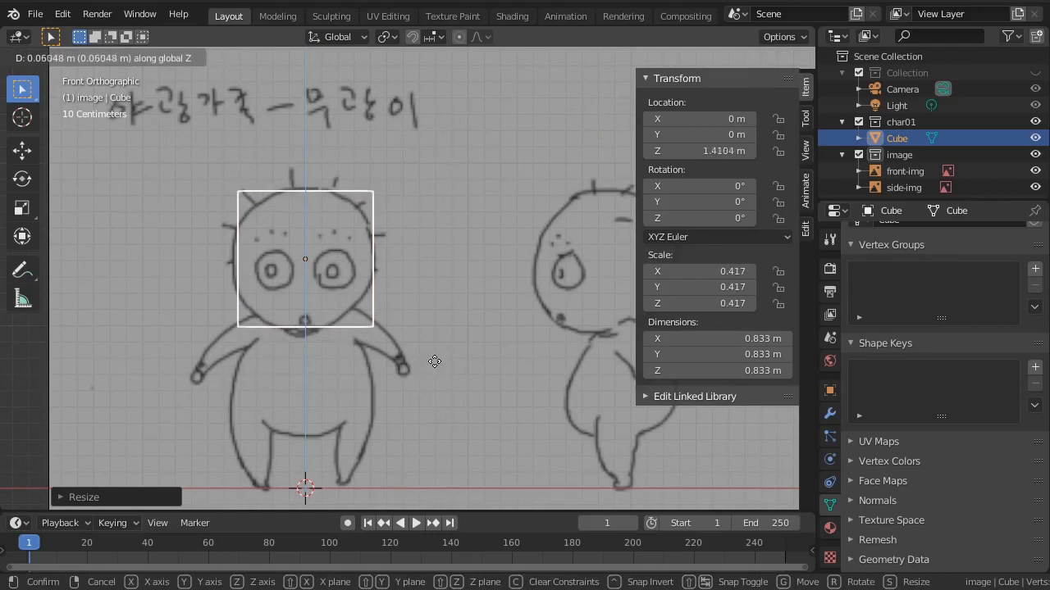
{"action": "left_click", "coordinate": [435, 361]}
Step: Scale the cube to about 0.453 so it frames the head, and check the fit in the right and front views
{"action": "key", "text": "s"}
{"action": "left_click", "coordinate": [449, 368]}
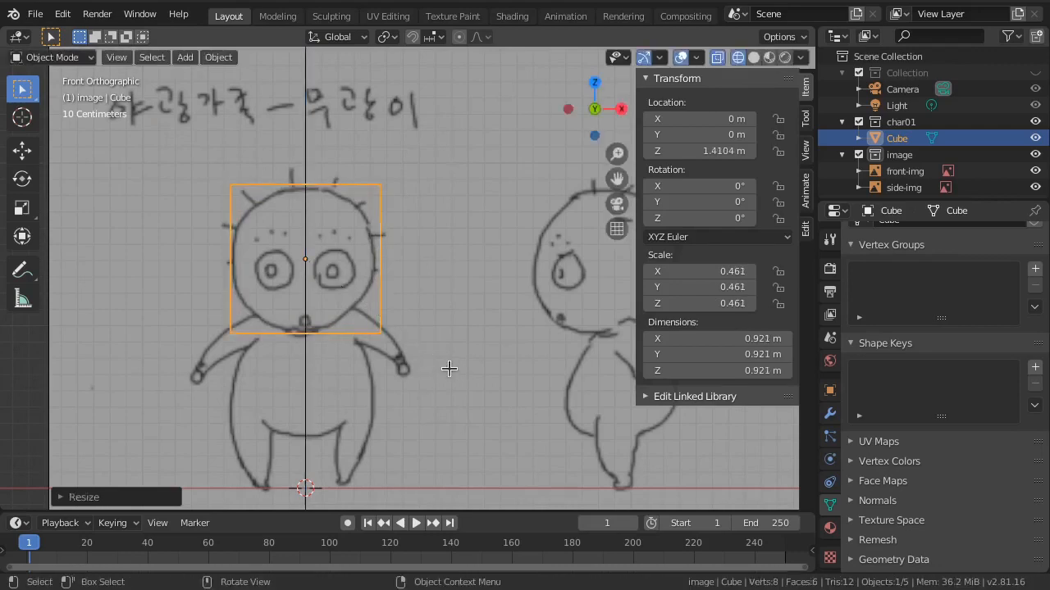
{"action": "key", "text": "s"}
{"action": "left_click", "coordinate": [445, 368]}
{"action": "key", "text": "KP_3"}
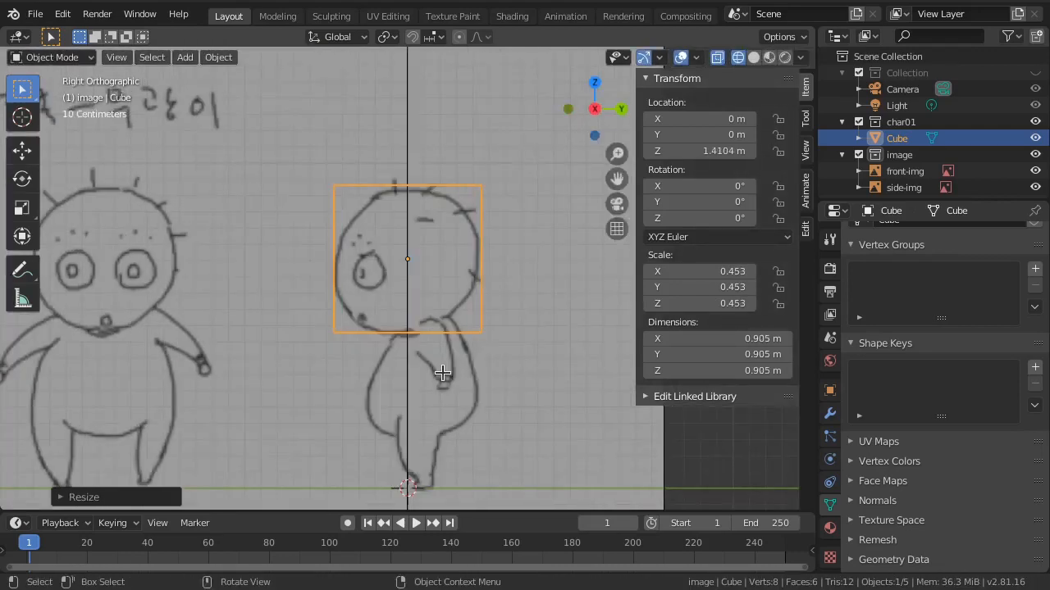
{"action": "key", "text": "KP_1"}
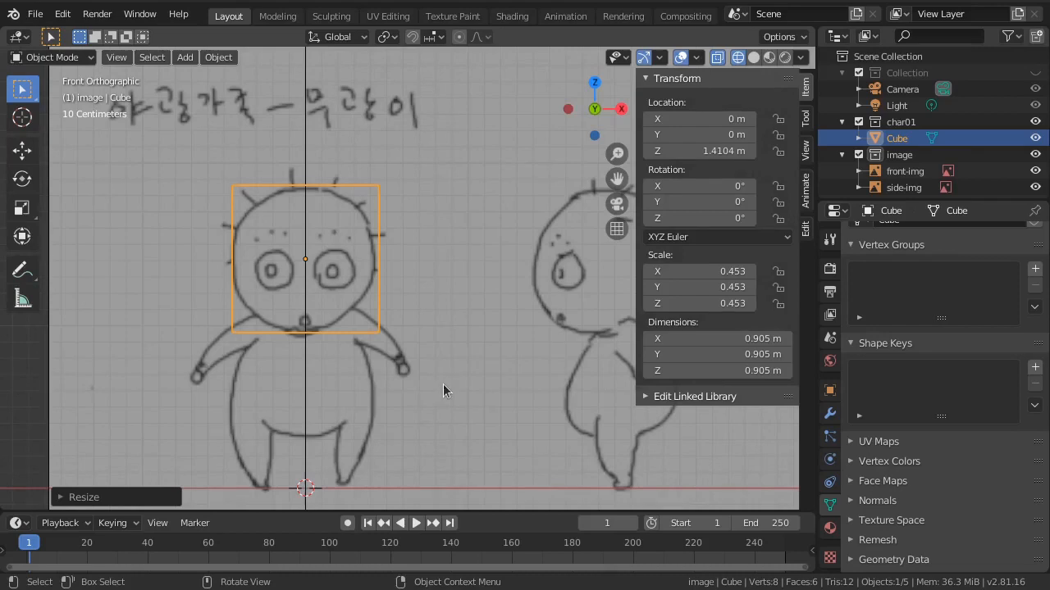
Step: Add a Subdivision Surface modifier to the cube with the viewport level at 2
{"action": "left_click", "coordinate": [829, 416]}
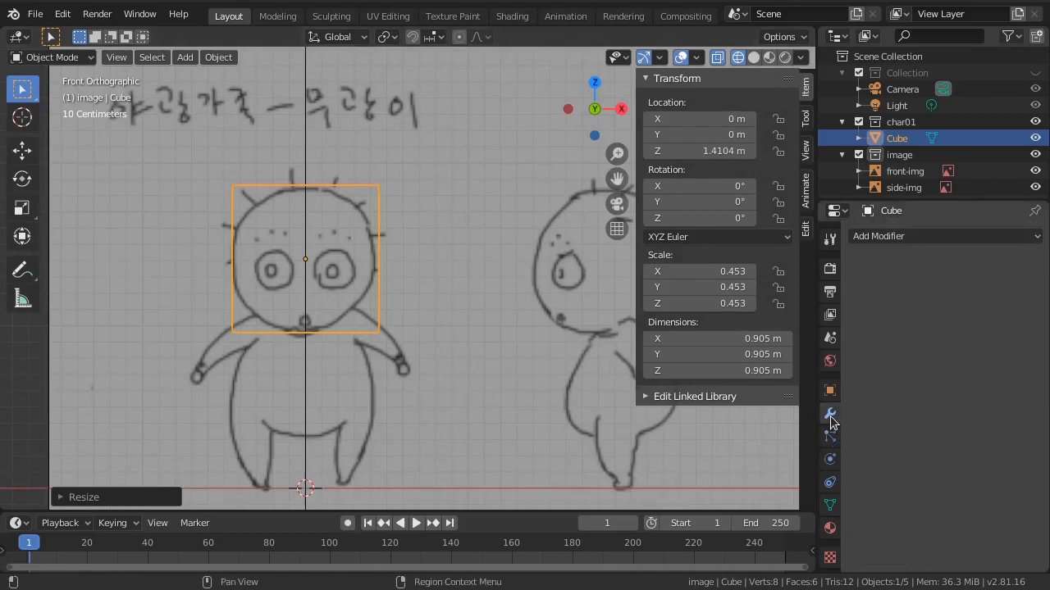
{"action": "left_click", "coordinate": [894, 236]}
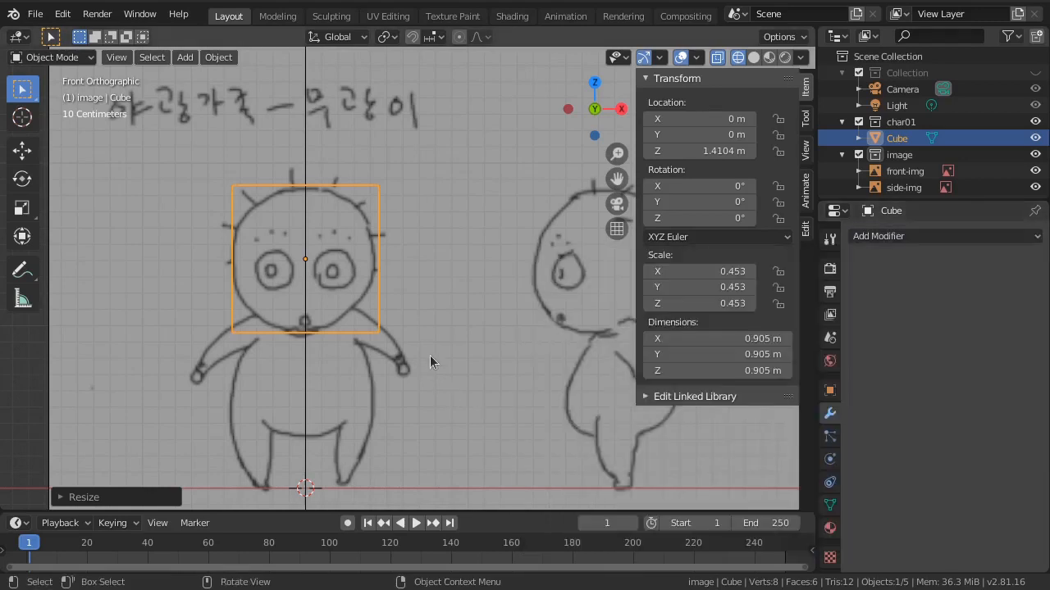
{"action": "key", "text": "ctrl+1"}
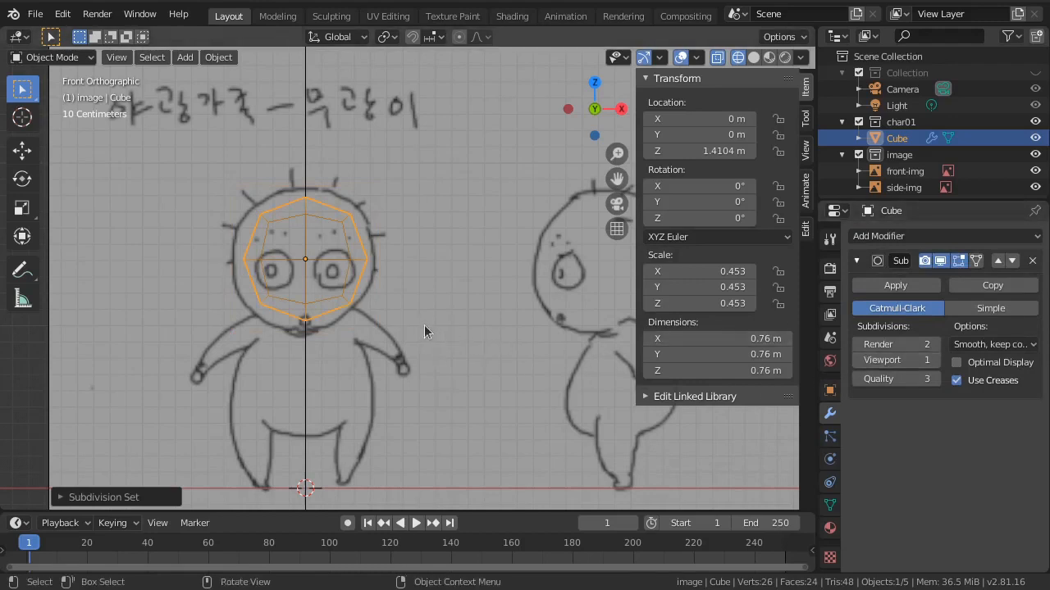
{"action": "key", "text": "ctrl+2"}
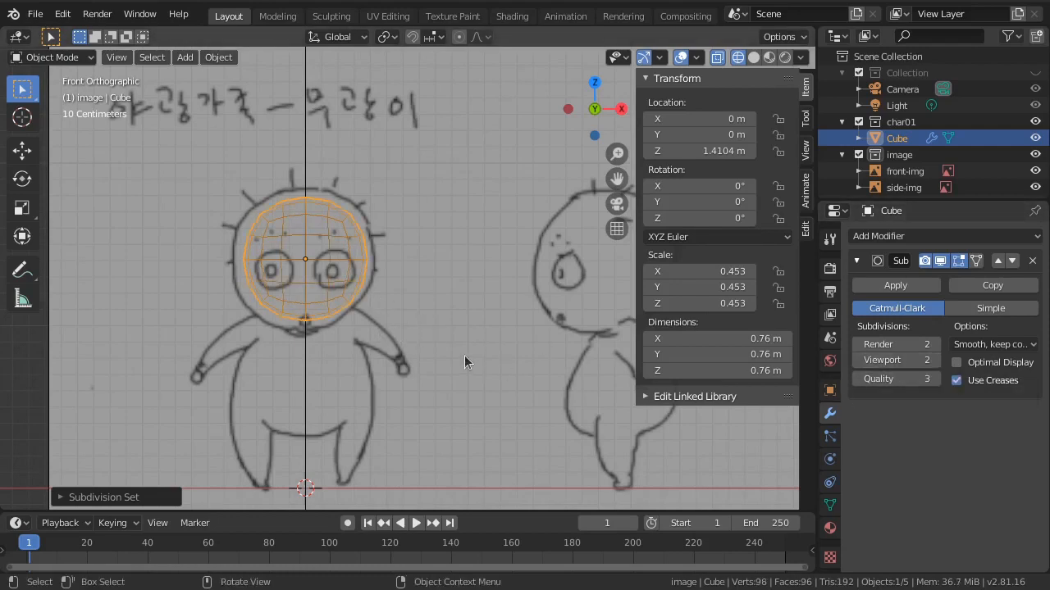
Step: Scale the rounded cube to about 0.551 to fill the head outline in the front and right views, and save the file
{"action": "key", "text": "s"}
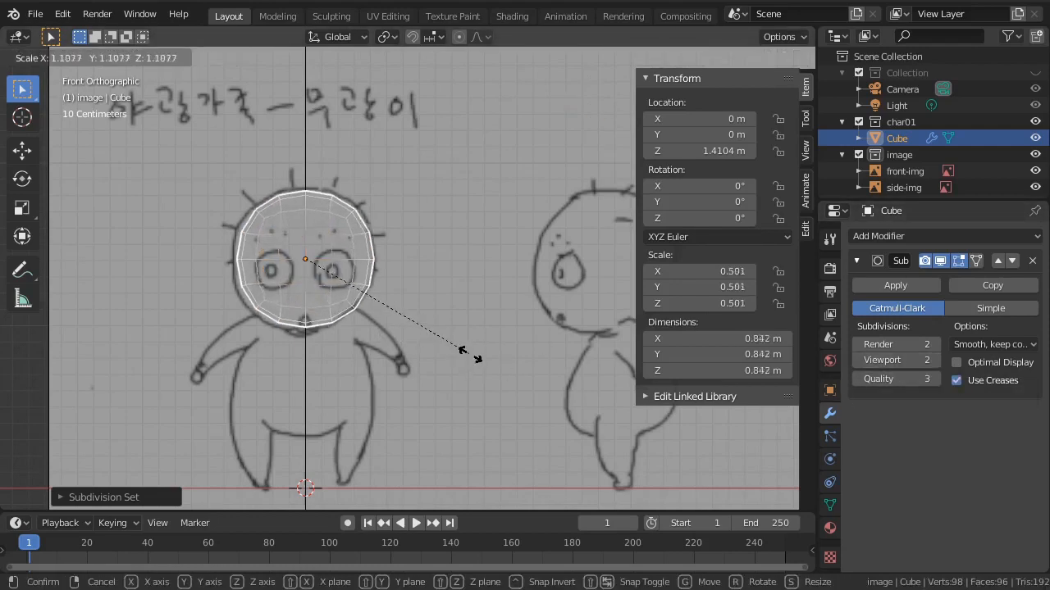
{"action": "left_click", "coordinate": [487, 359]}
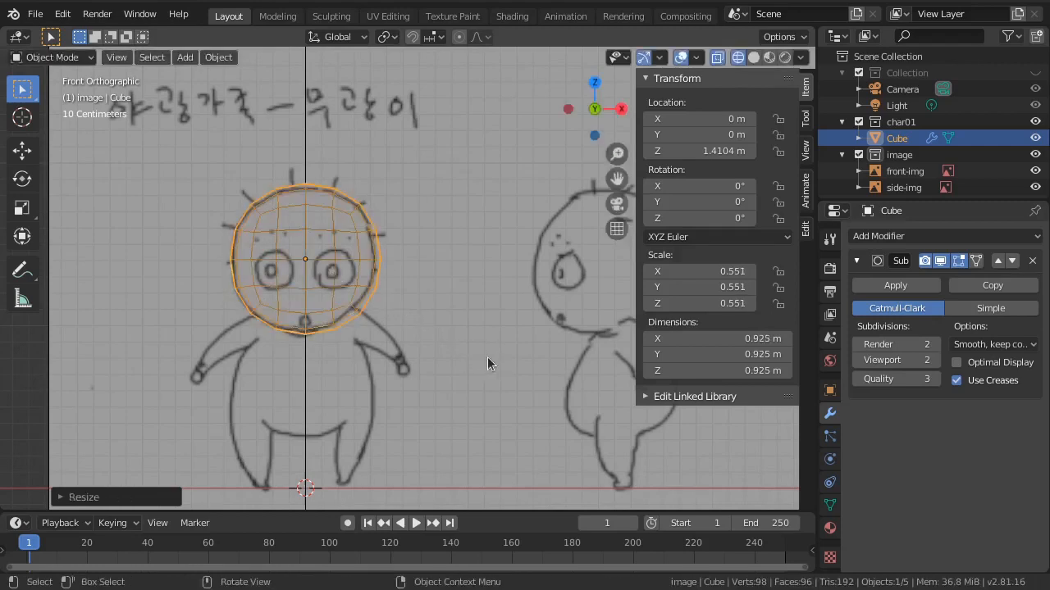
{"action": "key", "text": "KP_3"}
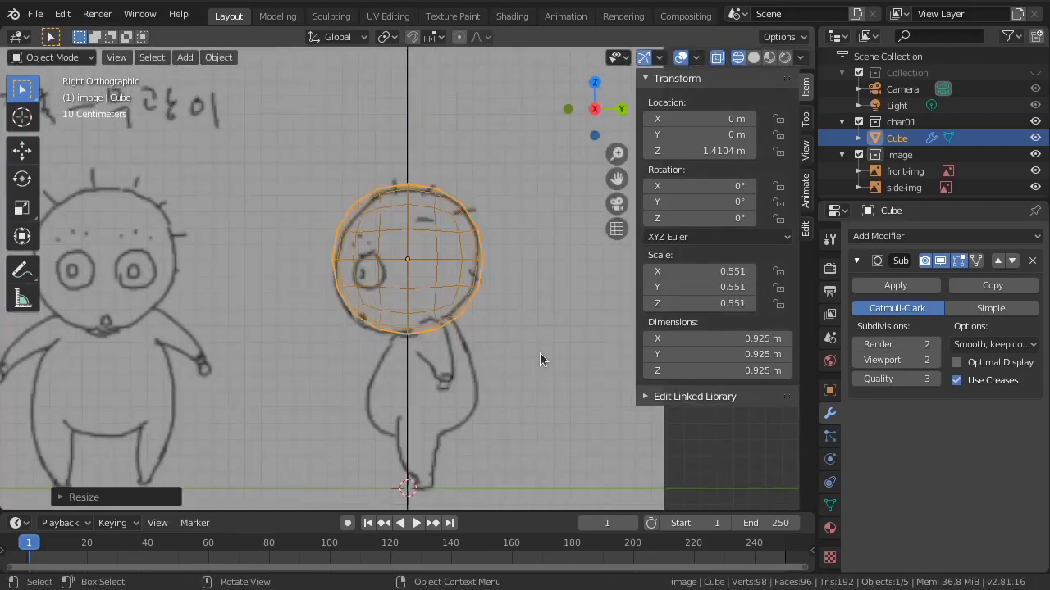
{"action": "key", "text": "KP_1"}
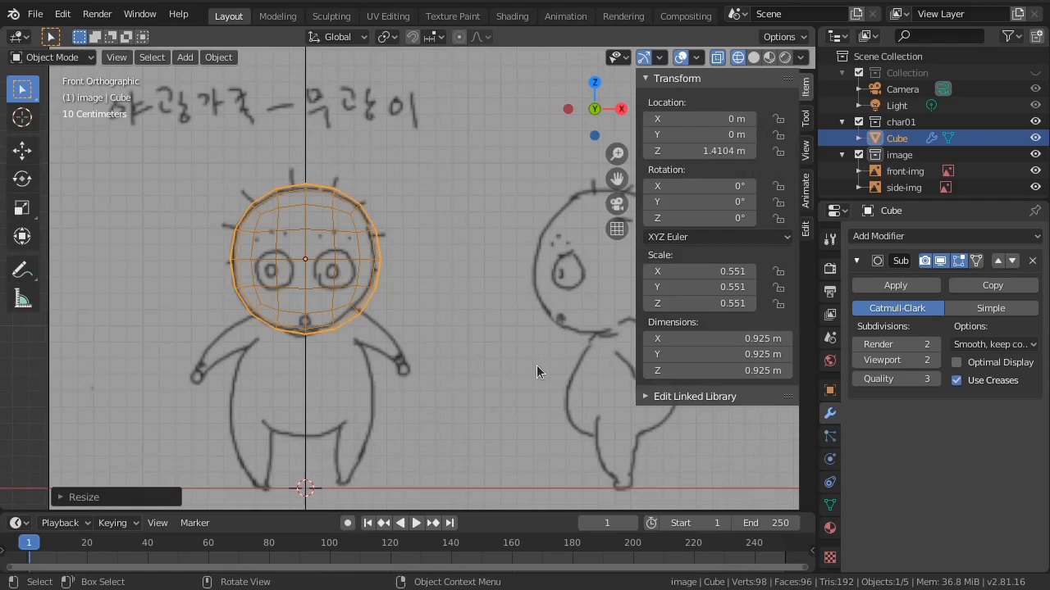
{"action": "key", "text": "ctrl+s"}
Step: Enable Optimal Display on the cube's Subdivision modifier and inspect the simplified wireframe in perspective
{"action": "middle_click_drag", "start_coordinate": [470, 332], "coordinate": [428, 363]}
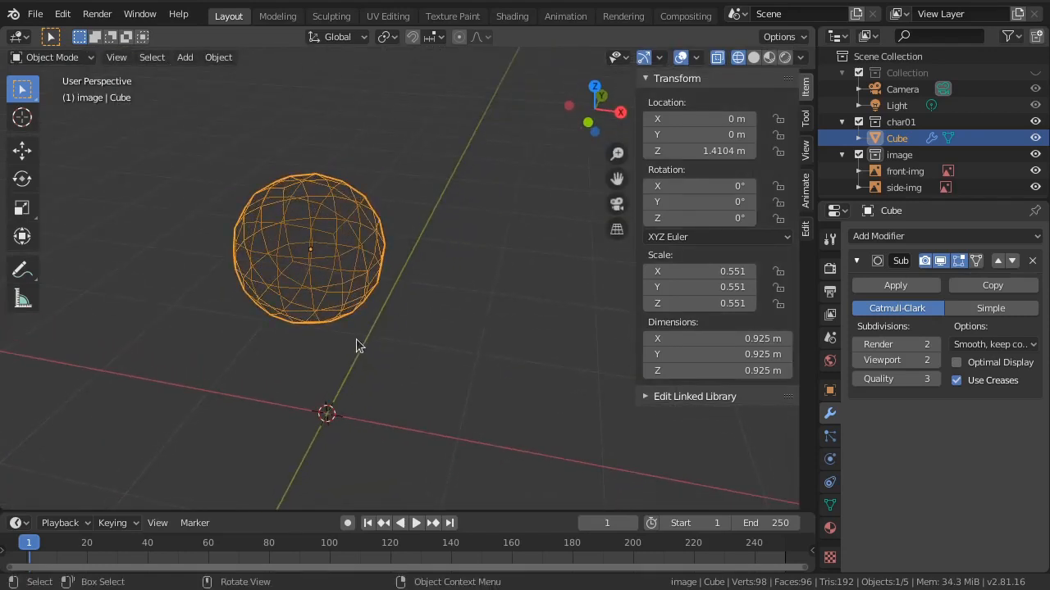
{"action": "left_click", "coordinate": [957, 361]}
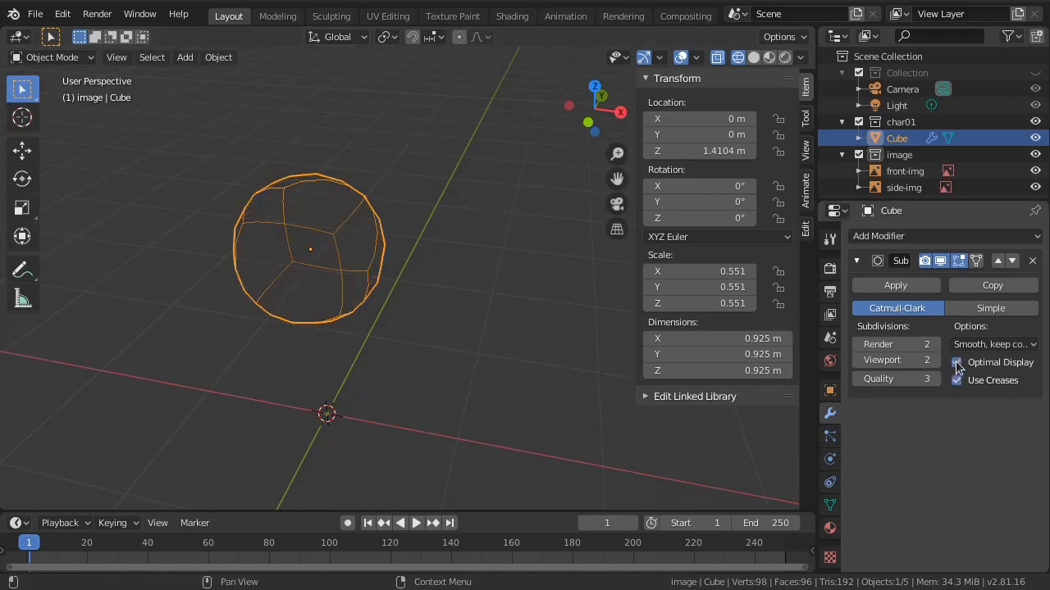
{"action": "middle_click_drag", "start_coordinate": [492, 355], "coordinate": [417, 348]}
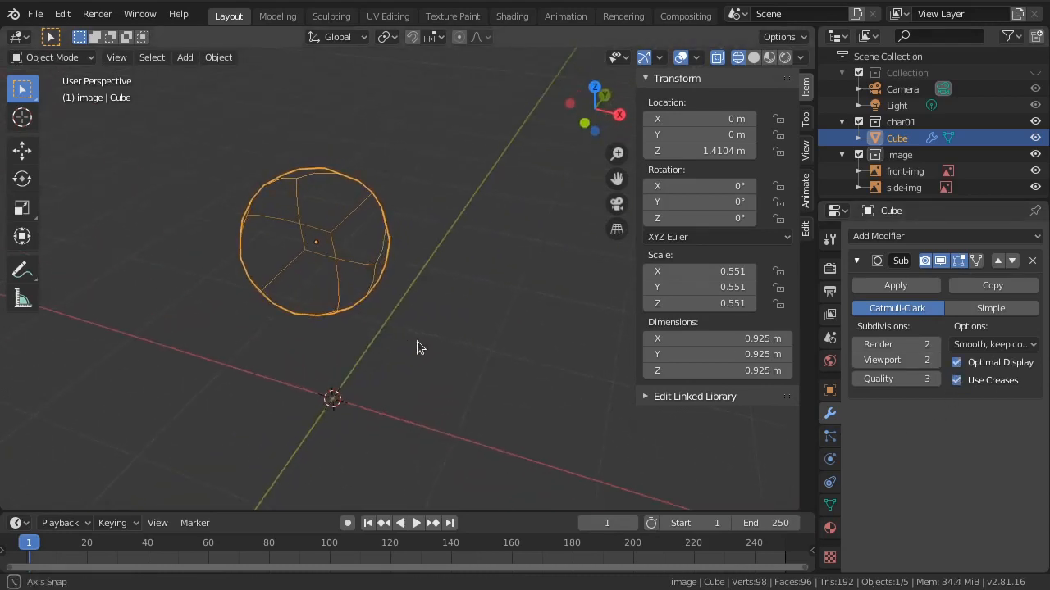
Step: Turn off Optimal Display on the Subdivision modifier and try moving the cube's upper front corner vertex in Edit Mode
{"action": "left_click", "coordinate": [956, 362]}
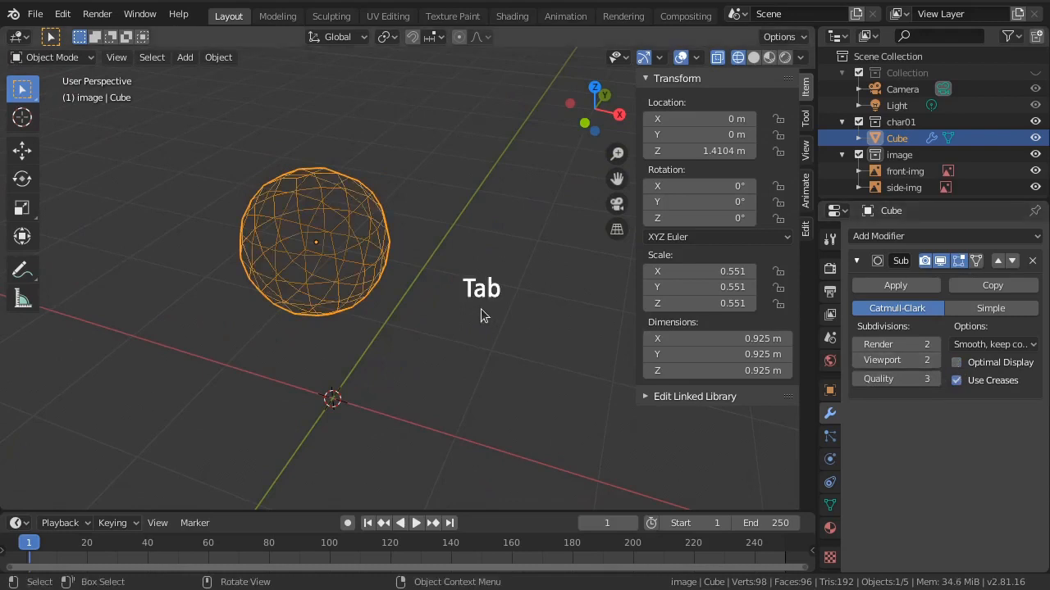
{"action": "key", "text": "Tab"}
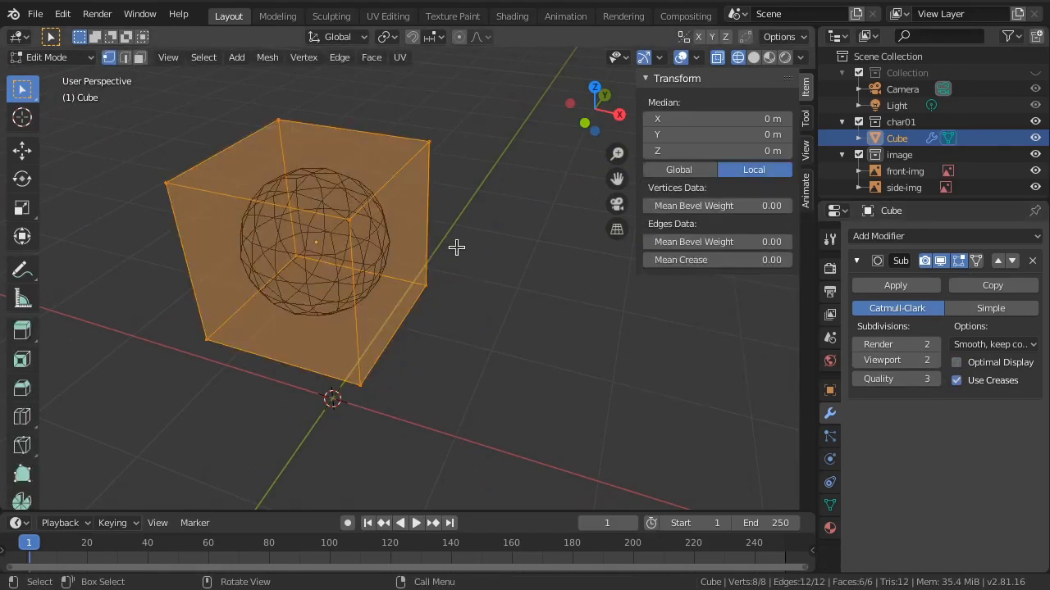
{"action": "left_click", "coordinate": [348, 220]}
{"action": "key", "text": "g"}
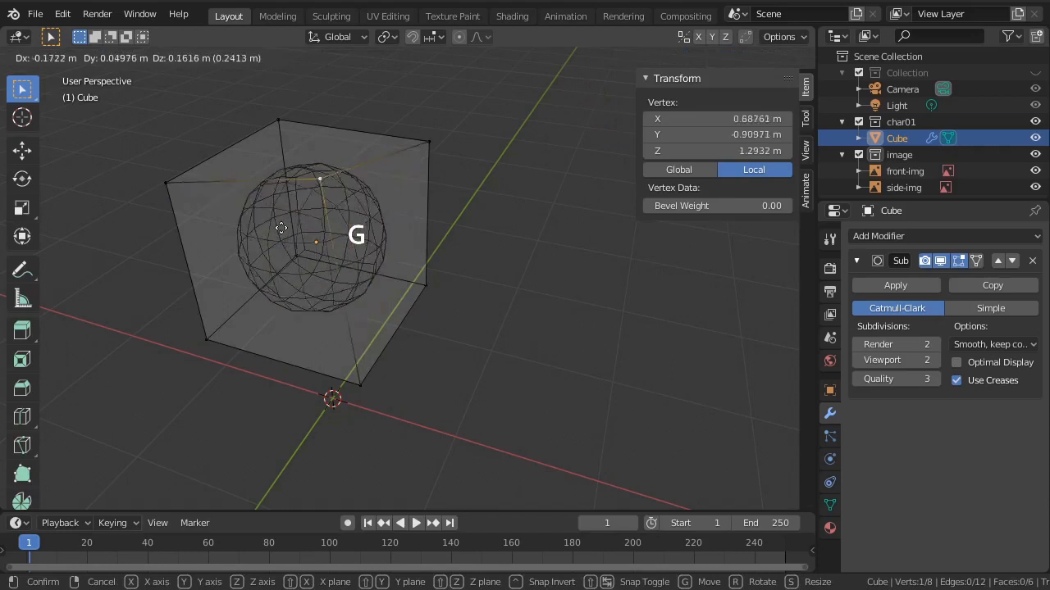
{"action": "right_click", "coordinate": [347, 240]}
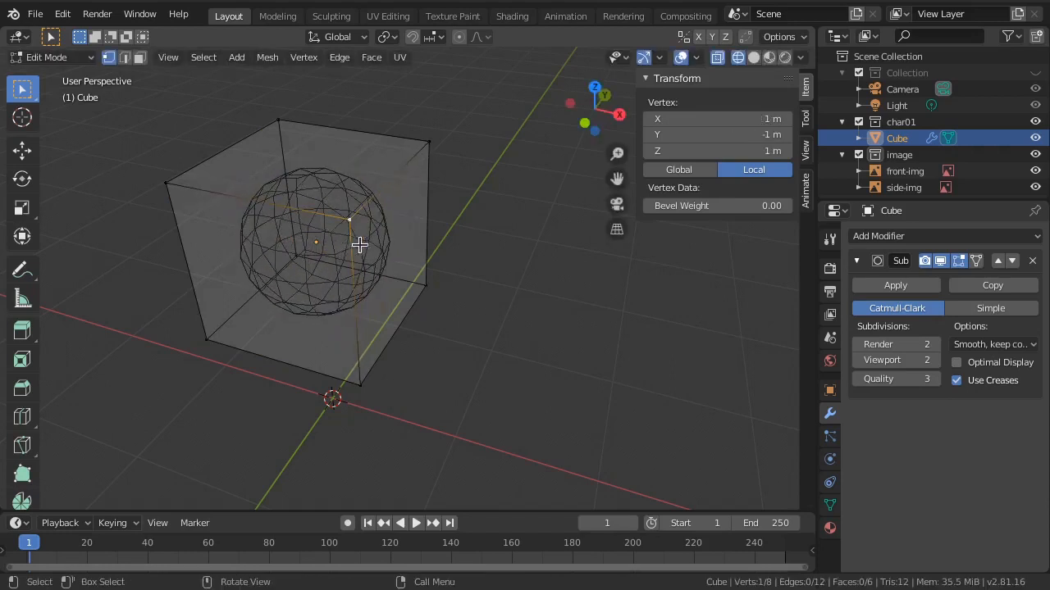
Step: Make the edit cage follow the Subdivision modifier's smoothed surface and try moving the same corner vertex
{"action": "left_click", "coordinate": [976, 261]}
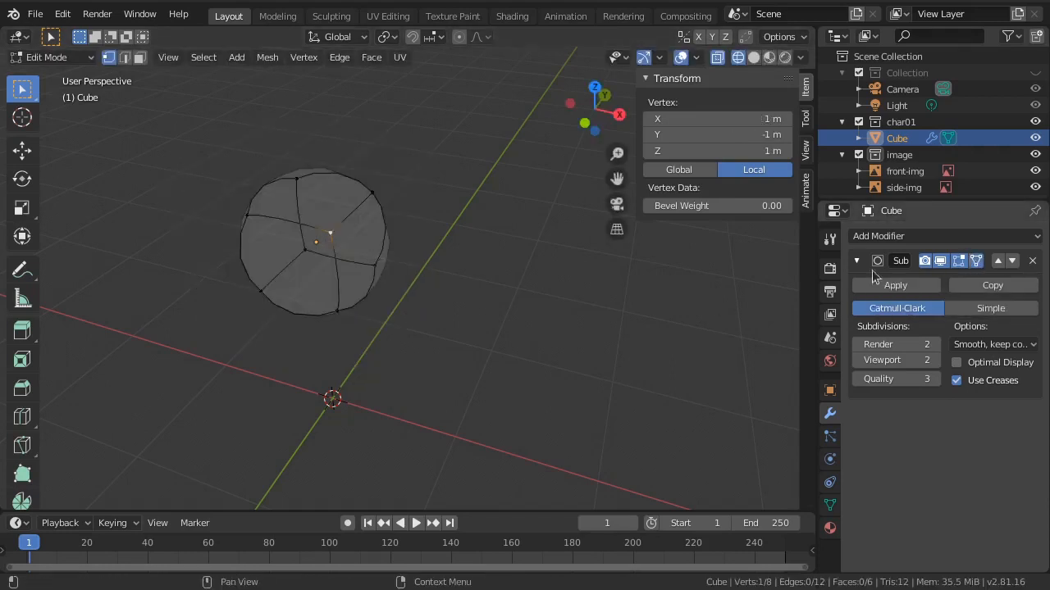
{"action": "key", "text": "g"}
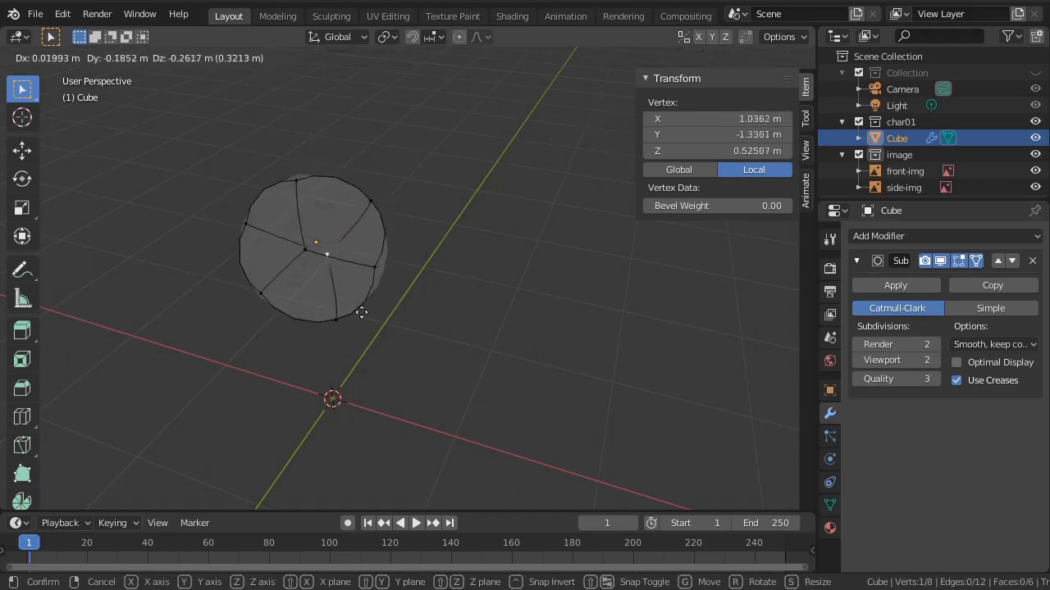
{"action": "right_click", "coordinate": [365, 304]}
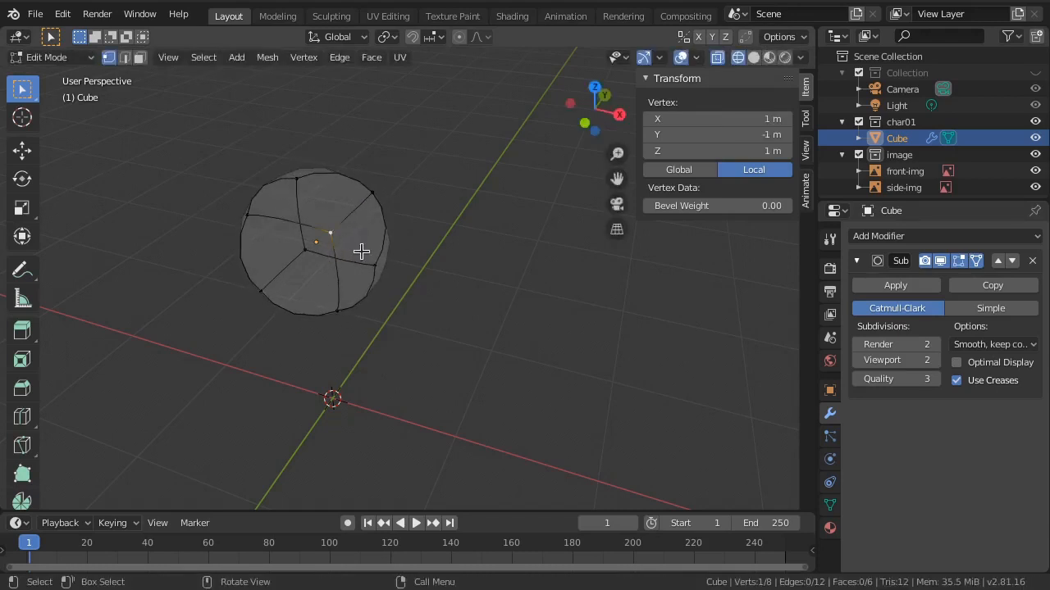
Step: Extrude the cube's positive X face outward in face select mode to a local X of about 2.04 m
{"action": "key", "text": "alt+a"}
{"action": "left_click", "coordinate": [139, 58]}
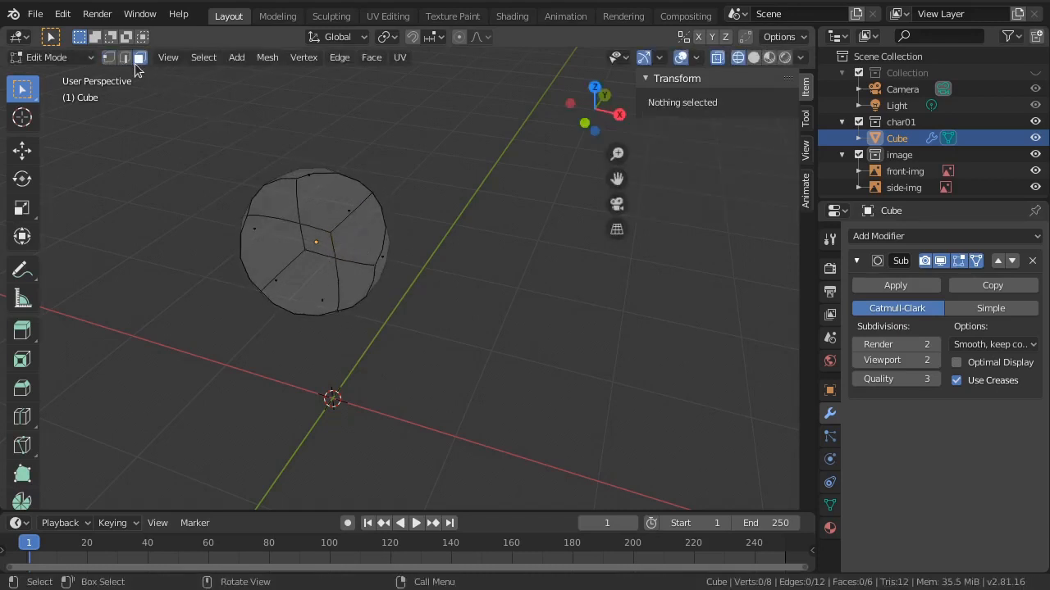
{"action": "key", "text": "1"}
{"action": "key", "text": "2"}
{"action": "key", "text": "3"}
{"action": "left_click", "coordinate": [355, 246]}
{"action": "key", "text": "e"}
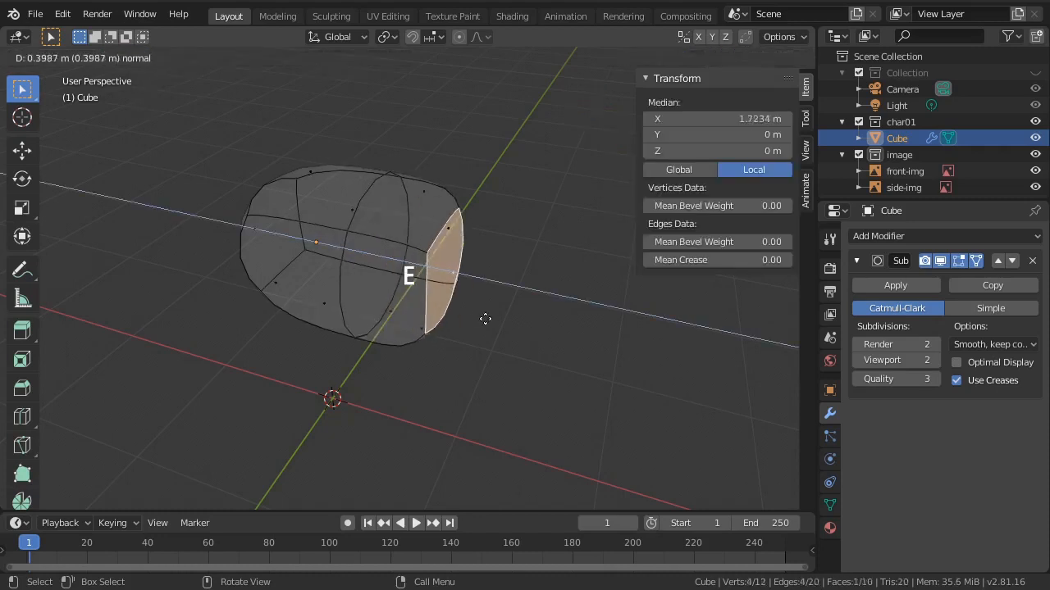
{"action": "left_click", "coordinate": [497, 320]}
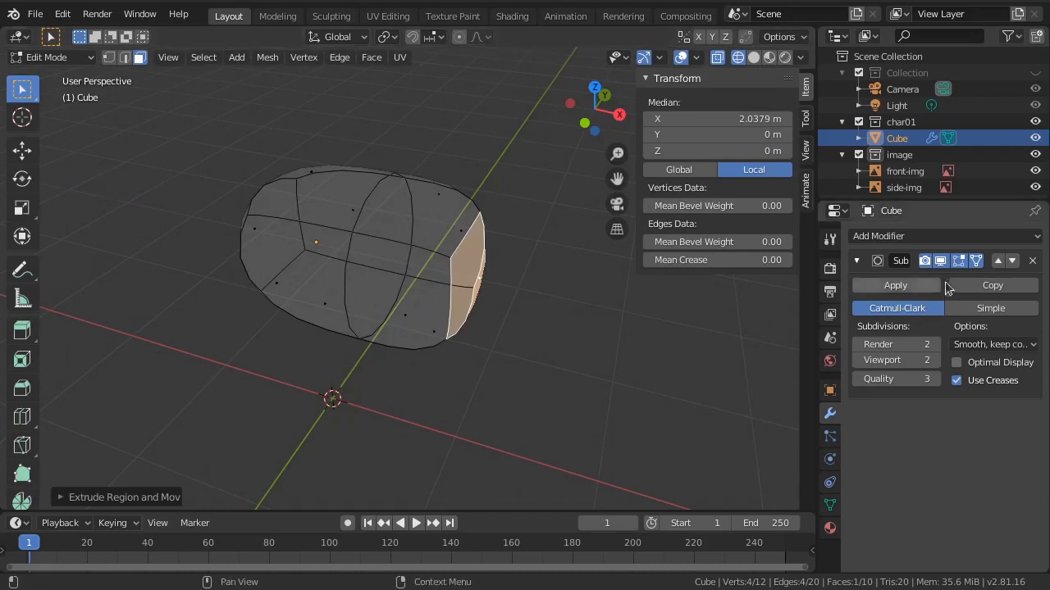
Step: Turn off the modifier's on-cage display and view the extruded shape in Object Mode with Solid shading
{"action": "left_click", "coordinate": [975, 260]}
{"action": "middle_click_drag", "start_coordinate": [477, 366], "coordinate": [456, 378]}
{"action": "key", "text": "Tab"}
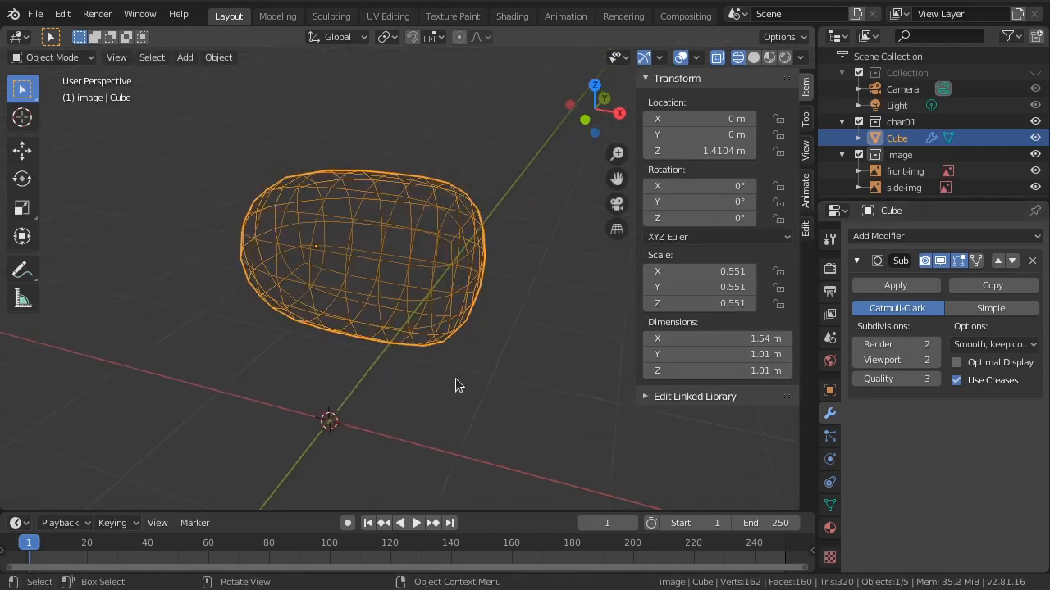
{"action": "key", "text": "z"}
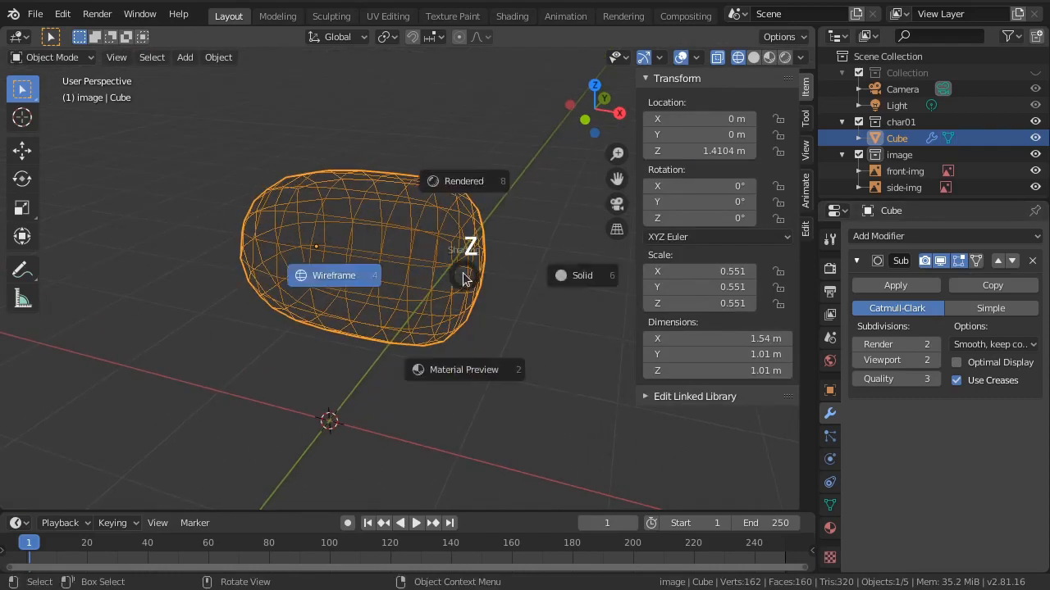
{"action": "left_click", "coordinate": [563, 275]}
{"action": "mouse_move", "coordinate": [542, 298]}
{"action": "middle_mouse_down"}
{"action": "mouse_move", "coordinate": [477, 340]}
{"action": "mouse_move", "coordinate": [485, 382]}
{"action": "middle_mouse_up"}
Step: Try viewport subdivision levels 1 to 3, apply the modifier at level 3, and inspect the resulting mesh in Edit Mode
{"action": "key", "text": "ctrl+1"}
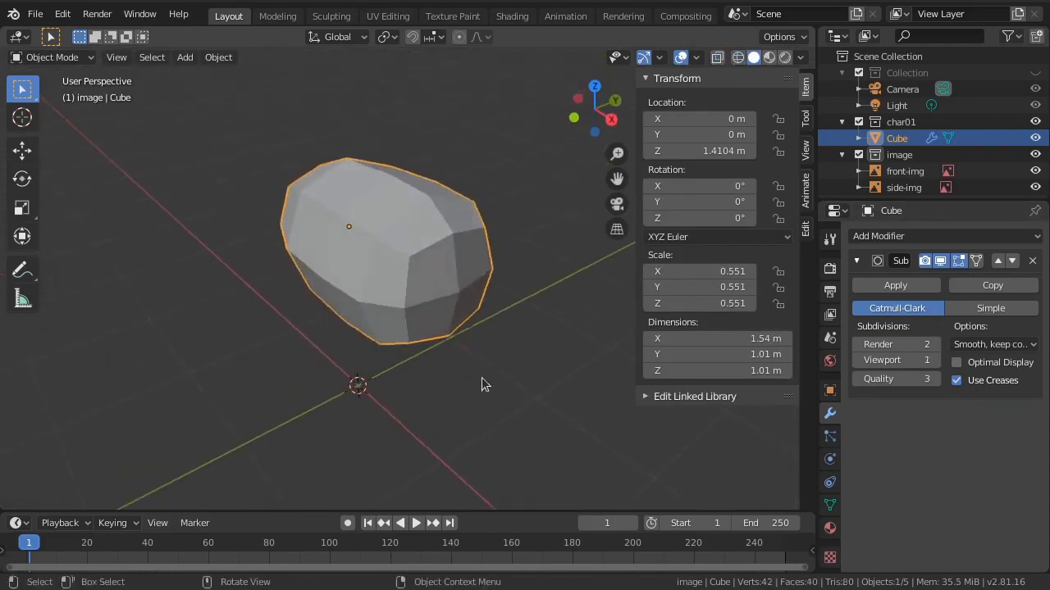
{"action": "left_click", "coordinate": [935, 362]}
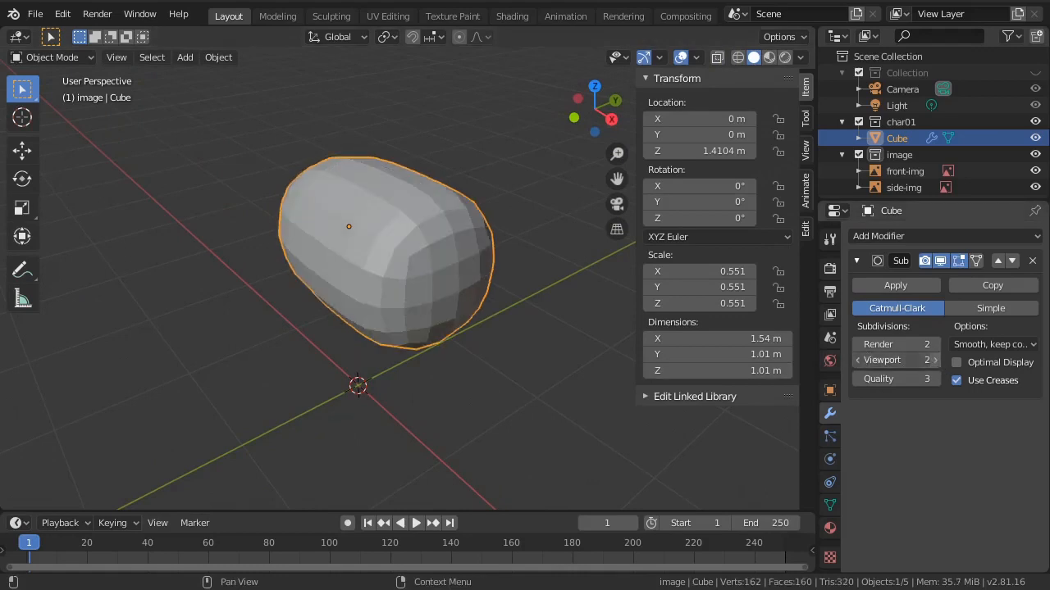
{"action": "left_click", "coordinate": [936, 362]}
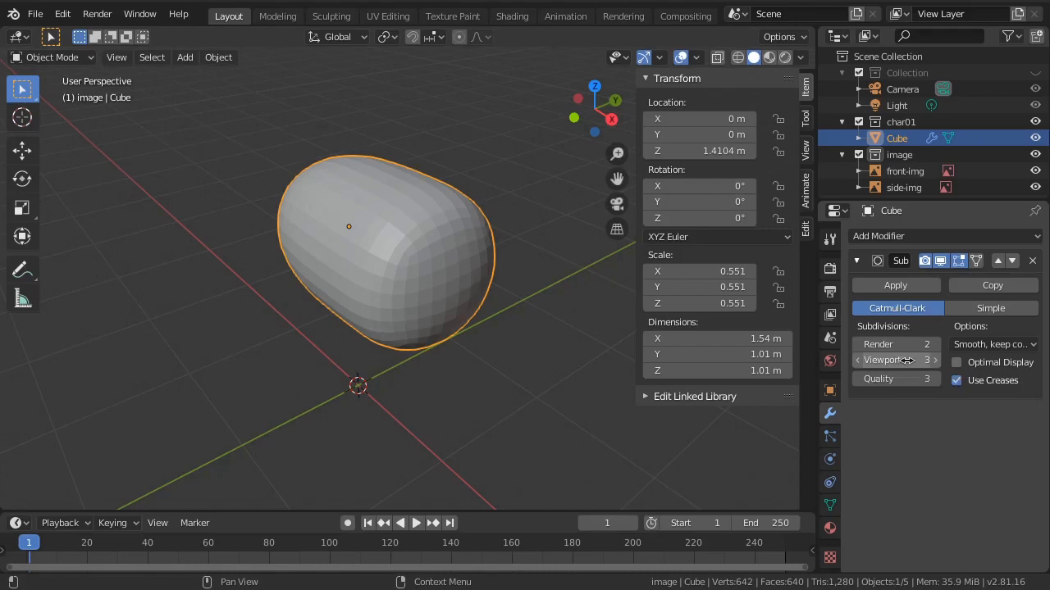
{"action": "left_click", "coordinate": [906, 290]}
{"action": "middle_click_drag", "start_coordinate": [380, 323], "coordinate": [506, 332]}
{"action": "key", "text": "Tab"}
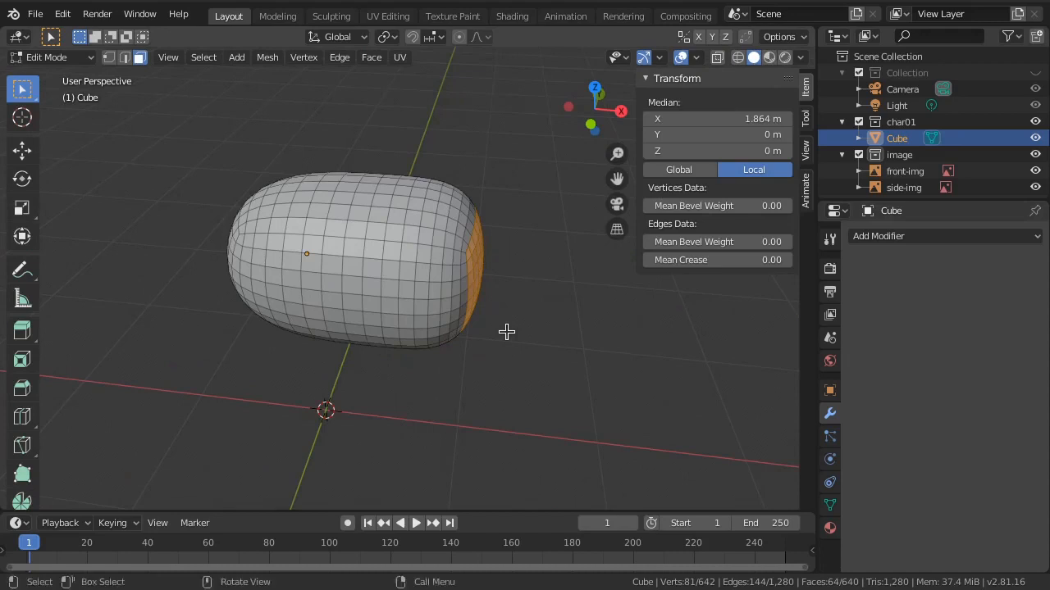
Step: Undo the modifier application, the level changes and the face extrusion, back to the round head in Object Mode
{"action": "key", "text": "ctrl+z"}
{"action": "key", "text": "ctrl+z"}
{"action": "key", "text": "ctrl+z"}
{"action": "key", "text": "ctrl+z"}
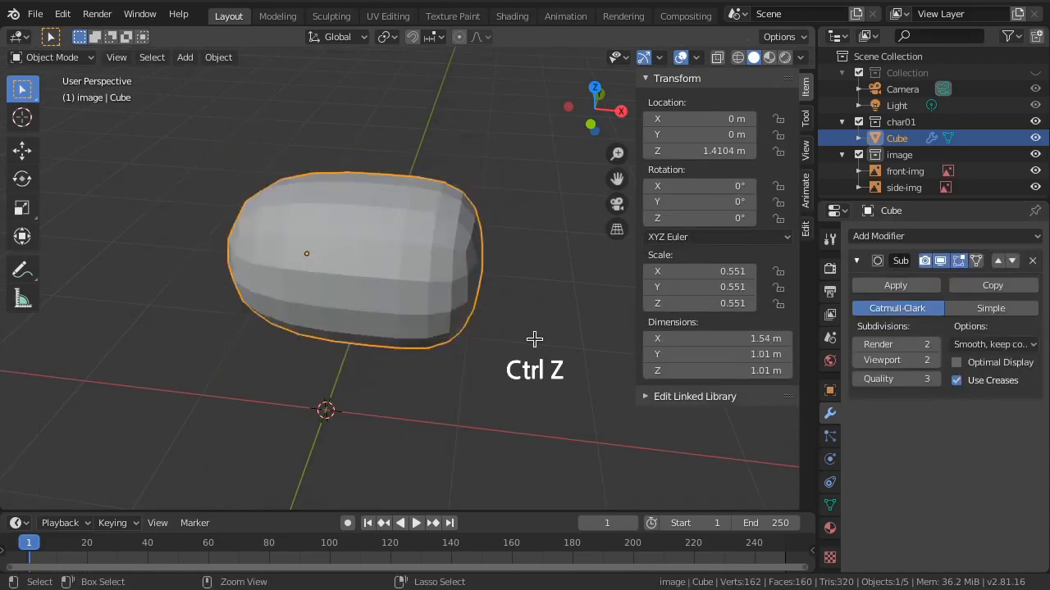
{"action": "key", "text": "ctrl+z"}
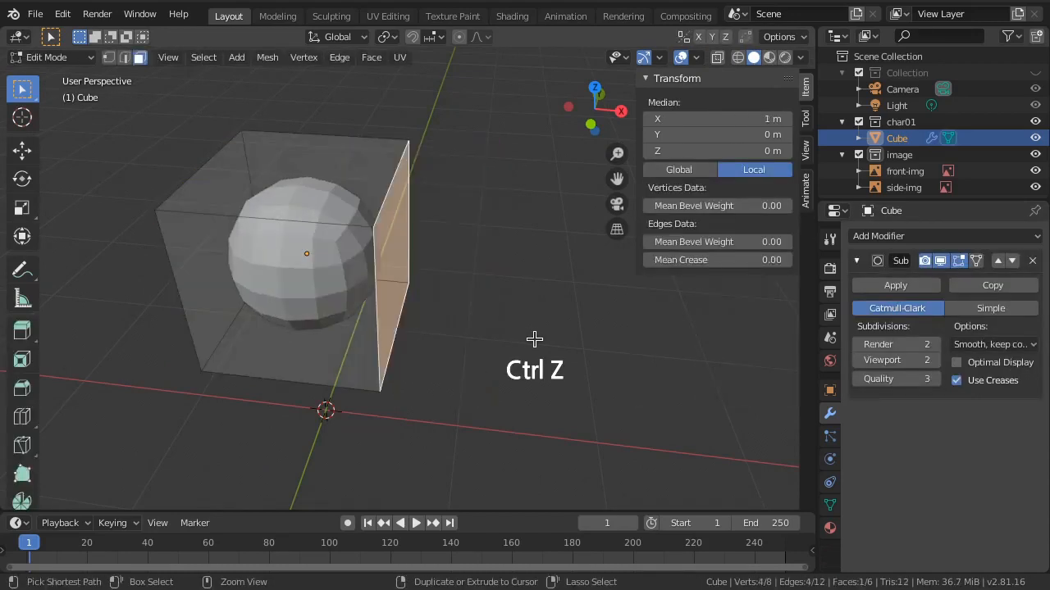
{"action": "key", "text": "ctrl+z"}
{"action": "key", "text": "ctrl+z"}
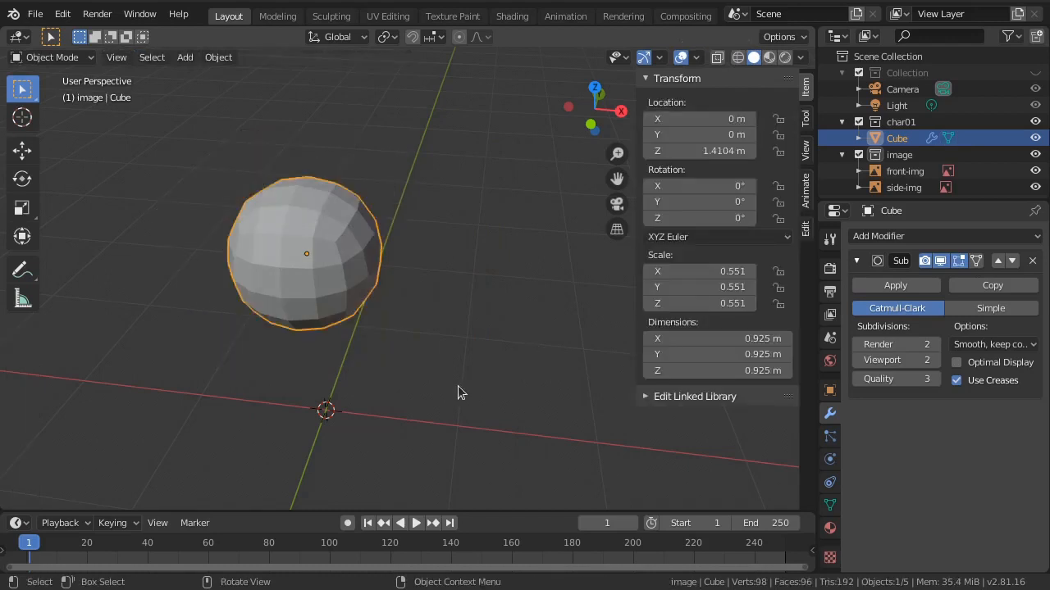
Step: Show the head in the front view with Wireframe shading and apply its Subdivision modifier at viewport level 2
{"action": "key", "text": "KP_1"}
{"action": "scroll", "coordinate": [458, 392], "scroll_direction": "up", "scroll_amount": 1}
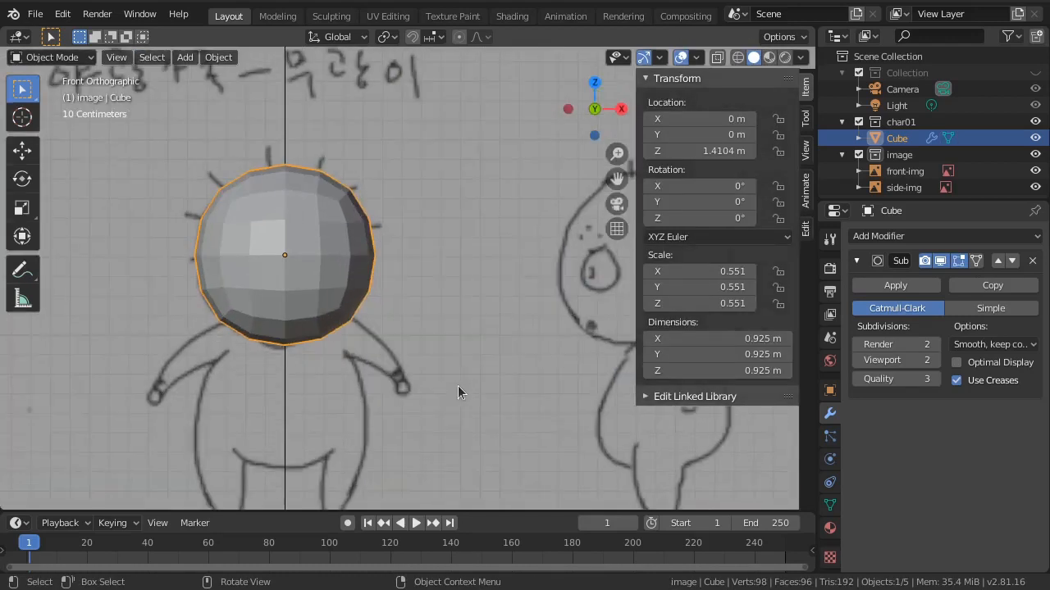
{"action": "key", "text": "z"}
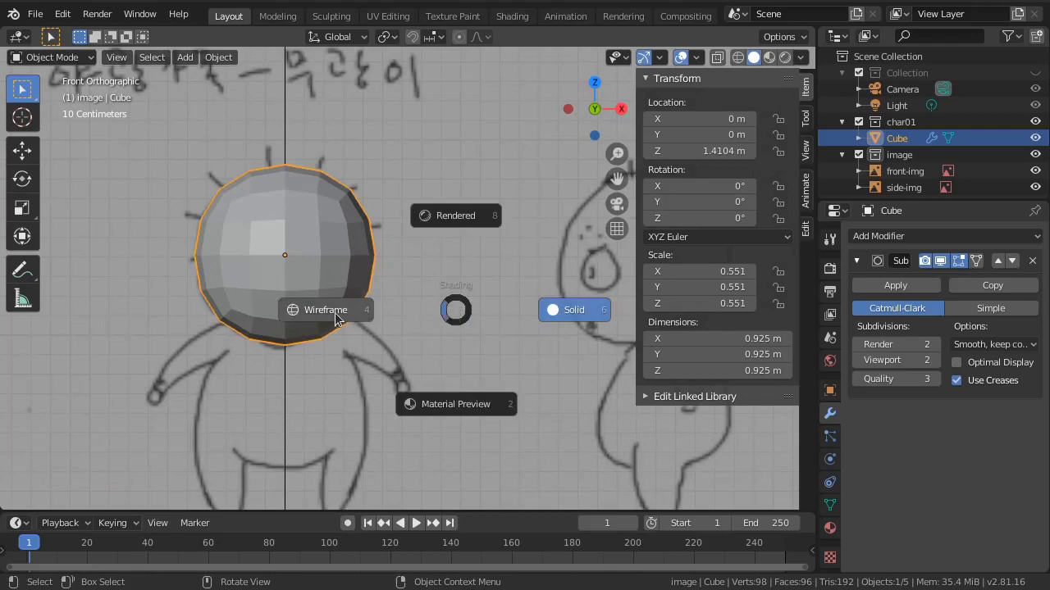
{"action": "left_click", "coordinate": [336, 313]}
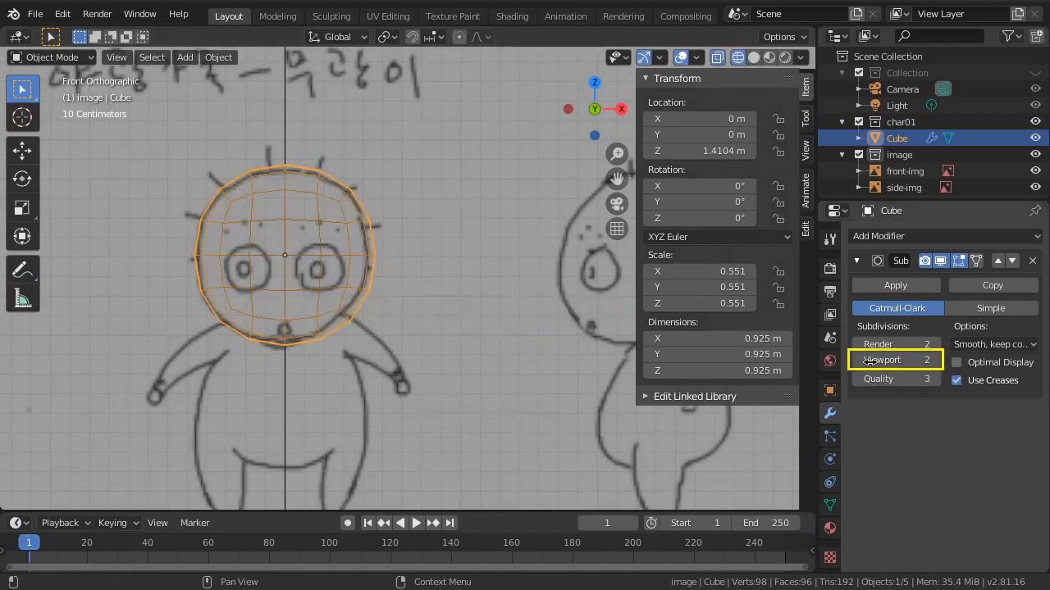
{"action": "left_click", "coordinate": [878, 287]}
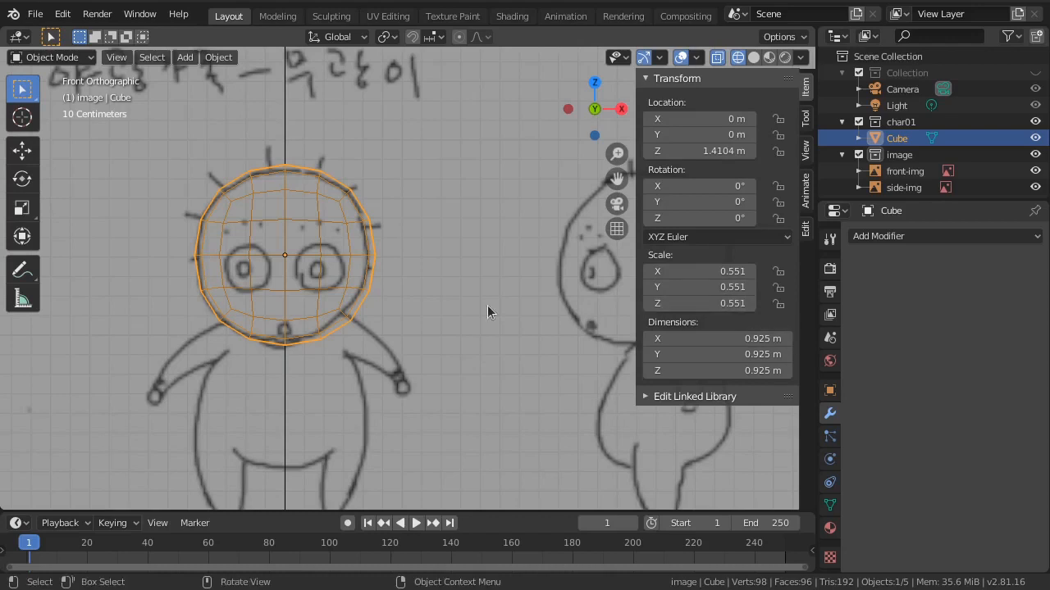
Step: Apply the head sphere's location transform so its origin sits at the world centre
{"action": "left_click", "coordinate": [219, 58]}
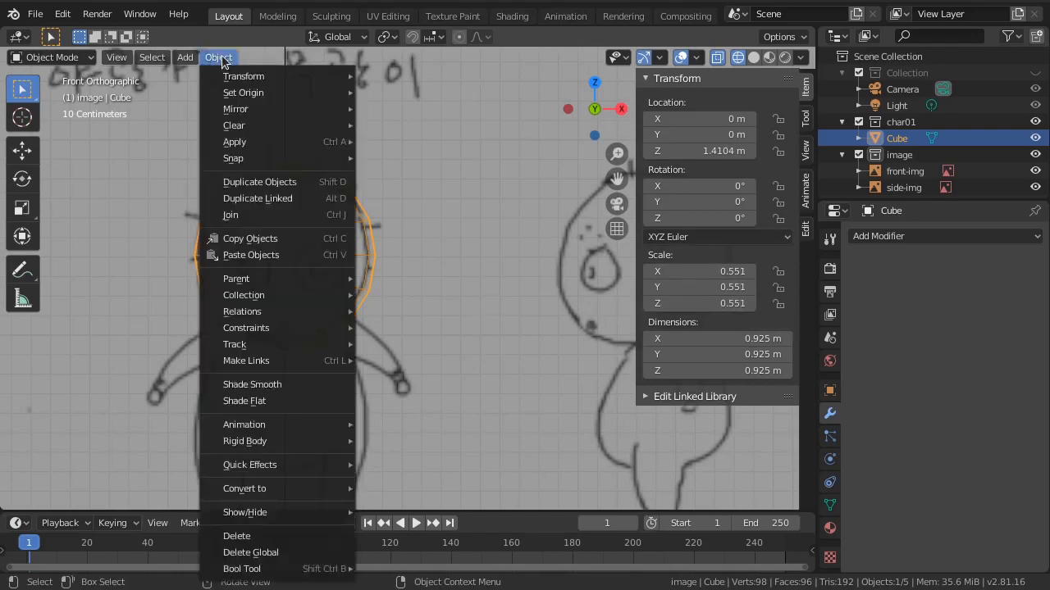
{"action": "mouse_move", "coordinate": [254, 143]}
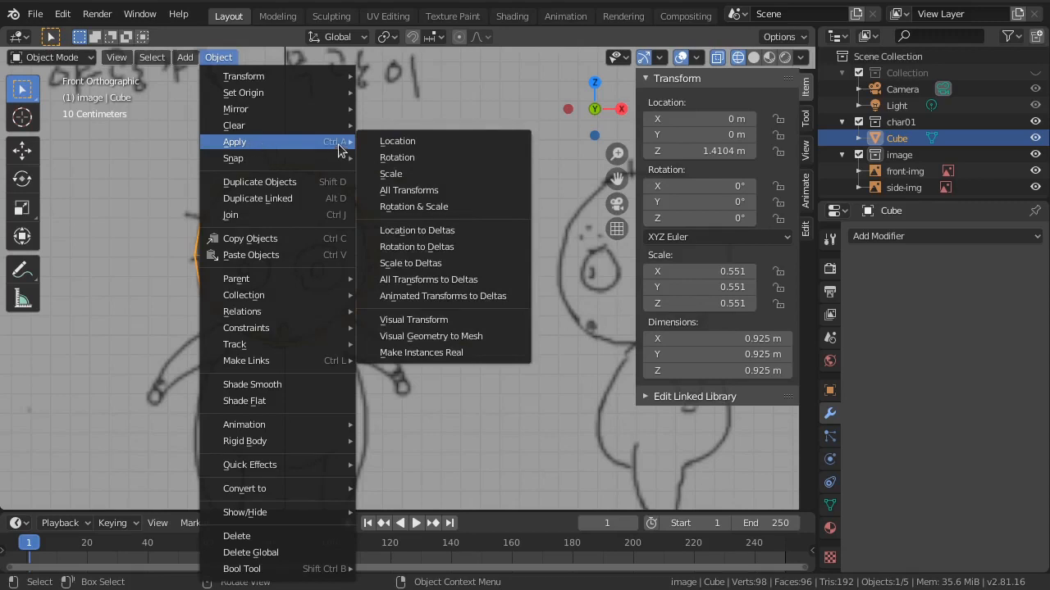
{"action": "key", "text": "Escape"}
{"action": "key", "text": "ctrl+a"}
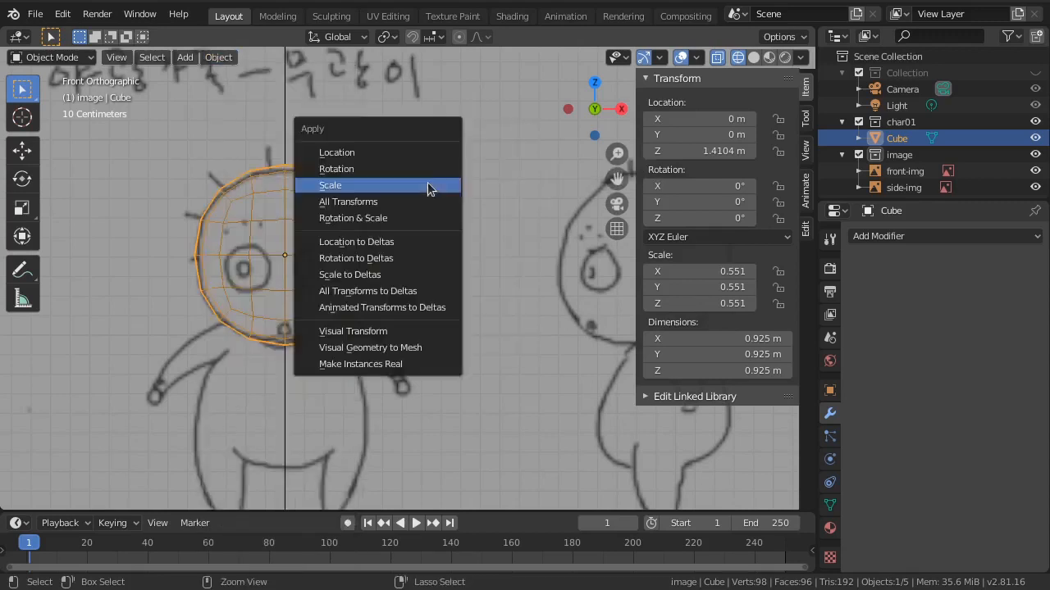
{"action": "left_click", "coordinate": [371, 152]}
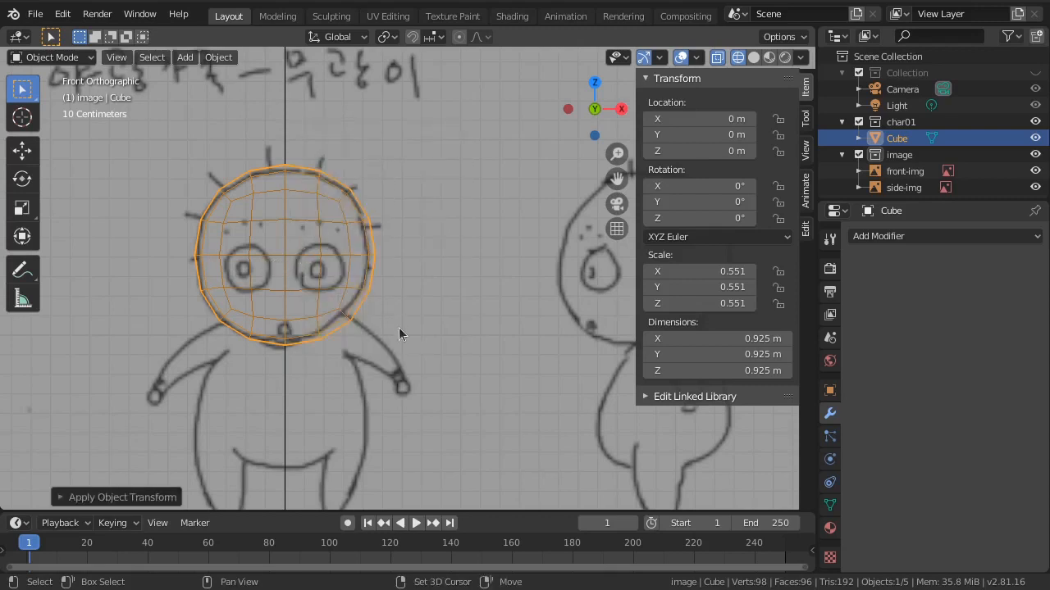
Step: Try moving the head sphere in the front view to test its relocated origin, and cancel the move
{"action": "middle_click_drag", "start_coordinate": [399, 327], "coordinate": [392, 279], "text": "shift"}
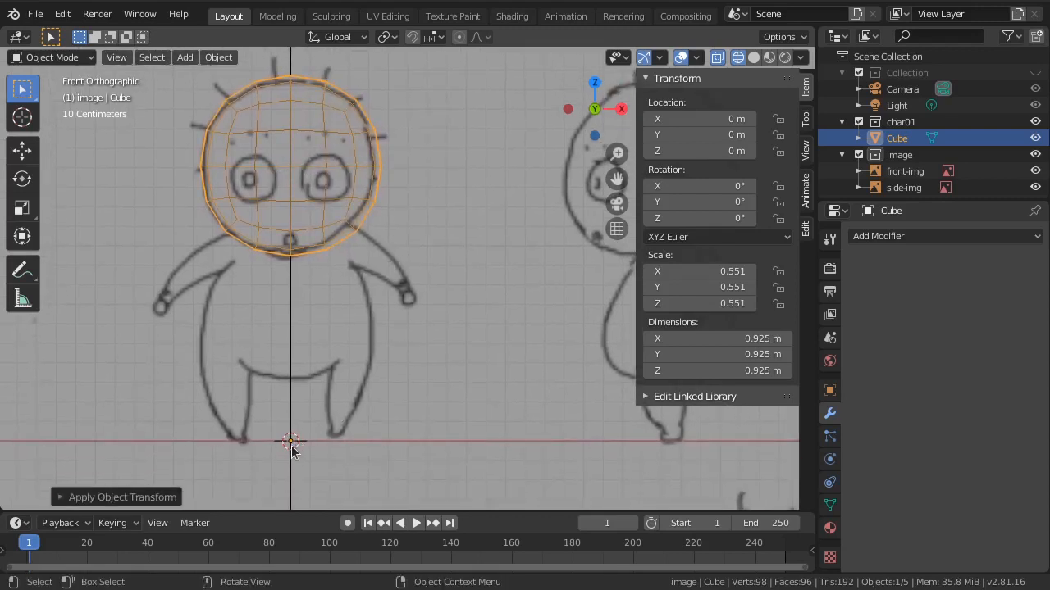
{"action": "key", "text": "g"}
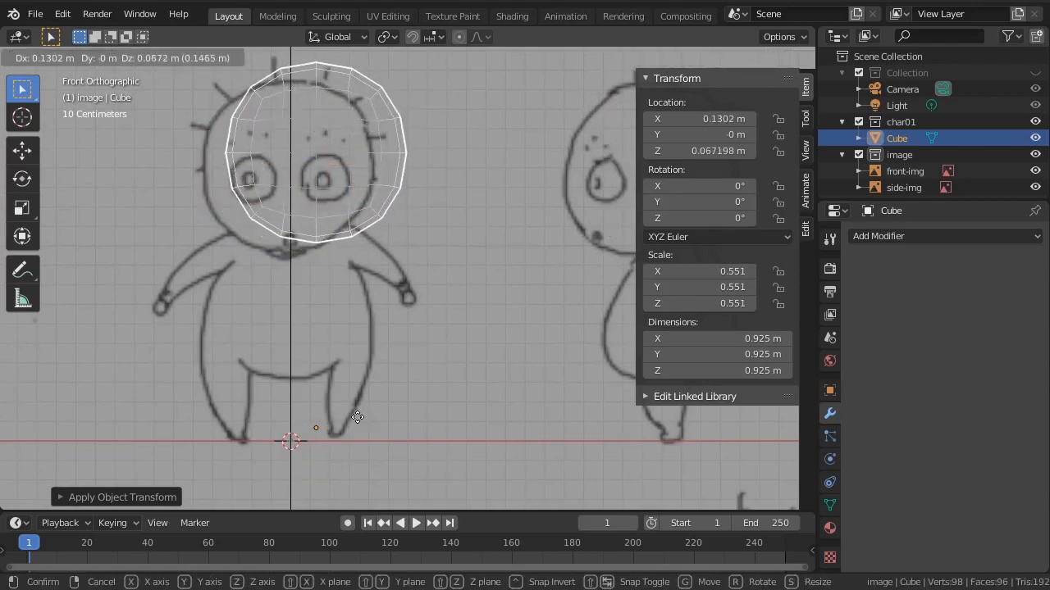
{"action": "key", "text": "Escape"}
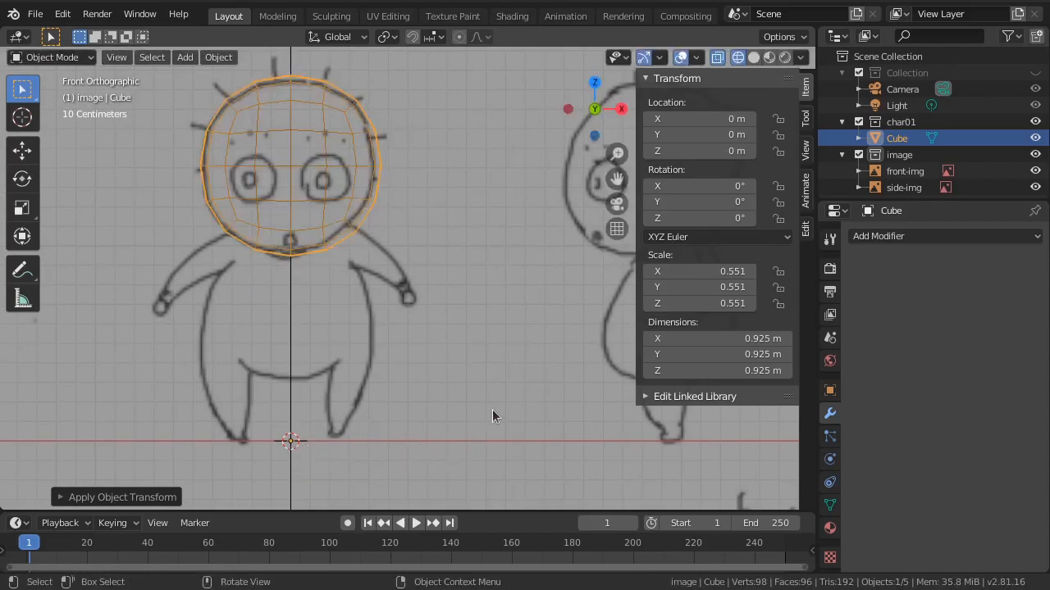
Step: Apply the head sphere's scale, and scale the sphere down to about 0.529 around the world-centre origin
{"action": "key", "text": "ctrl+a"}
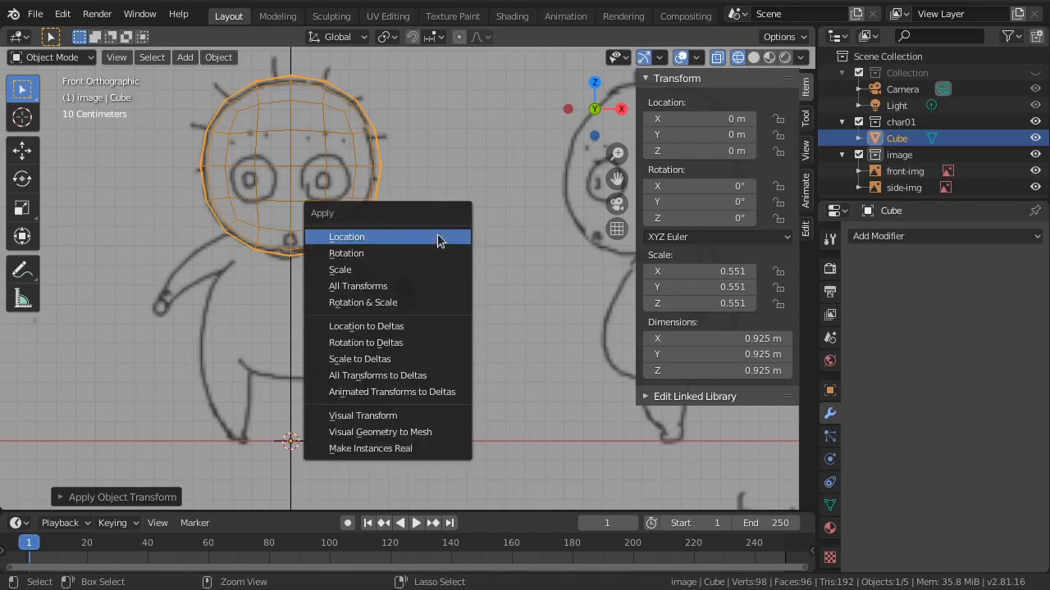
{"action": "left_click", "coordinate": [384, 269]}
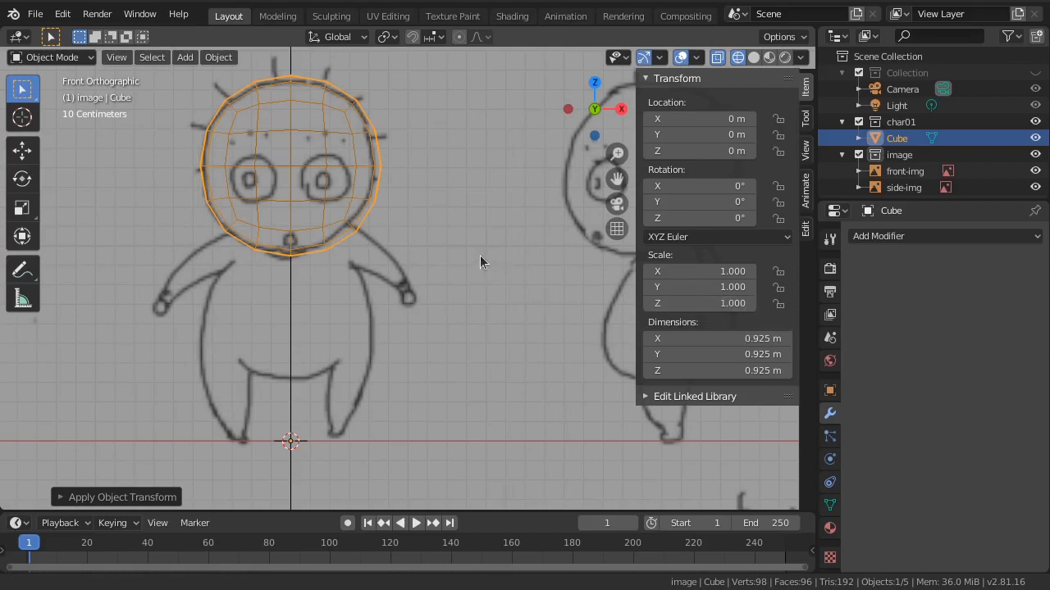
{"action": "middle_click_drag", "start_coordinate": [480, 255], "coordinate": [489, 292], "text": "shift"}
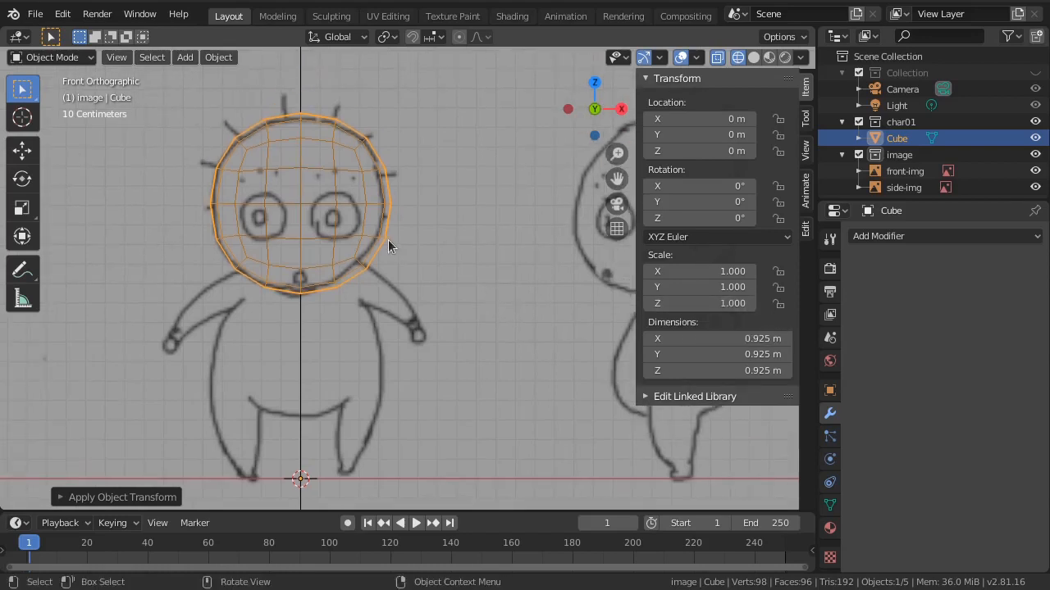
{"action": "key", "text": "s"}
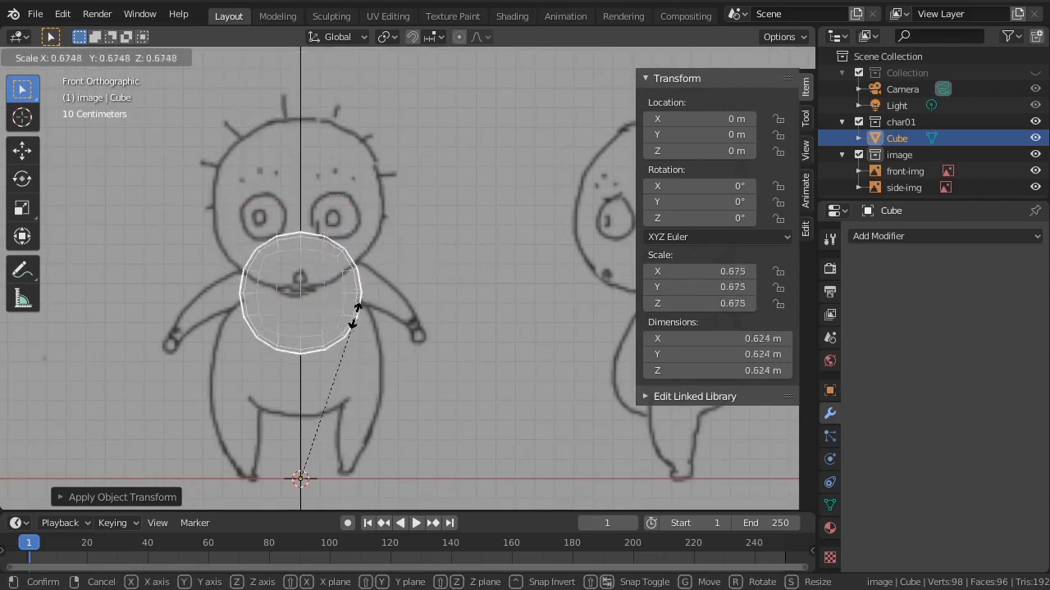
{"action": "left_click", "coordinate": [328, 347]}
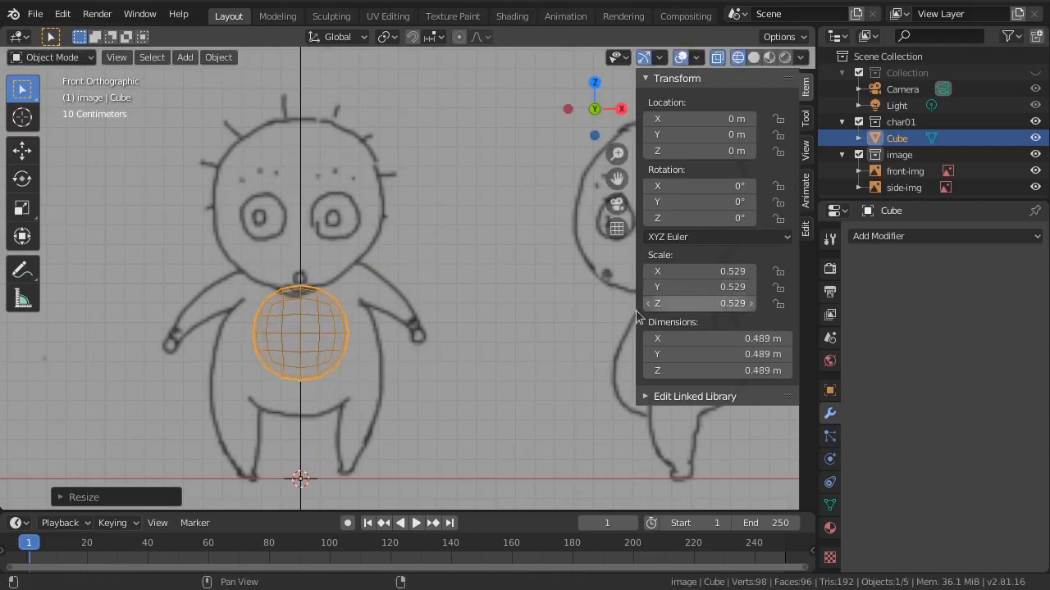
Step: Clear the head sphere's scale transform to restore the size it had before the scale-down
{"action": "left_click", "coordinate": [215, 56]}
{"action": "mouse_move", "coordinate": [262, 125]}
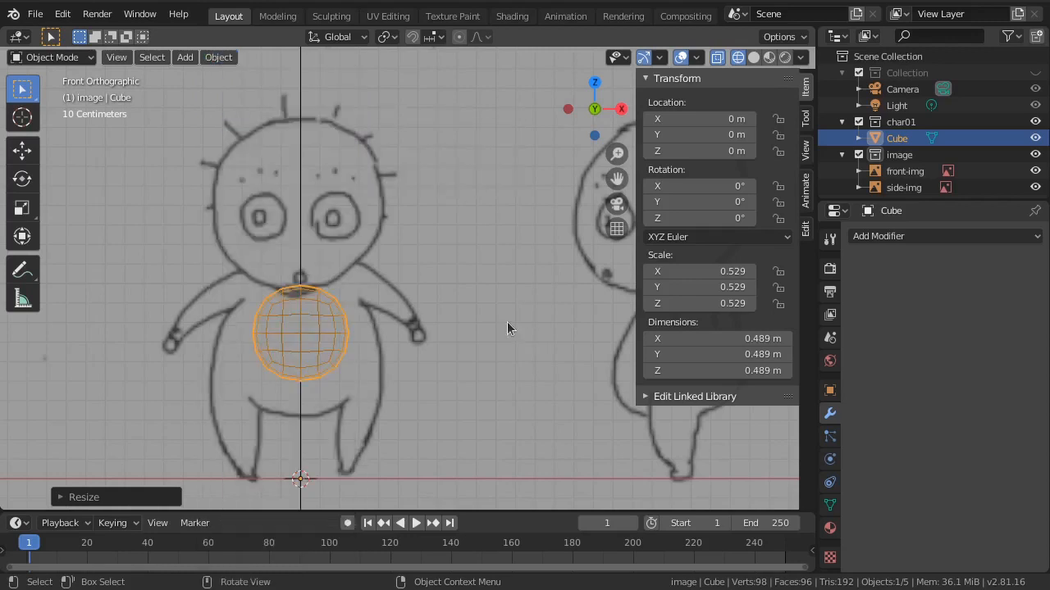
{"action": "key", "text": "alt+s"}
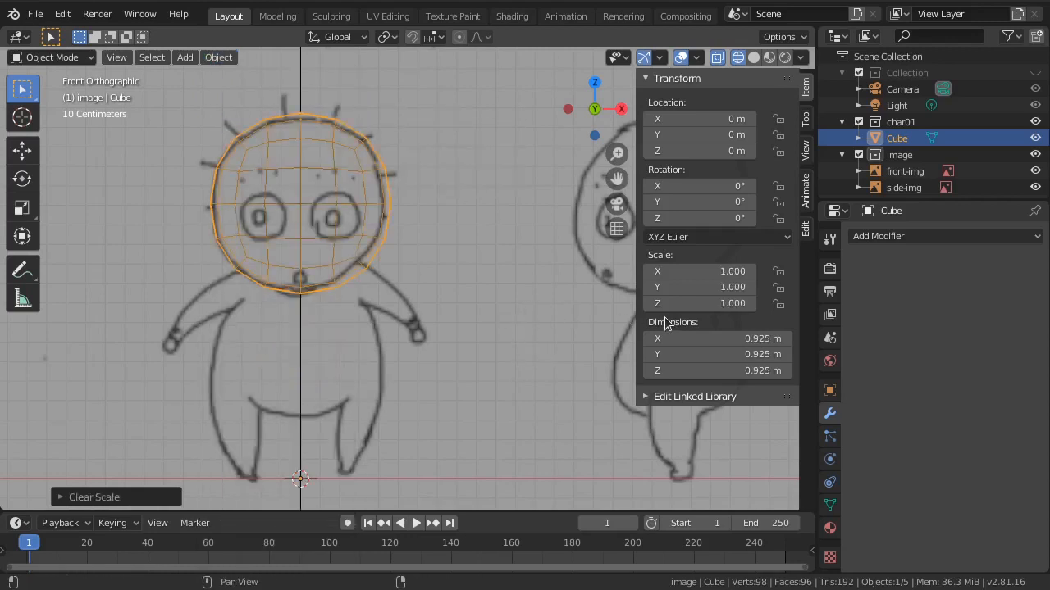
Step: Move the head sphere freely in the front view, and clear its location transform to return it to the head drawing
{"action": "key", "text": "g"}
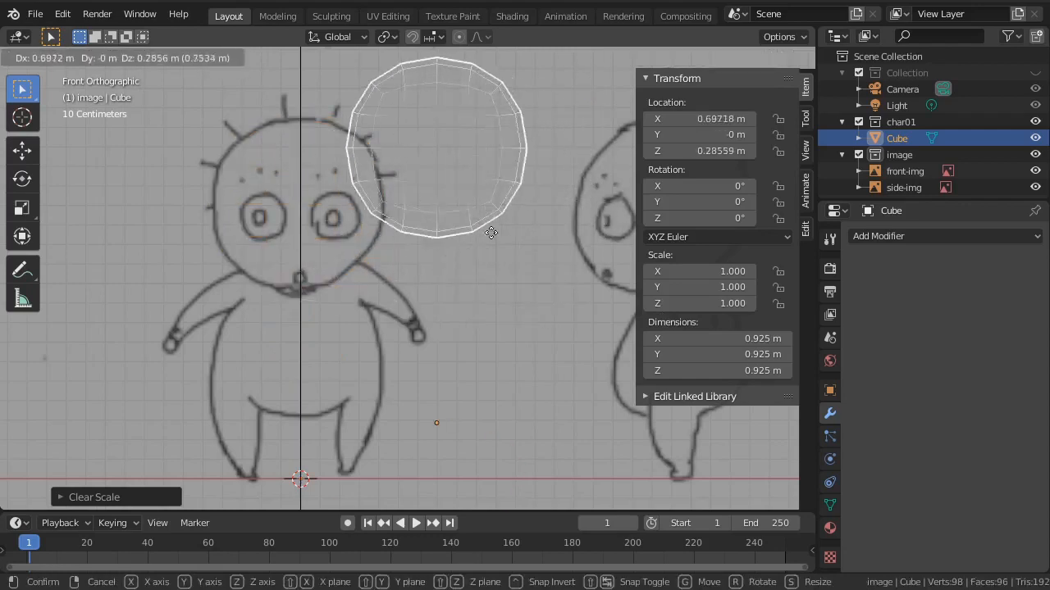
{"action": "left_click", "coordinate": [590, 306]}
{"action": "key", "text": "alt+g"}
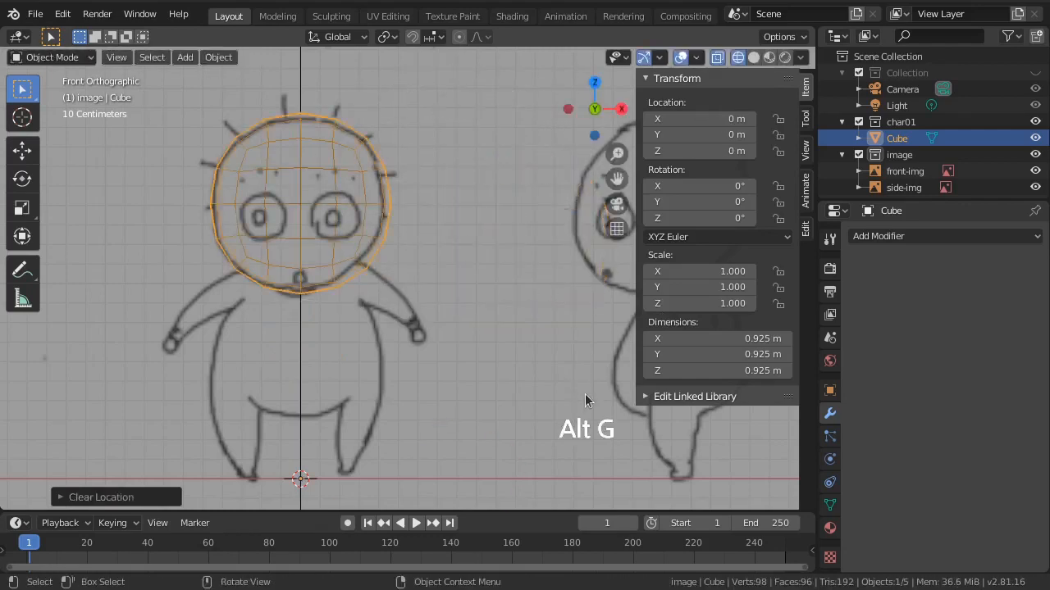
Step: Rotate the head sphere freely around the world-centre origin, and clear its rotation transform
{"action": "key", "text": "r"}
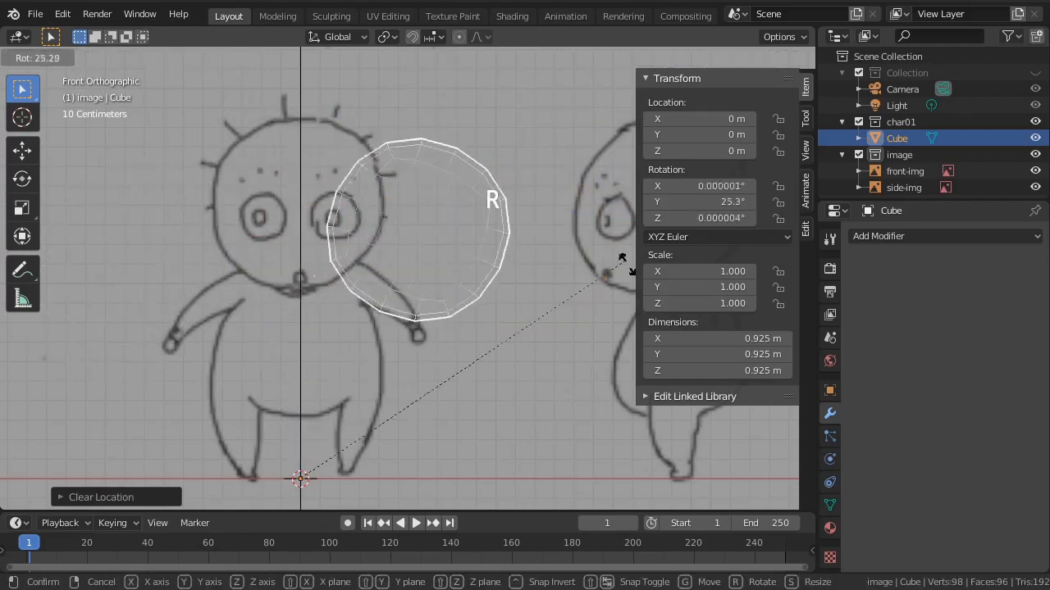
{"action": "left_click", "coordinate": [604, 321]}
{"action": "key", "text": "alt+r"}
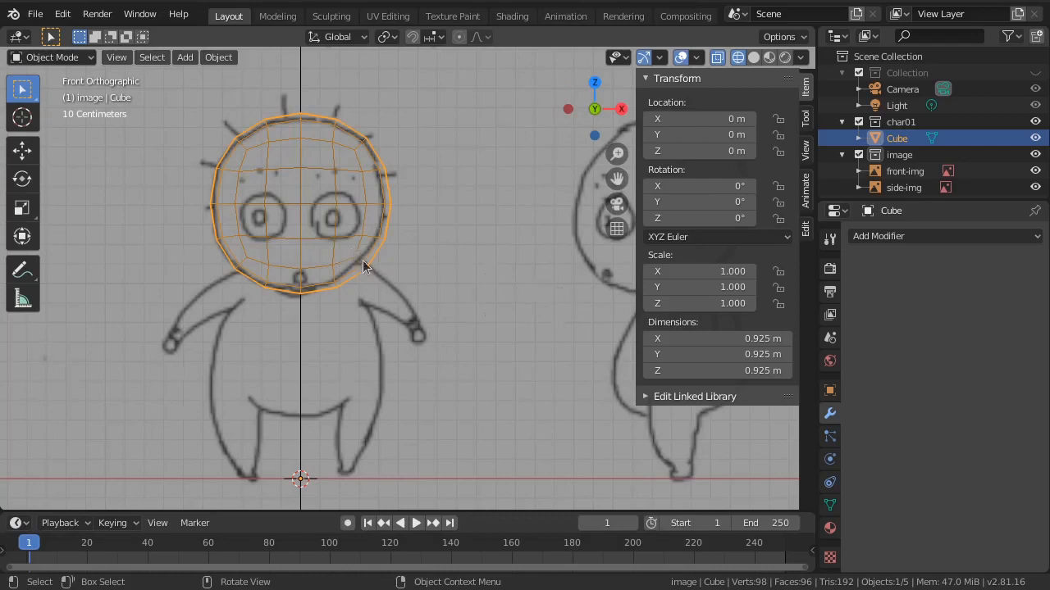
Step: Enter Edit Mode on the head sphere and box-select the vertices on its negative X side in vertex select mode
{"action": "key", "text": "Tab"}
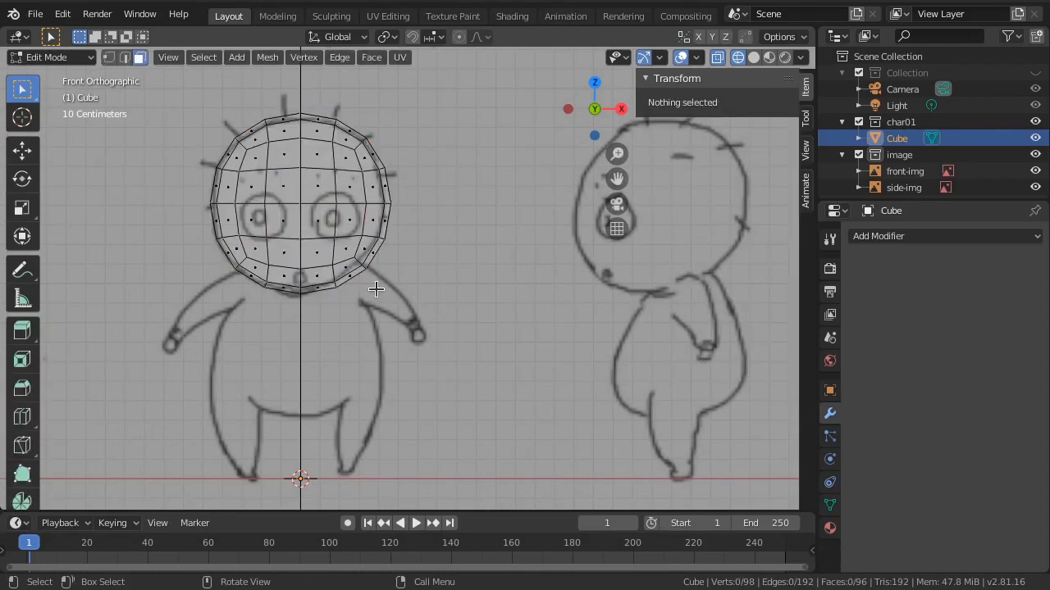
{"action": "key", "text": "1"}
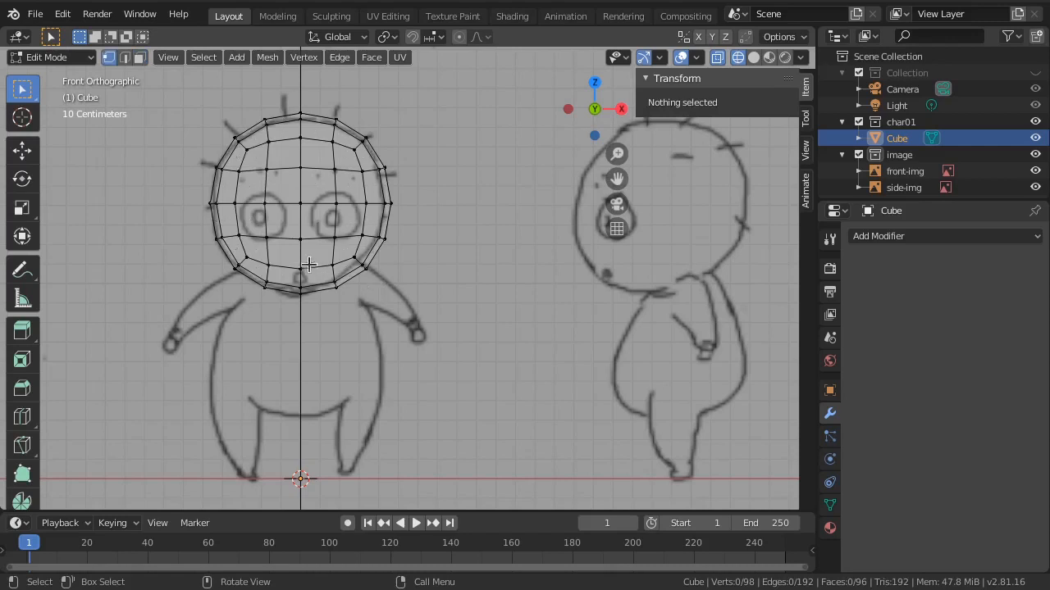
{"action": "left_click_drag", "start_coordinate": [186, 85], "coordinate": [270, 287]}
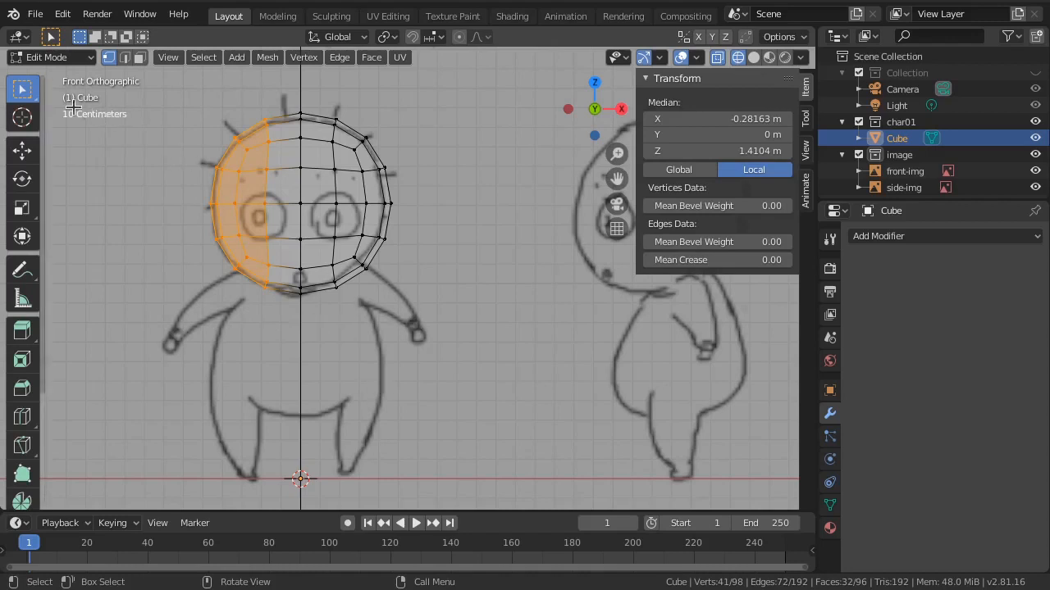
Step: Widen the toolbar to show tool names, try the Cursor tool, and reactivate Select Box
{"action": "left_click_drag", "start_coordinate": [68, 98], "coordinate": [132, 109]}
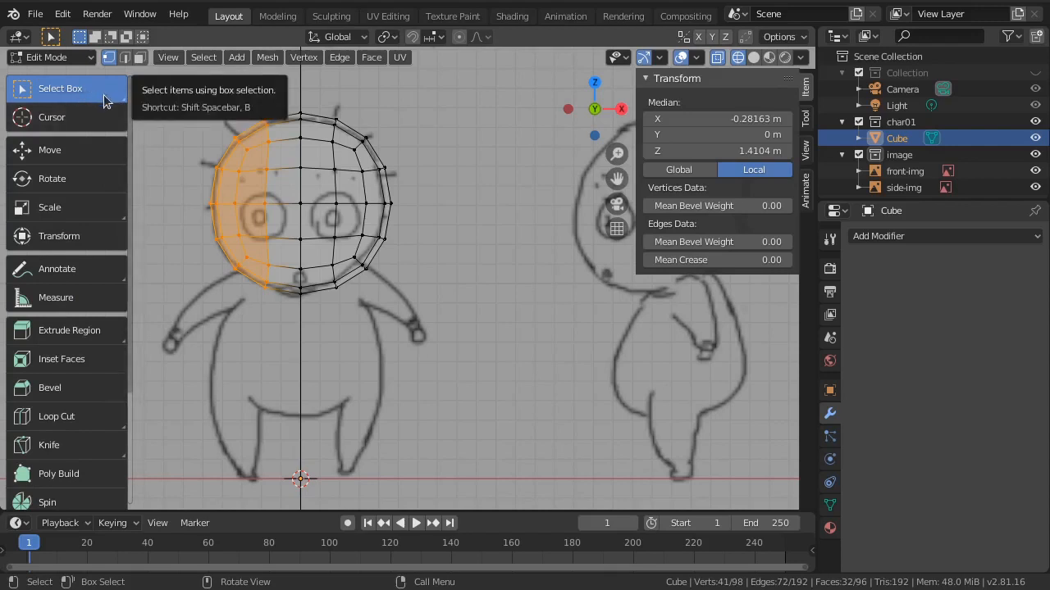
{"action": "left_click", "coordinate": [51, 117]}
{"action": "key", "text": "w"}
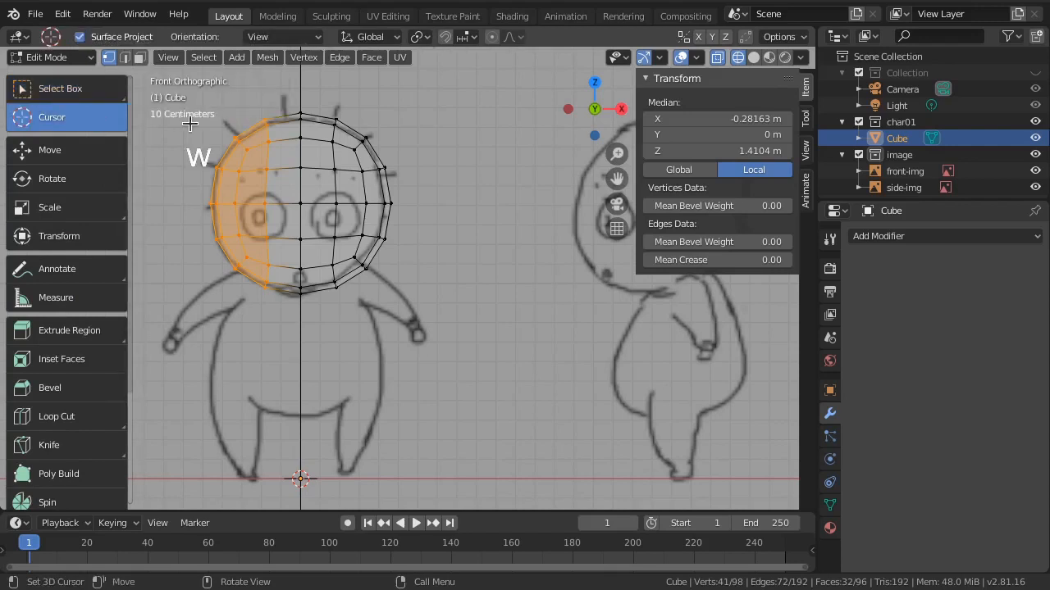
{"action": "key", "text": "w"}
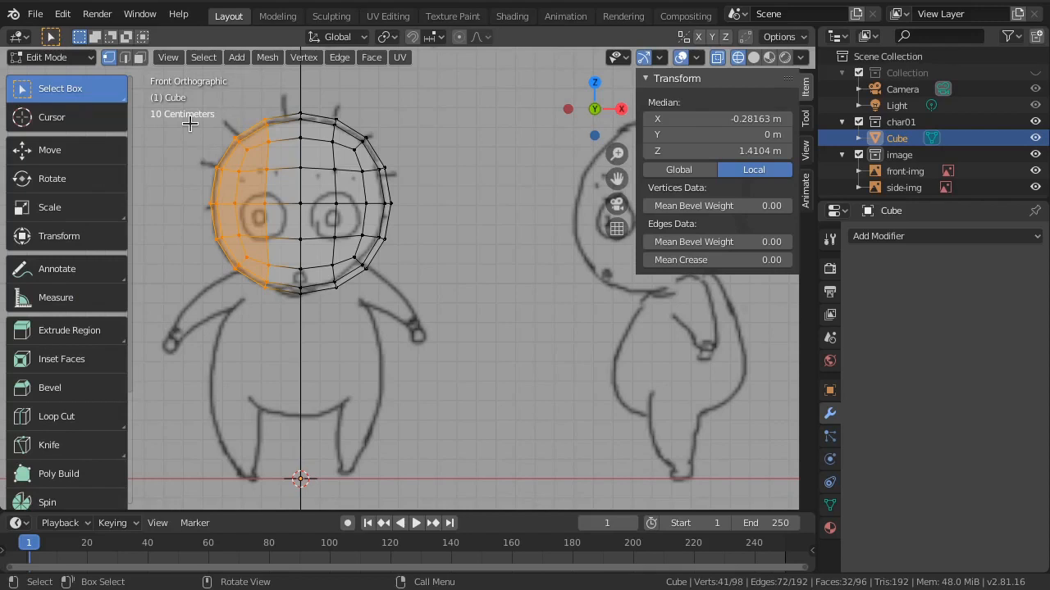
{"action": "key", "text": "shift+space"}
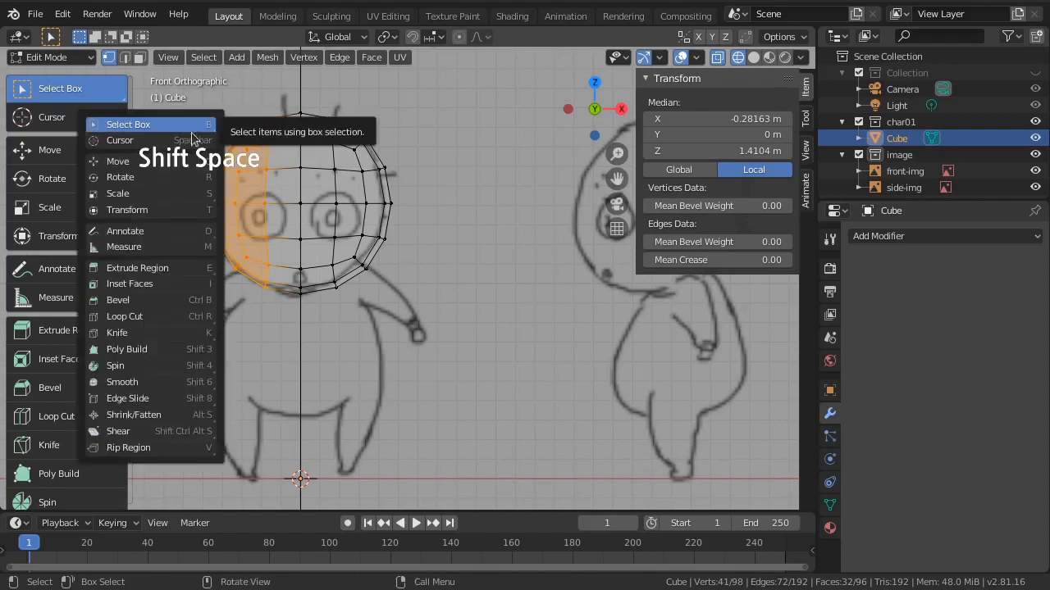
{"action": "left_click", "coordinate": [185, 126]}
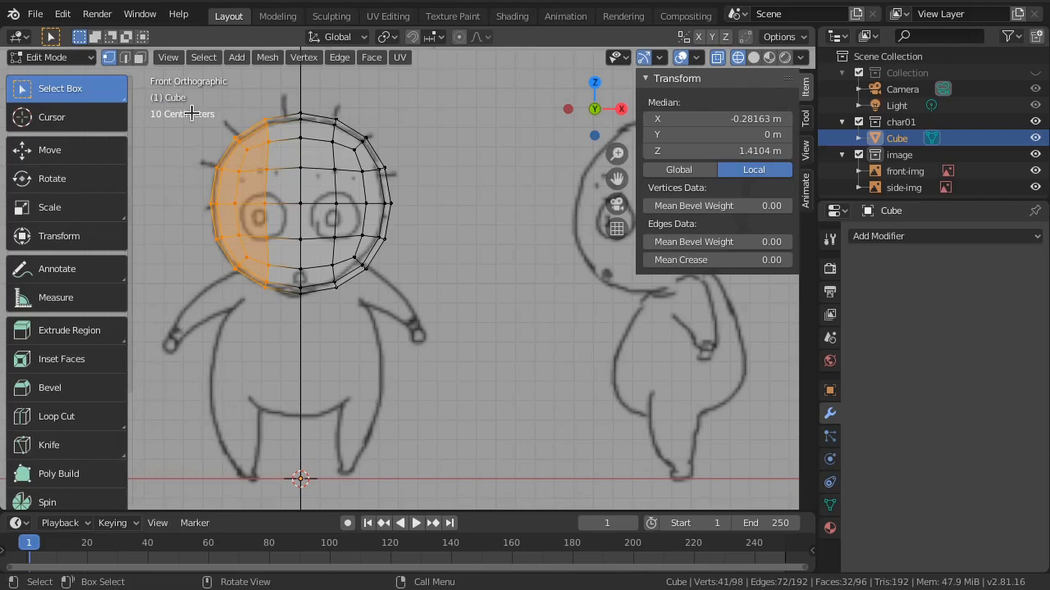
Step: Try Select Lasso, cycle through the selection tools back to Select Box, and narrow the toolbar to two icon columns
{"action": "left_click", "coordinate": [91, 88]}
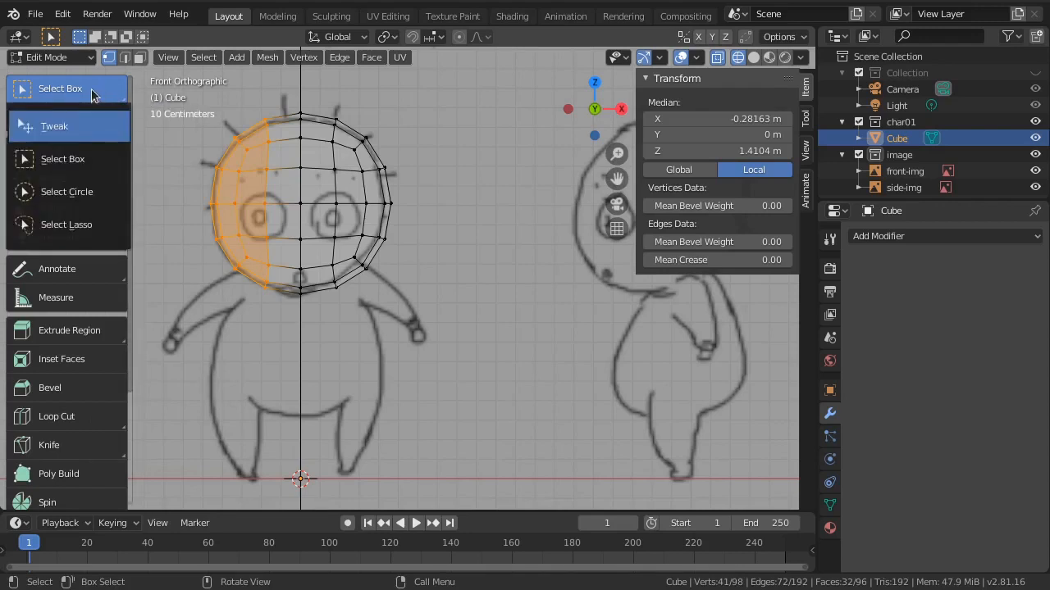
{"action": "left_click", "coordinate": [101, 229]}
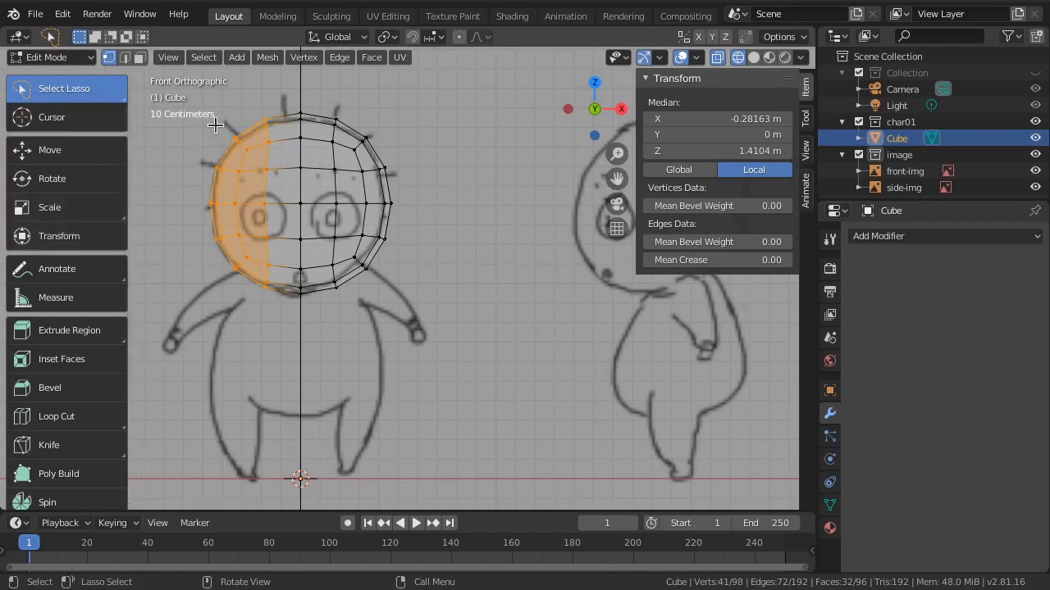
{"action": "key", "text": "w"}
{"action": "key", "text": "w"}
{"action": "key", "text": "w"}
{"action": "key", "text": "w"}
{"action": "key", "text": "w"}
{"action": "key", "text": "w"}
{"action": "left_click_drag", "start_coordinate": [132, 134], "coordinate": [107, 143]}
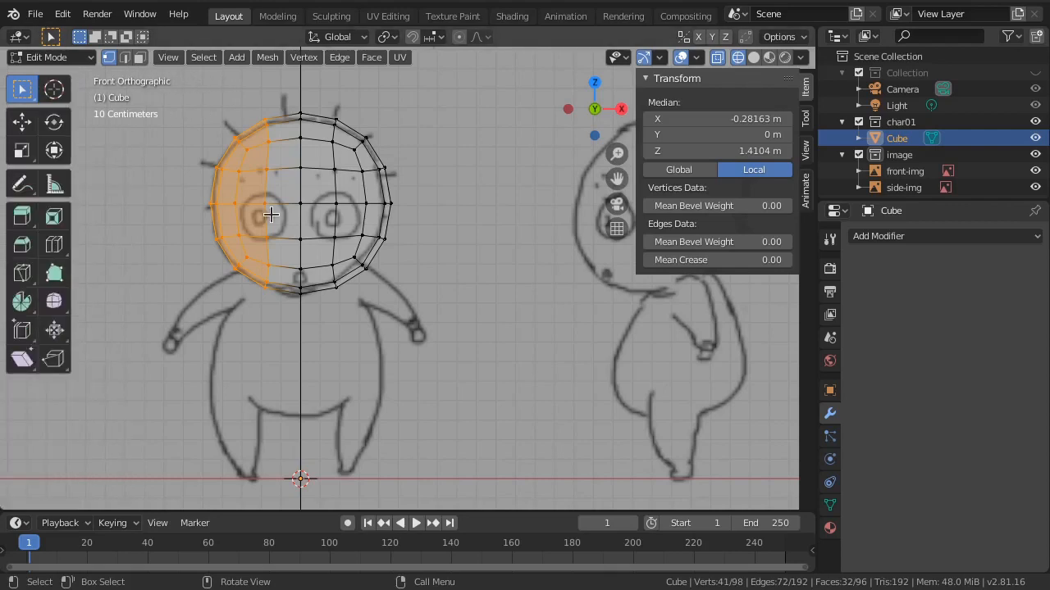
Step: Switch to Solid shading and inspect the selected vertices from behind the head sphere
{"action": "mouse_move", "coordinate": [471, 171]}
{"action": "middle_mouse_down"}
{"action": "mouse_move", "coordinate": [405, 220]}
{"action": "mouse_move", "coordinate": [372, 286]}
{"action": "mouse_move", "coordinate": [377, 265]}
{"action": "mouse_move", "coordinate": [162, 216]}
{"action": "mouse_move", "coordinate": [459, 243]}
{"action": "mouse_move", "coordinate": [451, 259]}
{"action": "middle_mouse_up"}
{"action": "key", "text": "z"}
{"action": "left_click", "coordinate": [569, 271]}
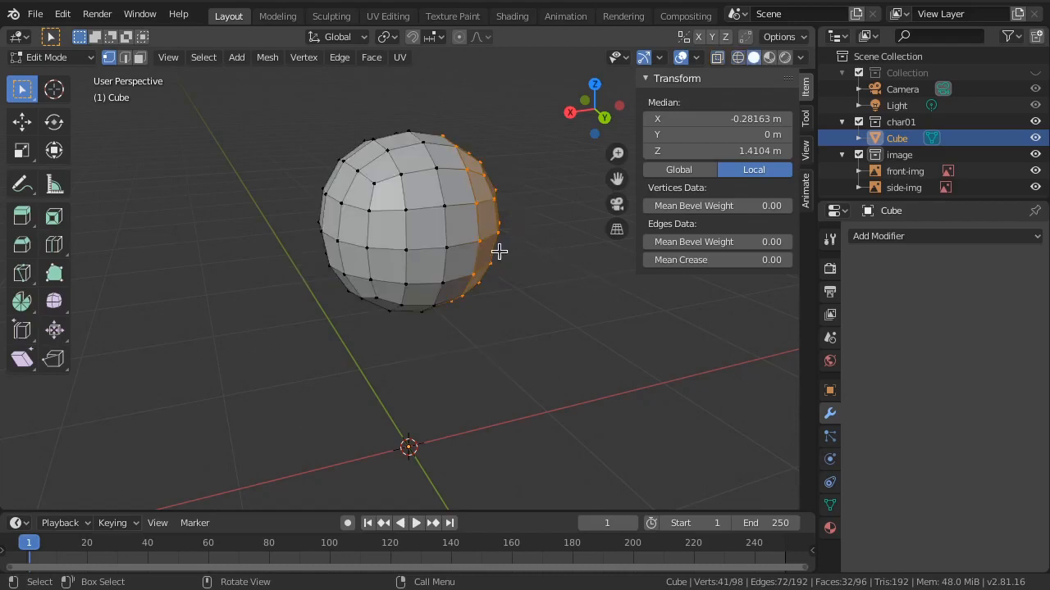
Step: Try box-selecting the sphere's negative X side in the front view with X-ray off, inspect the selection, and deselect everything
{"action": "key", "text": "KP_1"}
{"action": "key", "text": "alt+a"}
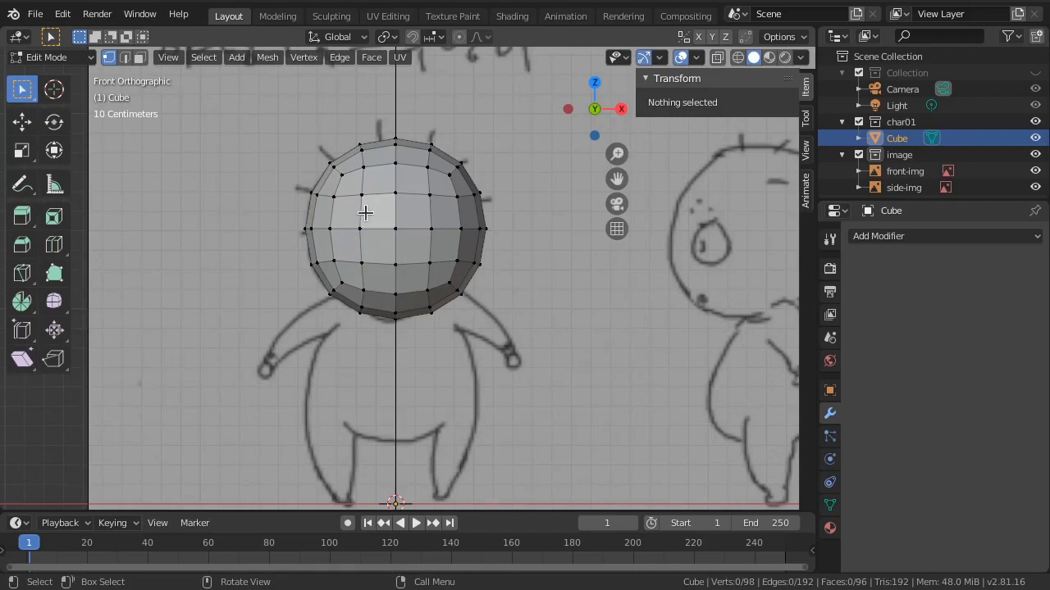
{"action": "left_click_drag", "start_coordinate": [274, 115], "coordinate": [383, 314]}
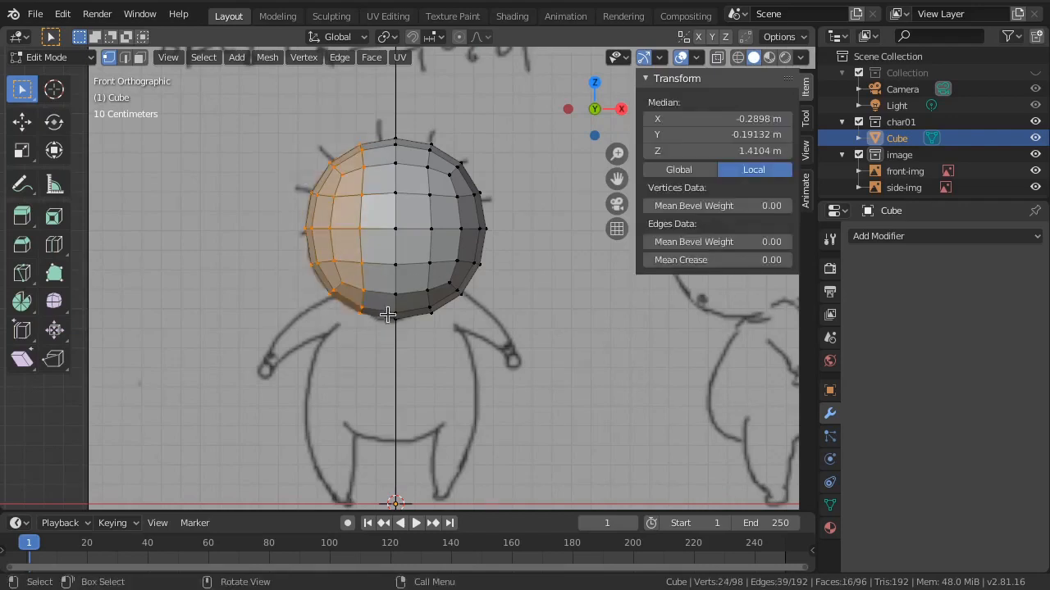
{"action": "middle_click_drag", "start_coordinate": [540, 189], "coordinate": [482, 199]}
{"action": "key", "text": "alt+a"}
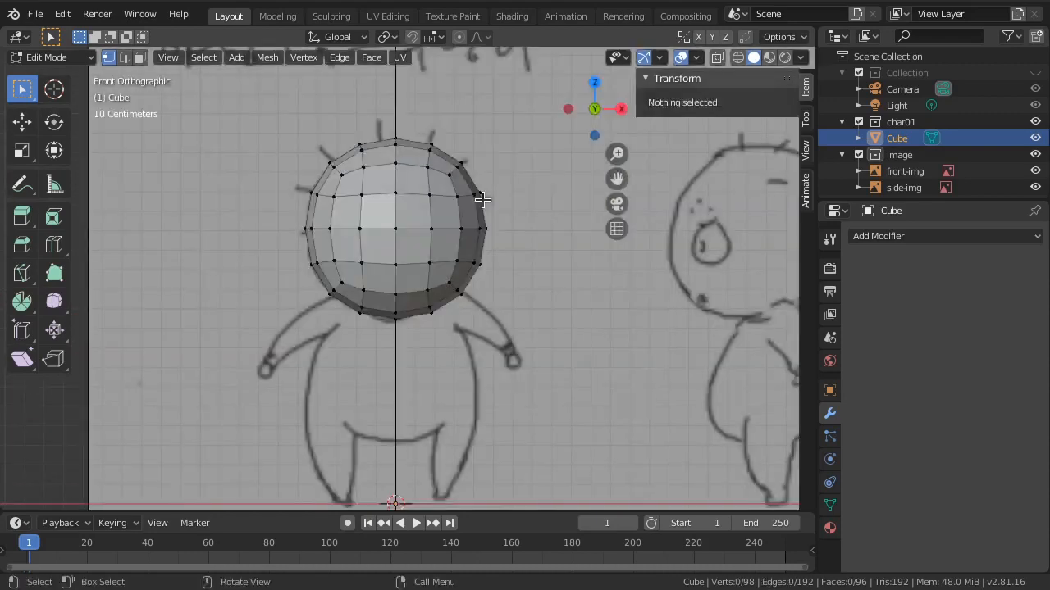
Step: Enable X-ray in Solid shading and box-select the front and back vertices on the sphere's negative X side in the front view
{"action": "left_click", "coordinate": [717, 59]}
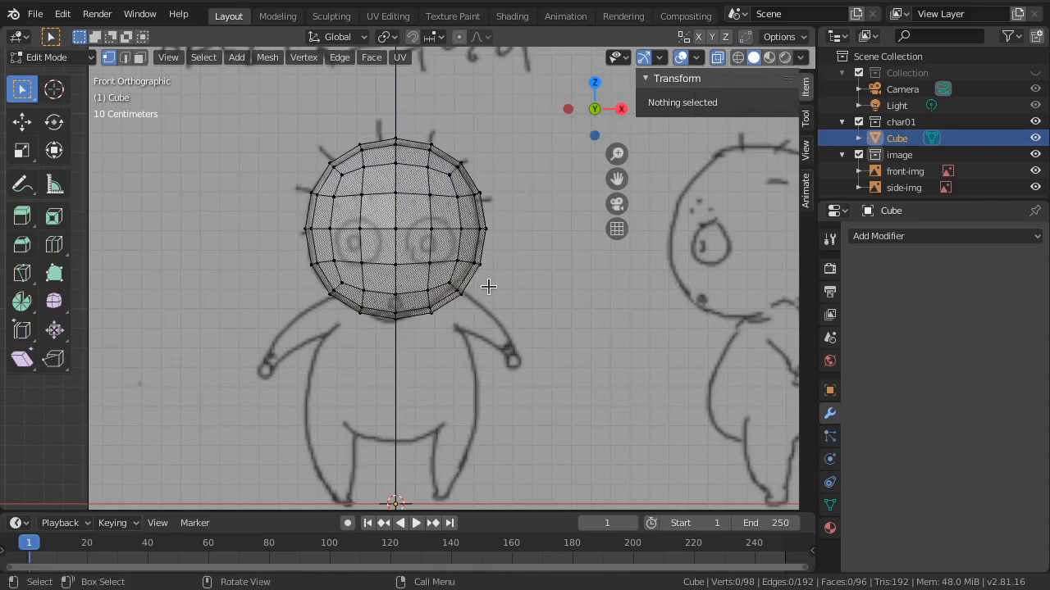
{"action": "key", "text": "alt+z"}
{"action": "key", "text": "alt+z"}
{"action": "left_click_drag", "start_coordinate": [270, 108], "coordinate": [379, 361]}
{"action": "middle_click_drag", "start_coordinate": [544, 198], "coordinate": [227, 255]}
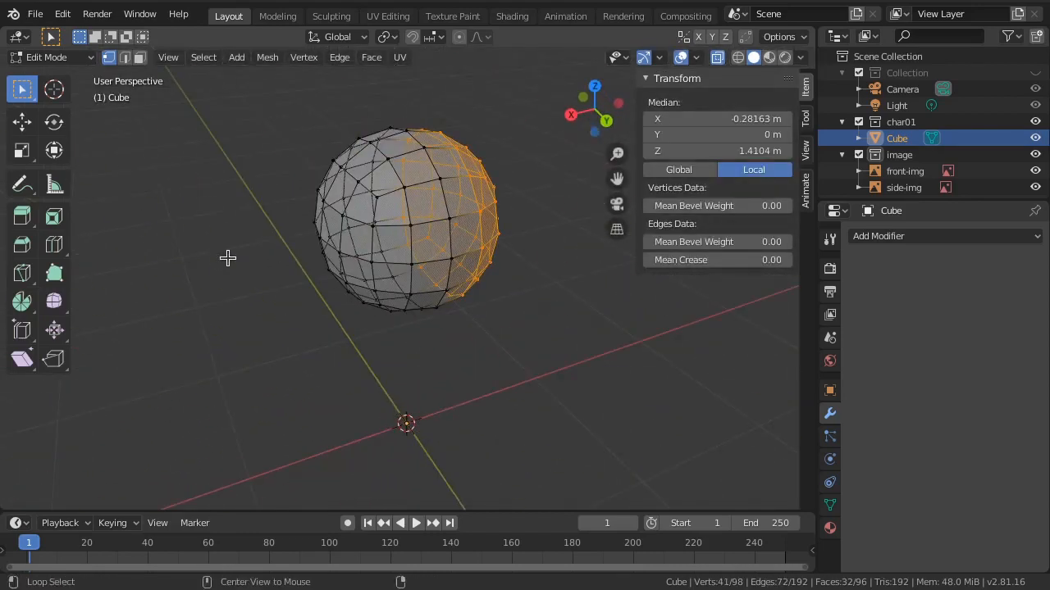
{"action": "key", "text": "alt+z"}
{"action": "key", "text": "alt+z"}
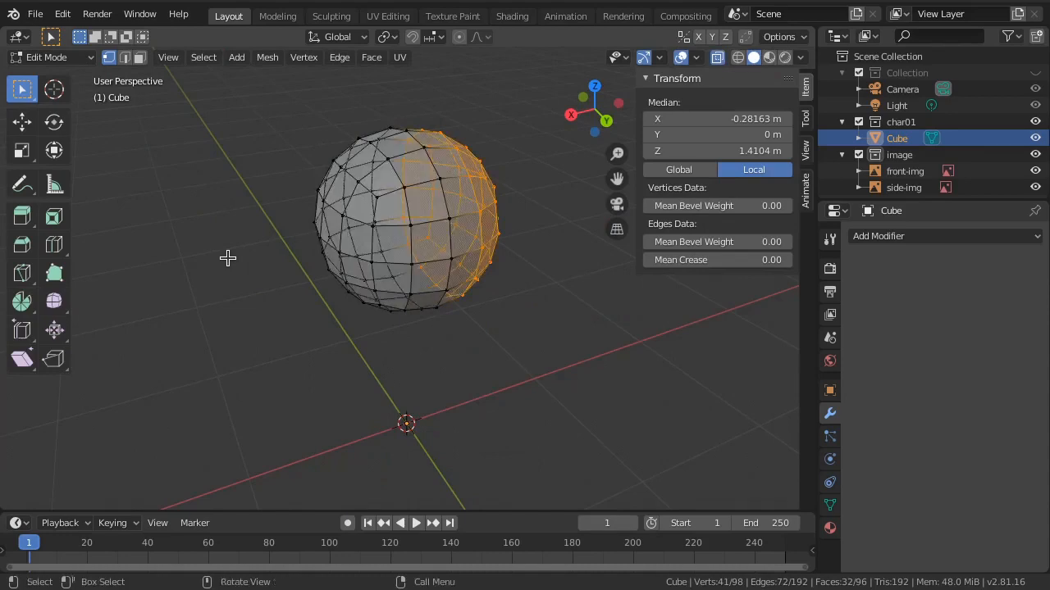
{"action": "key", "text": "KP_1"}
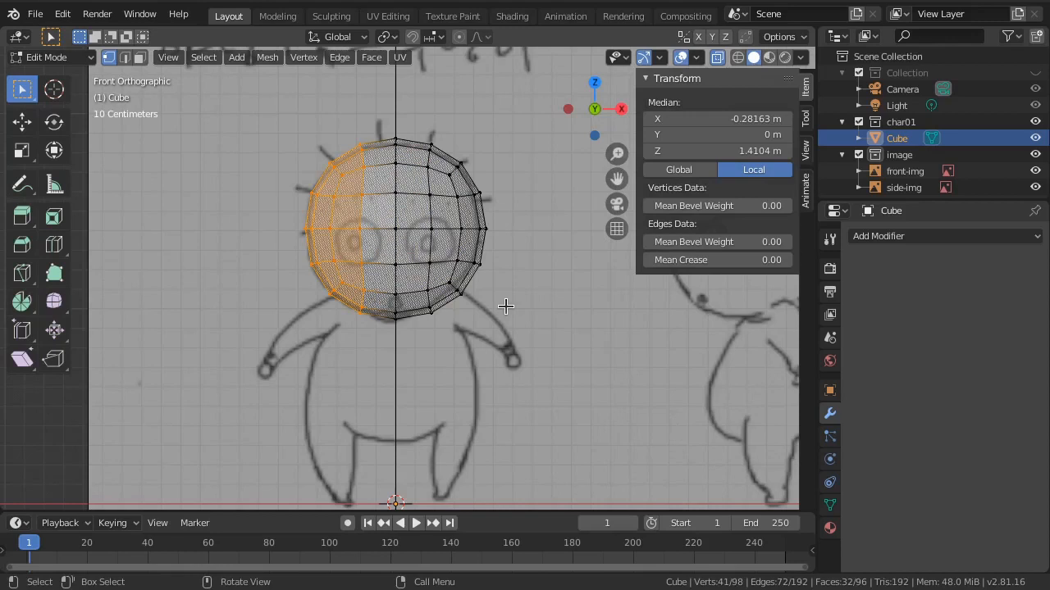
Step: Compare the head in Wireframe and Material Preview shading, toggling between the two modes
{"action": "key", "text": "z"}
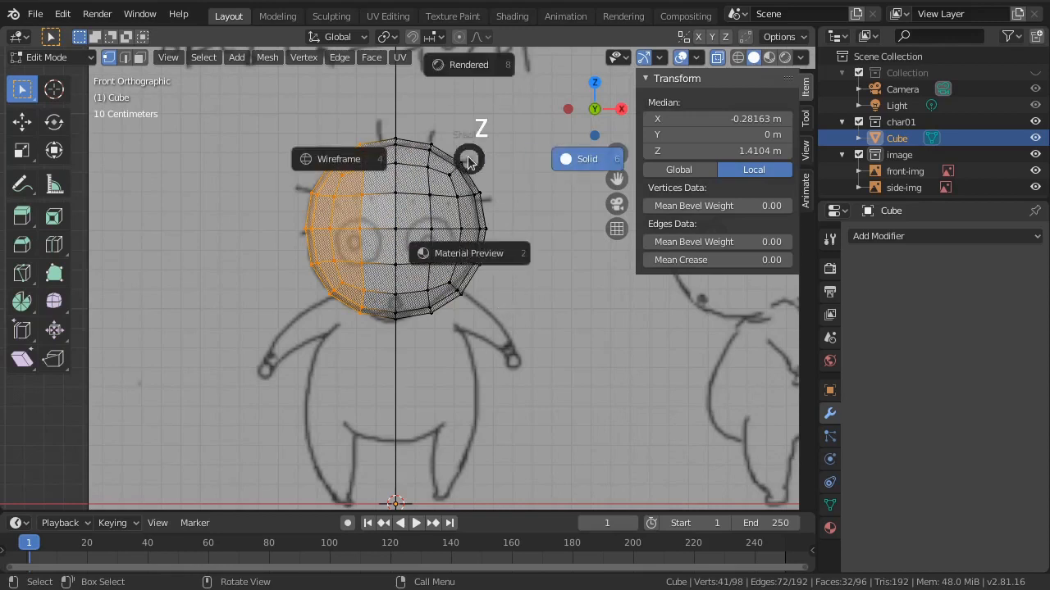
{"action": "left_click", "coordinate": [367, 163]}
{"action": "key", "text": "z"}
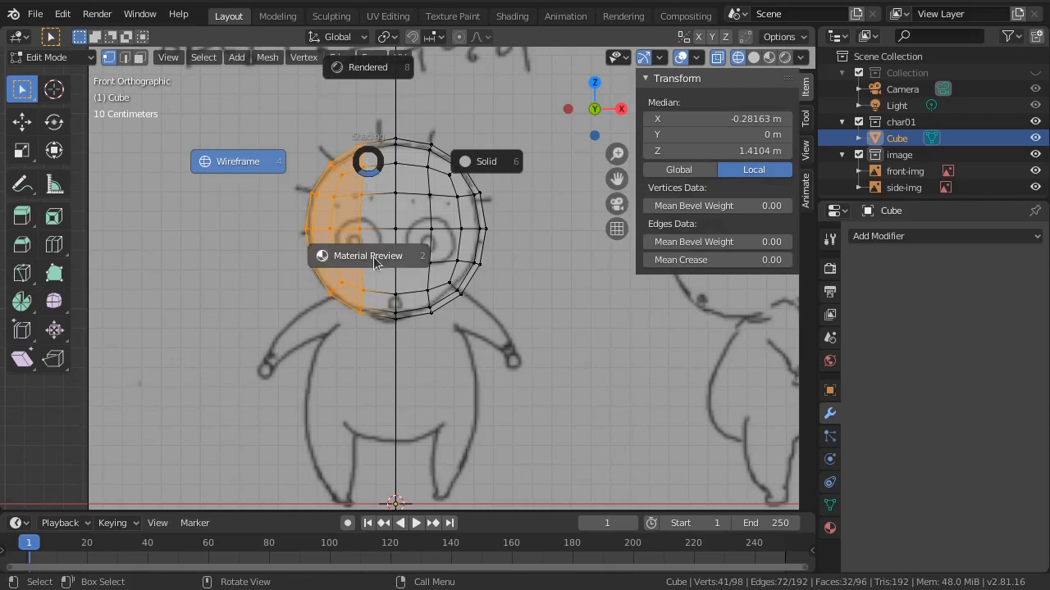
{"action": "left_click", "coordinate": [373, 261]}
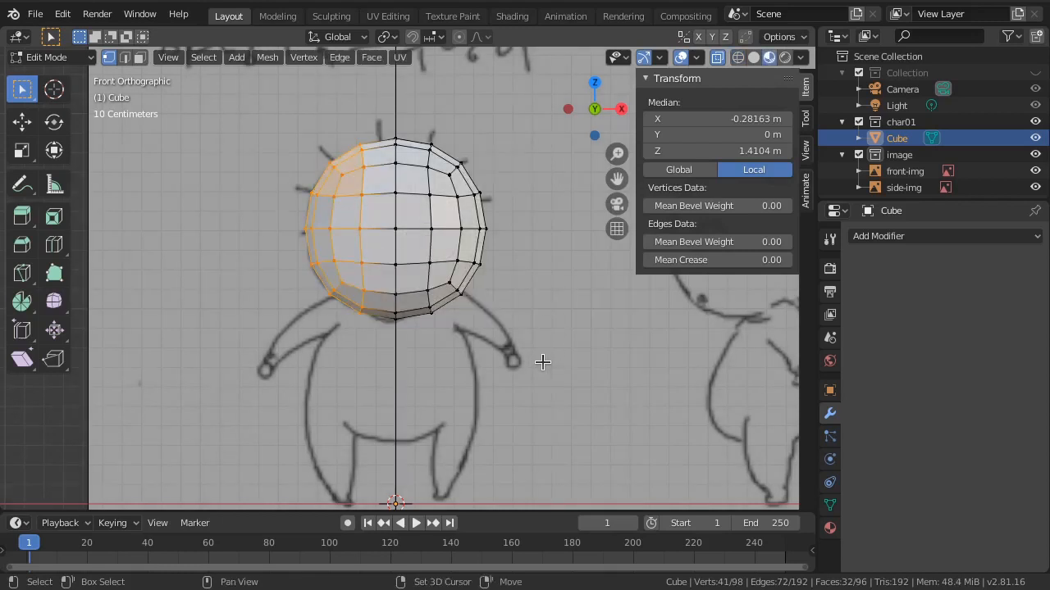
{"action": "key", "text": "shift+z"}
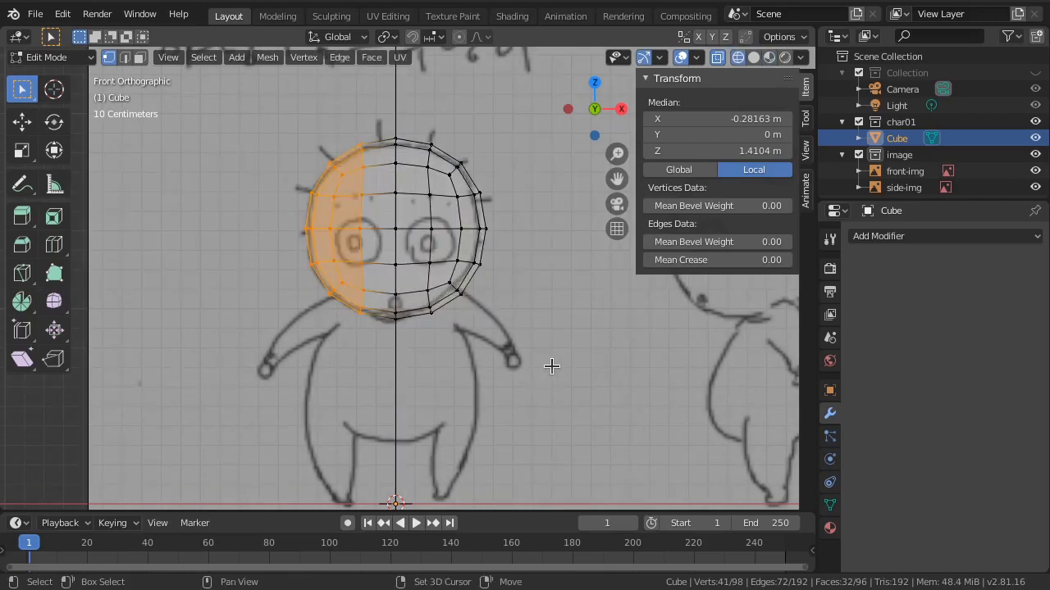
{"action": "key", "text": "shift+z"}
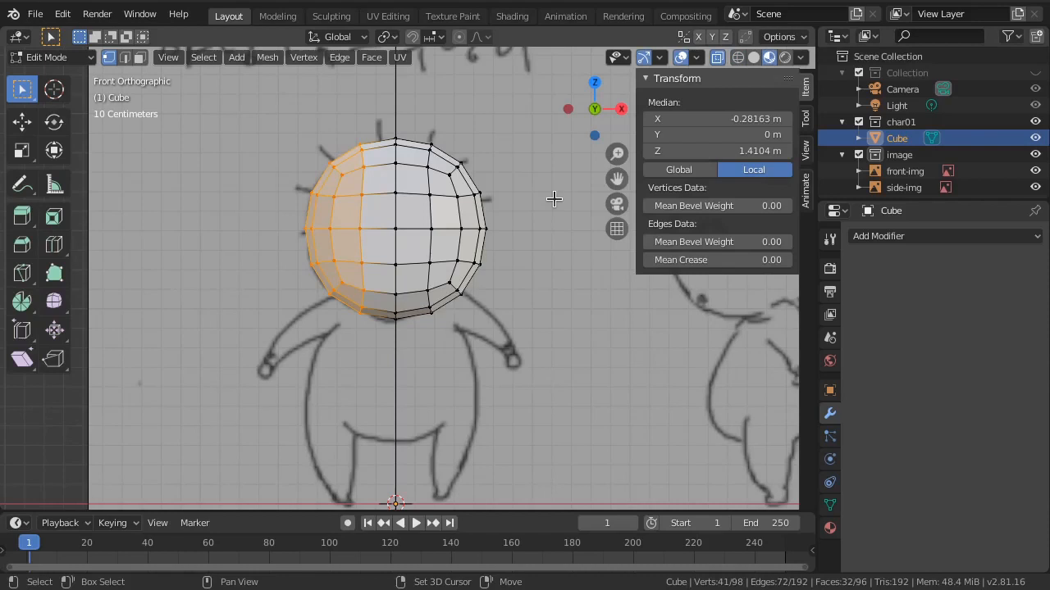
Step: Compare Wireframe and Solid shading on the head, toggle X-ray off and on, and finish in Wireframe shading with X-ray enabled
{"action": "key", "text": "z"}
{"action": "left_click", "coordinate": [316, 222]}
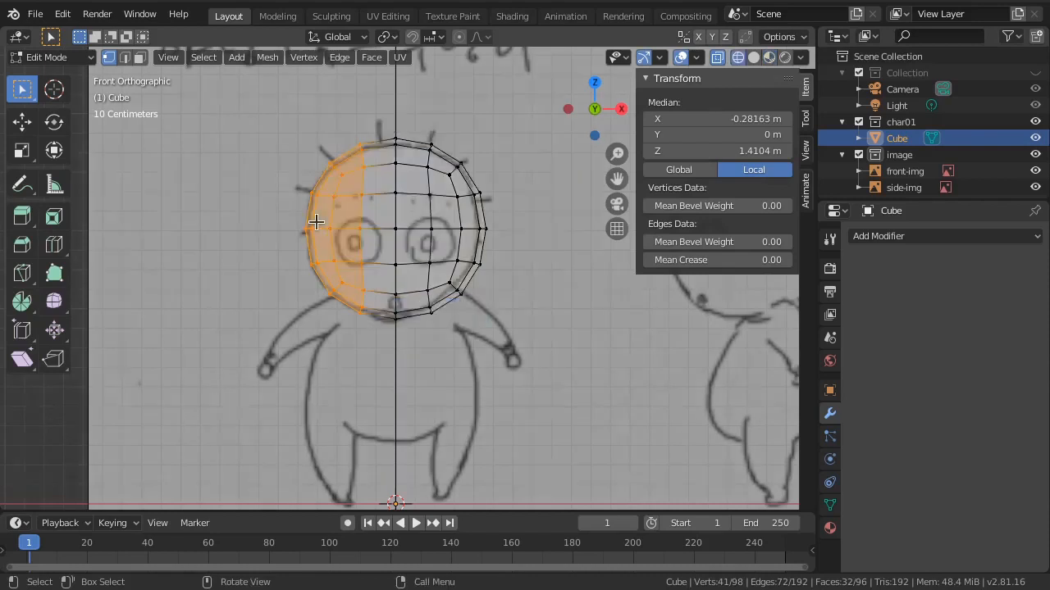
{"action": "key", "text": "z"}
{"action": "left_click", "coordinate": [430, 228]}
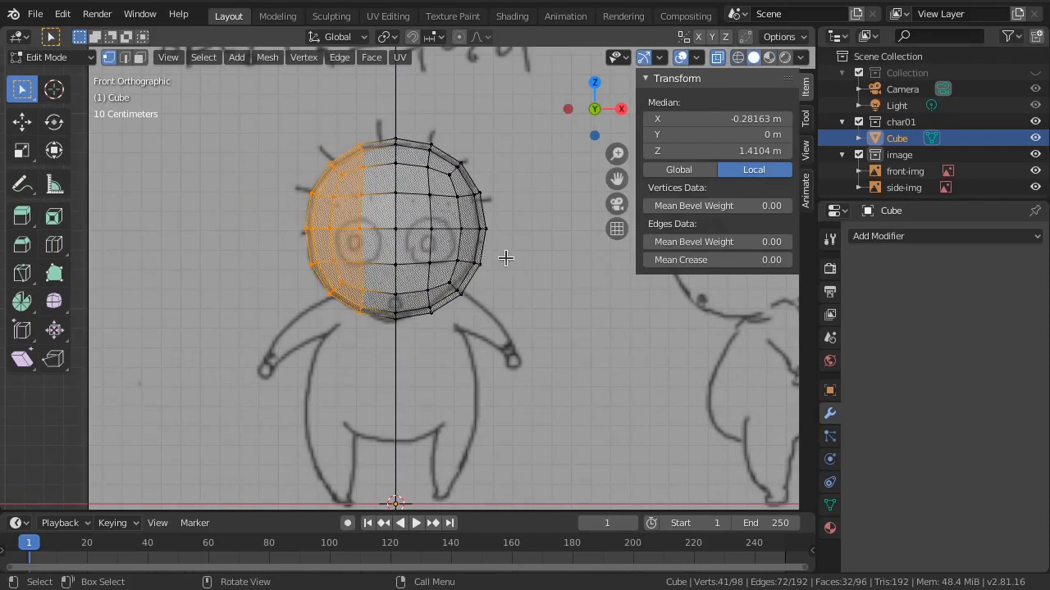
{"action": "key", "text": "shift+z"}
{"action": "key", "text": "shift+z"}
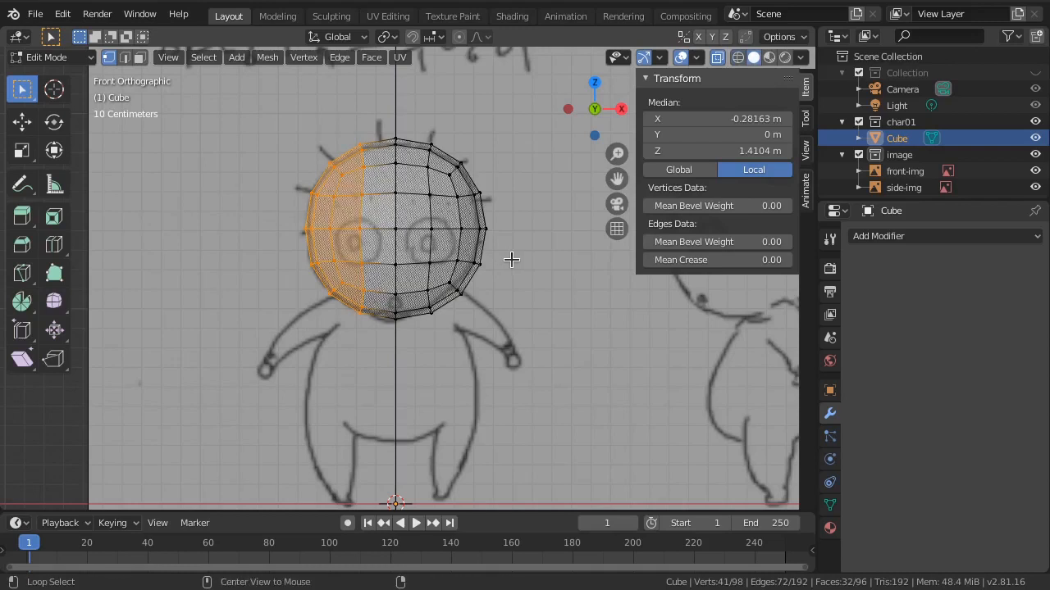
{"action": "key", "text": "alt+z"}
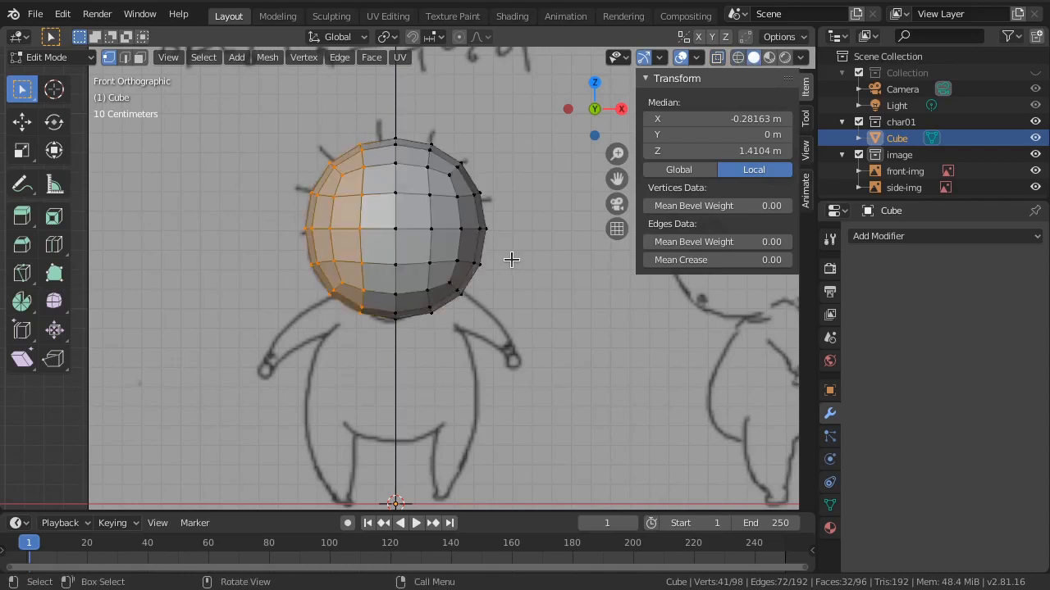
{"action": "key", "text": "alt+z"}
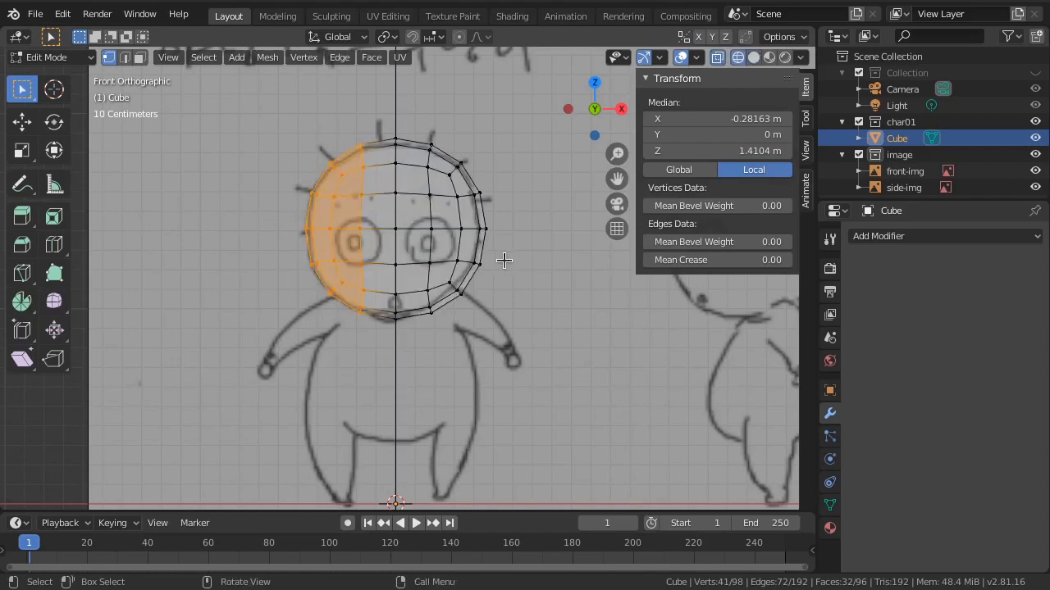
Step: Delete the front and back vertices on the head's negative X side in the front view and return to Solid shading
{"action": "key", "text": "b"}
{"action": "left_click_drag", "start_coordinate": [343, 220], "coordinate": [372, 359]}
{"action": "key", "text": "x"}
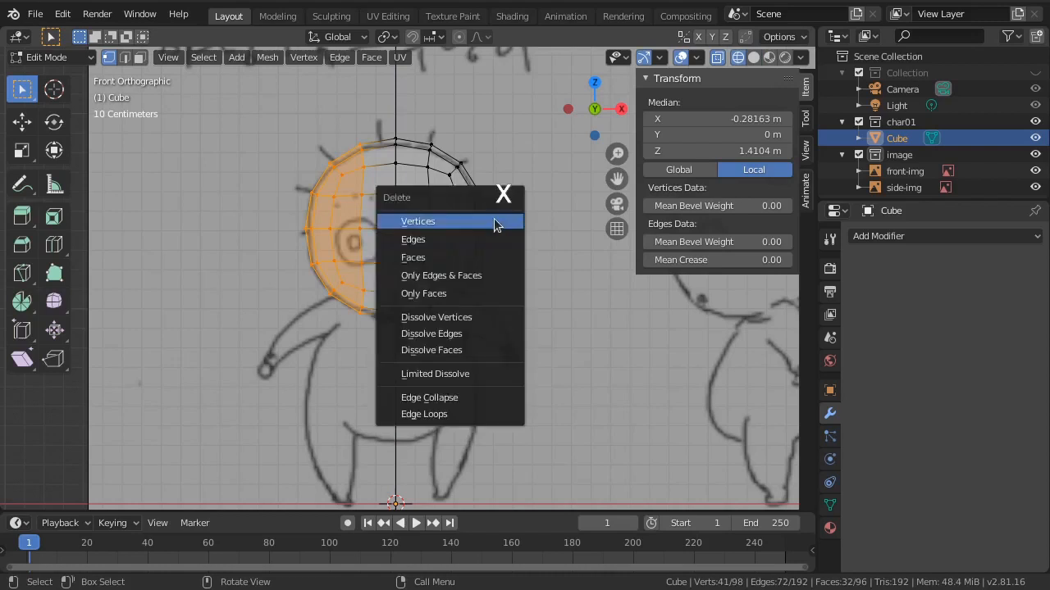
{"action": "left_click", "coordinate": [444, 232]}
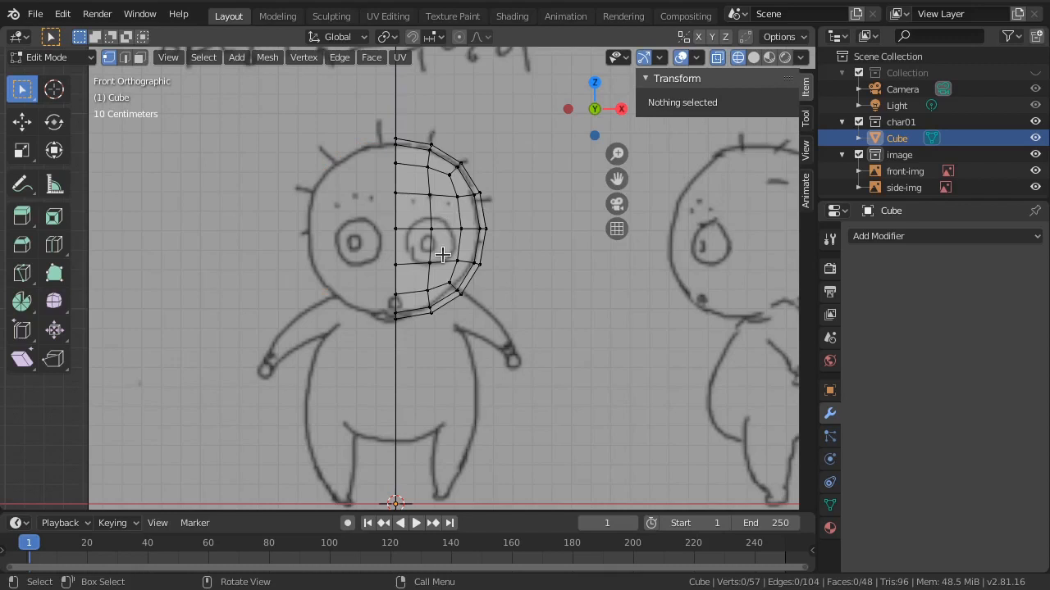
{"action": "key", "text": "alt+z"}
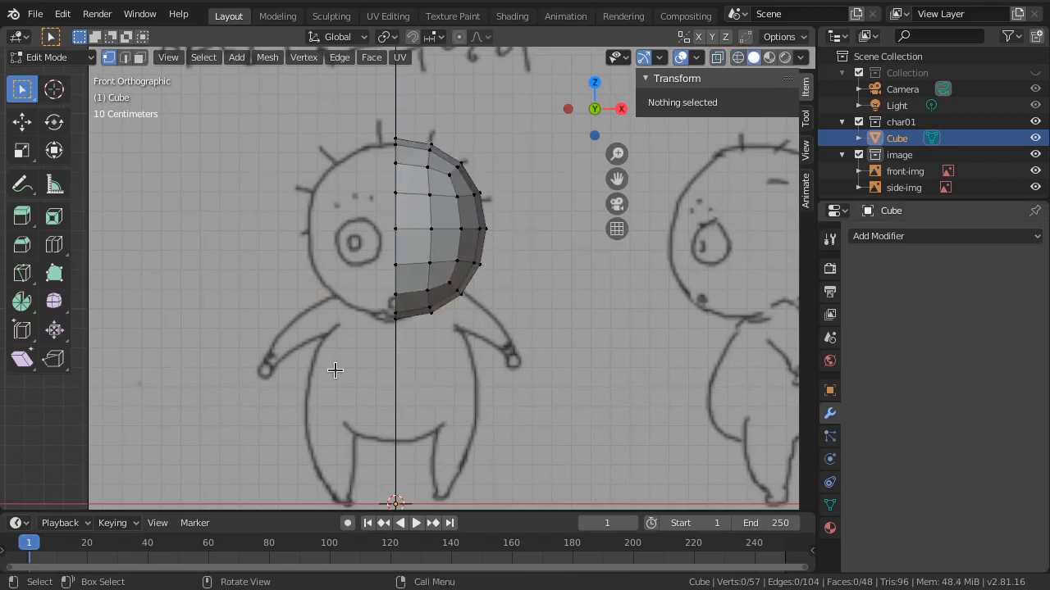
Step: Add a Mirror modifier on the X axis to the half head and try moving one vertex to test the symmetry
{"action": "left_click", "coordinate": [884, 240]}
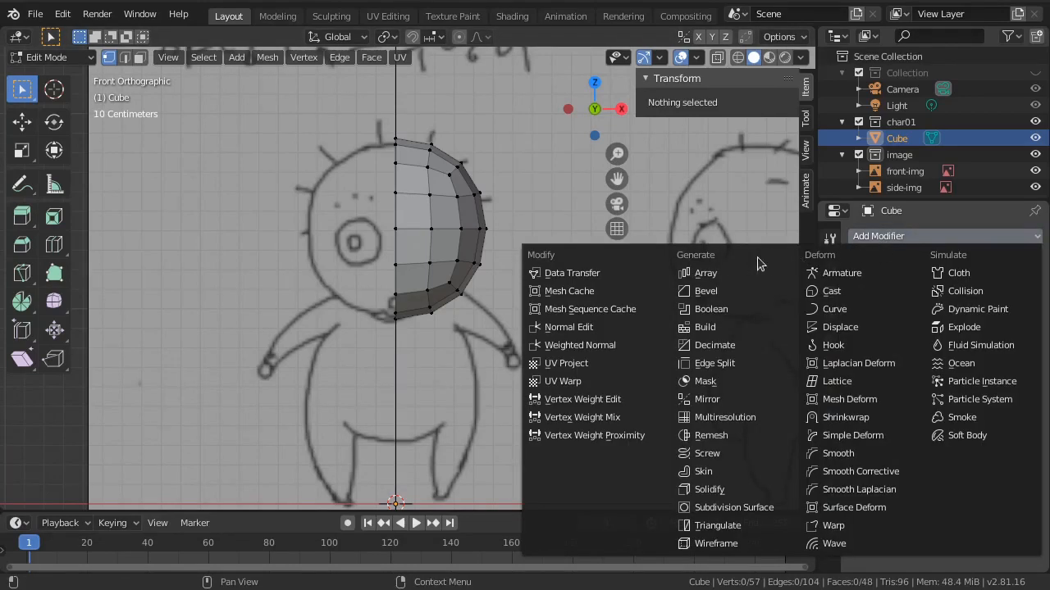
{"action": "left_click", "coordinate": [723, 399]}
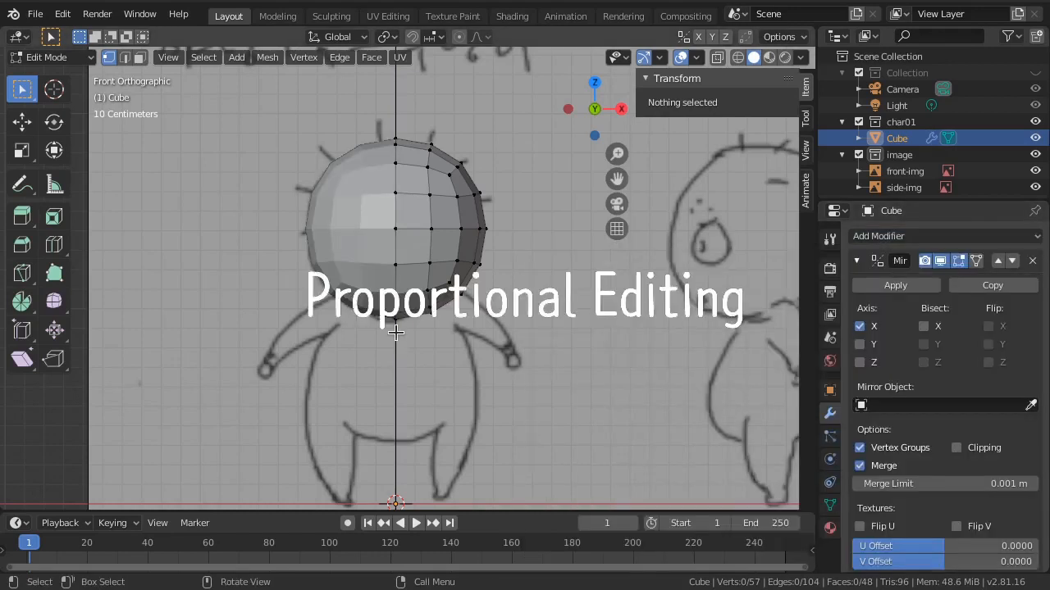
{"action": "left_click", "coordinate": [477, 195]}
{"action": "key", "text": "g"}
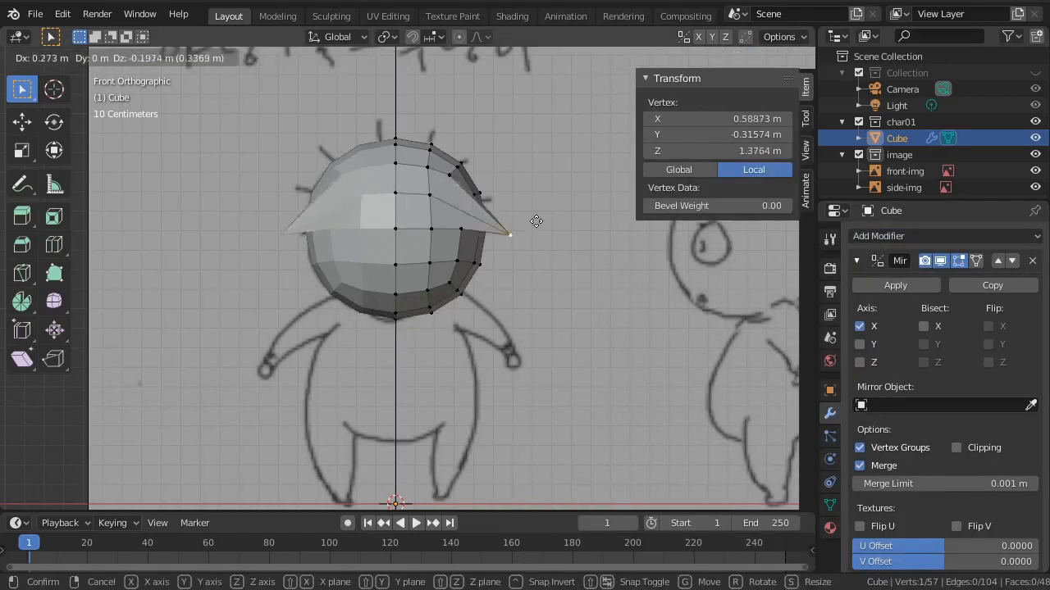
{"action": "key", "text": "Escape"}
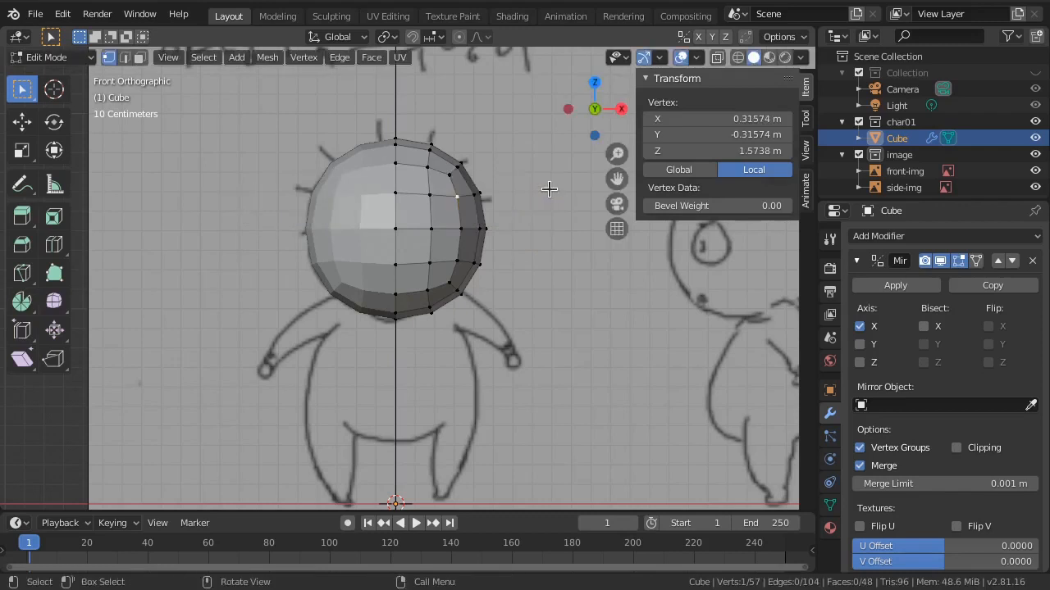
Step: Toggle the Mirror modifier's viewport display off and on, and enable its edit-cage display on the mirrored half
{"action": "left_click", "coordinate": [939, 261]}
{"action": "left_click", "coordinate": [939, 261]}
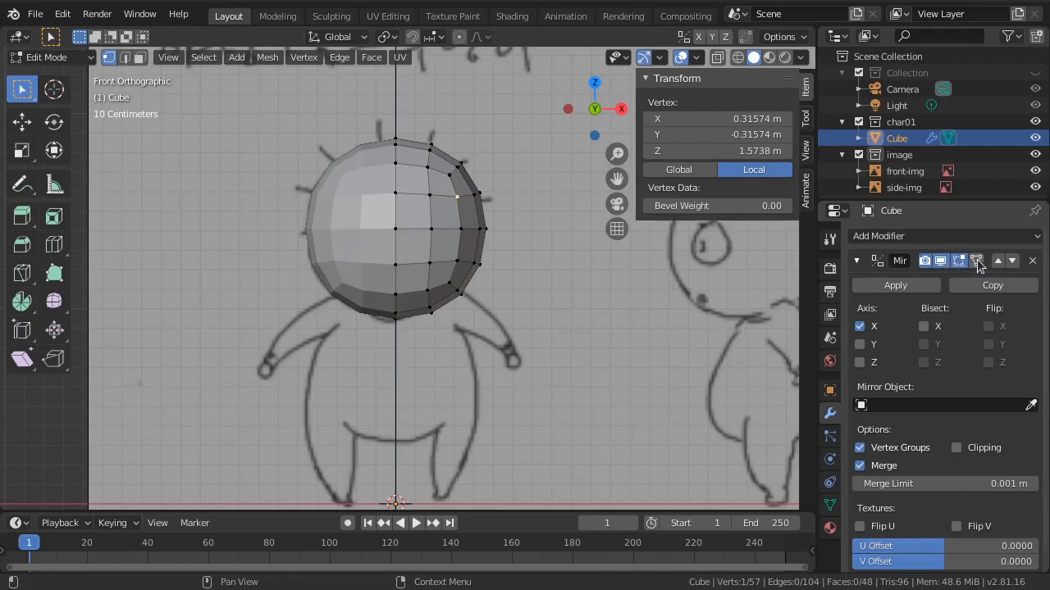
{"action": "left_click", "coordinate": [977, 260]}
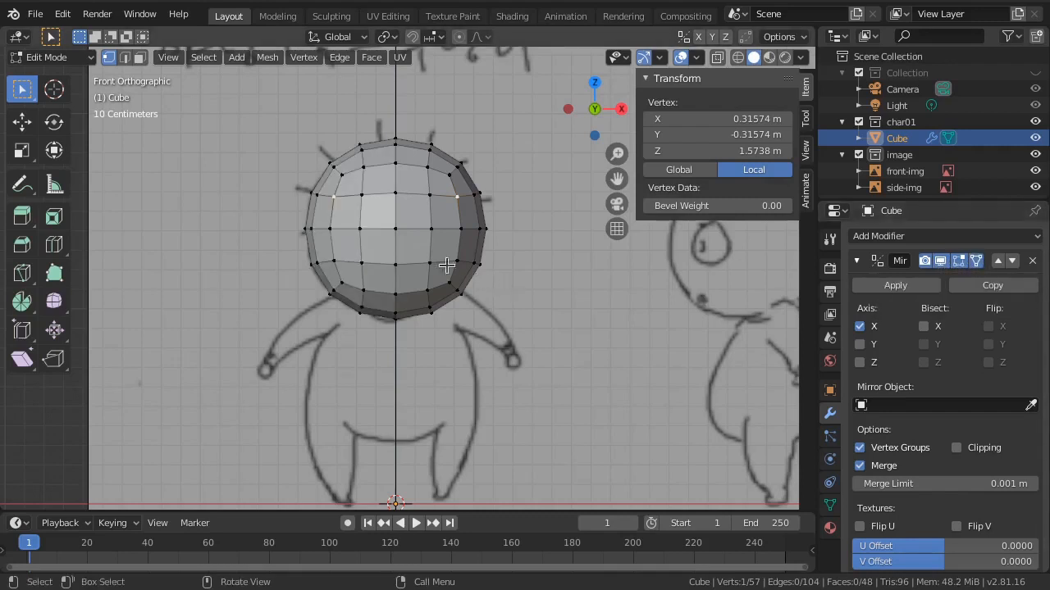
Step: Try moving the front centre-line vertex sideways with the Mirror modifier's Clipping off
{"action": "left_click", "coordinate": [395, 229]}
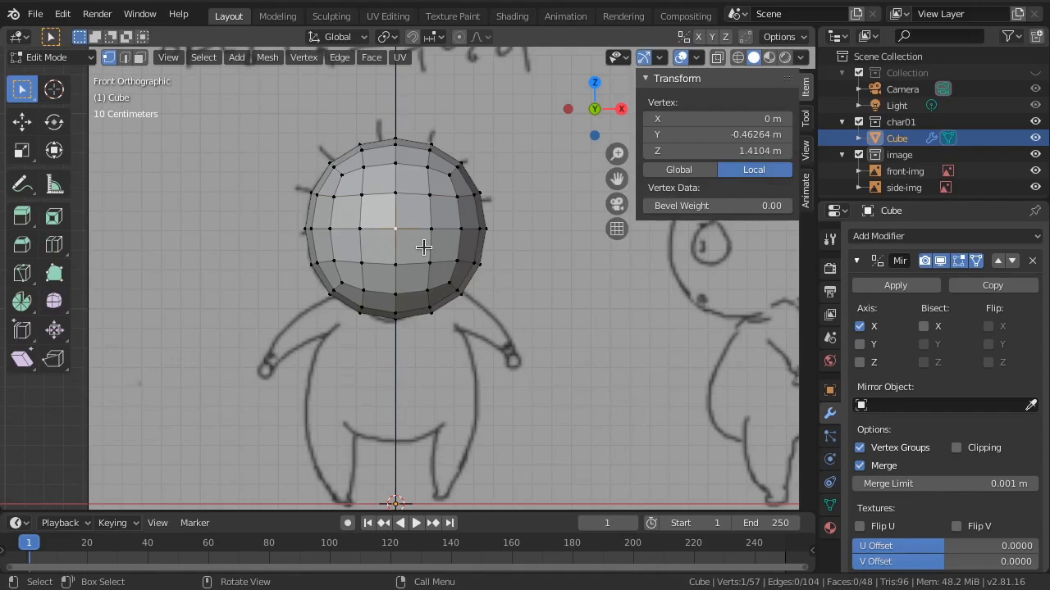
{"action": "key", "text": "g"}
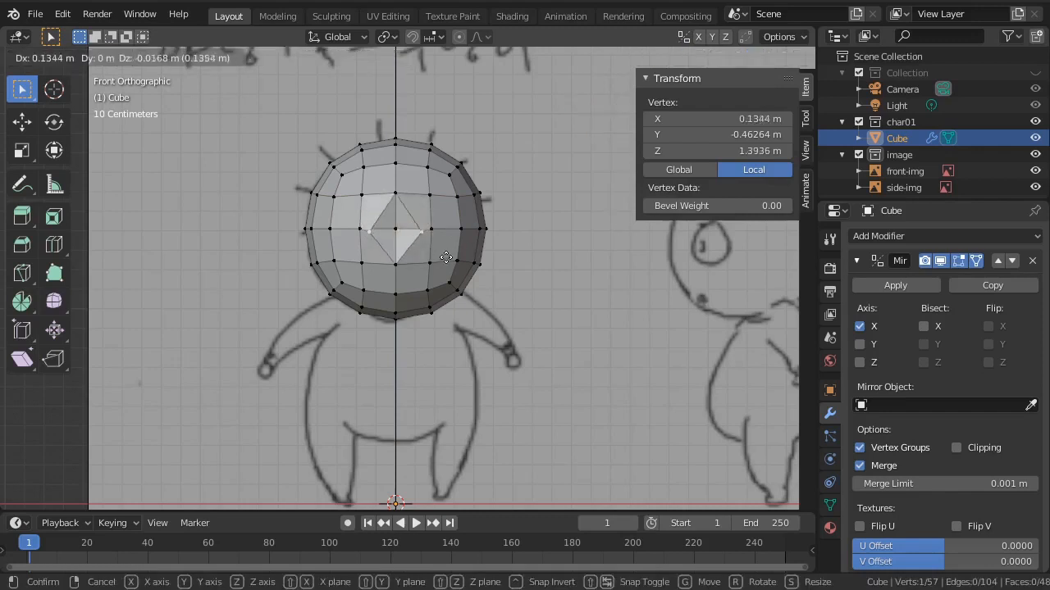
{"action": "right_click", "coordinate": [445, 260]}
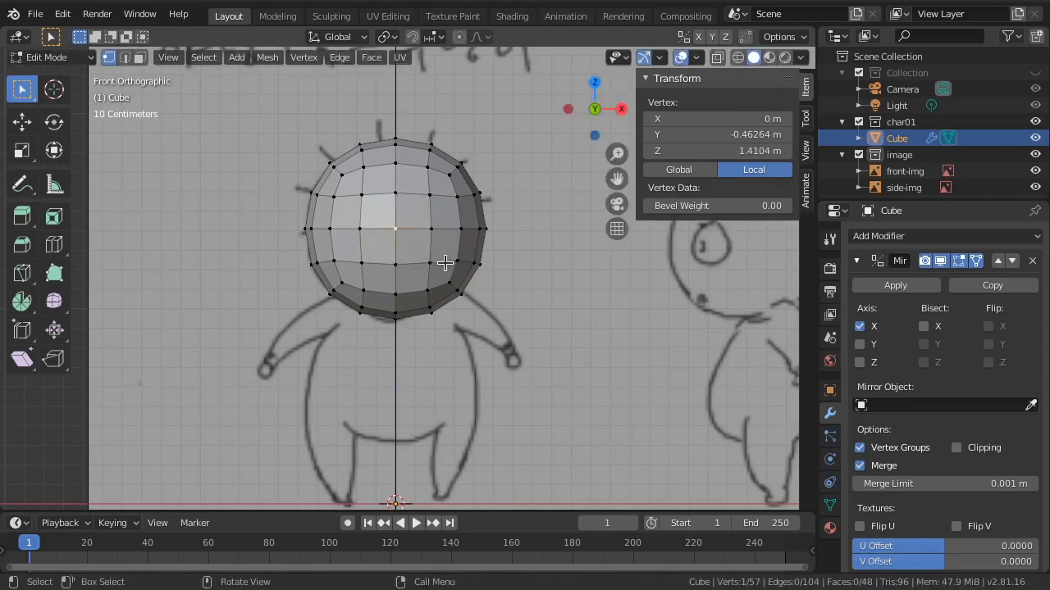
Step: Enable Clipping on the Mirror modifier and test moving the front centre-line vertex with it on
{"action": "left_click", "coordinate": [956, 448]}
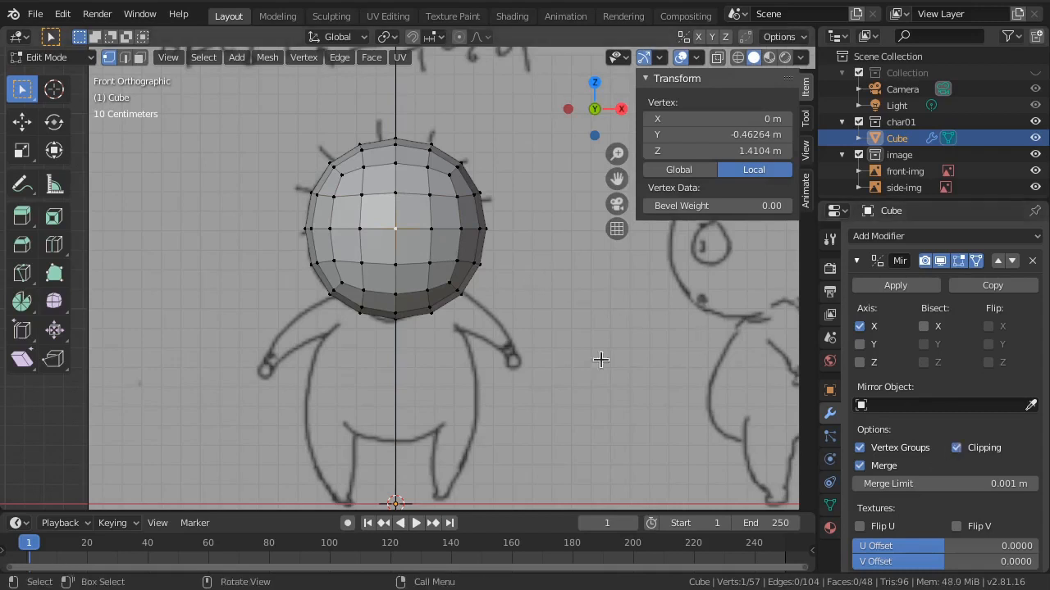
{"action": "key", "text": "g"}
{"action": "right_click", "coordinate": [418, 230]}
Step: Switch to Wireframe in the right view and try moving the head's upper front vertex without proportional editing
{"action": "key", "text": "alt+z"}
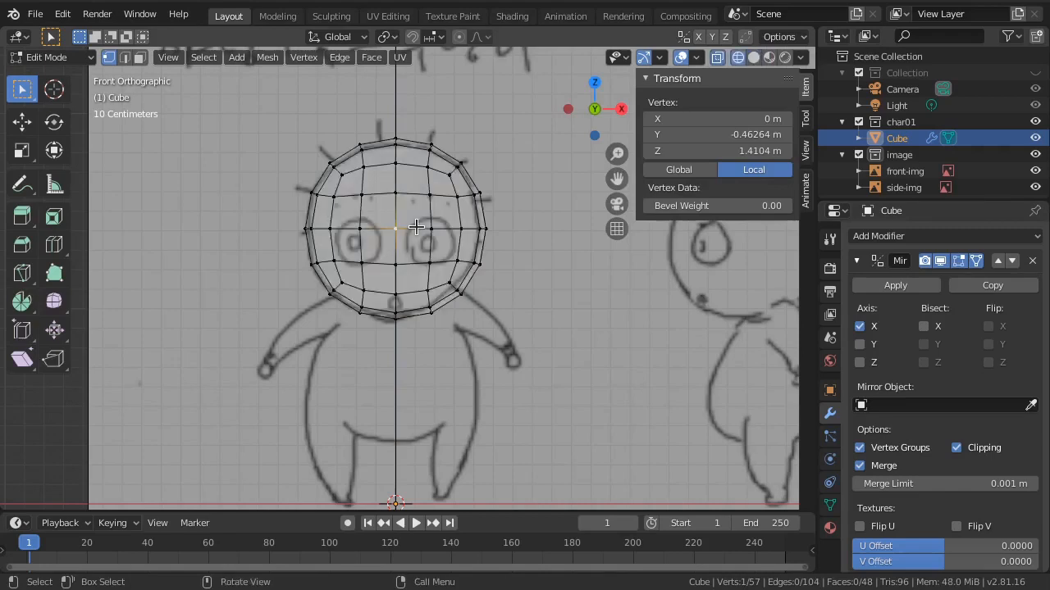
{"action": "key", "text": "KP_3"}
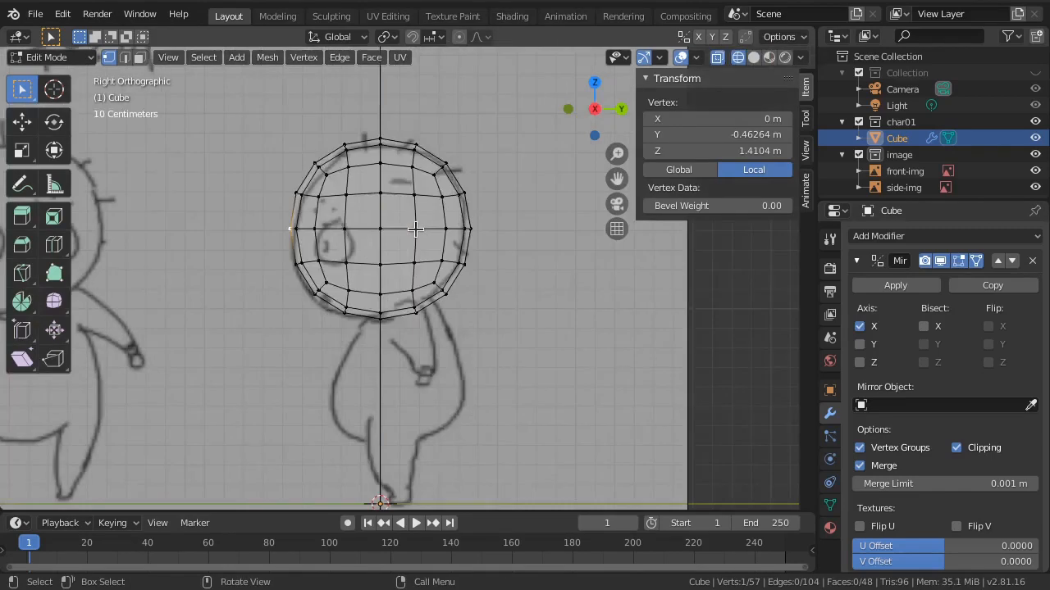
{"action": "left_click", "coordinate": [315, 164]}
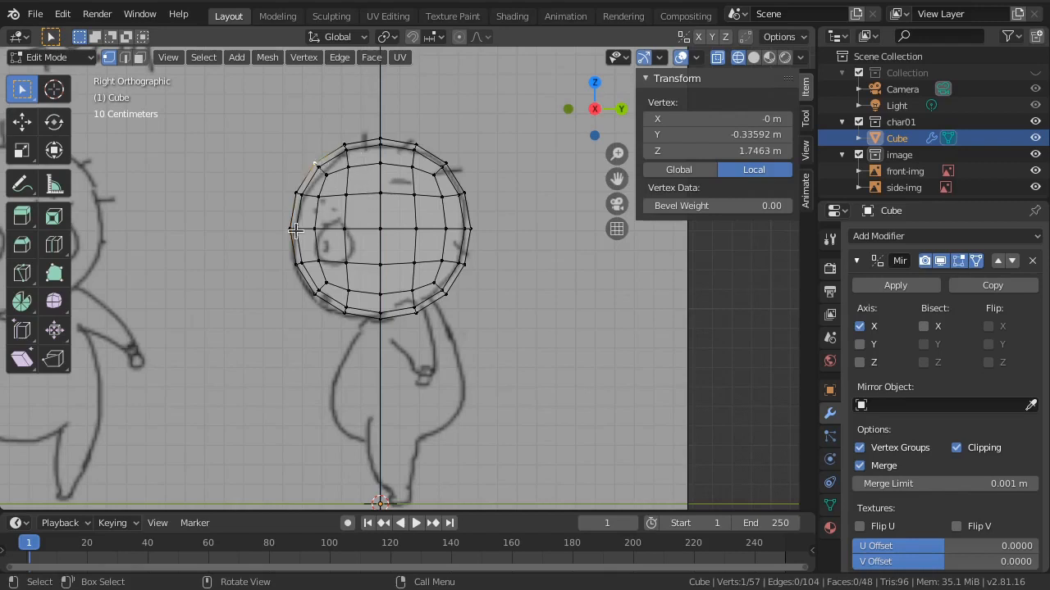
{"action": "key", "text": "g"}
{"action": "right_click", "coordinate": [344, 181]}
Step: Enable proportional editing and move the upper front vertex about 0.034 m along Y and -0.042 m along Z with influence size 0.75
{"action": "key", "text": "o"}
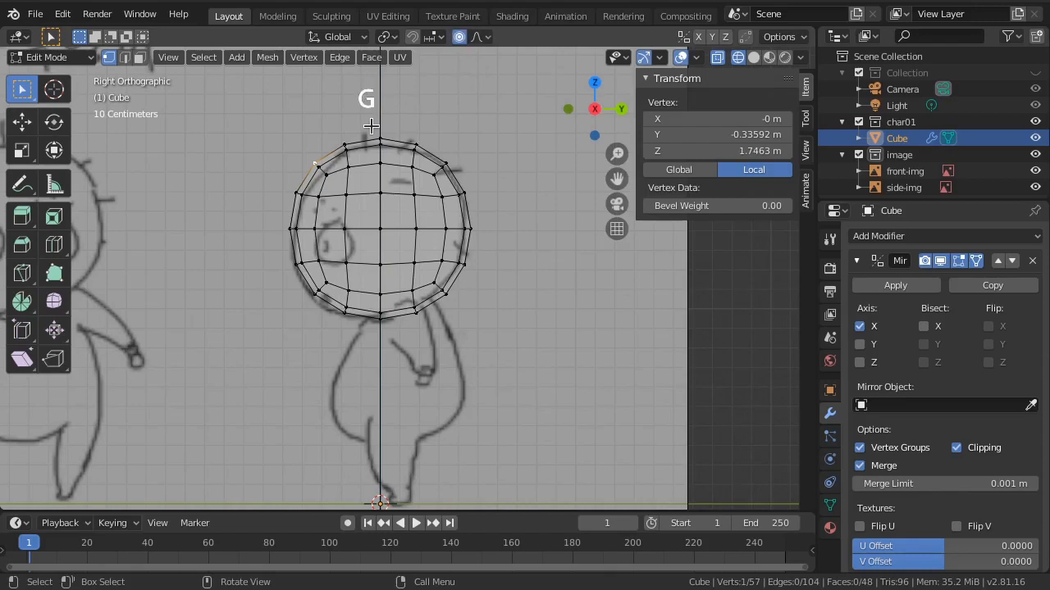
{"action": "key", "text": "g"}
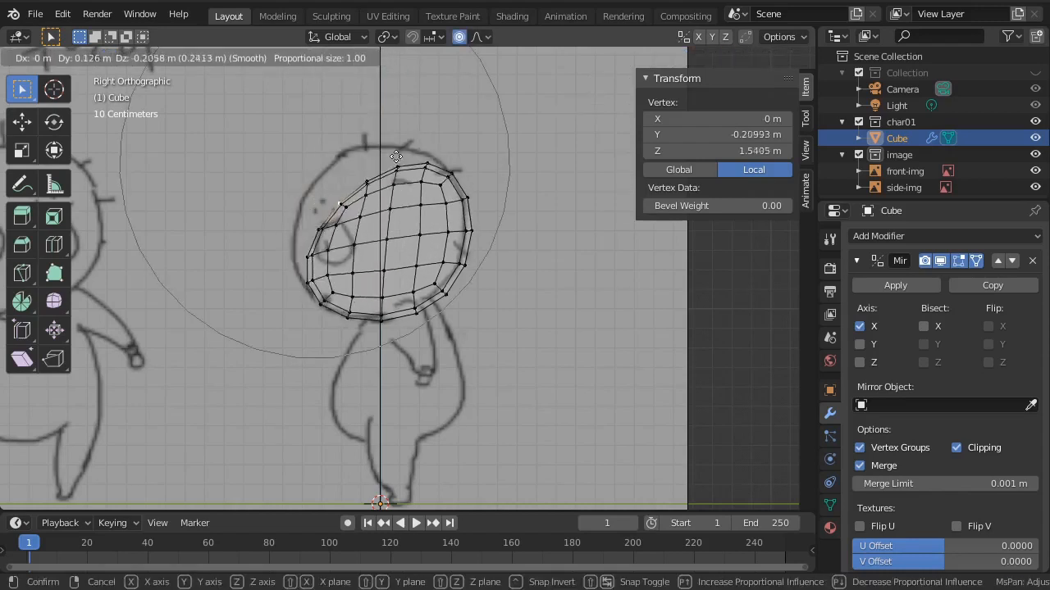
{"action": "scroll", "coordinate": [396, 156], "scroll_direction": "up", "scroll_amount": 3}
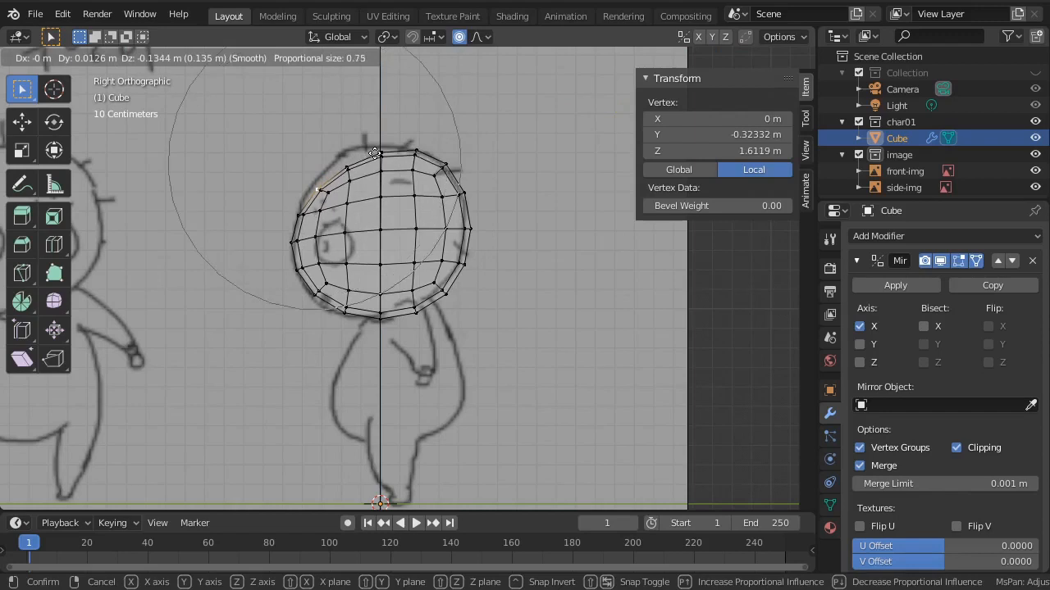
{"action": "right_click", "coordinate": [374, 153]}
{"action": "key", "text": "g"}
{"action": "scroll", "coordinate": [378, 157], "scroll_direction": "down", "scroll_amount": 1}
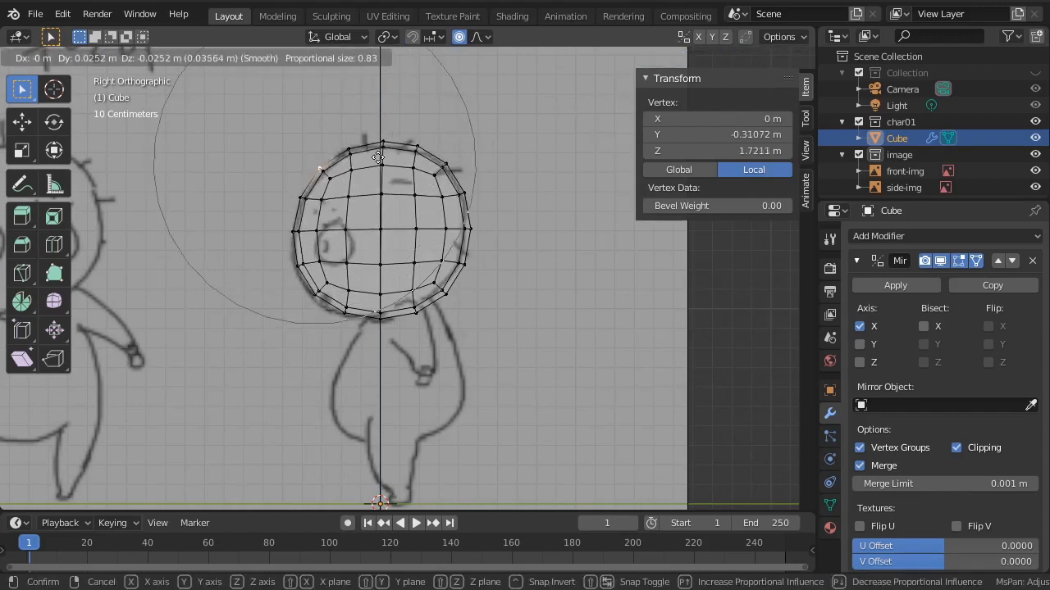
{"action": "scroll", "coordinate": [378, 158], "scroll_direction": "up", "scroll_amount": 1}
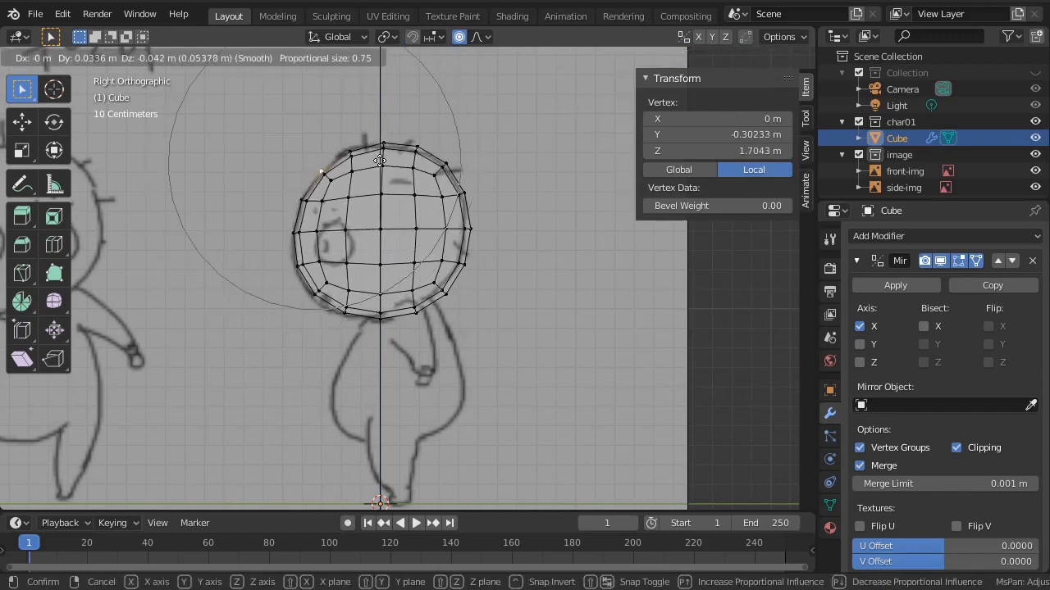
{"action": "right_click", "coordinate": [380, 160]}
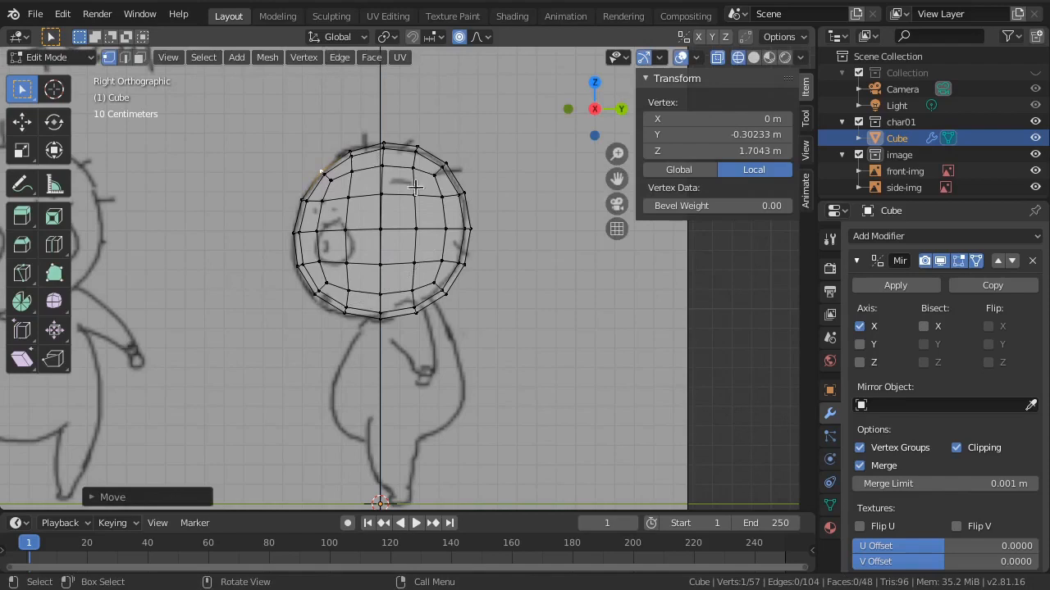
Step: Move the head's lower back vertex about -0.021 m along Y and 0.017 m along Z with proportional size 0.75
{"action": "left_click", "coordinate": [444, 292]}
{"action": "key", "text": "g"}
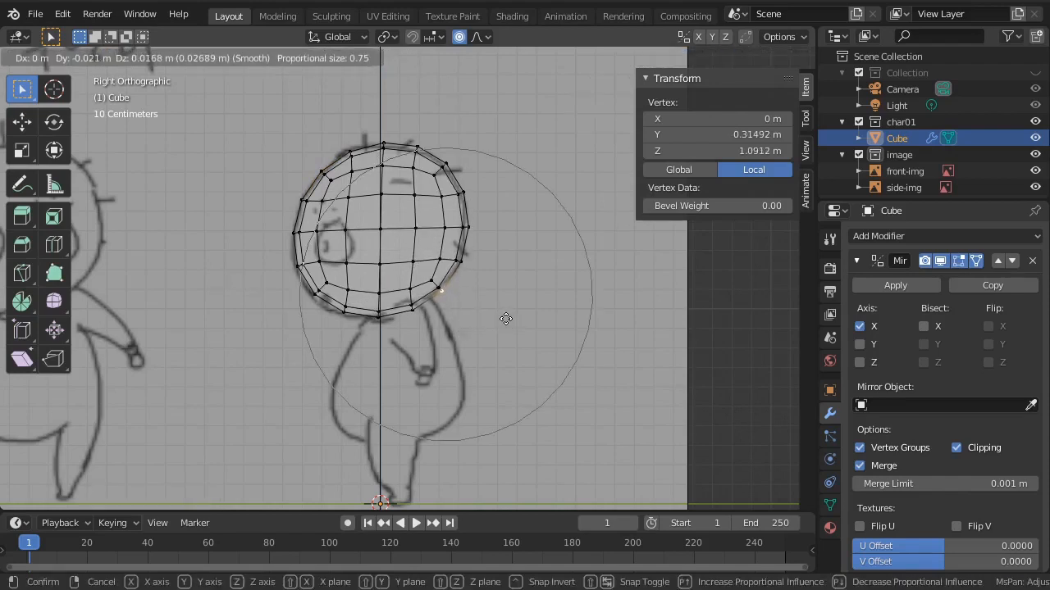
{"action": "left_click", "coordinate": [506, 319]}
Step: Select the head's middle horizontal edge loop in the front view and lower it about 0.05 m along Z with proportional size 0.32
{"action": "key", "text": "KP_1"}
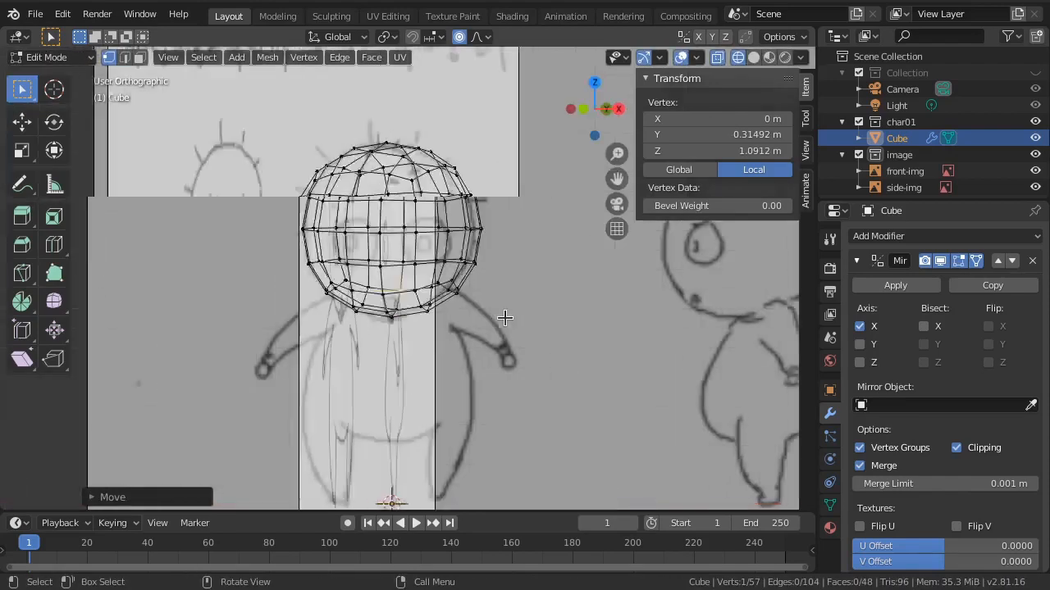
{"action": "left_click", "coordinate": [447, 233], "text": "alt"}
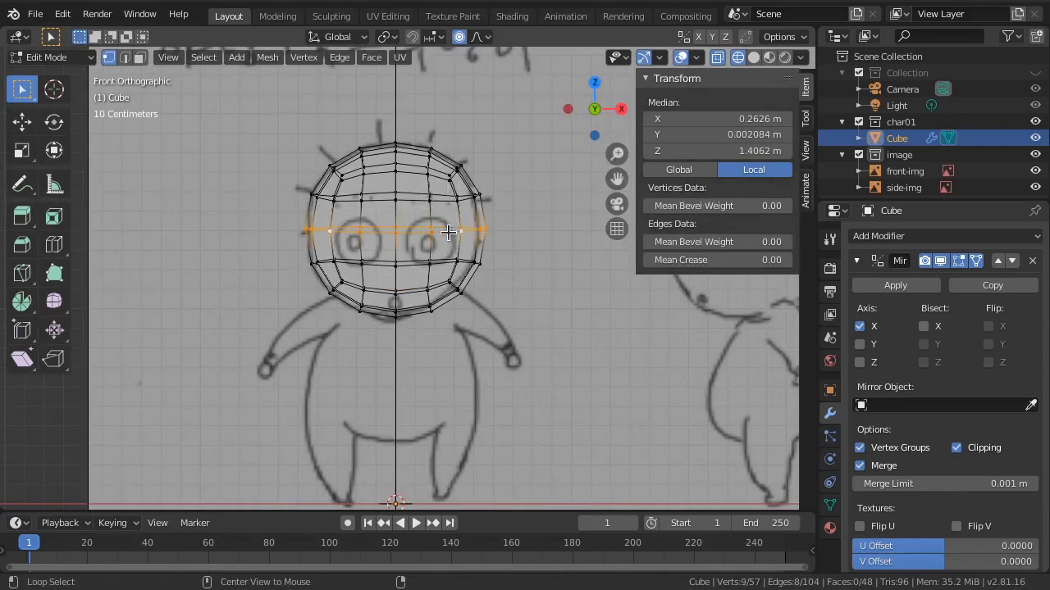
{"action": "key", "text": "g"}
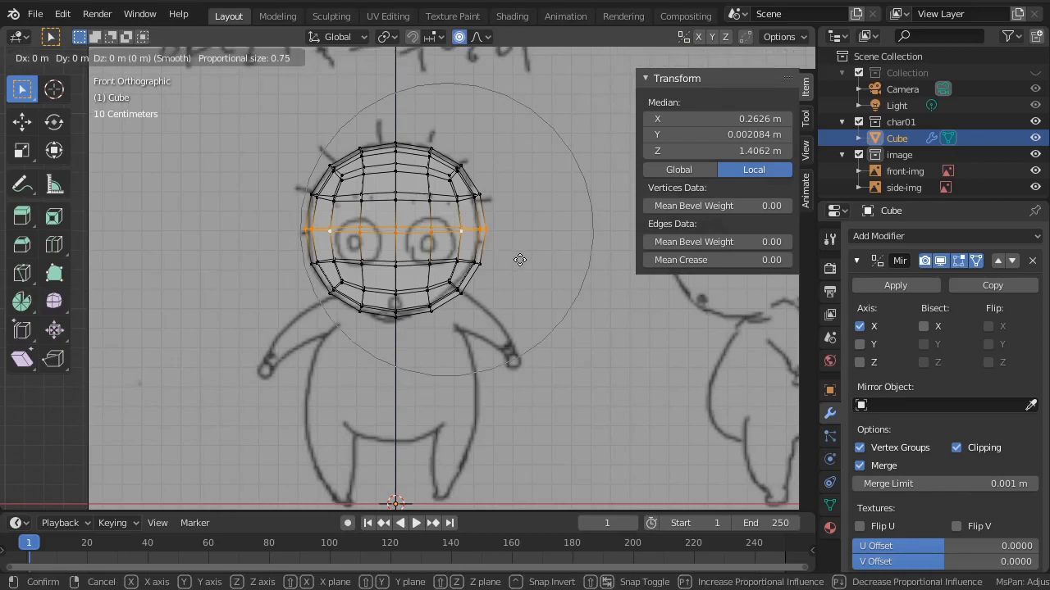
{"action": "key", "text": "z"}
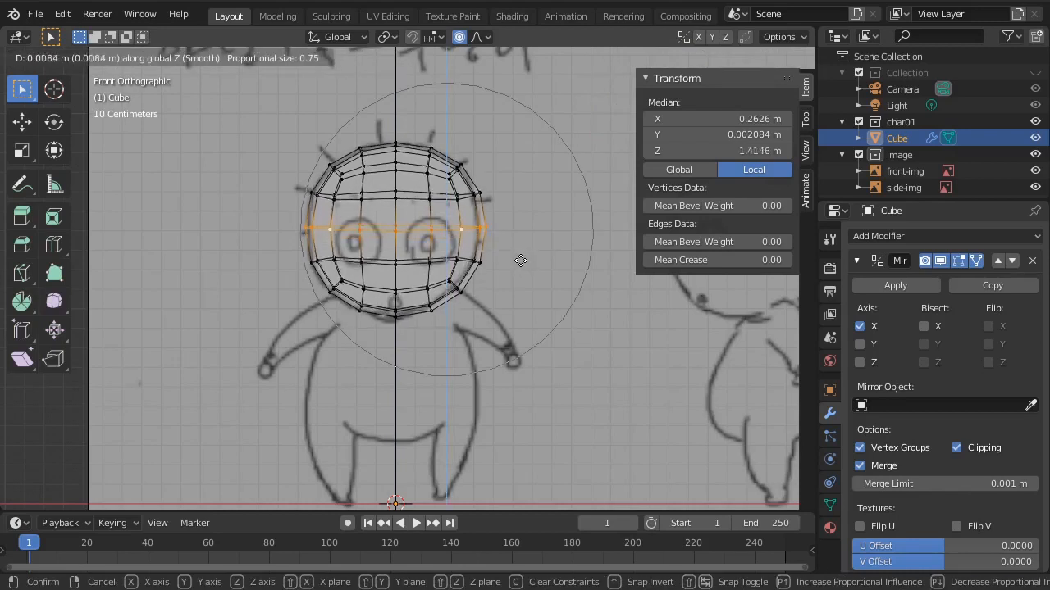
{"action": "scroll", "coordinate": [520, 261], "scroll_direction": "up", "scroll_amount": 6}
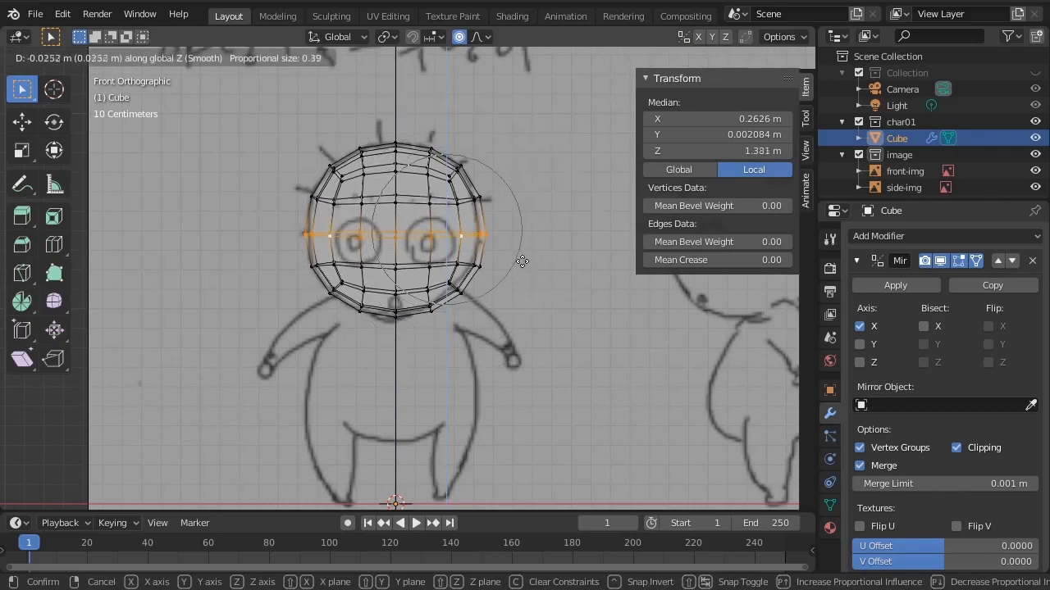
{"action": "scroll", "coordinate": [523, 263], "scroll_direction": "up", "scroll_amount": 3}
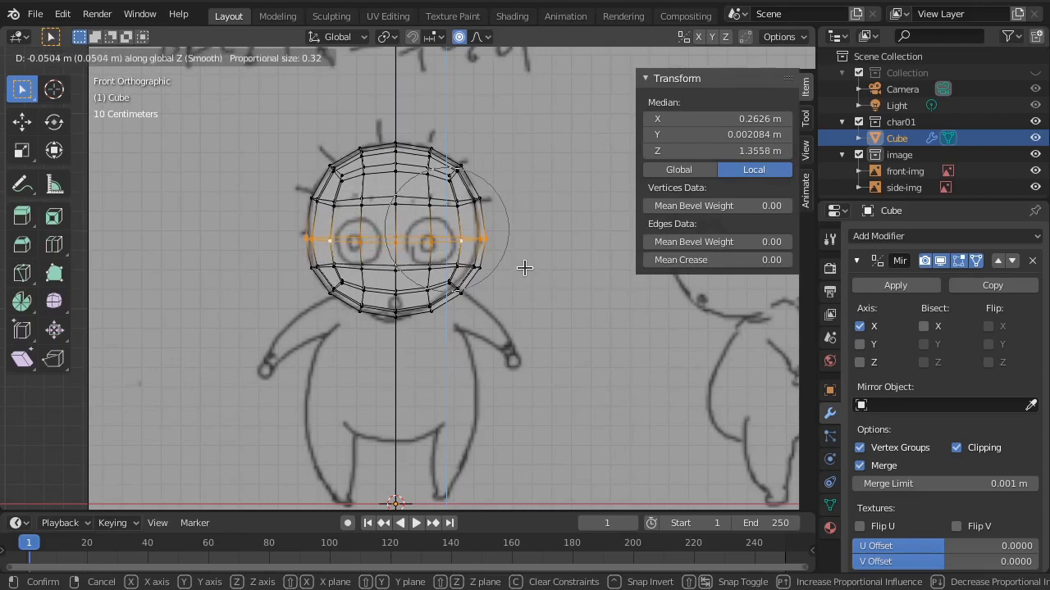
{"action": "left_click", "coordinate": [532, 289]}
Step: In Solid shading with proportional editing off, raise the selected middle loop about 0.008 m along Z
{"action": "key", "text": "shift+z"}
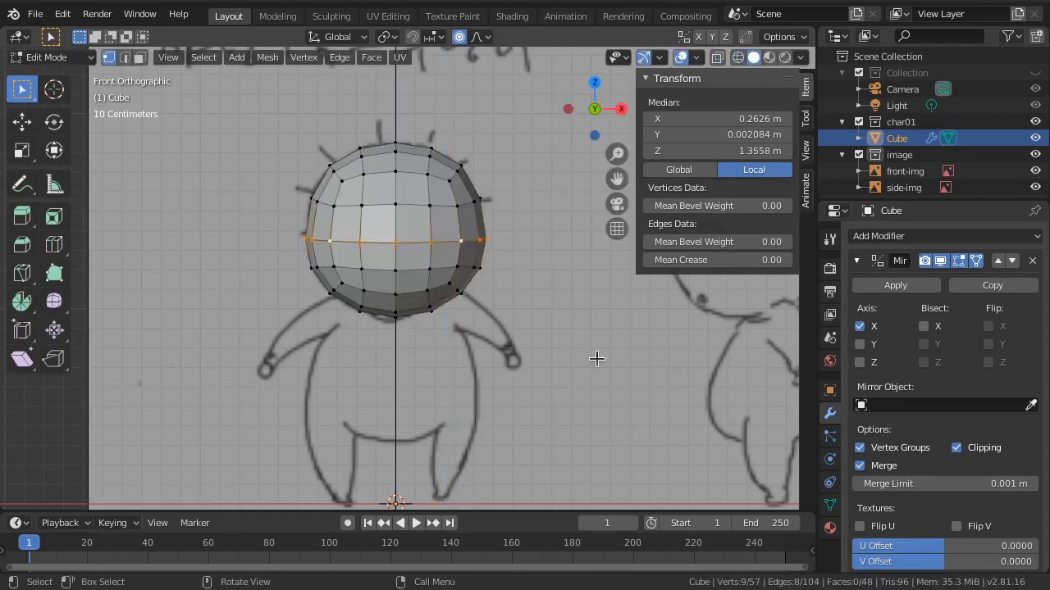
{"action": "key", "text": "o"}
{"action": "key", "text": "e"}
{"action": "key", "text": "z"}
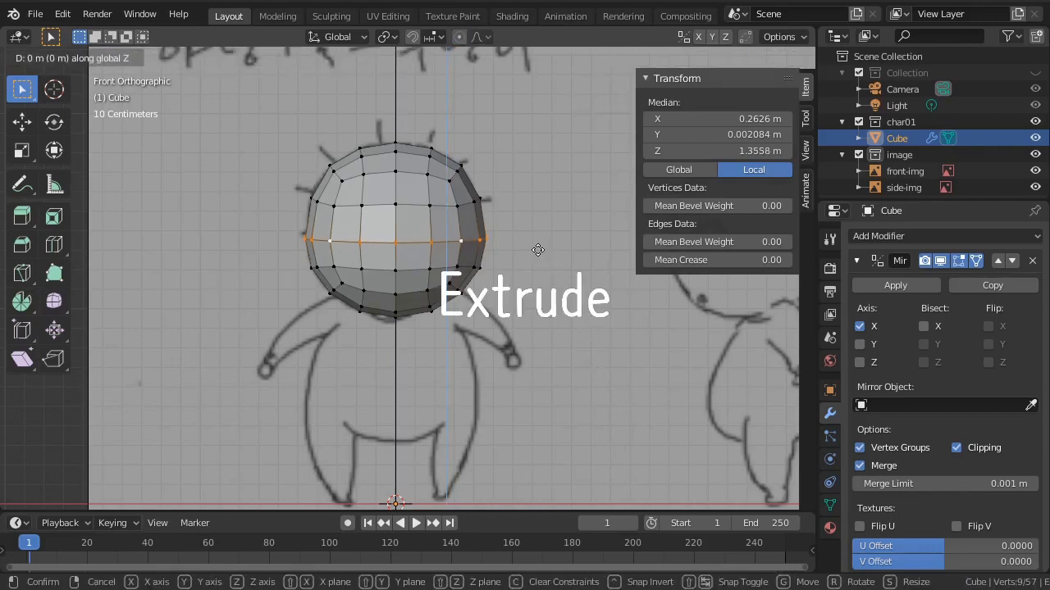
{"action": "left_click", "coordinate": [537, 244]}
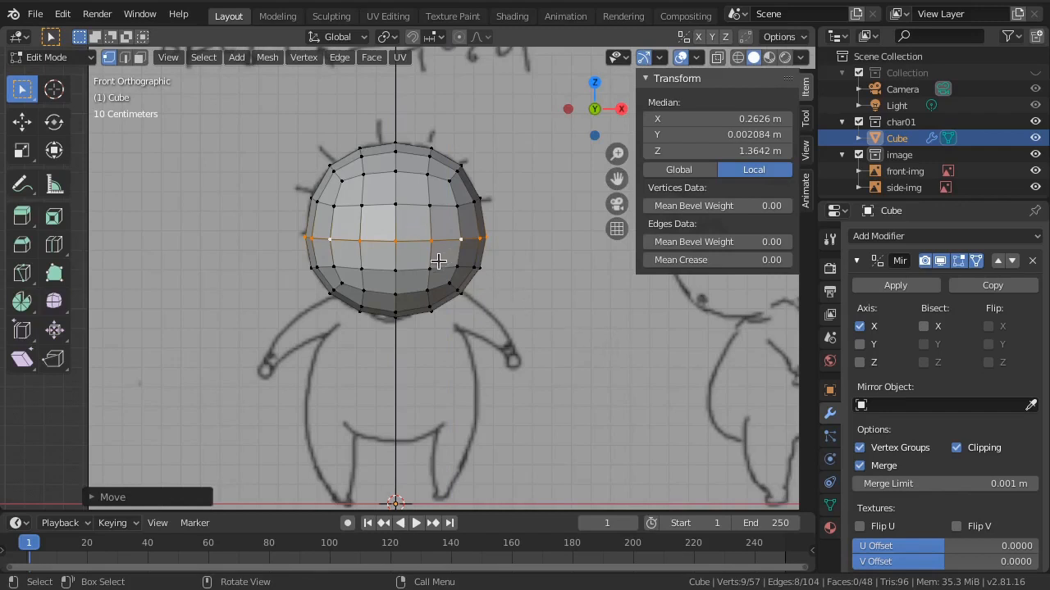
Step: Select the four front faces of the eye area by growing the selection from their shared middle-loop vertex
{"action": "left_click_drag", "start_coordinate": [394, 195], "coordinate": [464, 277]}
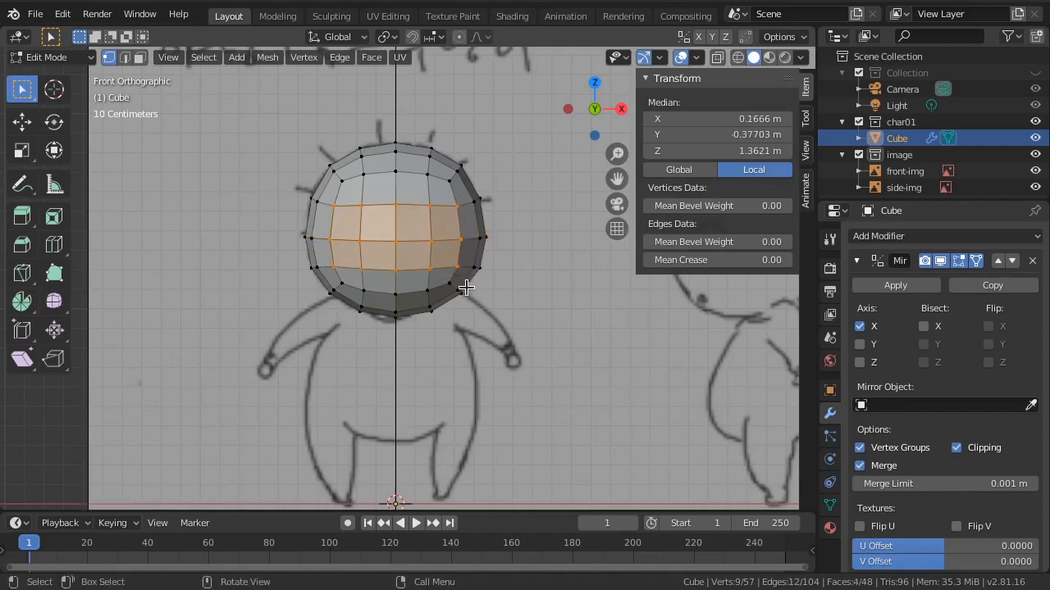
{"action": "left_click", "coordinate": [433, 240]}
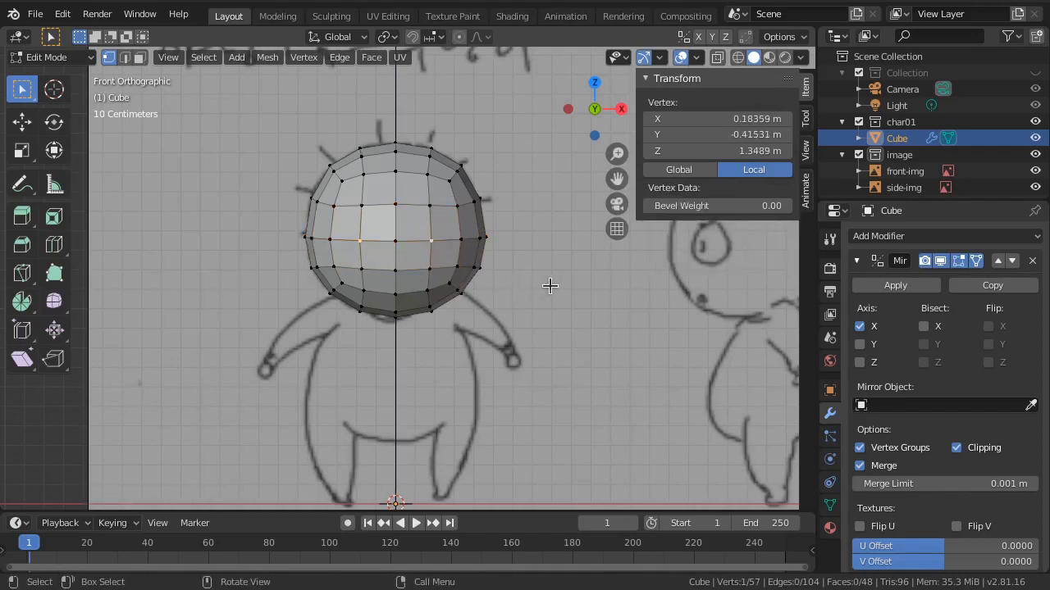
{"action": "key", "text": "ctrl+KP_Add"}
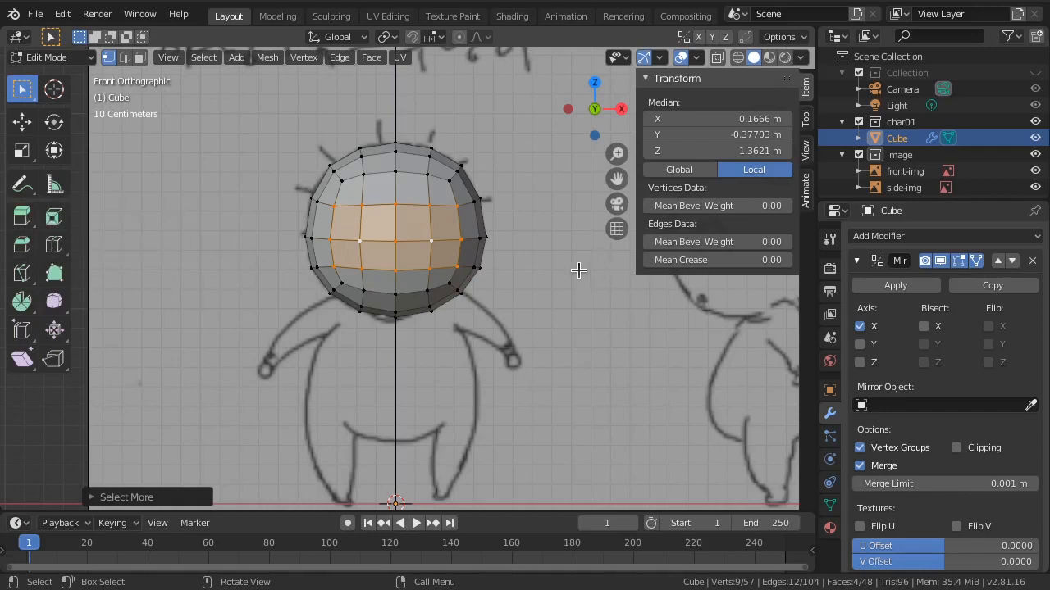
Step: Extrude the selected eye-area faces in place and scale them inward to form a ring of faces around them
{"action": "key", "text": "e"}
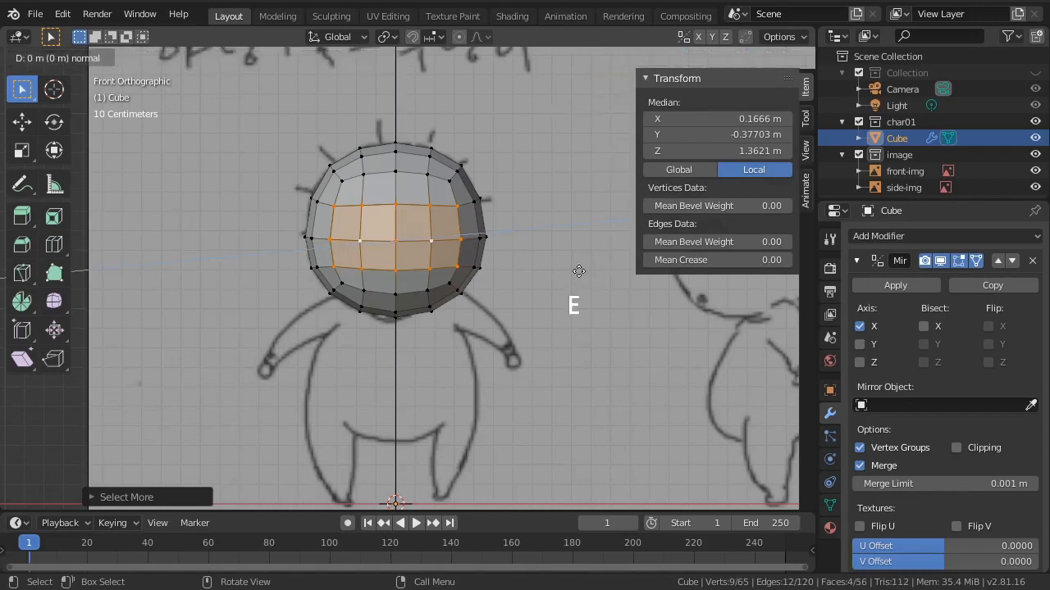
{"action": "key", "text": "s"}
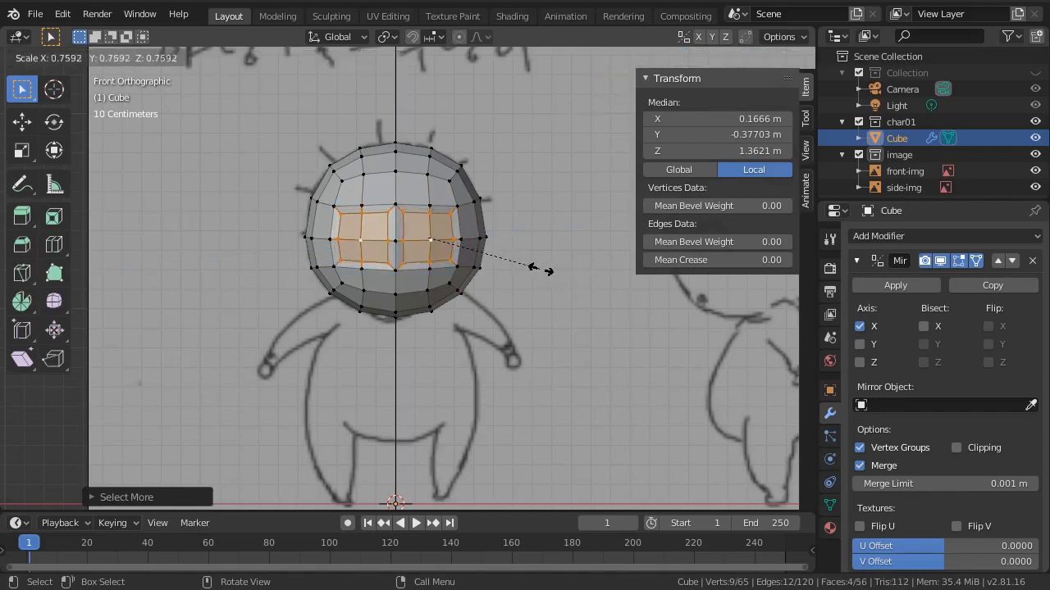
{"action": "left_click", "coordinate": [522, 262]}
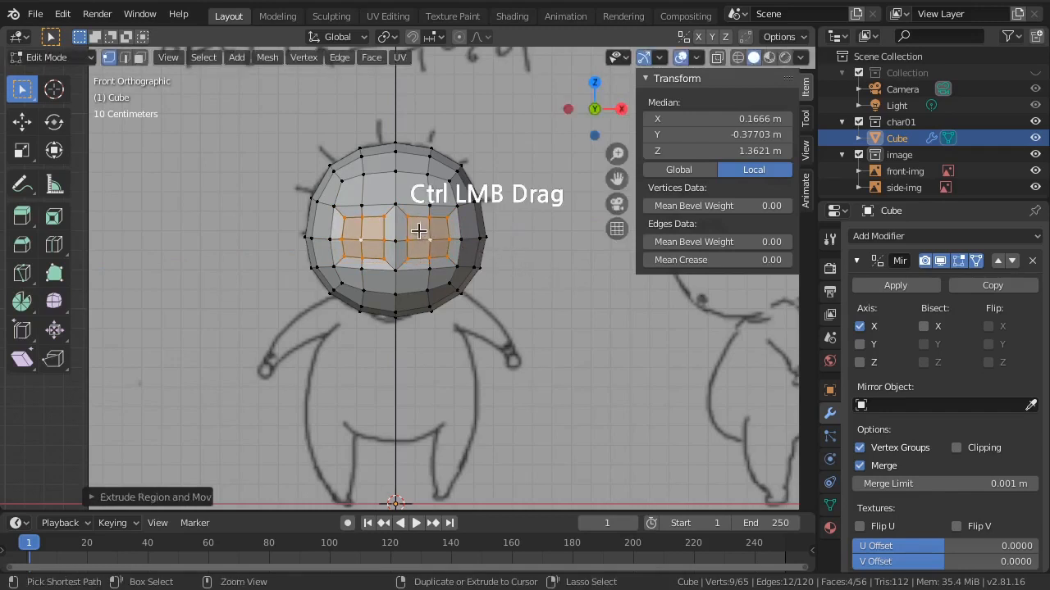
Step: Deselect the eye area's centre vertex and round the remaining outline with To Sphere at factor 1
{"action": "left_click_drag", "start_coordinate": [418, 232], "coordinate": [444, 251], "text": "ctrl"}
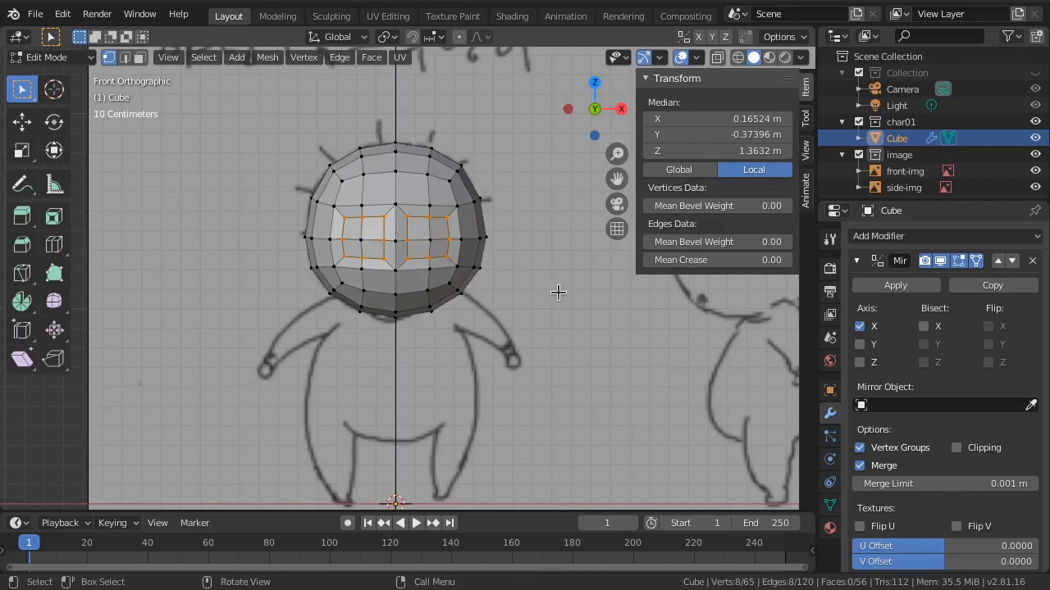
{"action": "left_click", "coordinate": [266, 58]}
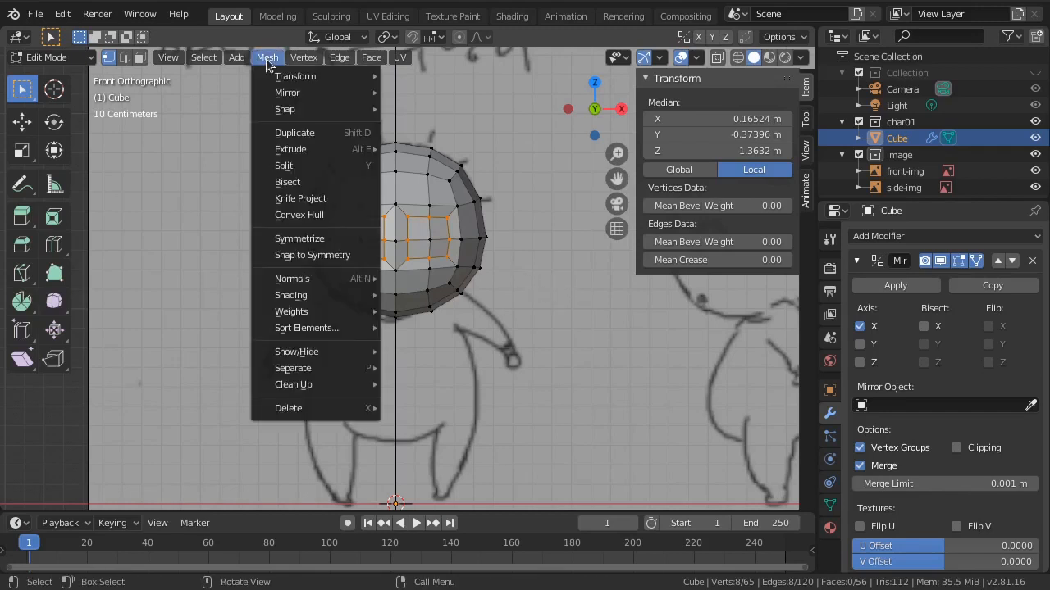
{"action": "mouse_move", "coordinate": [290, 74]}
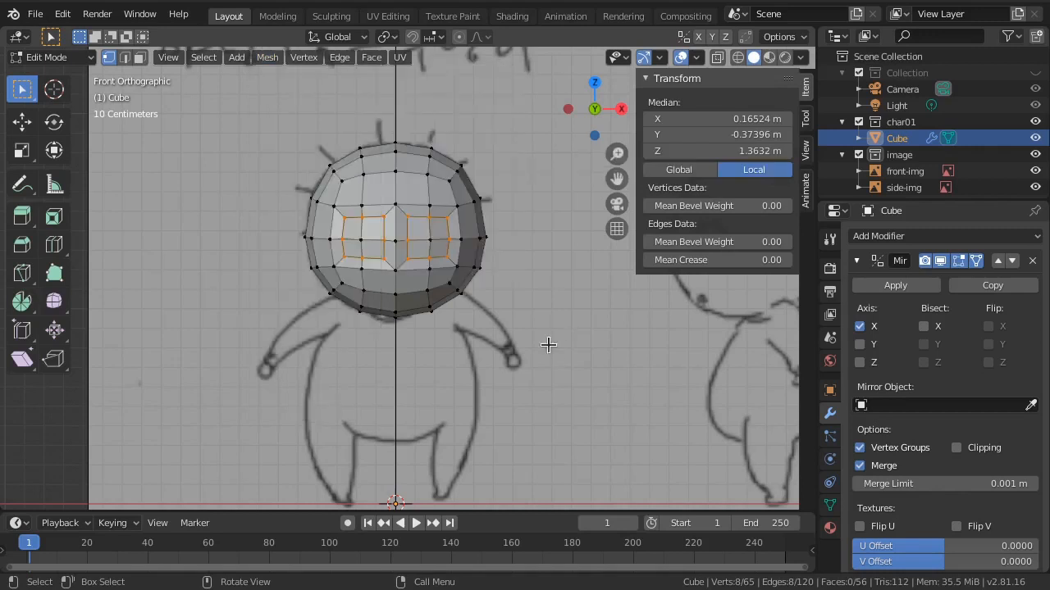
{"action": "key", "text": "shift+alt+s"}
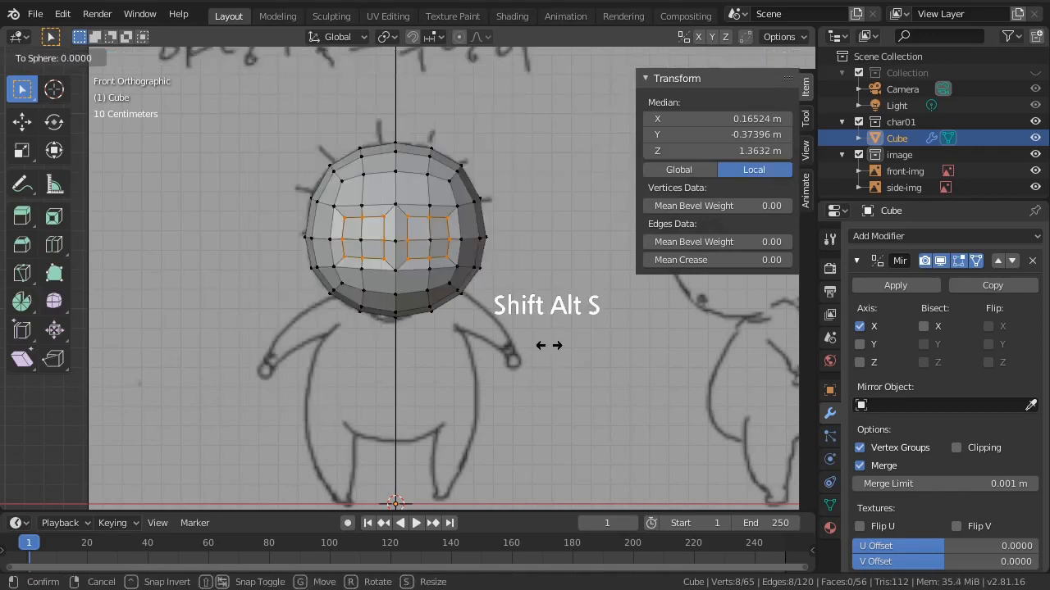
{"action": "mouse_move", "coordinate": [270, 382]}
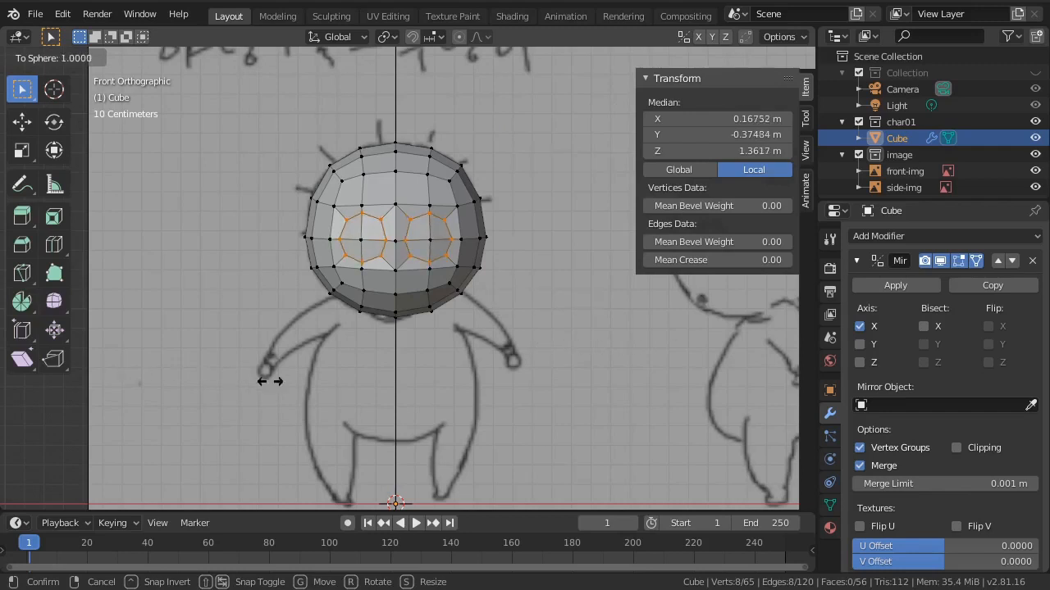
{"action": "left_click", "coordinate": [432, 383]}
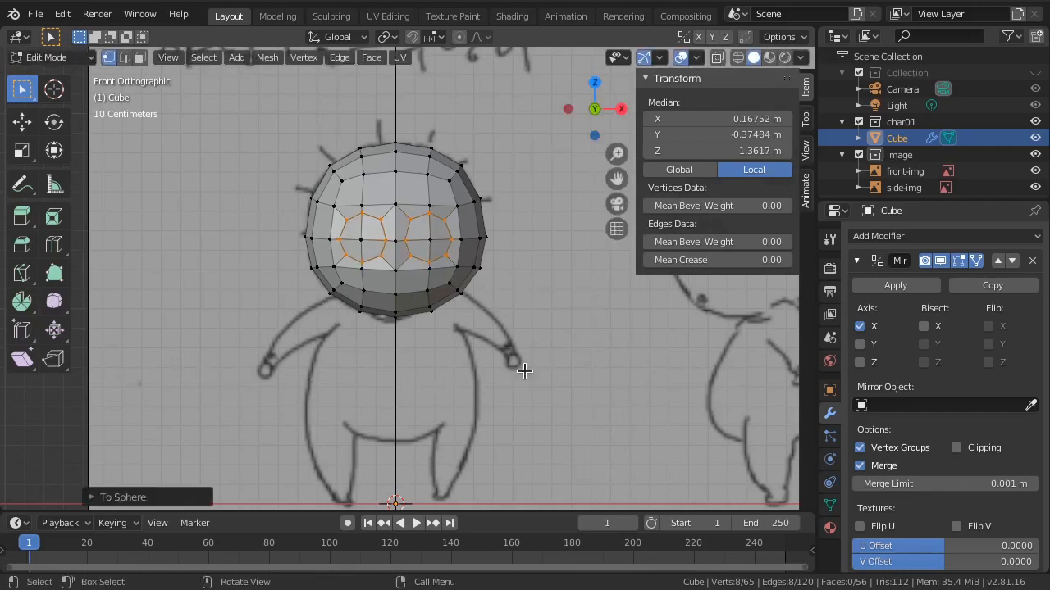
{"action": "left_click", "coordinate": [105, 497]}
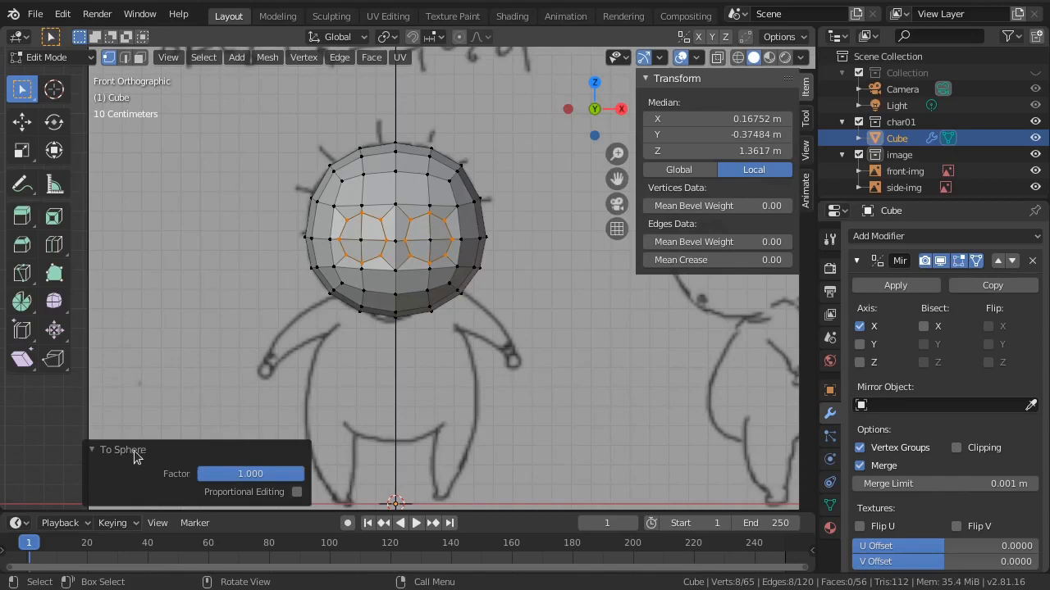
{"action": "left_click", "coordinate": [135, 451]}
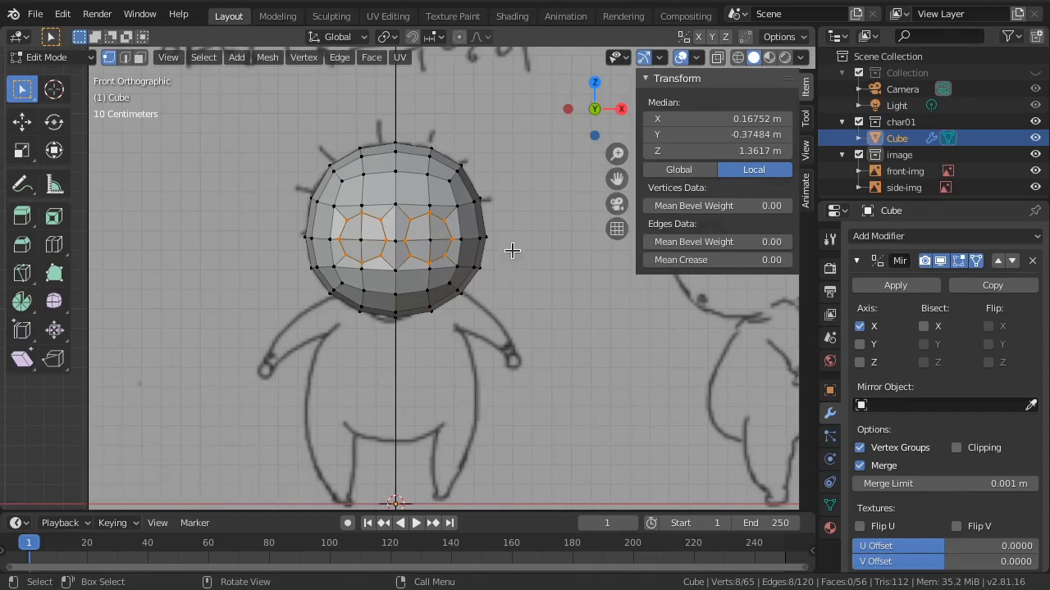
Step: Reselect the eye's centre vertex and, in the wireframe top view, extrude the eye faces about 0.13 m into the head along Y
{"action": "left_click", "coordinate": [430, 240], "text": "shift"}
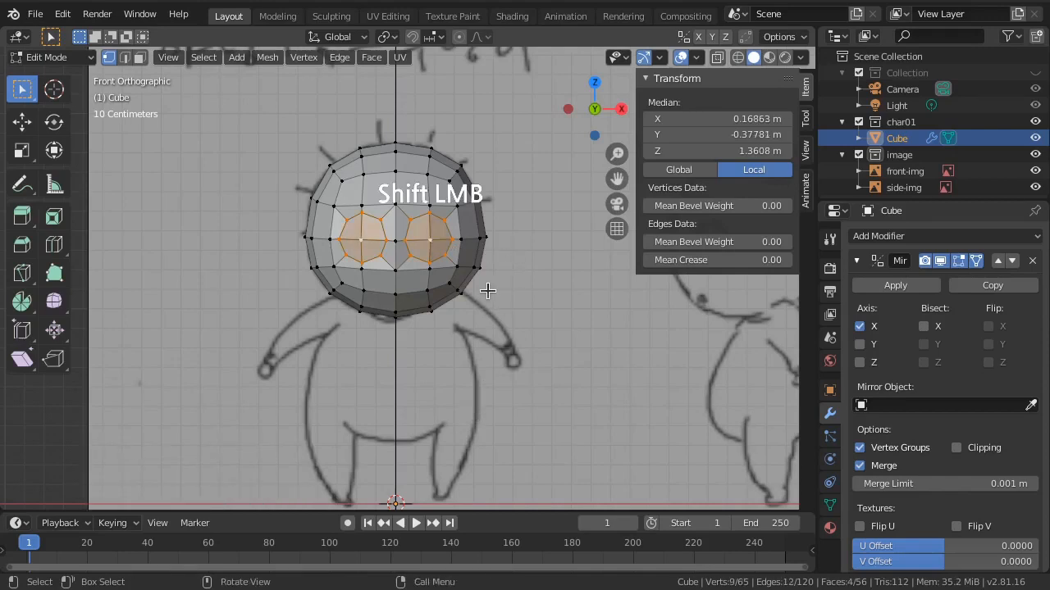
{"action": "key", "text": "KP_7"}
{"action": "key", "text": "alt+z"}
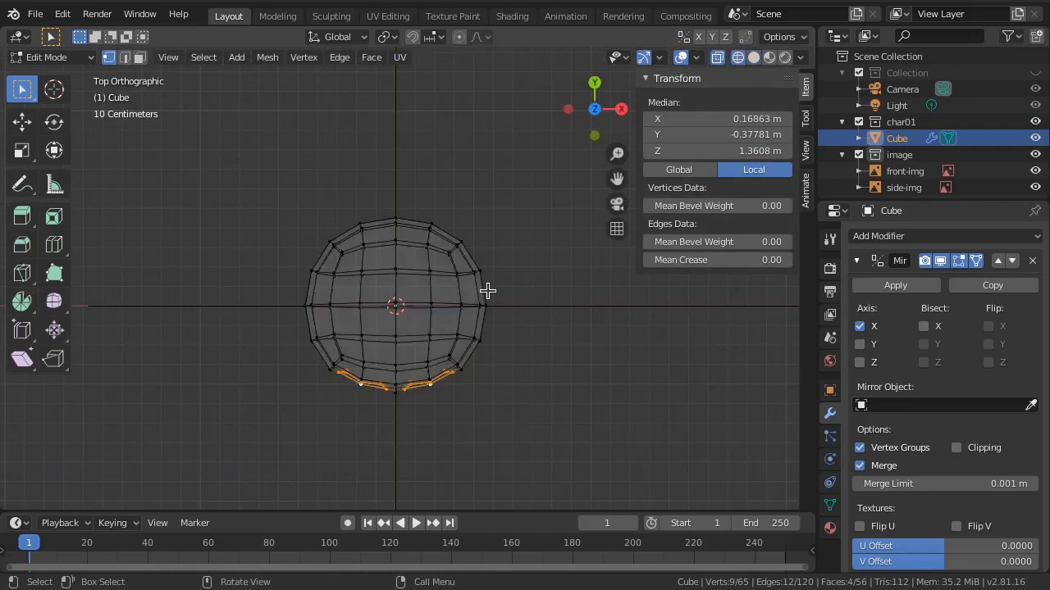
{"action": "key", "text": "e"}
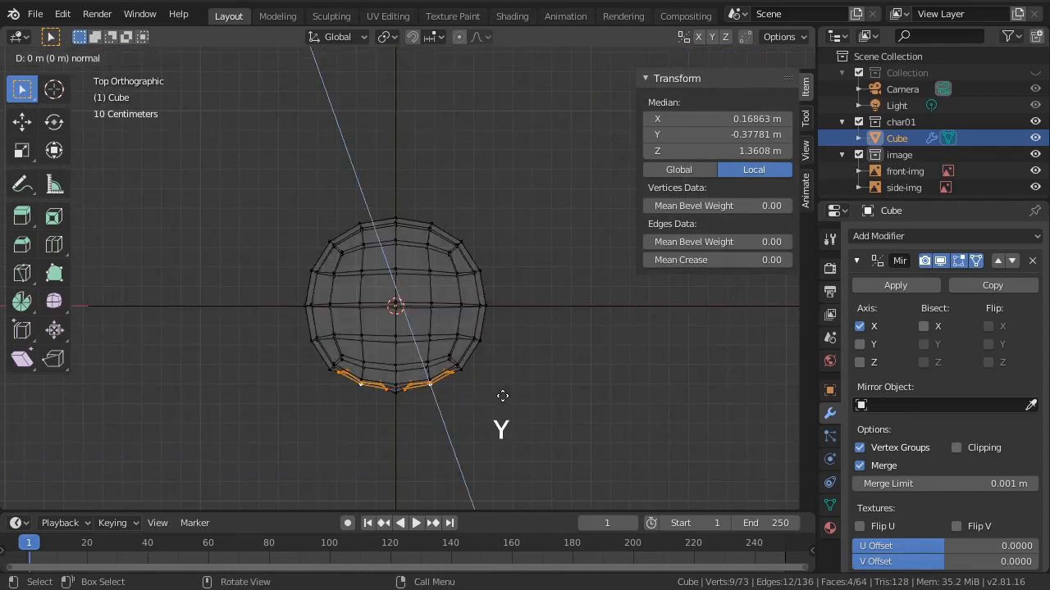
{"action": "key", "text": "y"}
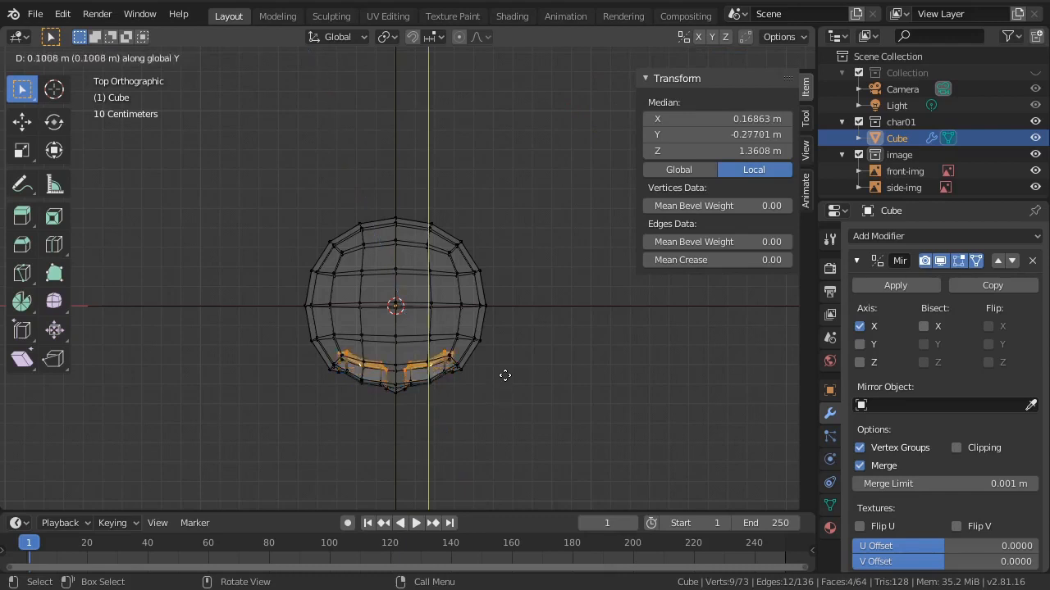
{"action": "left_click", "coordinate": [506, 371]}
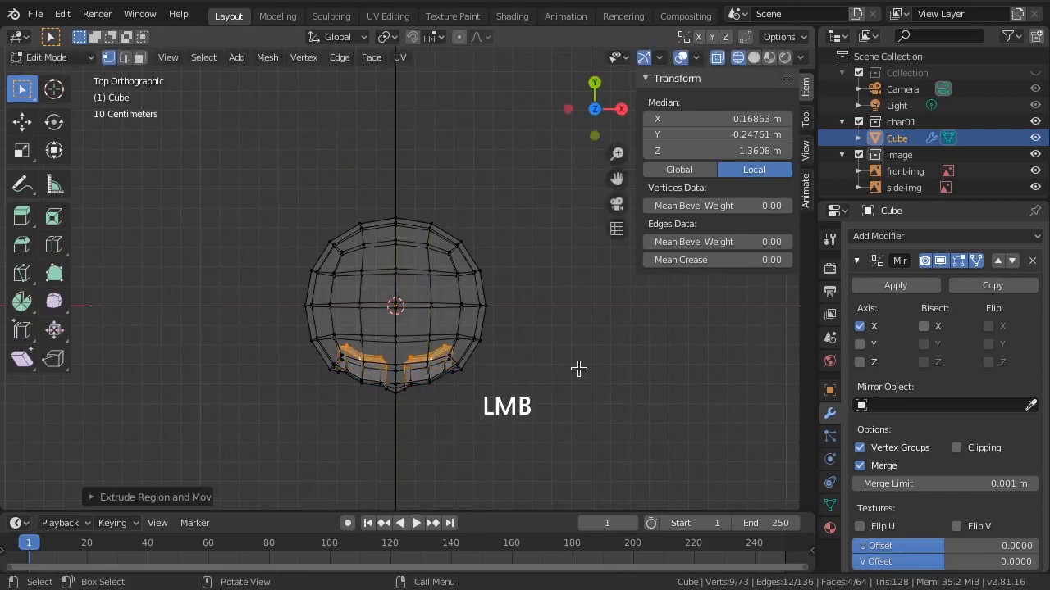
Step: Flatten the extruded eye socket faces along Y with scale 0 and shrink them slightly
{"action": "key", "text": "r"}
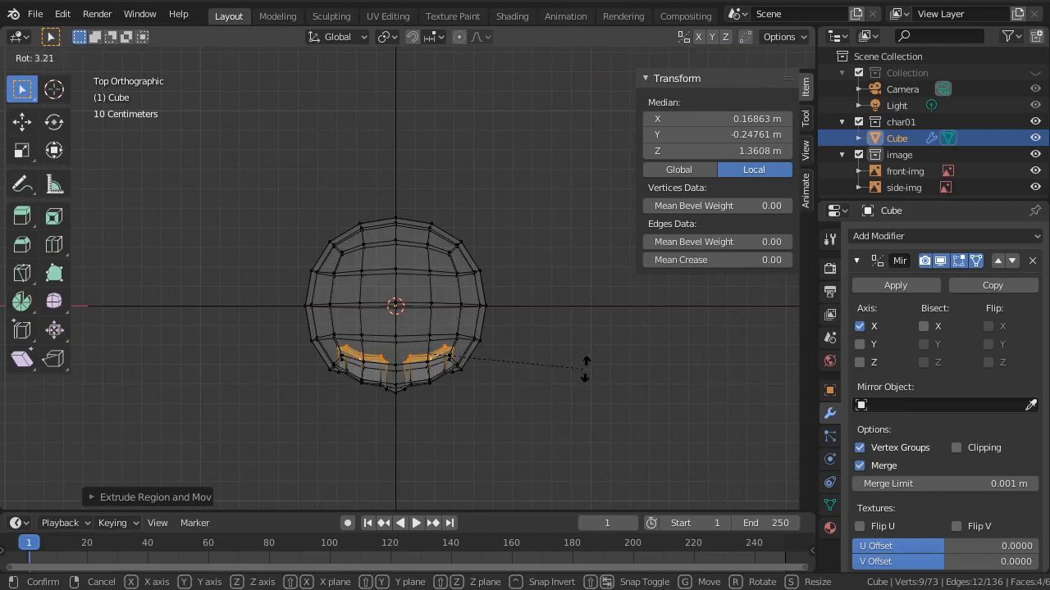
{"action": "right_click", "coordinate": [586, 365]}
{"action": "key", "text": "s"}
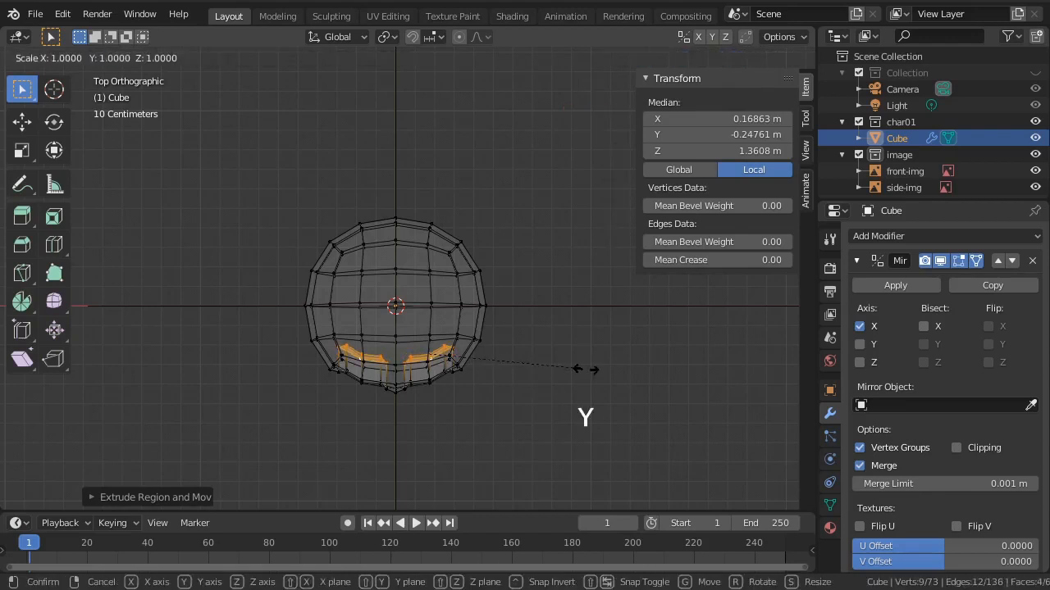
{"action": "key", "text": "0"}
{"action": "key", "text": "Return"}
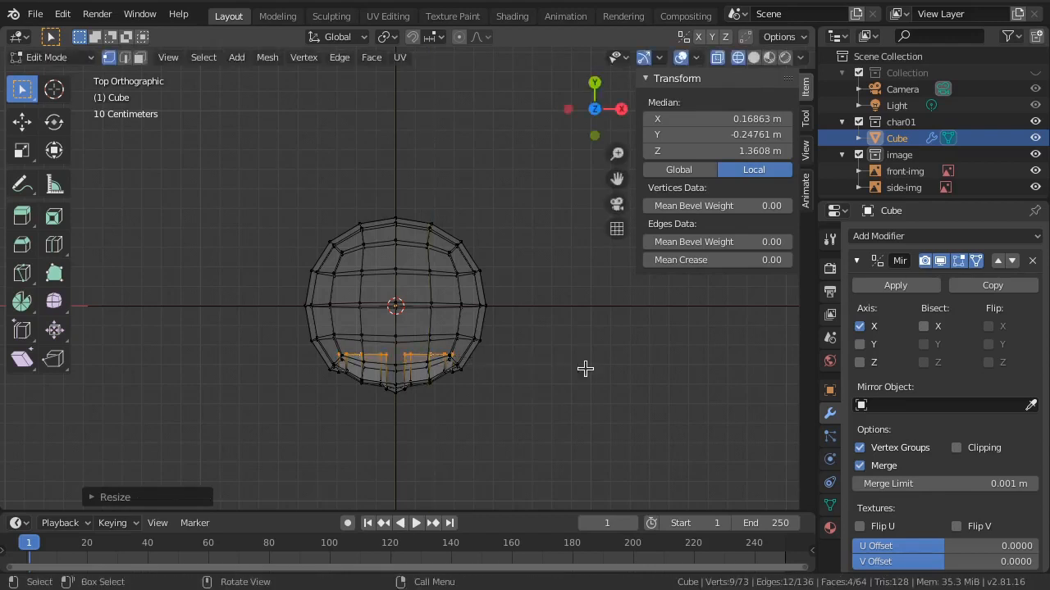
{"action": "key", "text": "s"}
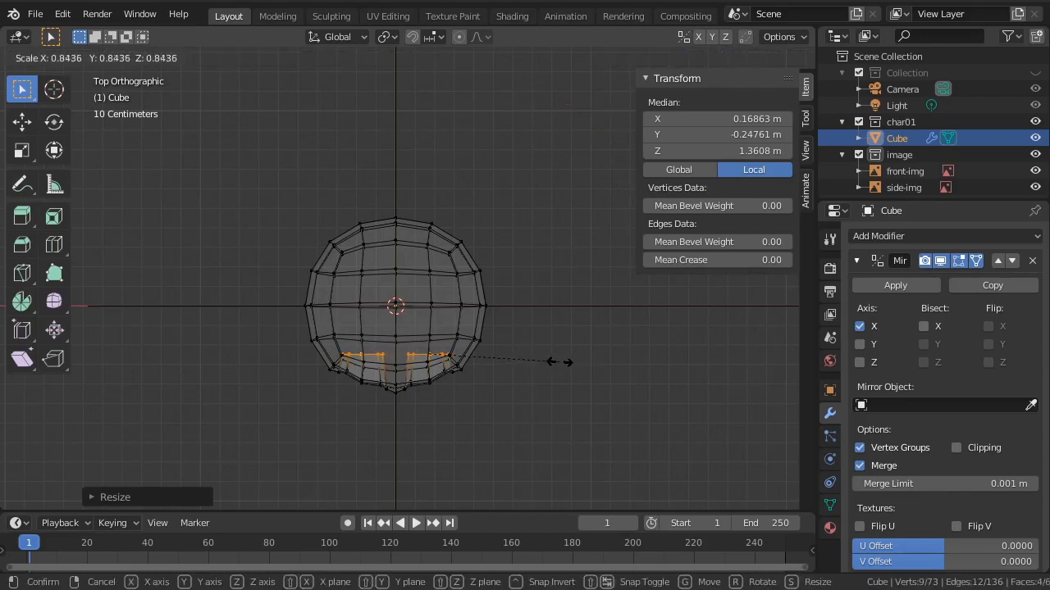
{"action": "right_click", "coordinate": [569, 362]}
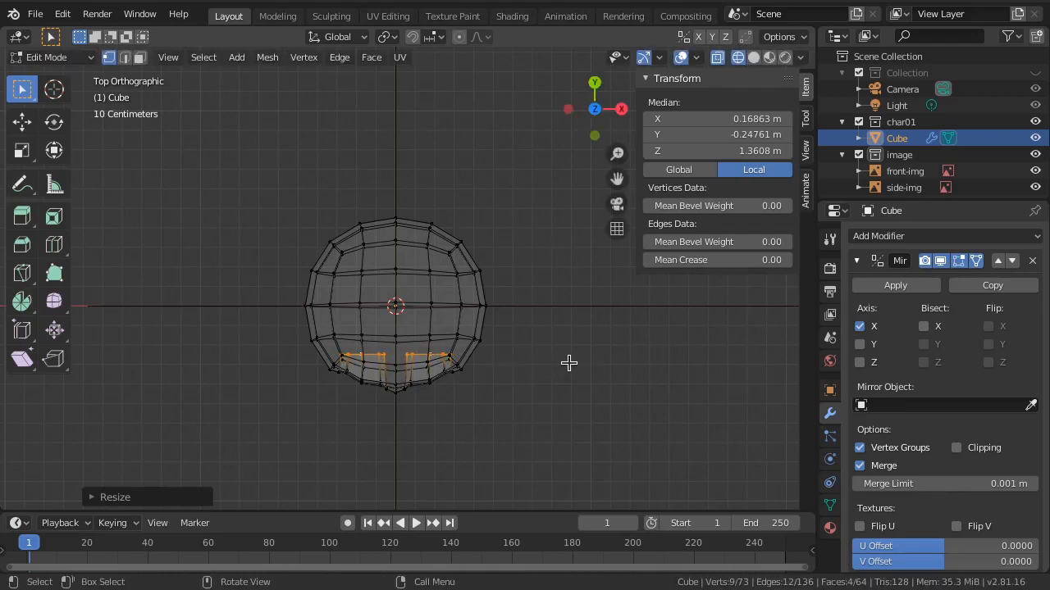
Step: Extrude the flattened socket faces about 0.055 m deeper along Y and scale them to about 0.64
{"action": "key", "text": "g"}
{"action": "key", "text": "y"}
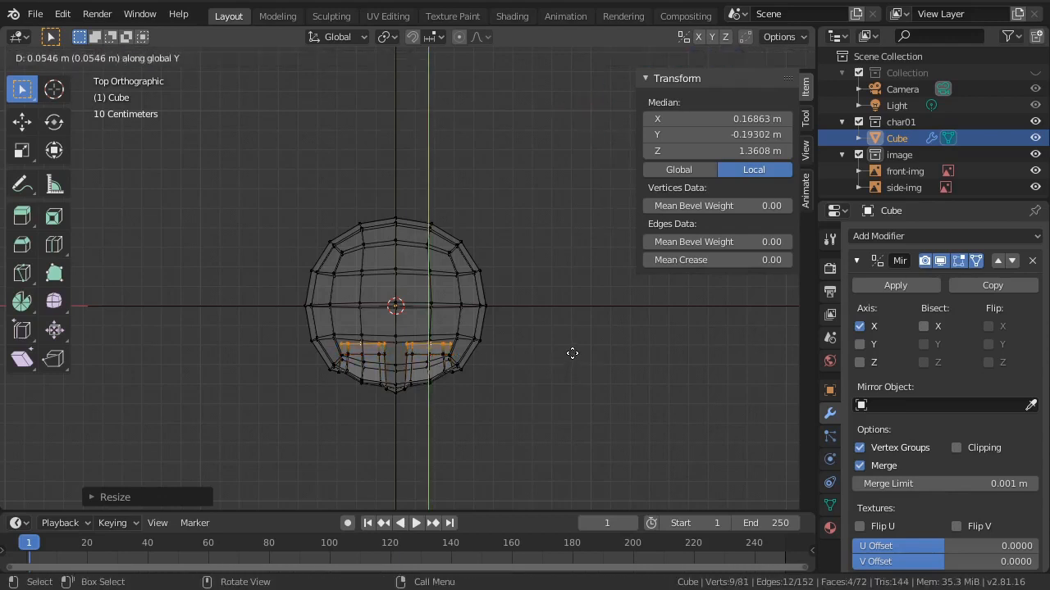
{"action": "left_click", "coordinate": [573, 352]}
{"action": "key", "text": "s"}
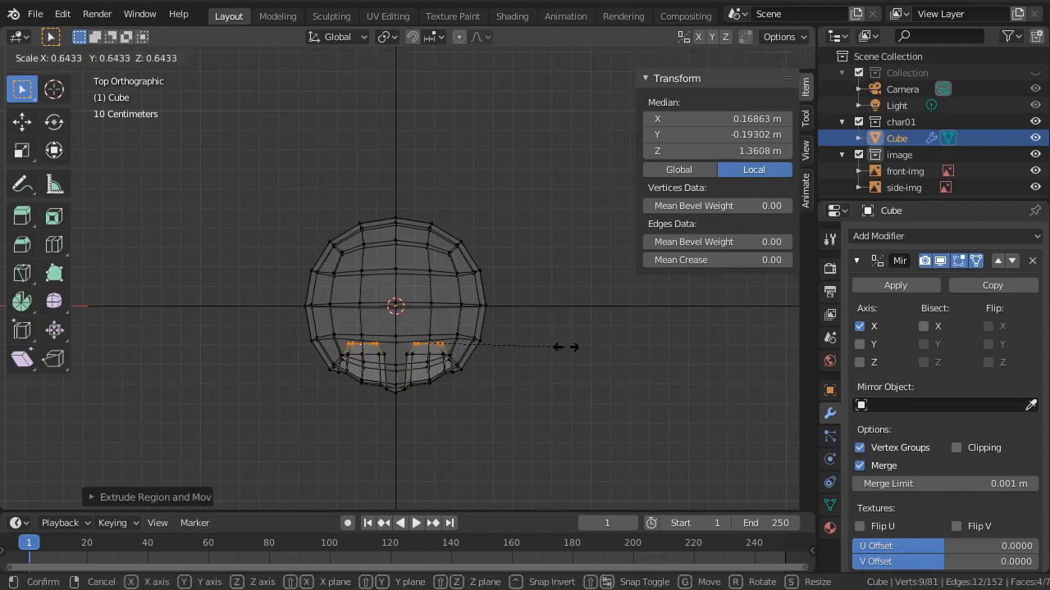
{"action": "left_click", "coordinate": [565, 346]}
Step: In Solid shading, select the eye socket's outer rim loop and snap the 3D cursor to its centre
{"action": "middle_click_drag", "start_coordinate": [524, 440], "coordinate": [502, 293]}
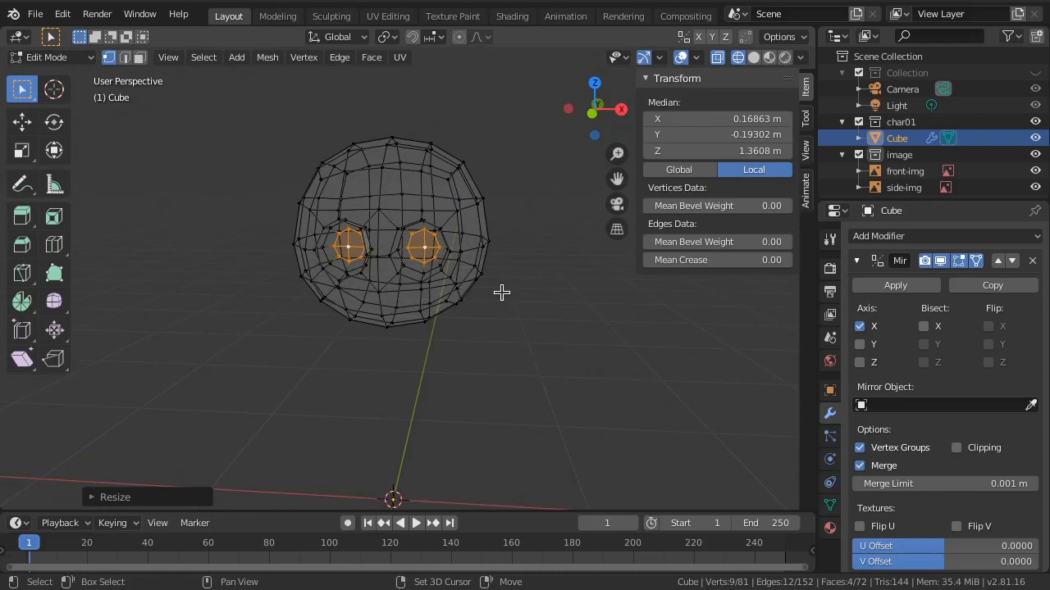
{"action": "key", "text": "shift+z"}
{"action": "mouse_move", "coordinate": [513, 351]}
{"action": "middle_mouse_down"}
{"action": "mouse_move", "coordinate": [460, 312]}
{"action": "mouse_move", "coordinate": [441, 314]}
{"action": "mouse_move", "coordinate": [450, 276]}
{"action": "mouse_move", "coordinate": [494, 321]}
{"action": "mouse_move", "coordinate": [484, 343]}
{"action": "middle_mouse_up"}
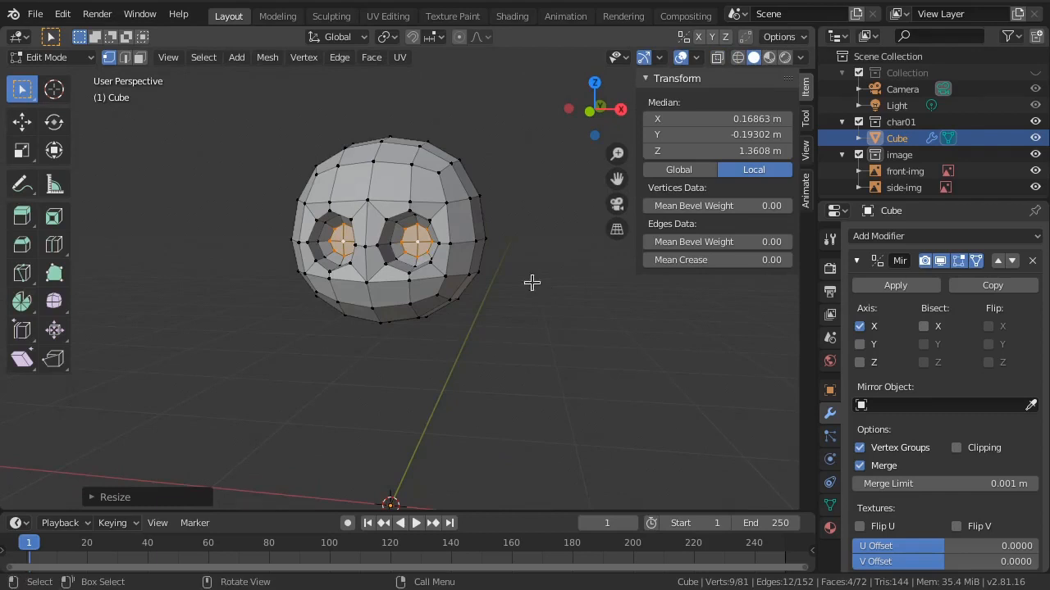
{"action": "left_click", "coordinate": [394, 215], "text": "alt"}
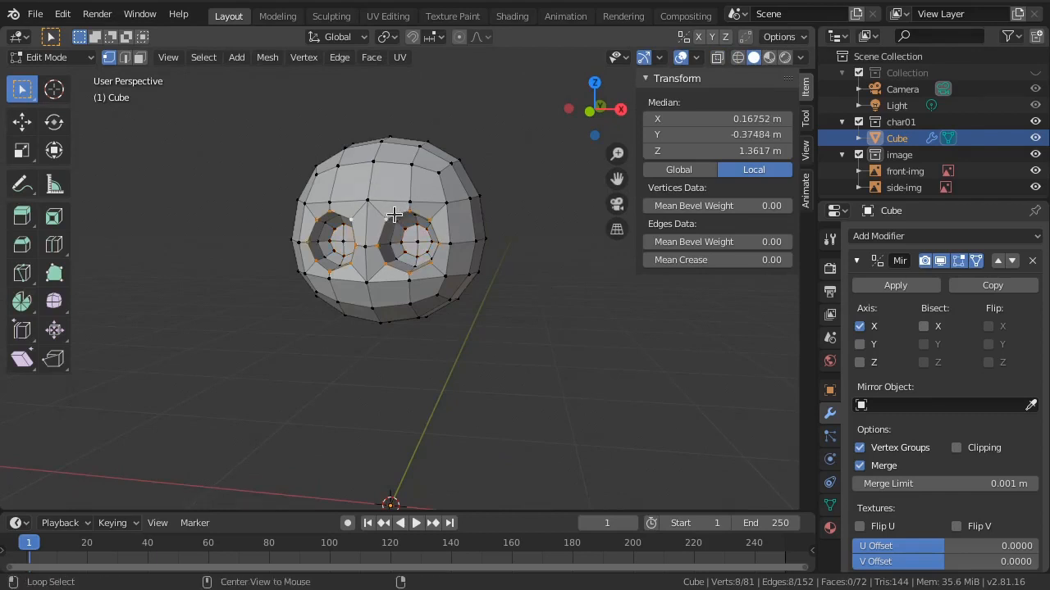
{"action": "key", "text": "shift+s"}
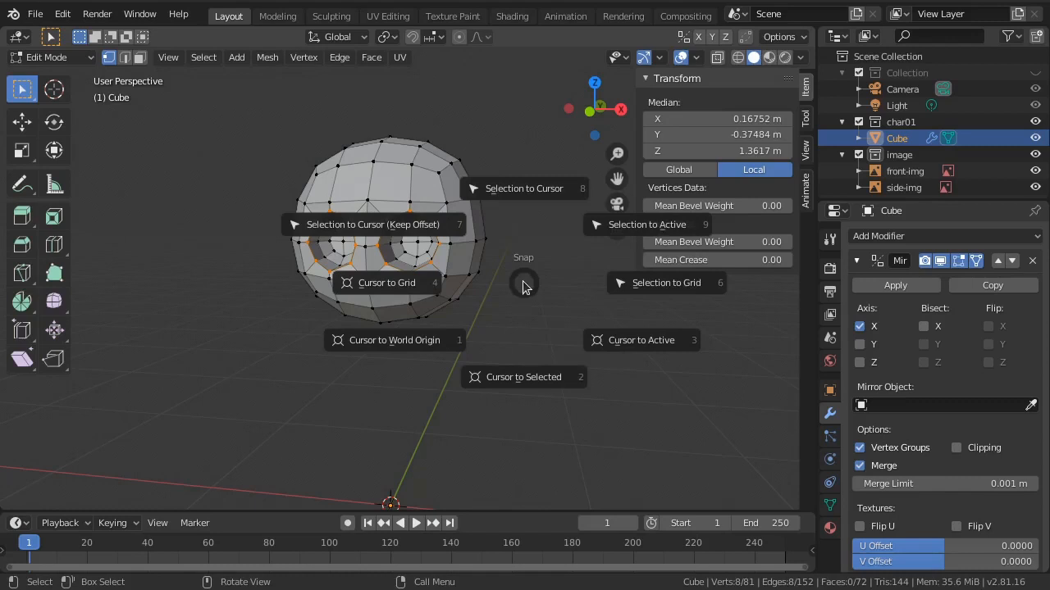
{"action": "left_click", "coordinate": [528, 378]}
Step: In Object Mode, add a UV sphere at the 3D cursor and align it to the front view with the View option
{"action": "key", "text": "Tab"}
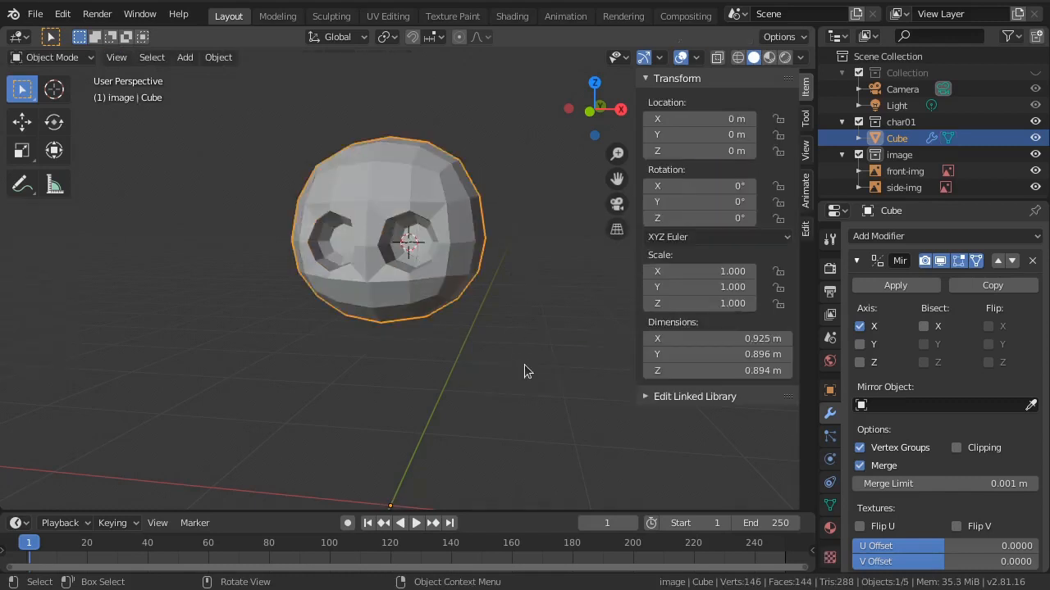
{"action": "key", "text": "shift+a"}
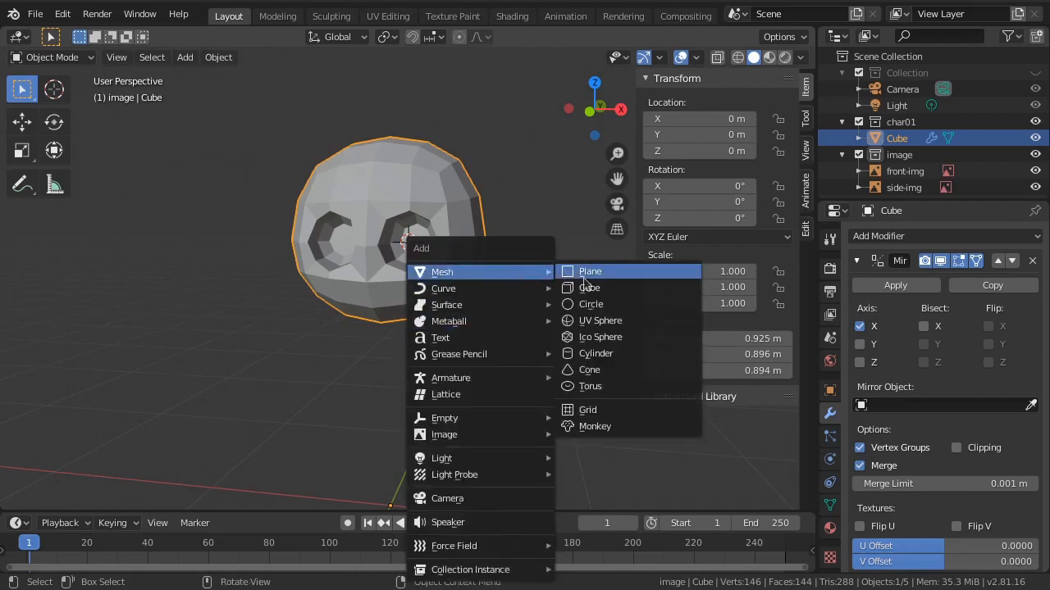
{"action": "left_click", "coordinate": [605, 321]}
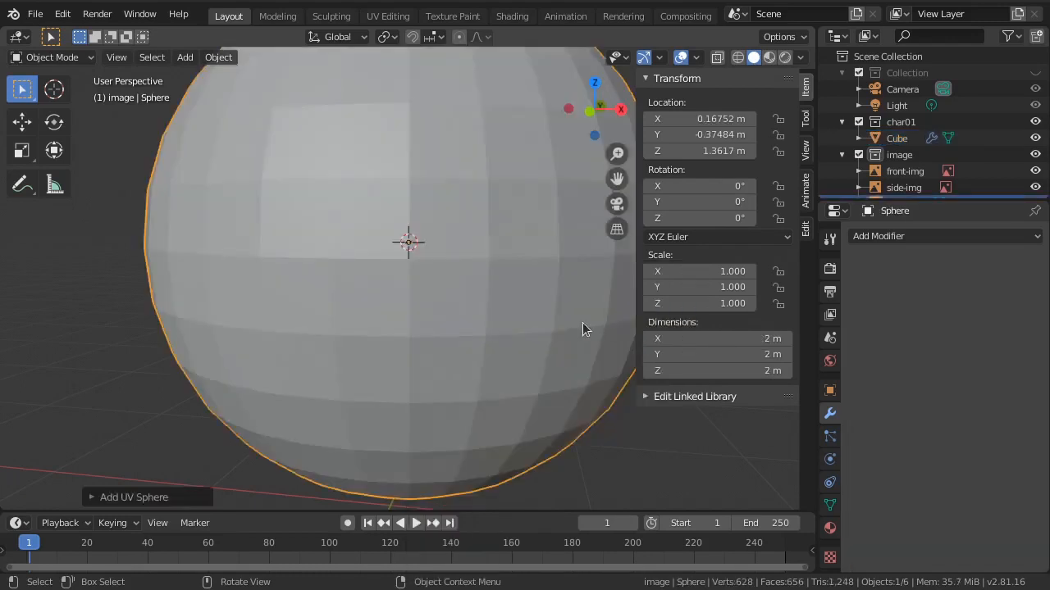
{"action": "key", "text": "KP_1"}
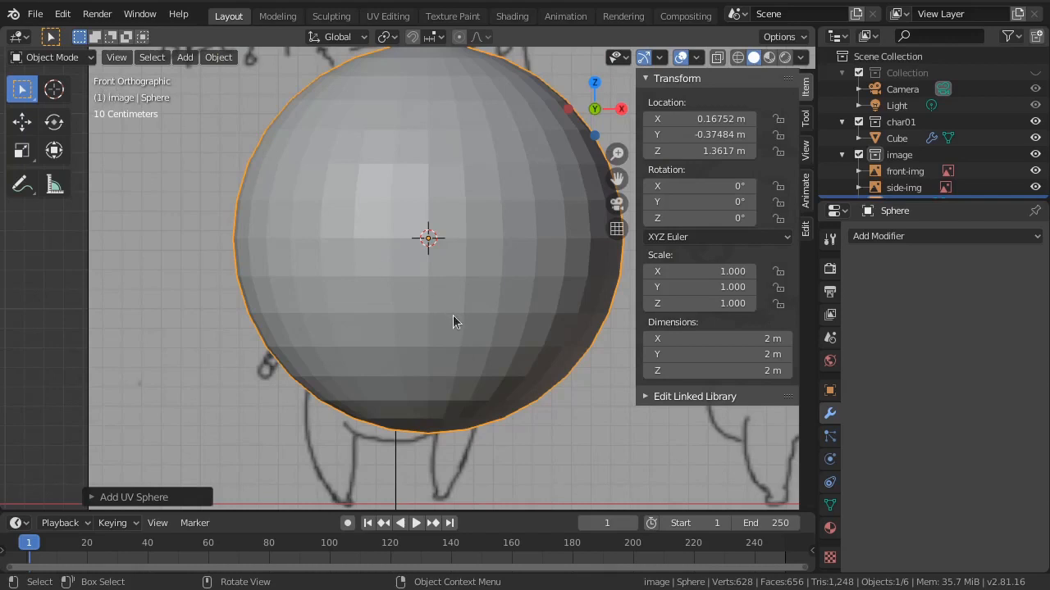
{"action": "left_click", "coordinate": [134, 497]}
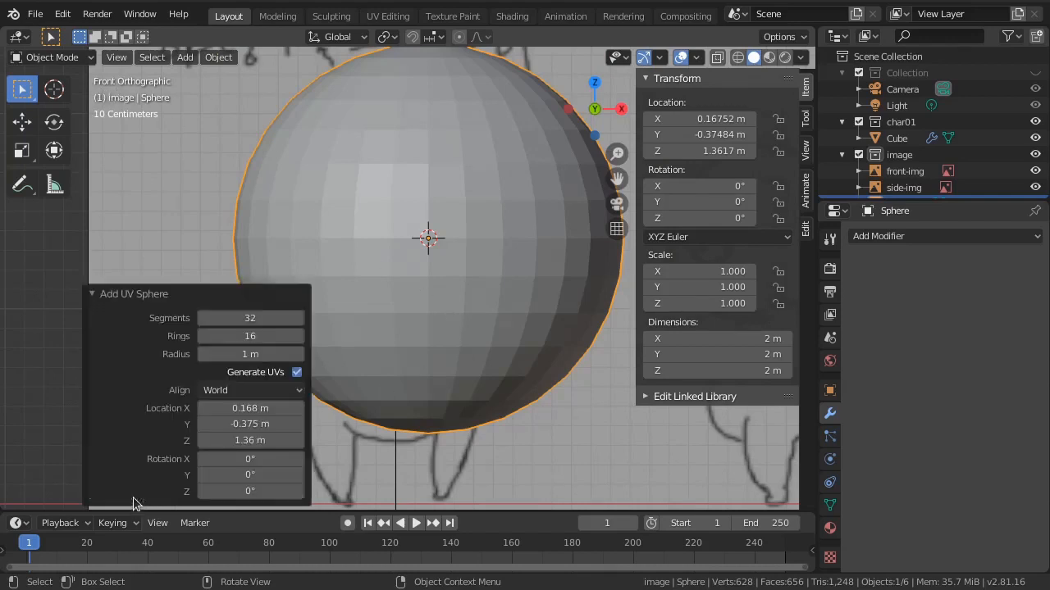
{"action": "left_click", "coordinate": [261, 391]}
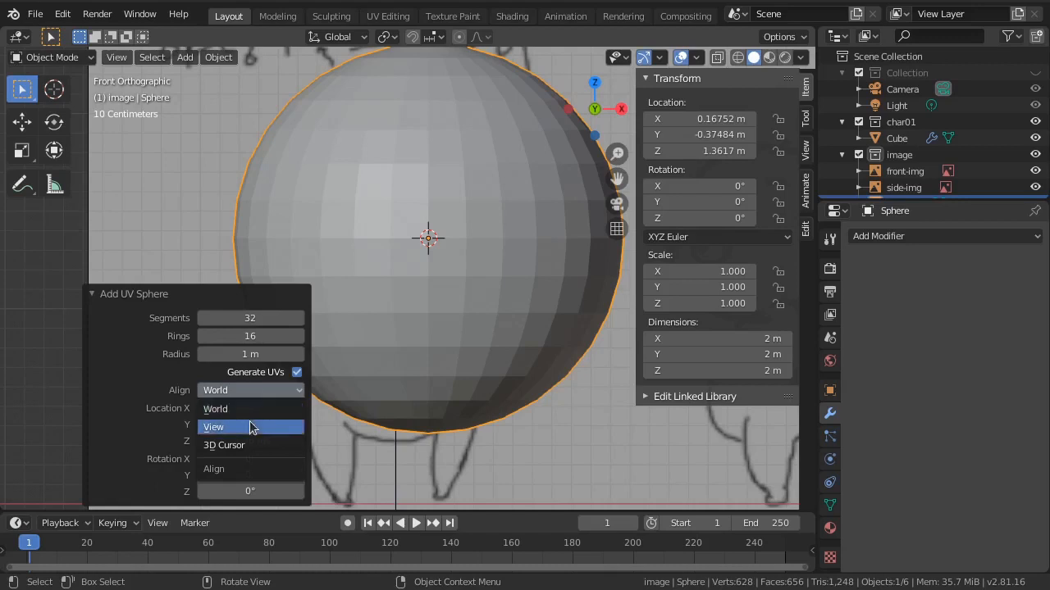
{"action": "left_click", "coordinate": [252, 424]}
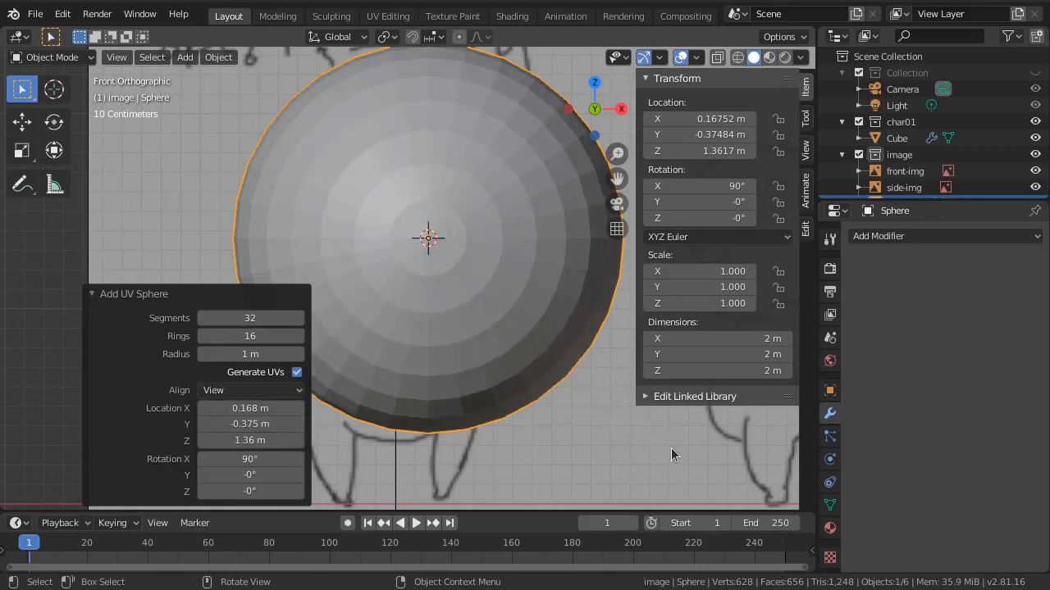
Step: Scale the UV sphere down to about 0.24 m across to fit the eye socket, and apply its rotation and scale
{"action": "key", "text": "s"}
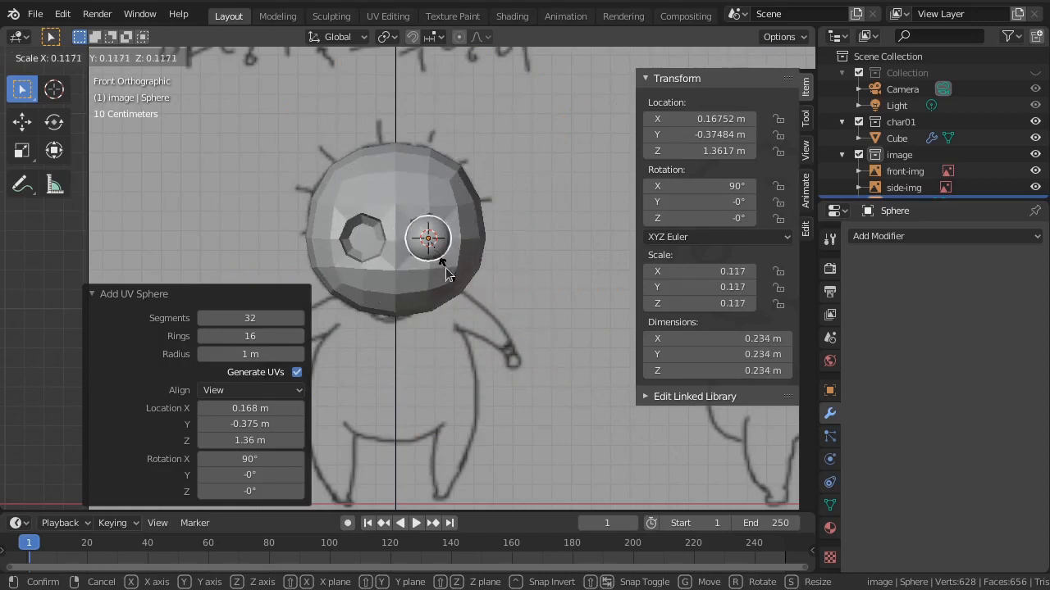
{"action": "left_click", "coordinate": [447, 267]}
{"action": "scroll", "coordinate": [484, 283], "scroll_direction": "up", "scroll_amount": 3}
{"action": "key", "text": "s"}
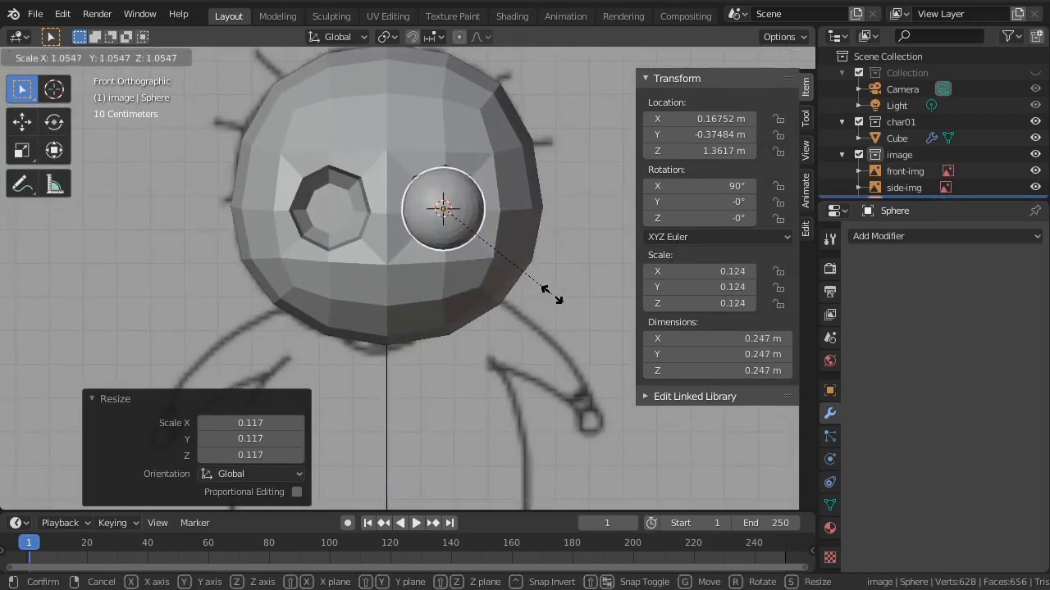
{"action": "left_click", "coordinate": [545, 293]}
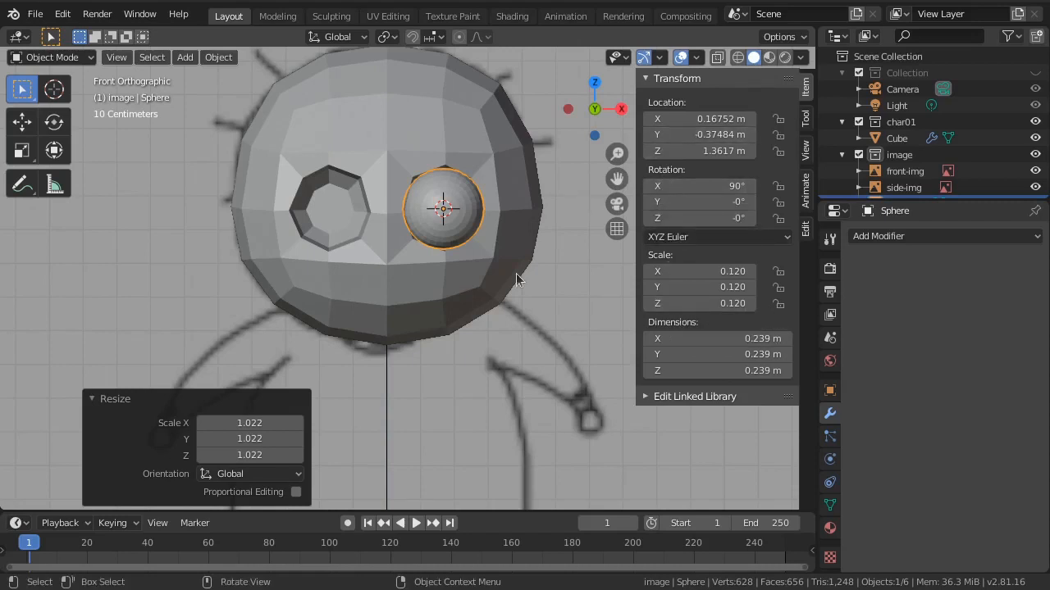
{"action": "key", "text": "ctrl+a"}
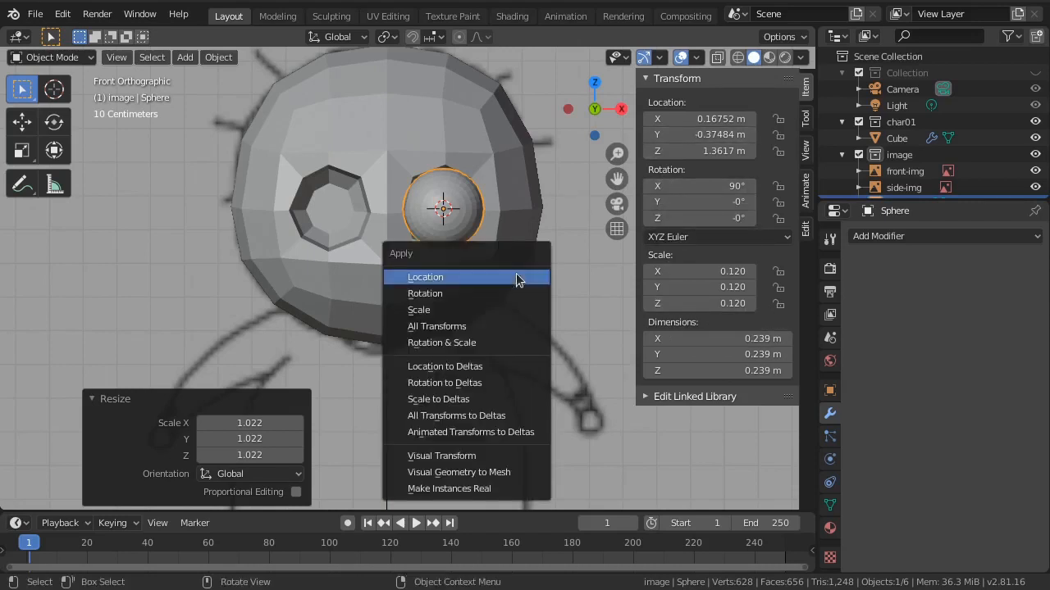
{"action": "left_click", "coordinate": [444, 344]}
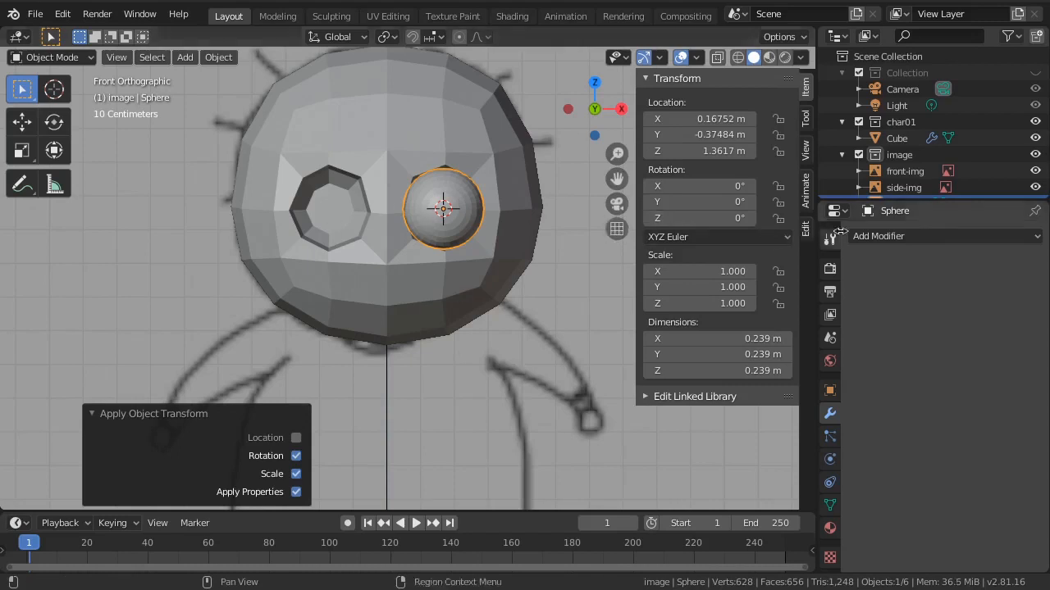
Step: Add a Mirror modifier to the eyeball sphere
{"action": "left_click", "coordinate": [871, 236]}
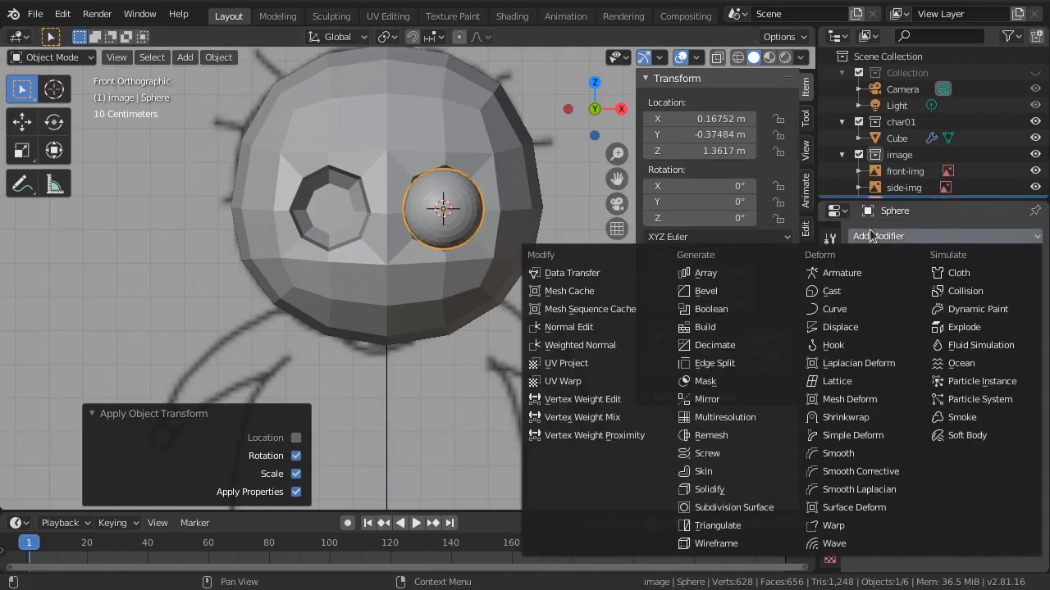
{"action": "left_click", "coordinate": [738, 397]}
{"action": "scroll", "coordinate": [943, 369], "scroll_direction": "down", "scroll_amount": 1}
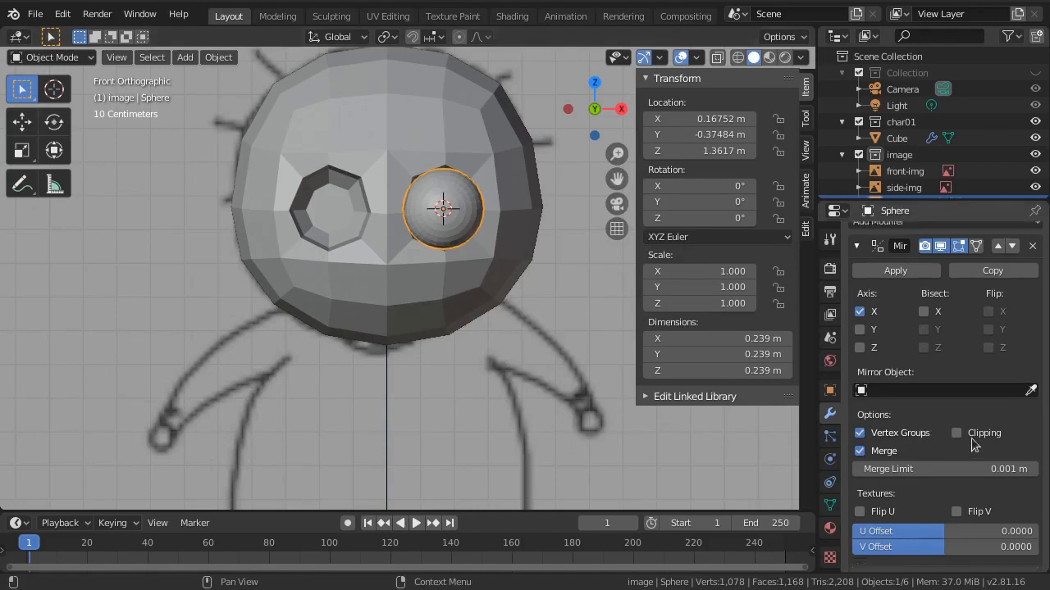
Step: Set the head object Cube as the eye's mirror object and move the eyes about 0.116 m along Y into the sockets
{"action": "left_click", "coordinate": [1032, 390]}
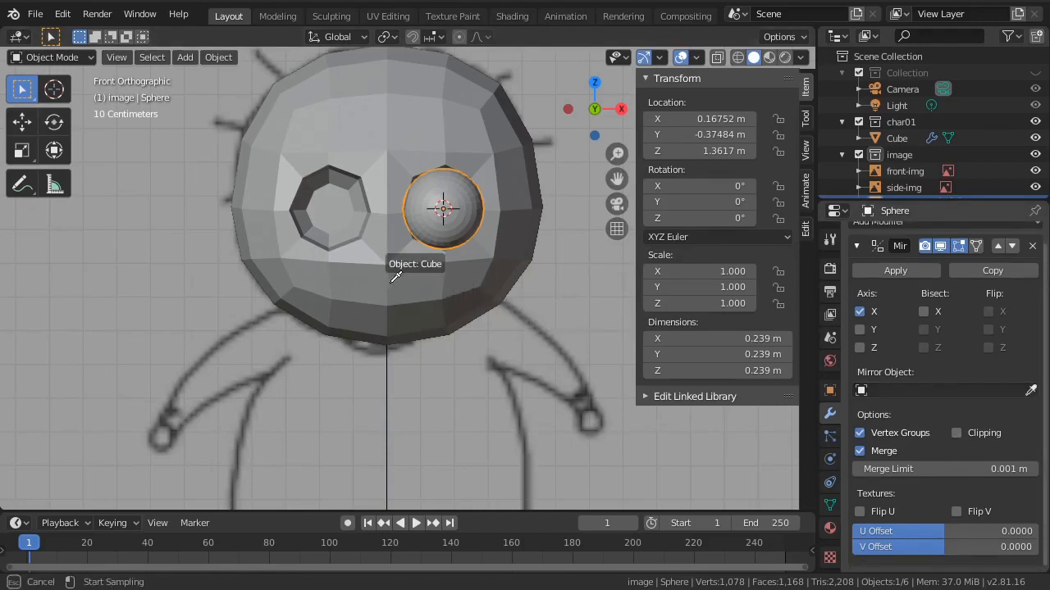
{"action": "left_click", "coordinate": [390, 254]}
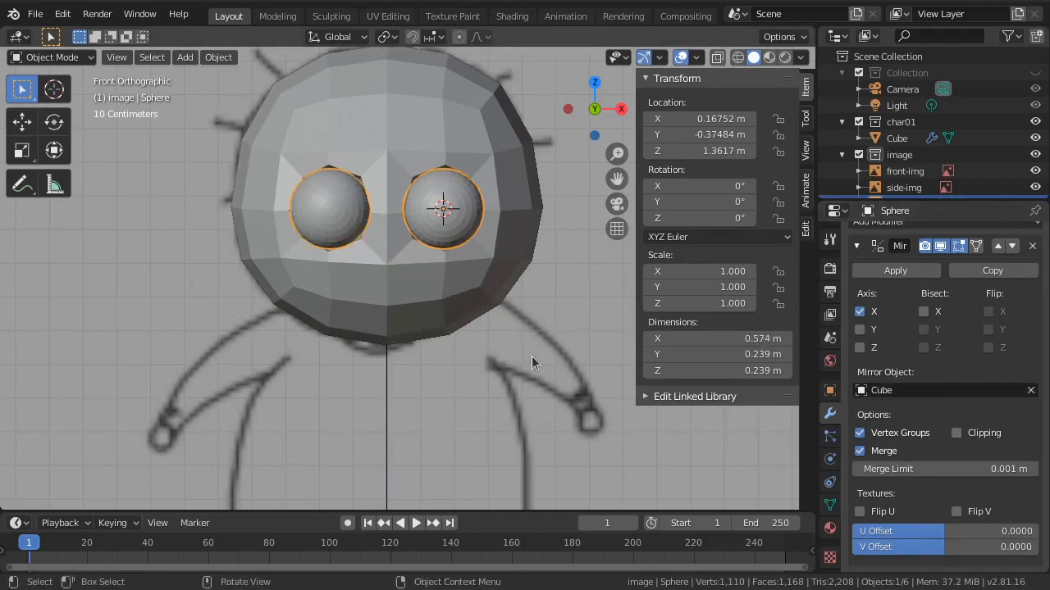
{"action": "middle_click_drag", "start_coordinate": [522, 340], "coordinate": [433, 383]}
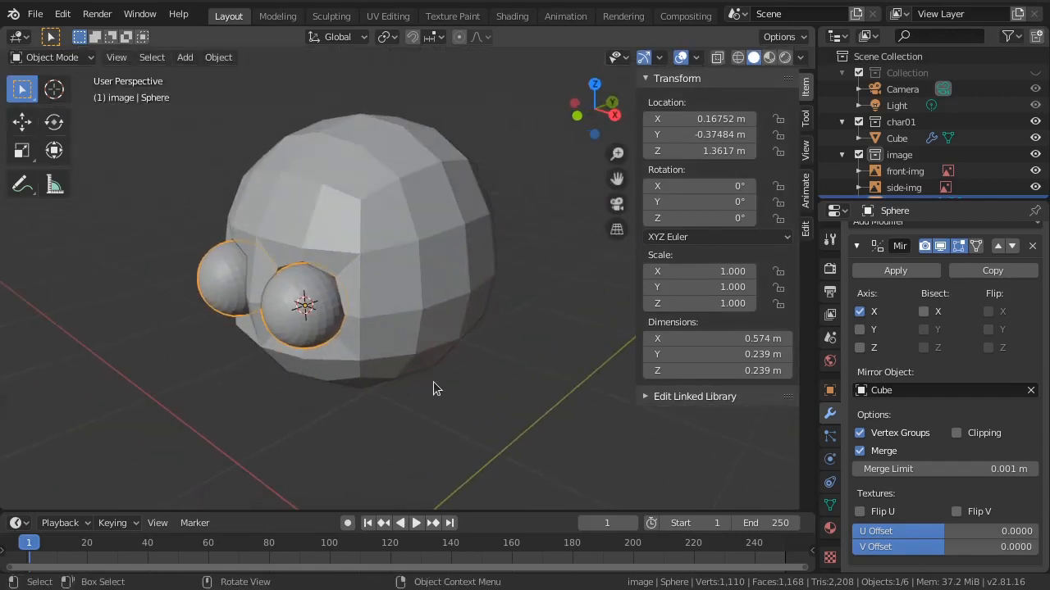
{"action": "key", "text": "g"}
{"action": "key", "text": "y"}
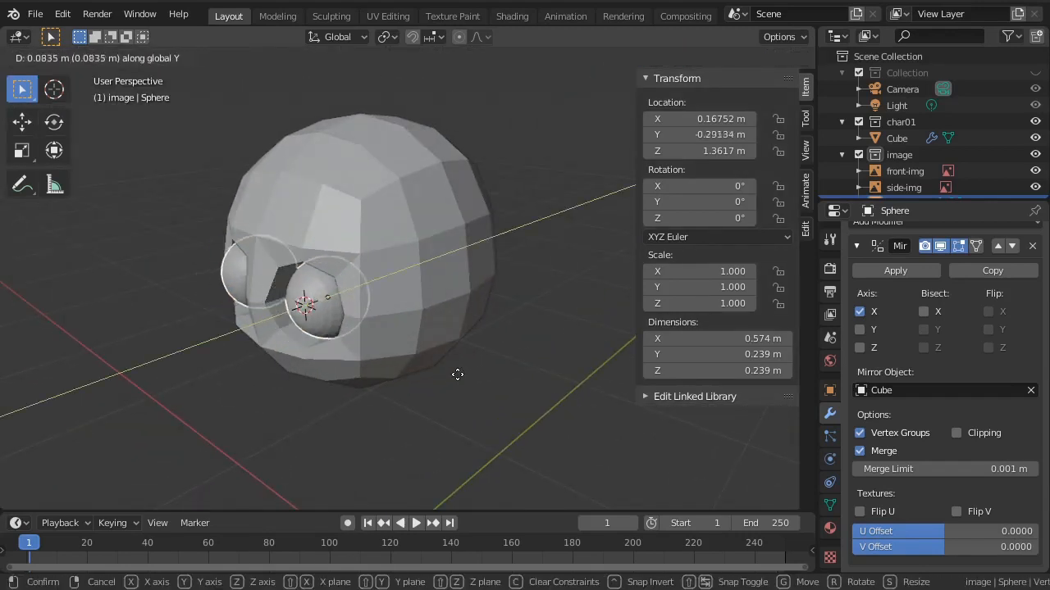
{"action": "left_click", "coordinate": [459, 373]}
{"action": "mouse_move", "coordinate": [461, 372]}
{"action": "middle_mouse_down"}
{"action": "mouse_move", "coordinate": [458, 357]}
{"action": "mouse_move", "coordinate": [471, 372]}
{"action": "middle_mouse_up"}
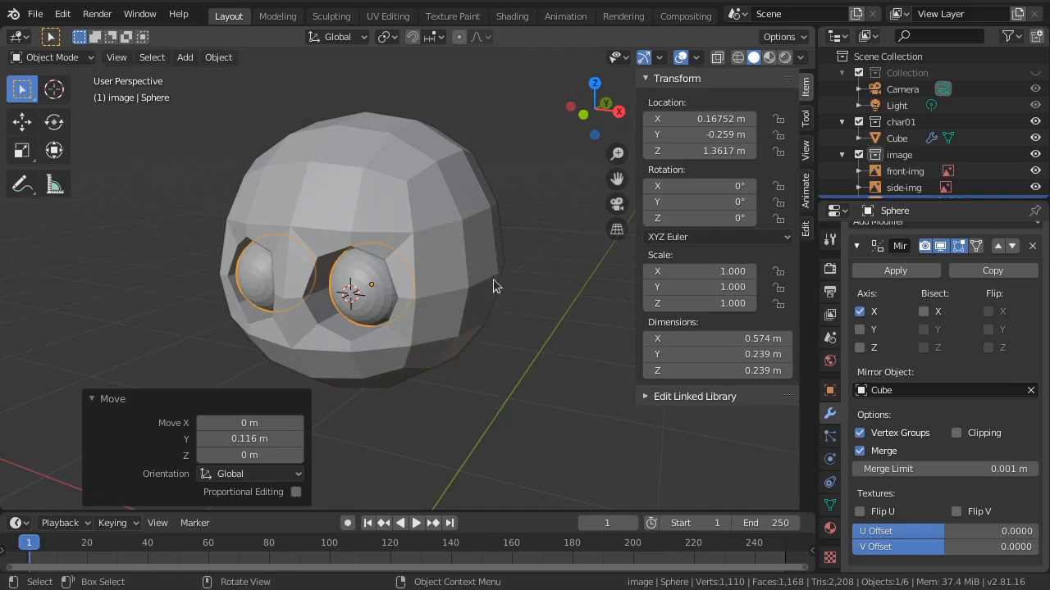
Step: Apply smooth shading to the eye spheres and to the head
{"action": "right_click", "coordinate": [485, 229]}
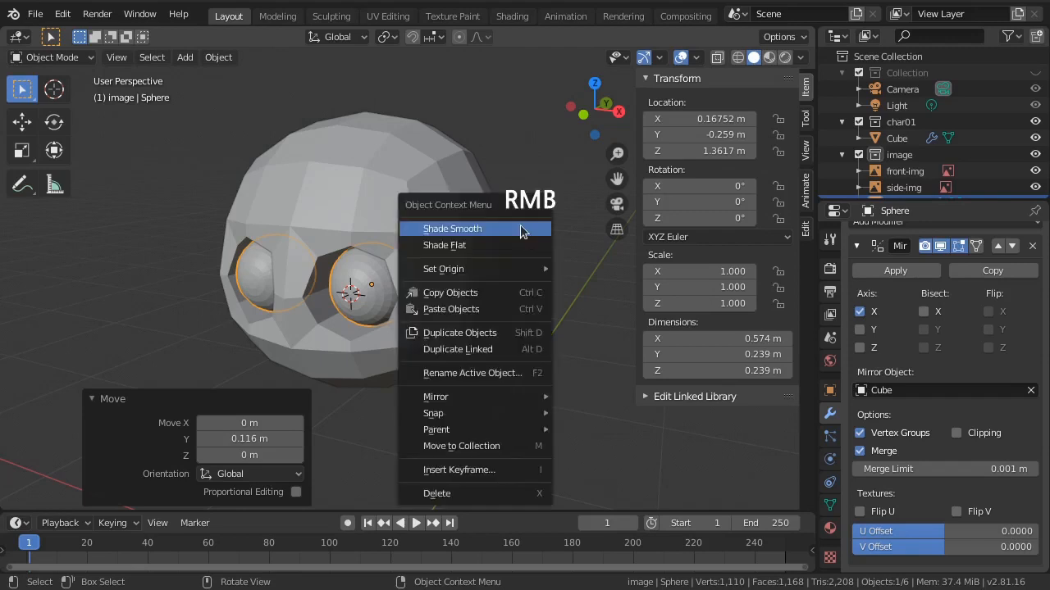
{"action": "left_click", "coordinate": [478, 228]}
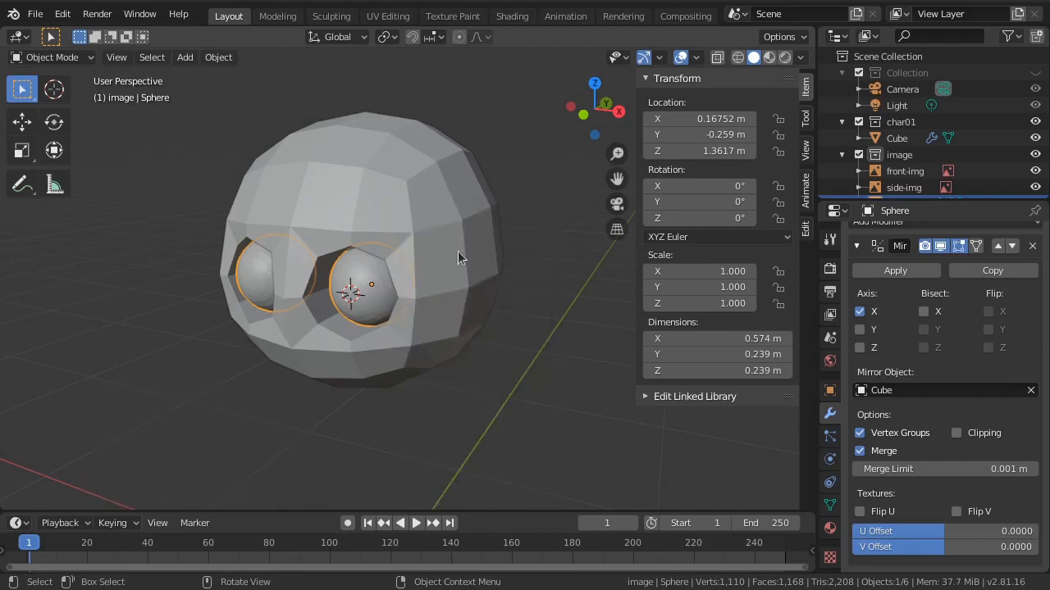
{"action": "left_click", "coordinate": [457, 251]}
{"action": "right_click", "coordinate": [543, 259]}
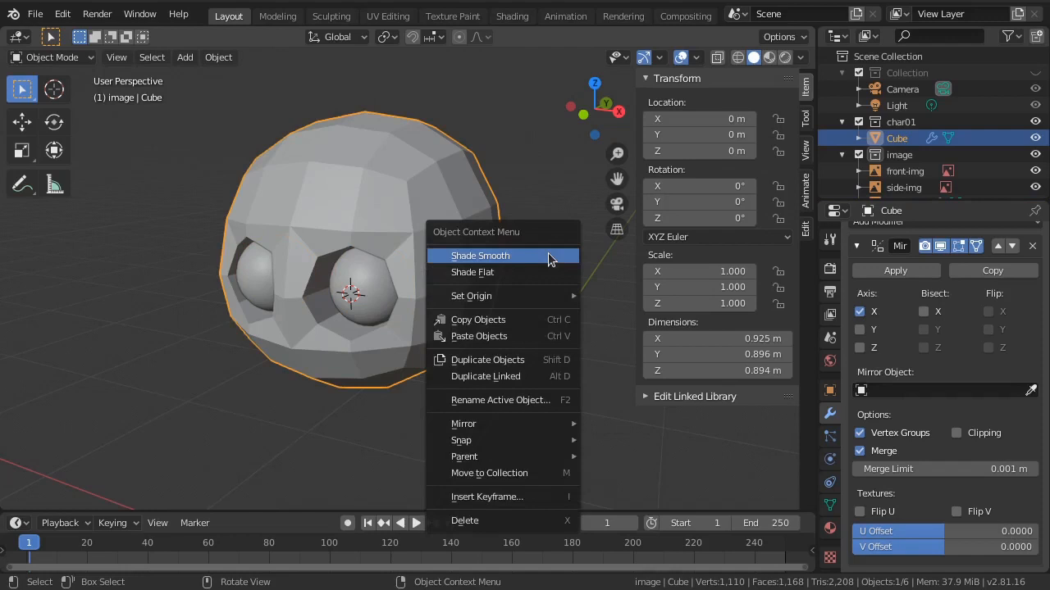
{"action": "left_click", "coordinate": [484, 260]}
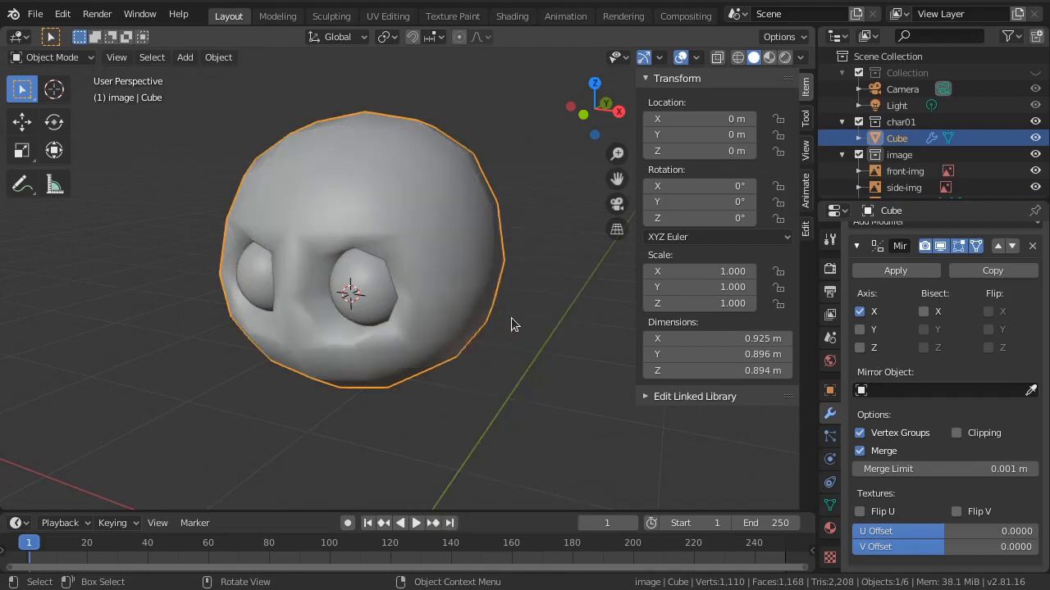
Step: Add subdivision level 2 to the head and level 1 to the eyes, collapsing the Mirror modifier settings on both
{"action": "mouse_move", "coordinate": [466, 332]}
{"action": "middle_mouse_down"}
{"action": "mouse_move", "coordinate": [511, 320]}
{"action": "mouse_move", "coordinate": [495, 320]}
{"action": "mouse_move", "coordinate": [473, 347]}
{"action": "mouse_move", "coordinate": [468, 307]}
{"action": "mouse_move", "coordinate": [469, 326]}
{"action": "middle_mouse_up"}
{"action": "key", "text": "ctrl+2"}
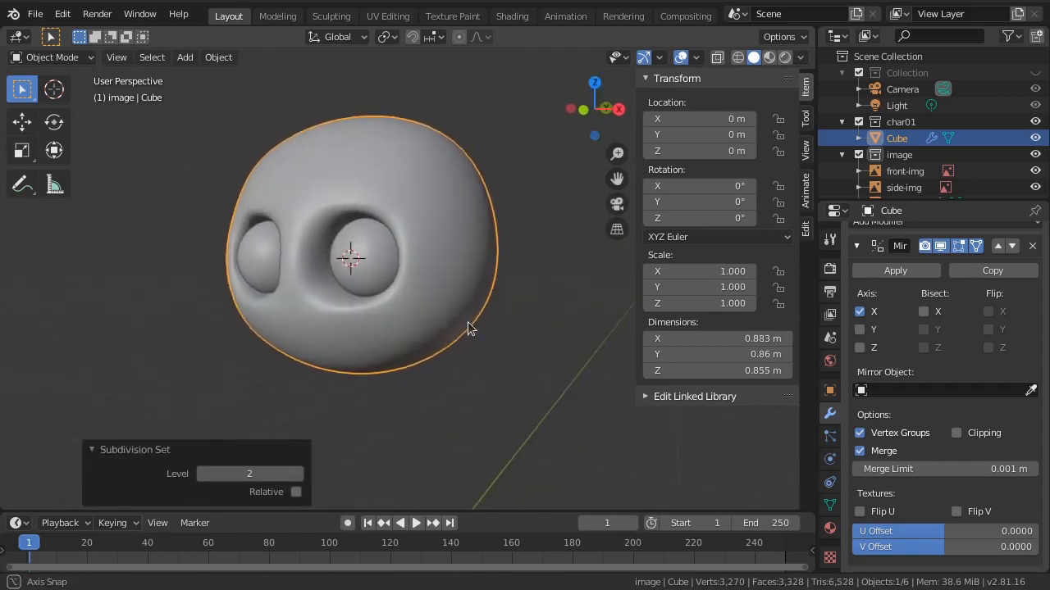
{"action": "left_click", "coordinate": [386, 263]}
{"action": "key", "text": "ctrl+1"}
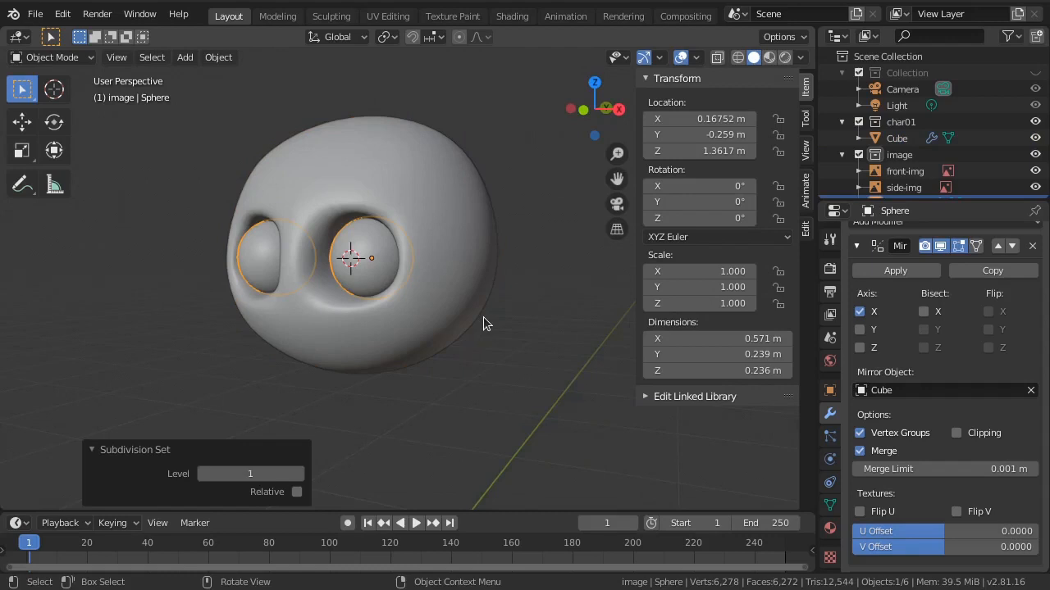
{"action": "left_click", "coordinate": [856, 245]}
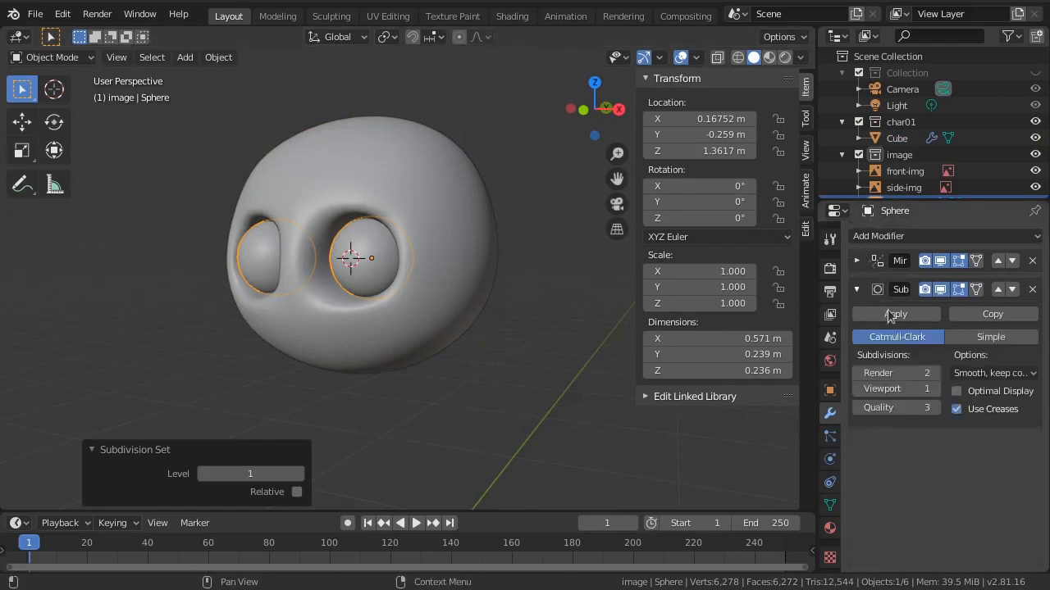
{"action": "left_click", "coordinate": [470, 260]}
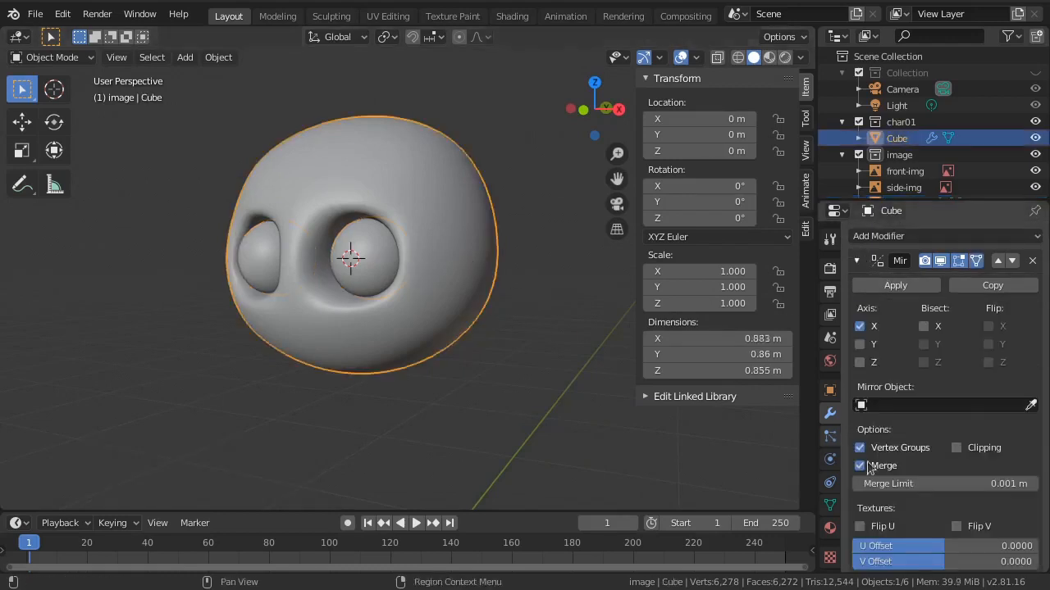
{"action": "left_click", "coordinate": [856, 260]}
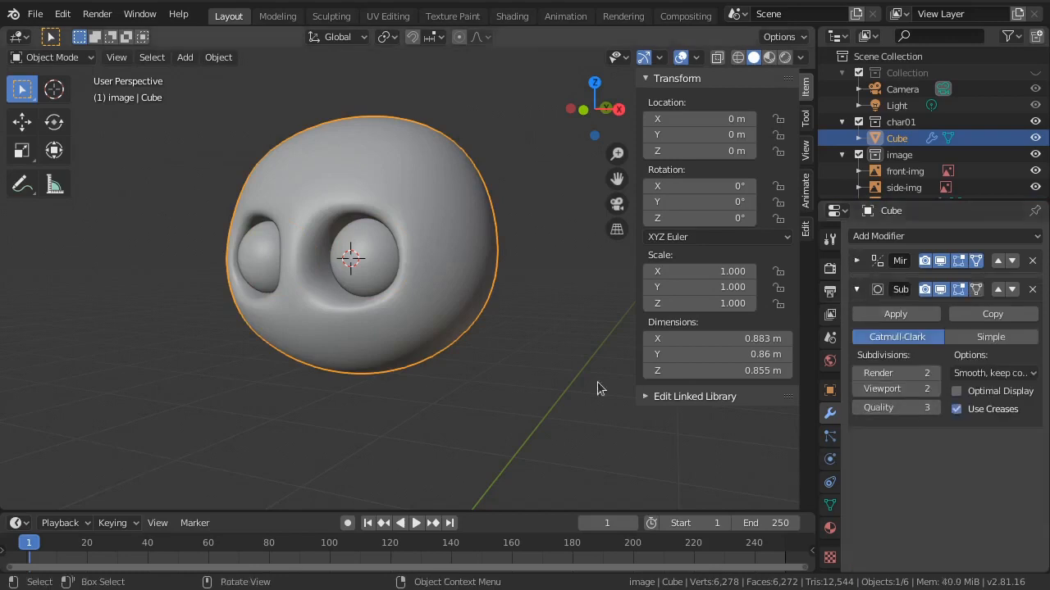
{"action": "middle_click_drag", "start_coordinate": [602, 388], "coordinate": [473, 365]}
{"action": "key", "text": "KP_1"}
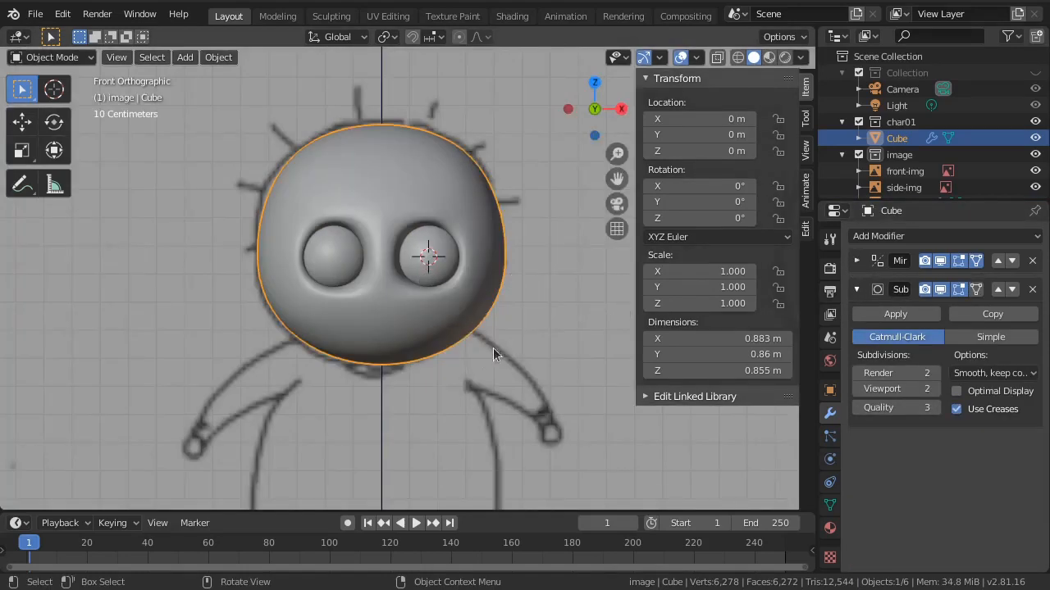
{"action": "key", "text": "s"}
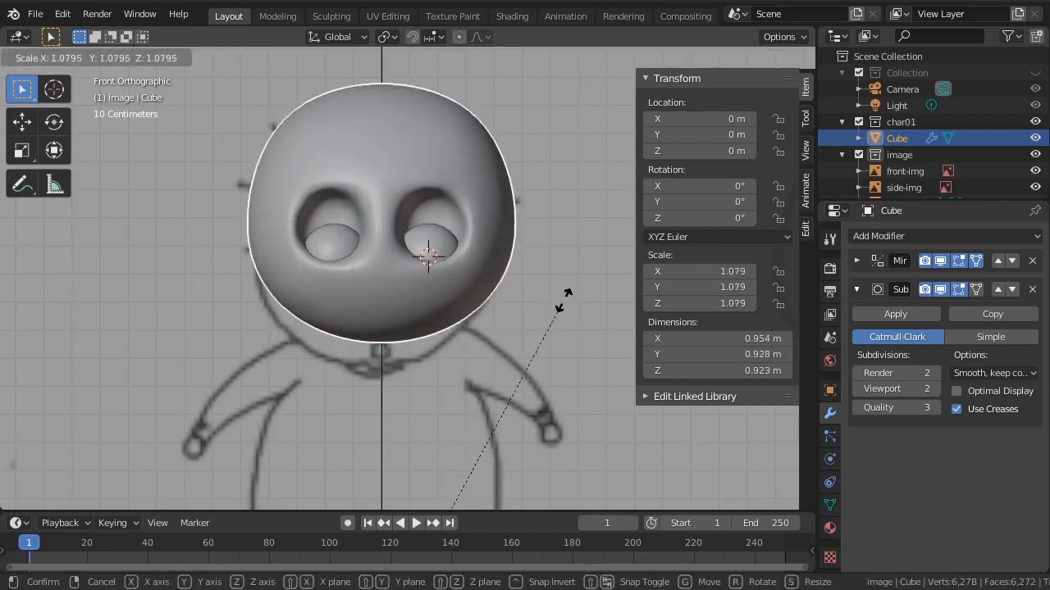
{"action": "right_click", "coordinate": [563, 304]}
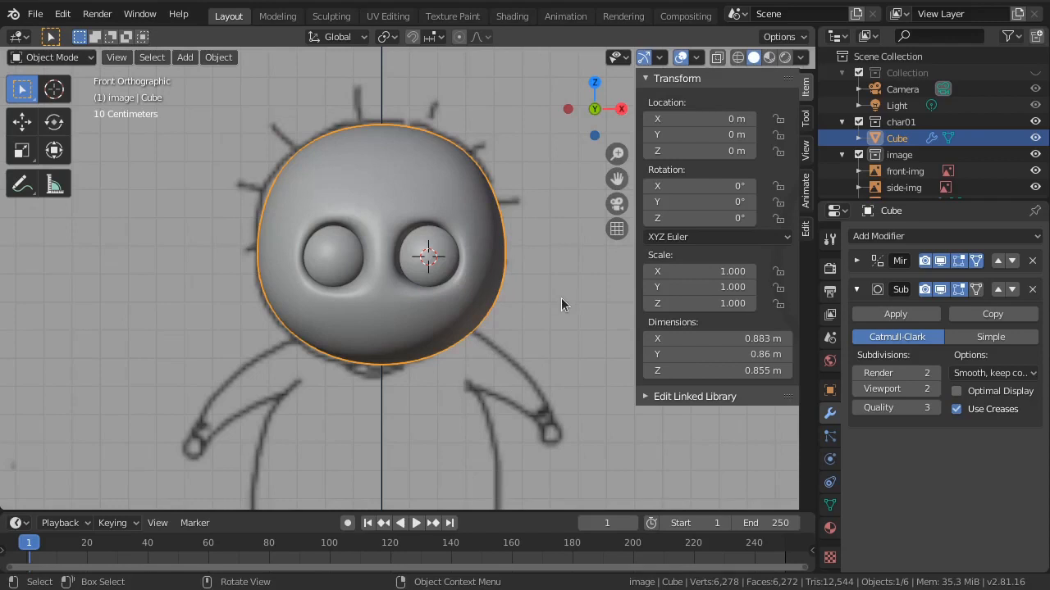
{"action": "mouse_move", "coordinate": [466, 405]}
{"action": "middle_mouse_down", "text": "shift"}
{"action": "mouse_move", "coordinate": [484, 265]}
{"action": "mouse_move", "coordinate": [461, 128]}
{"action": "middle_mouse_up", "text": "shift"}
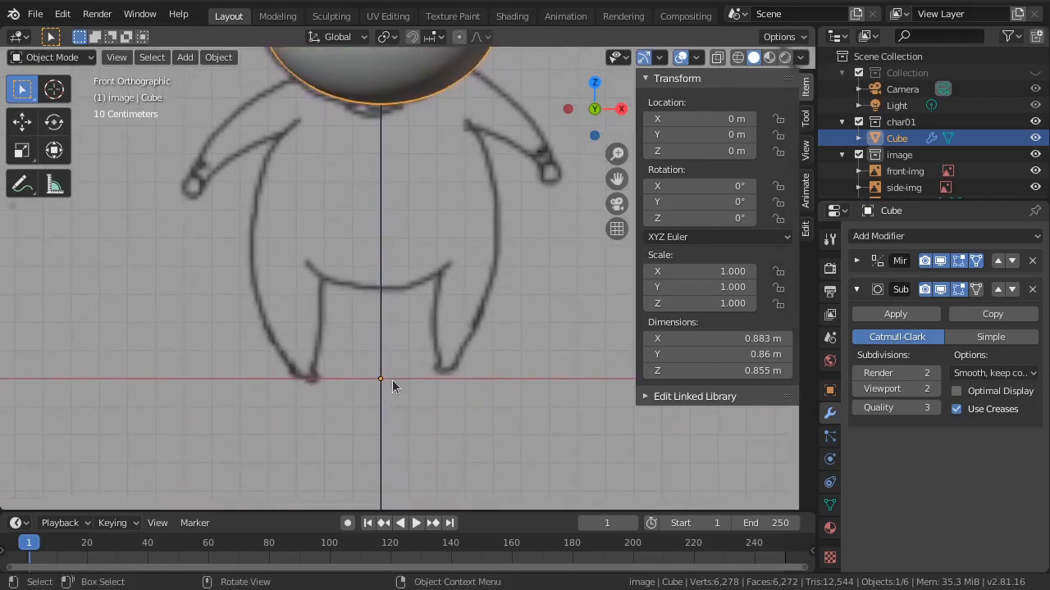
{"action": "key", "text": "s"}
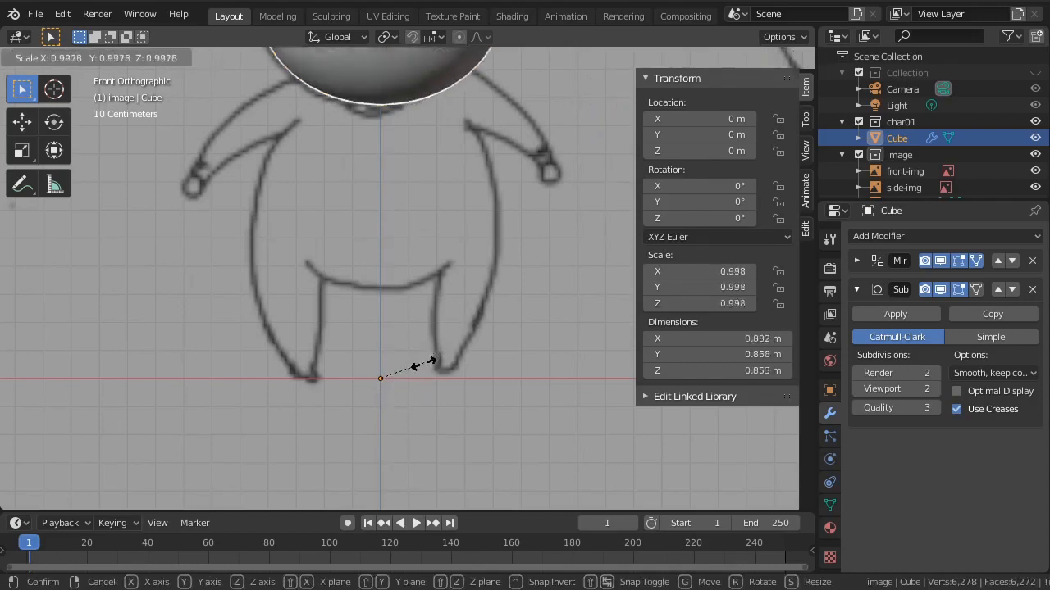
{"action": "key", "text": "Escape"}
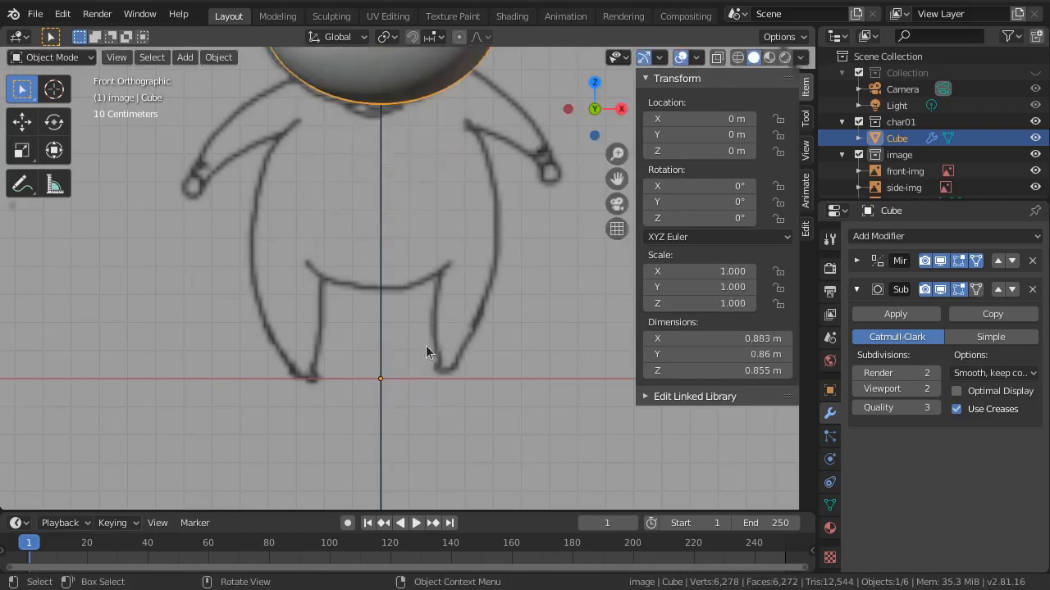
{"action": "middle_click_drag", "start_coordinate": [461, 299], "coordinate": [450, 496], "text": "shift"}
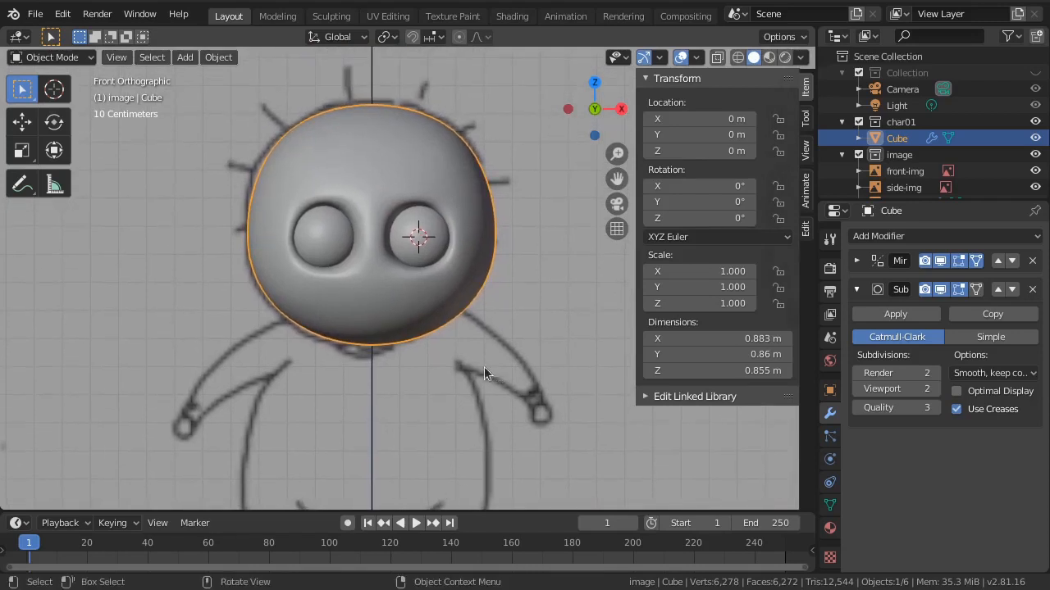
Step: In Edit Mode, turn off the head's Mirror modifier in the viewport and snap the 3D cursor to the head's open centre edge loop
{"action": "key", "text": "Tab"}
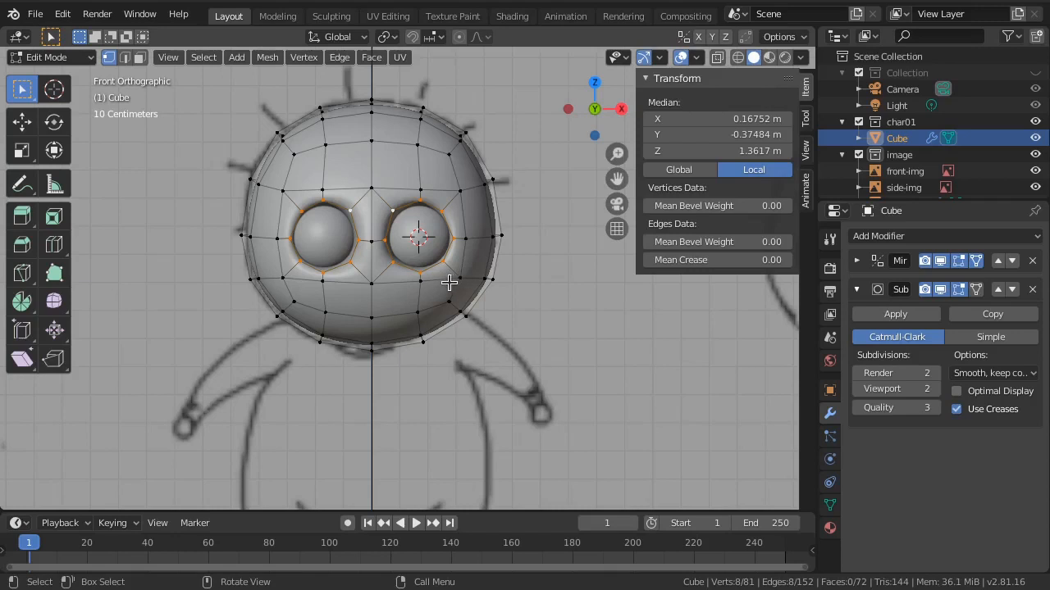
{"action": "left_click", "coordinate": [941, 260]}
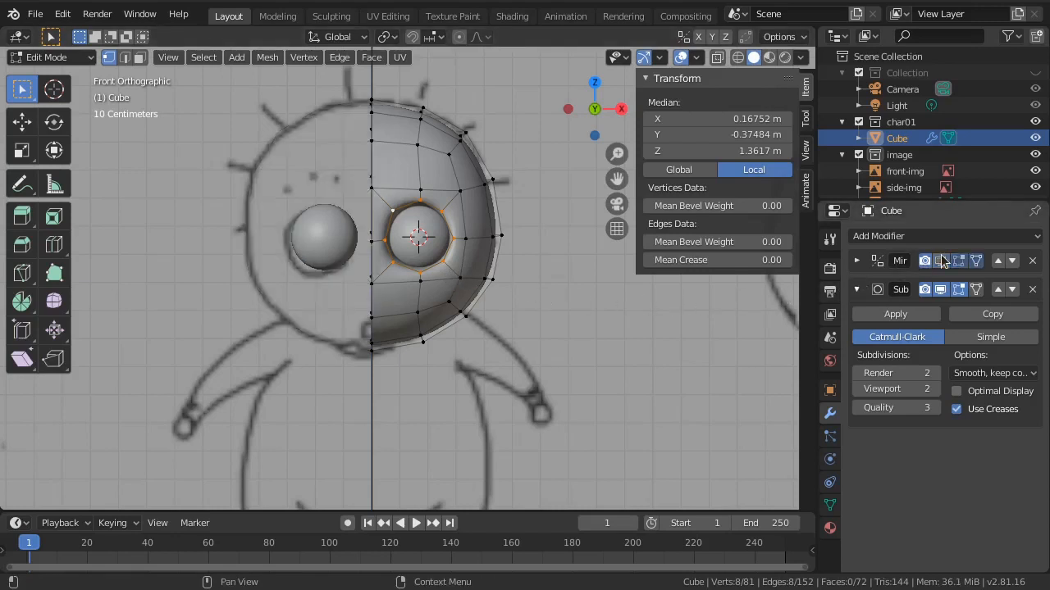
{"action": "middle_click_drag", "start_coordinate": [509, 287], "coordinate": [443, 284]}
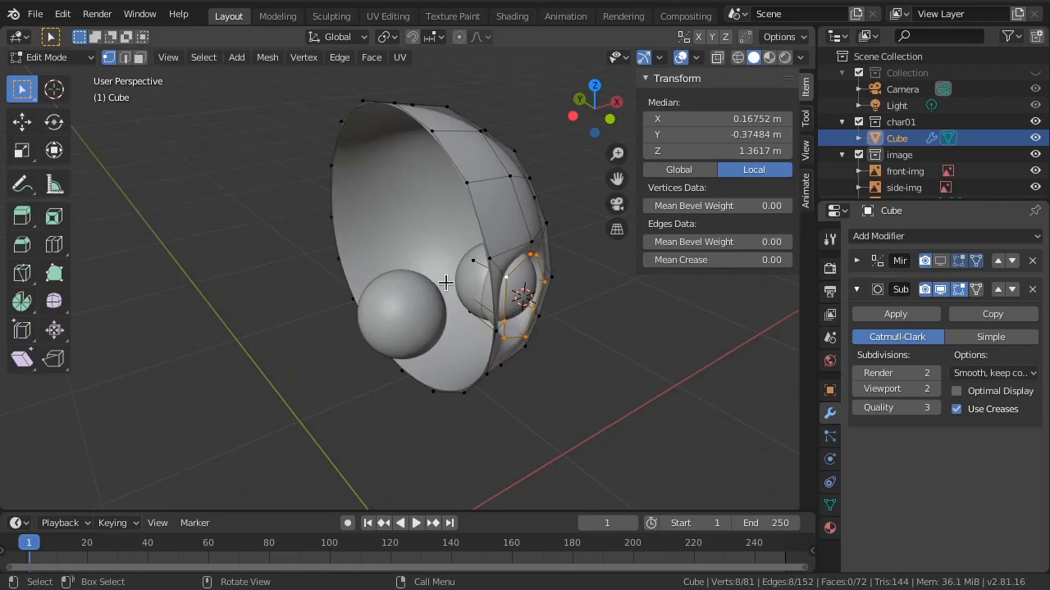
{"action": "left_click", "coordinate": [477, 216], "text": "alt"}
{"action": "middle_click_drag", "start_coordinate": [525, 344], "coordinate": [574, 386]}
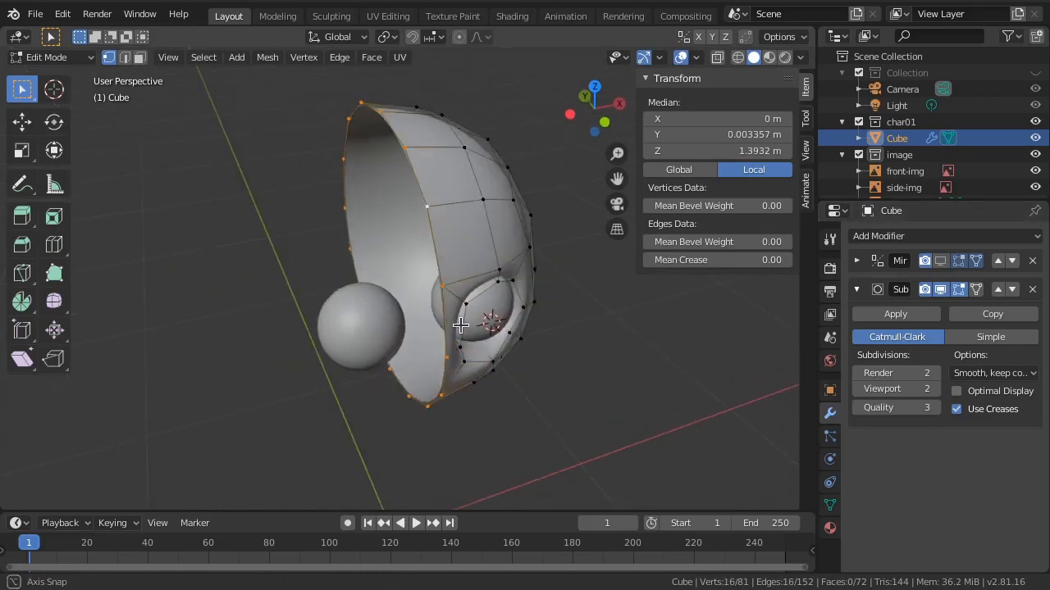
{"action": "key", "text": "shift+s"}
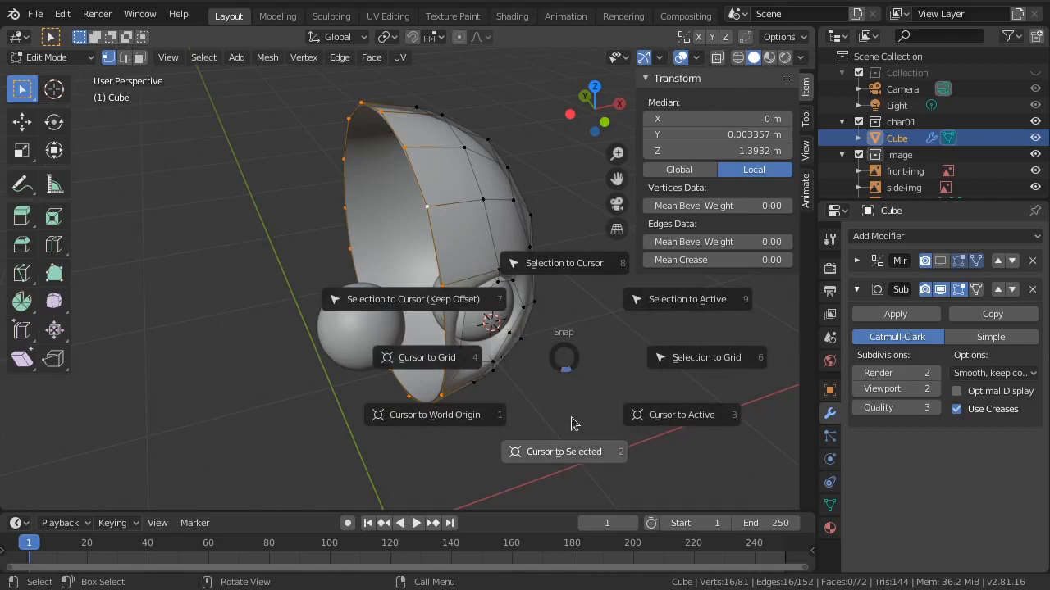
{"action": "left_click", "coordinate": [562, 452]}
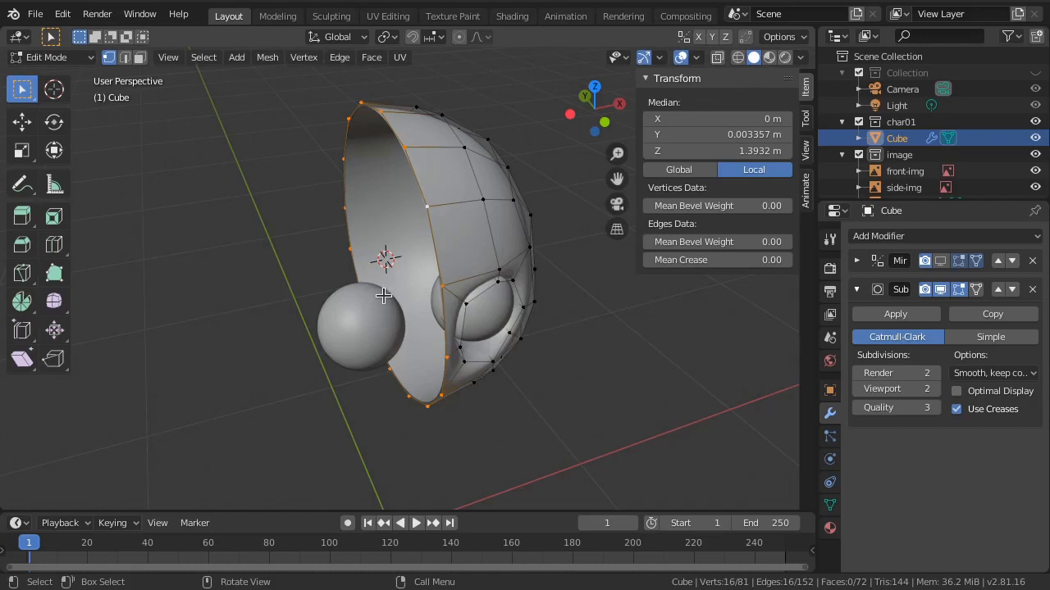
Step: Return to Object Mode in front view and set the transform pivot point to 3D Cursor
{"action": "mouse_move", "coordinate": [388, 290]}
{"action": "middle_mouse_down"}
{"action": "mouse_move", "coordinate": [479, 311]}
{"action": "mouse_move", "coordinate": [483, 293]}
{"action": "middle_mouse_up"}
{"action": "key", "text": "KP_1"}
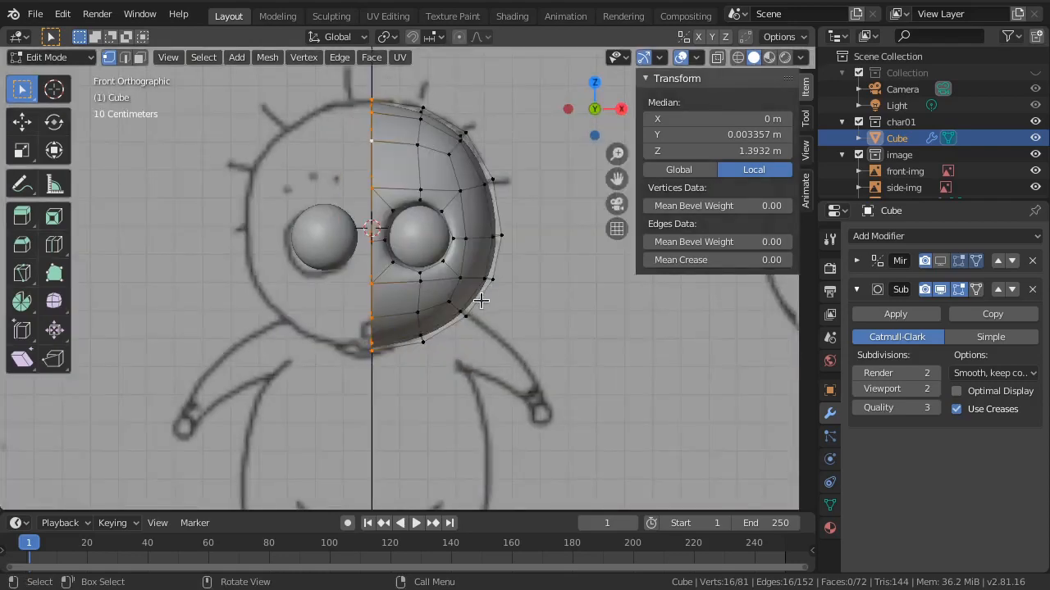
{"action": "key", "text": "Tab"}
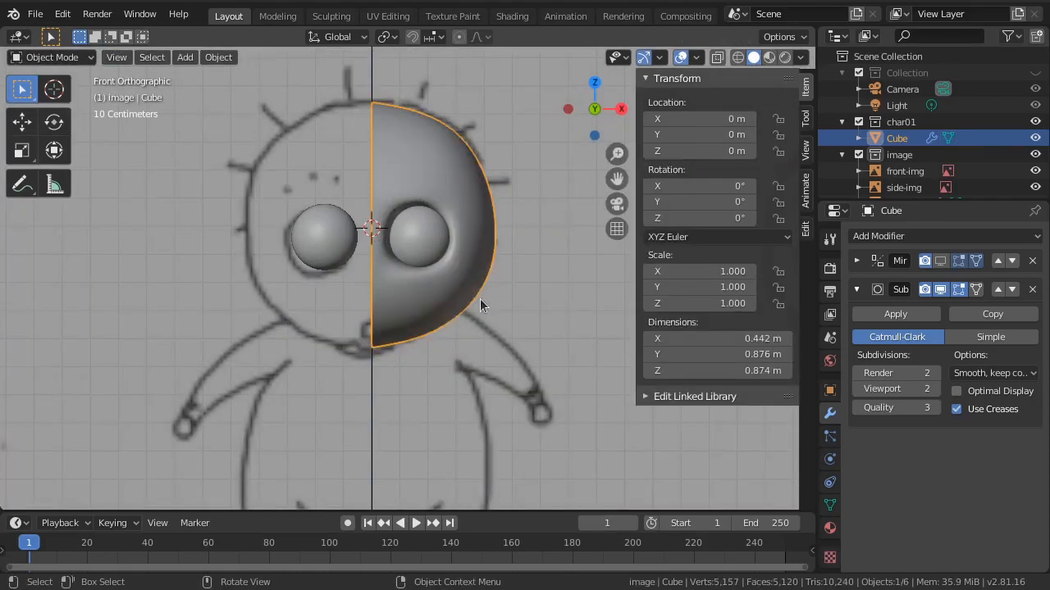
{"action": "left_click", "coordinate": [392, 36]}
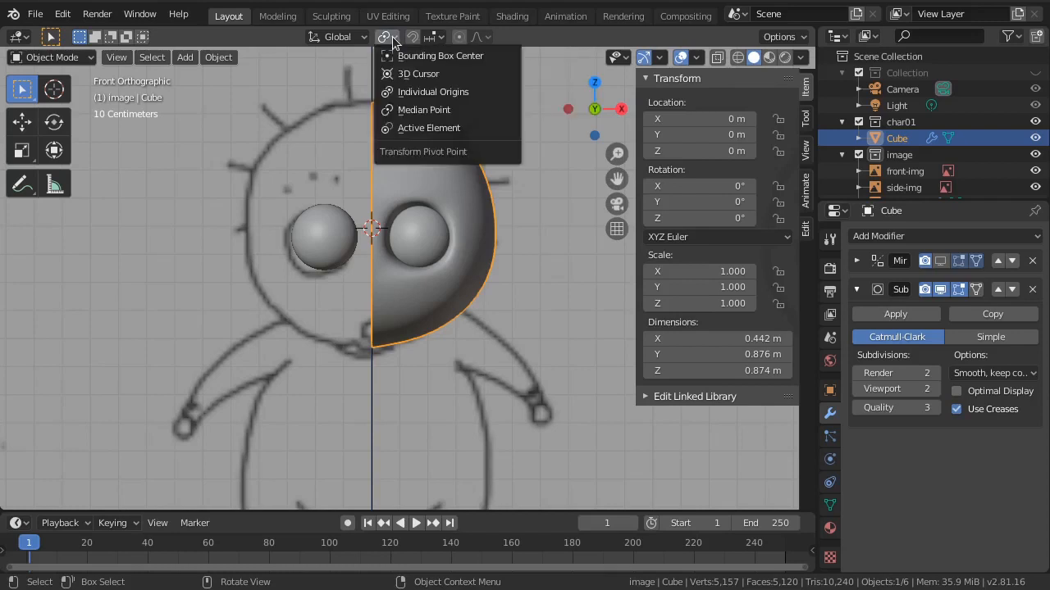
{"action": "left_click", "coordinate": [438, 76]}
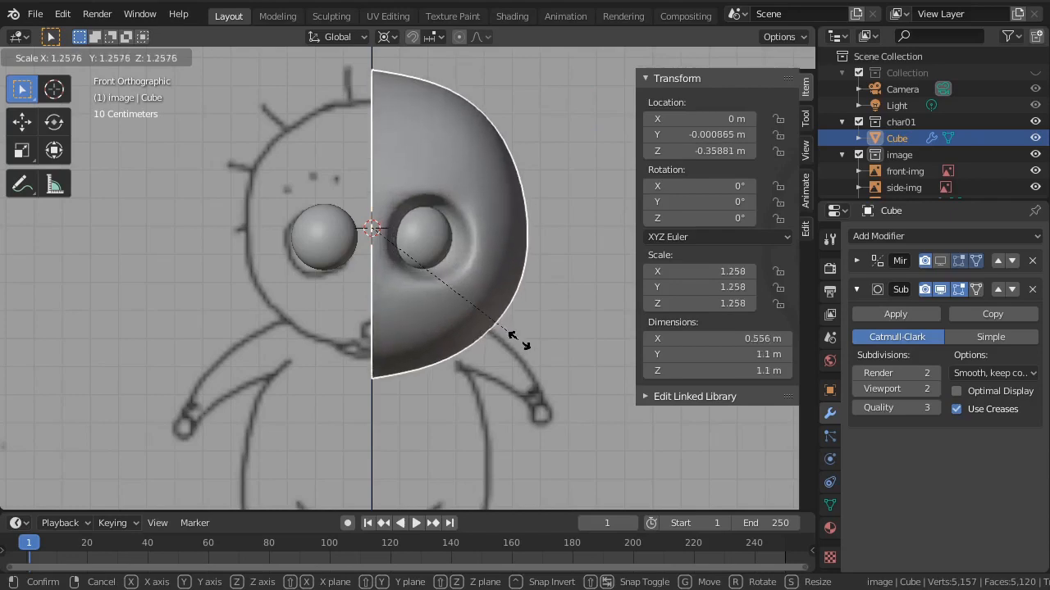
{"action": "key", "text": "Escape"}
Step: Show the scene in wireframe and scale the half head by about 1.056 to fit the reference outline
{"action": "key", "text": "shift+z"}
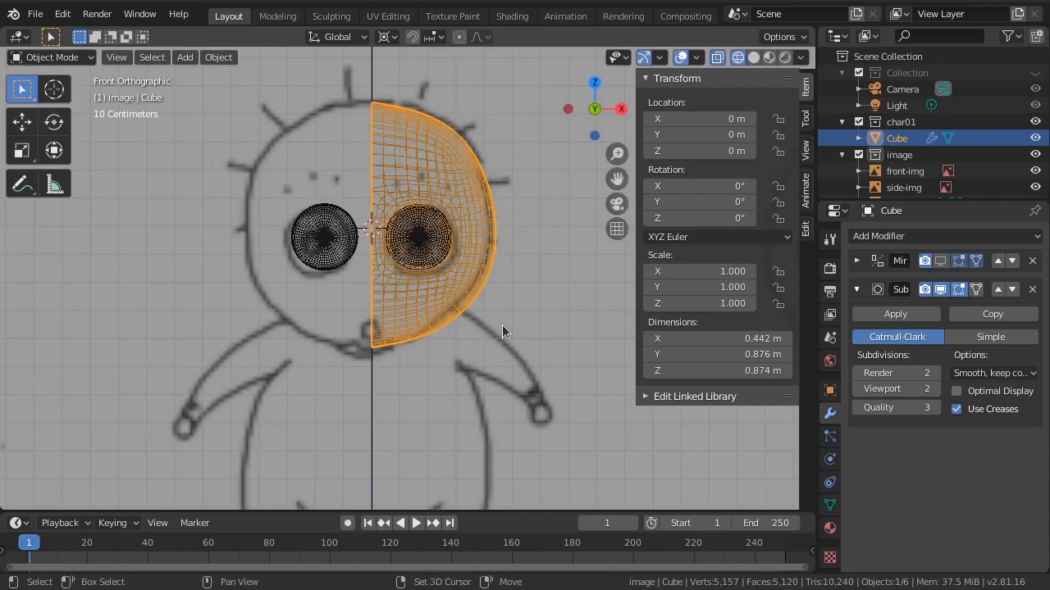
{"action": "key", "text": "s"}
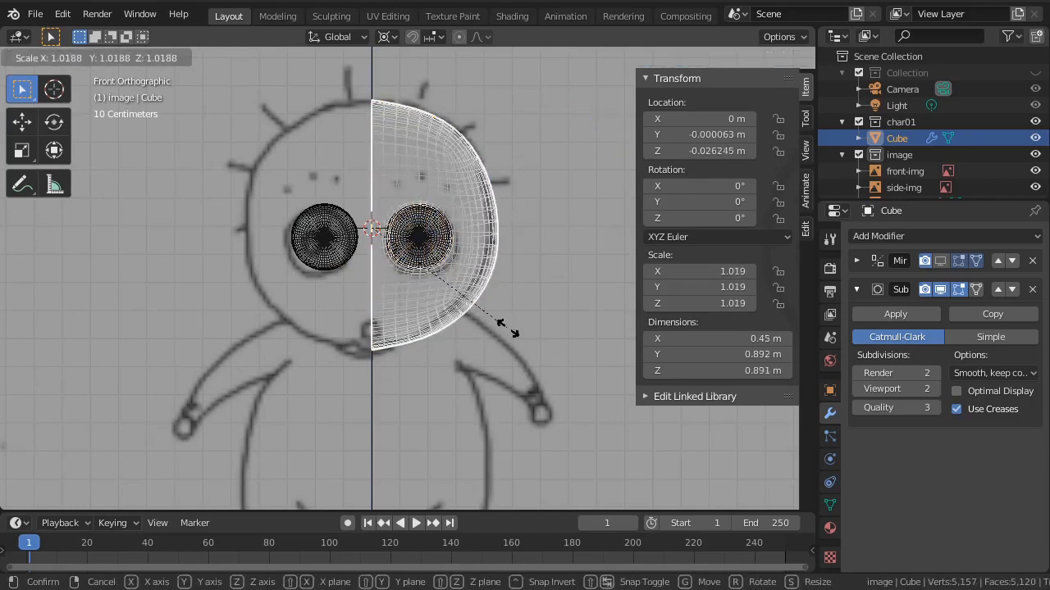
{"action": "left_click", "coordinate": [511, 328]}
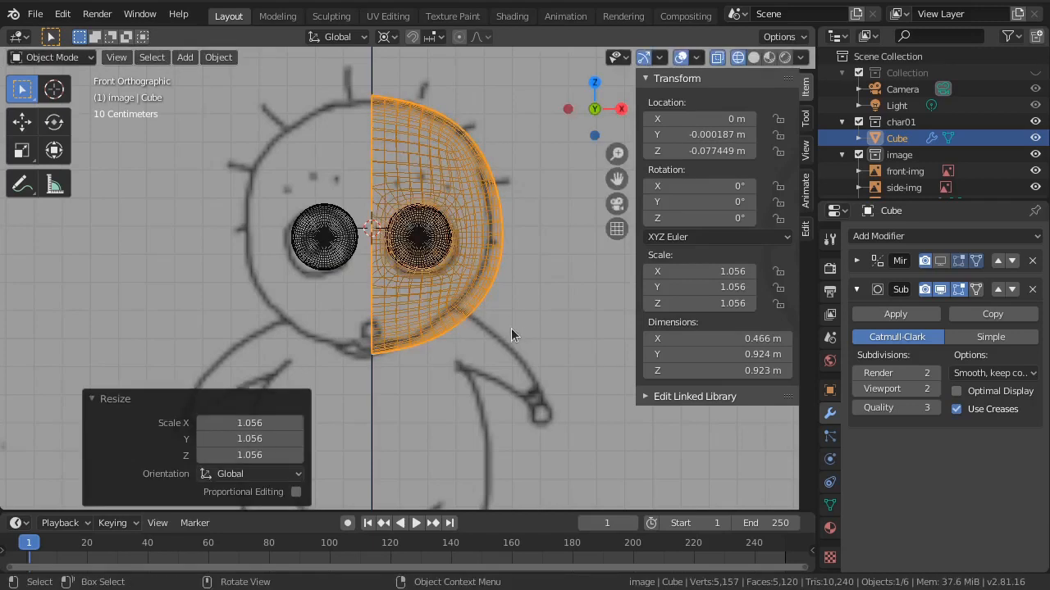
Step: Apply the scale of the half head and return the scene to solid shading
{"action": "key", "text": "ctrl+a"}
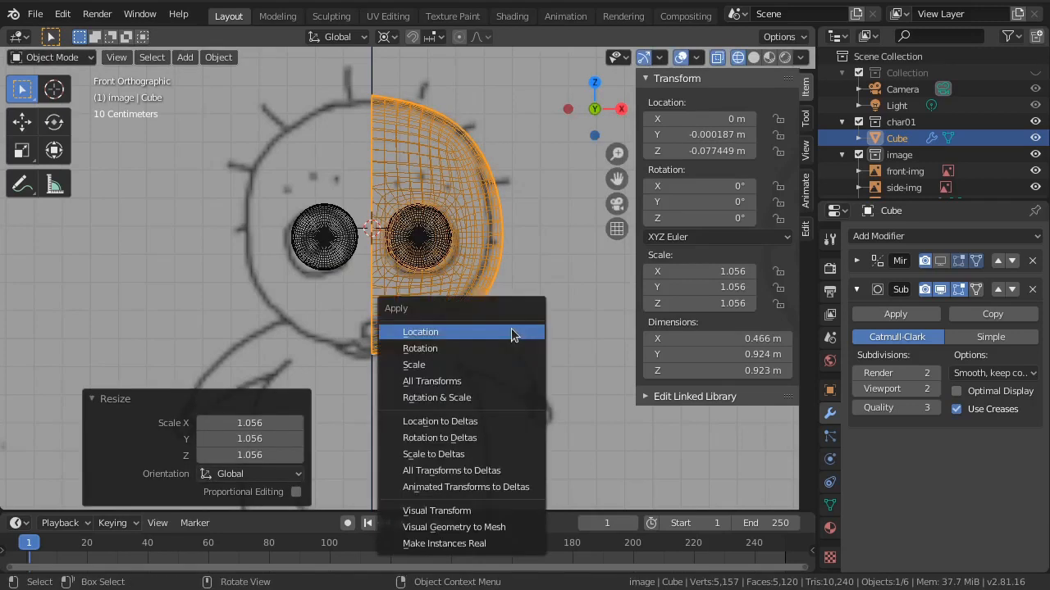
{"action": "left_click", "coordinate": [506, 365]}
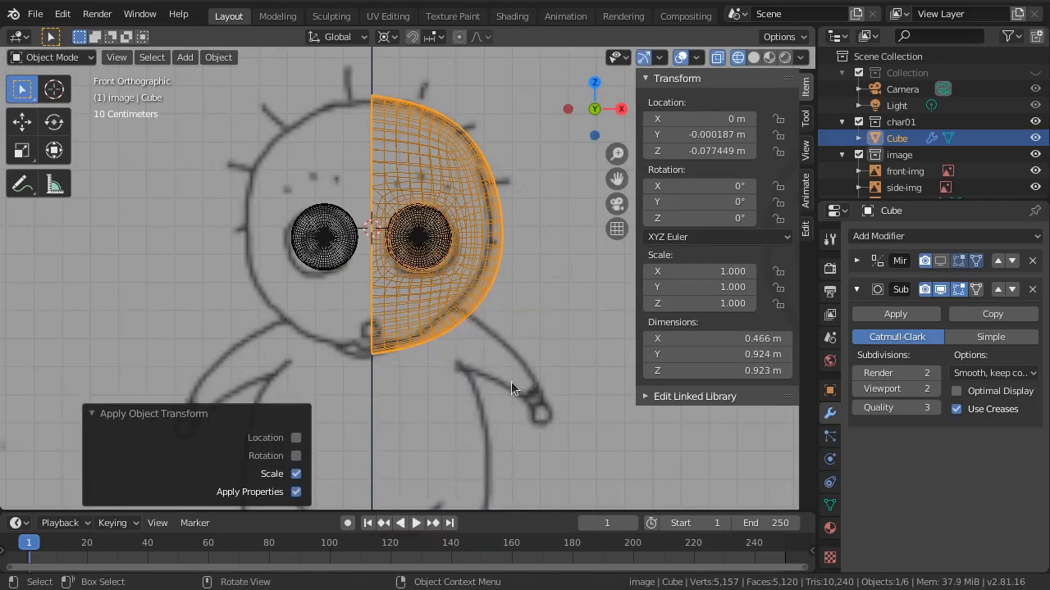
{"action": "scroll", "coordinate": [494, 376], "scroll_direction": "down", "scroll_amount": 2}
{"action": "scroll", "coordinate": [493, 376], "scroll_direction": "up", "scroll_amount": 2}
{"action": "middle_click_drag", "start_coordinate": [448, 415], "coordinate": [434, 381], "text": "shift"}
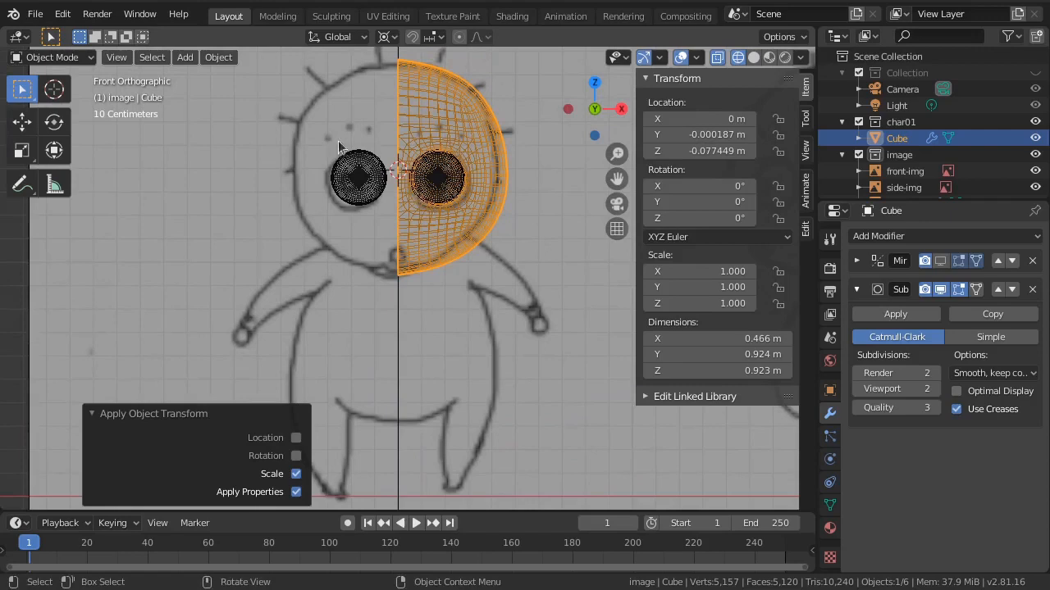
{"action": "key", "text": "shift+z"}
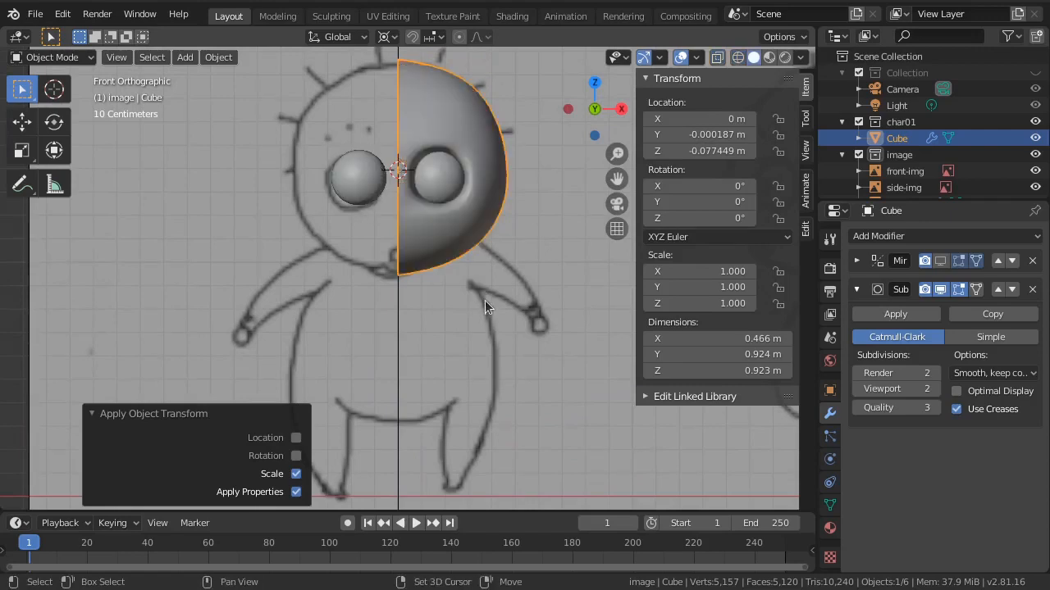
Step: Set the half head's origin to the 3D cursor
{"action": "mouse_move", "coordinate": [483, 299]}
{"action": "middle_mouse_down"}
{"action": "mouse_move", "coordinate": [499, 297]}
{"action": "mouse_move", "coordinate": [559, 333]}
{"action": "mouse_move", "coordinate": [575, 356]}
{"action": "middle_mouse_up"}
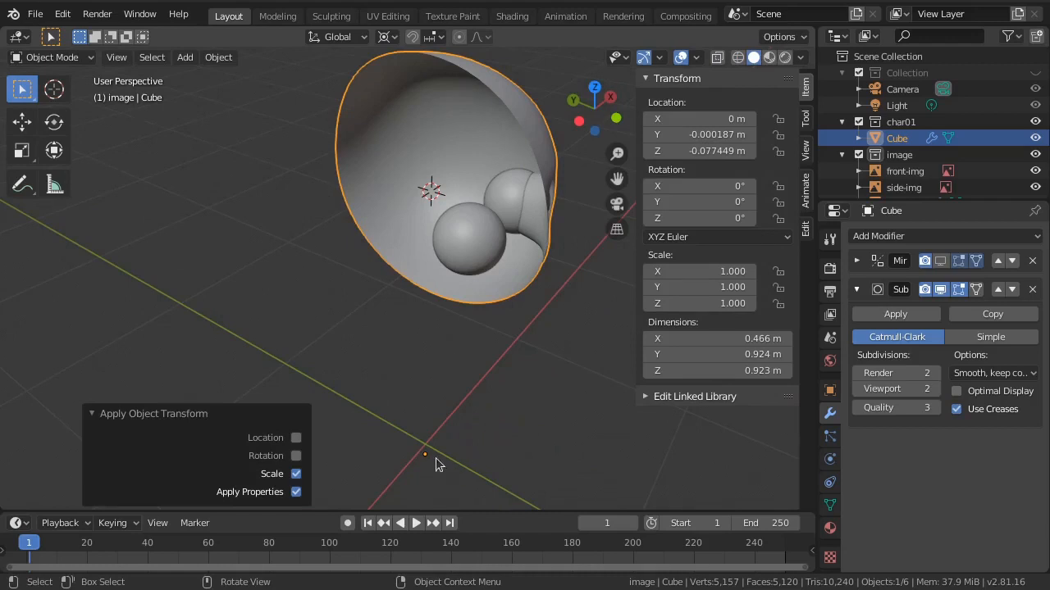
{"action": "right_click", "coordinate": [283, 190]}
{"action": "mouse_move", "coordinate": [274, 230]}
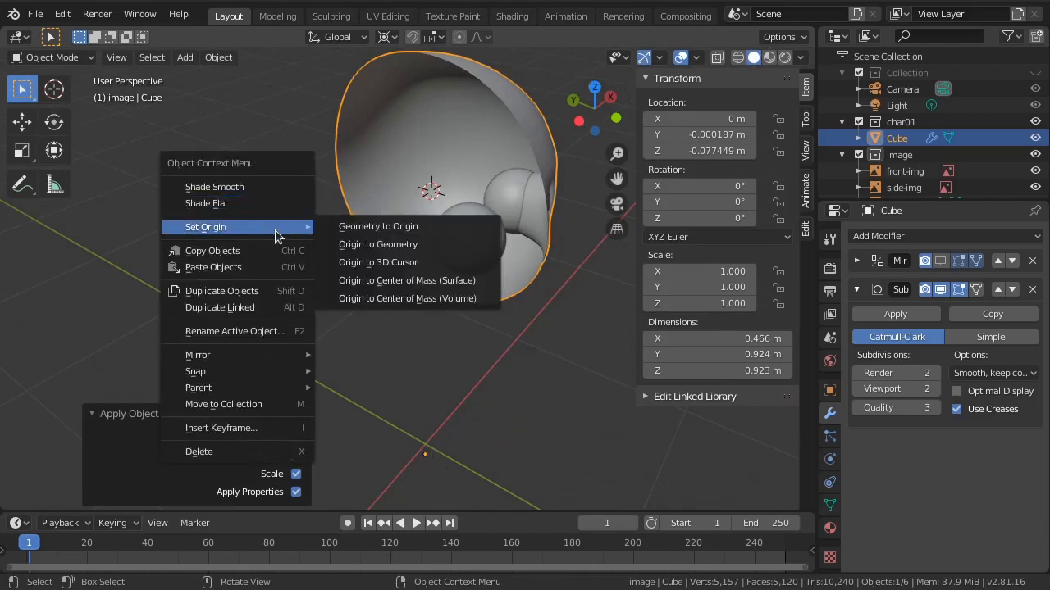
{"action": "left_click", "coordinate": [398, 269]}
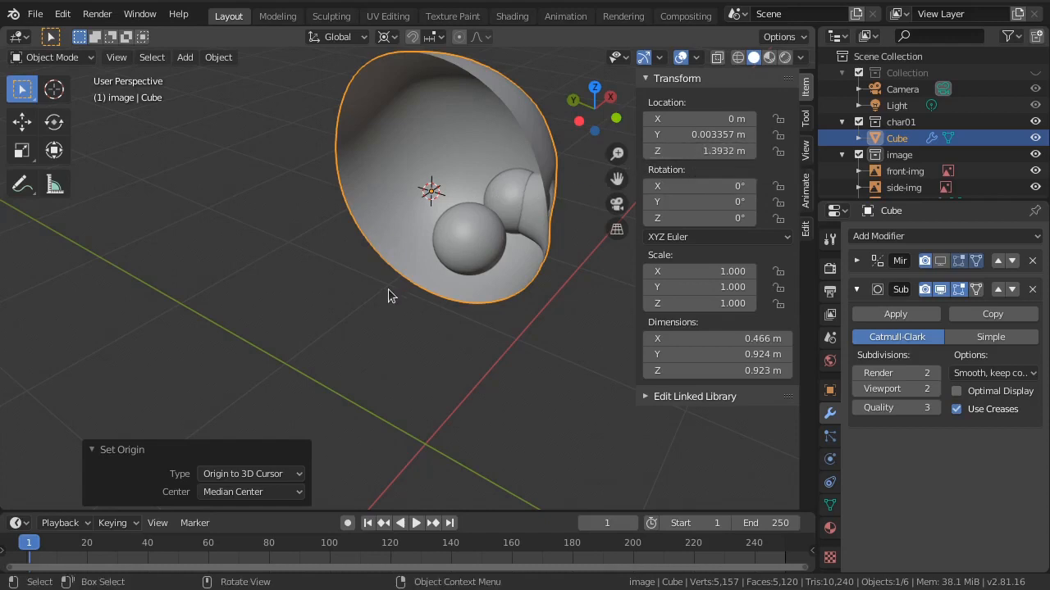
Step: Set the half head's Y location to 0 m while in front view
{"action": "key", "text": "KP_1"}
{"action": "scroll", "coordinate": [387, 289], "scroll_direction": "up", "scroll_amount": 3}
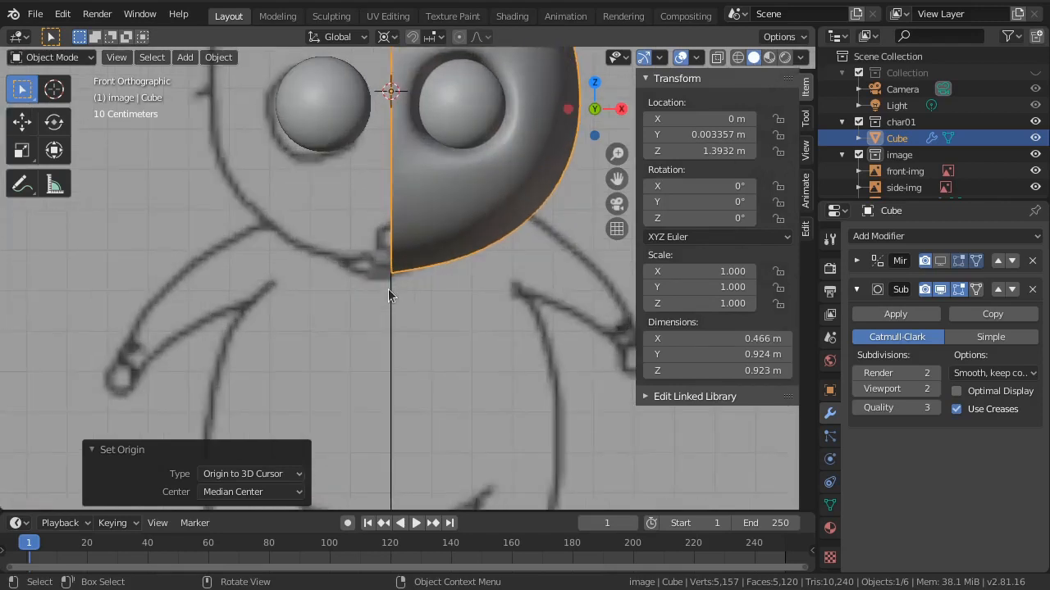
{"action": "left_click", "coordinate": [720, 135]}
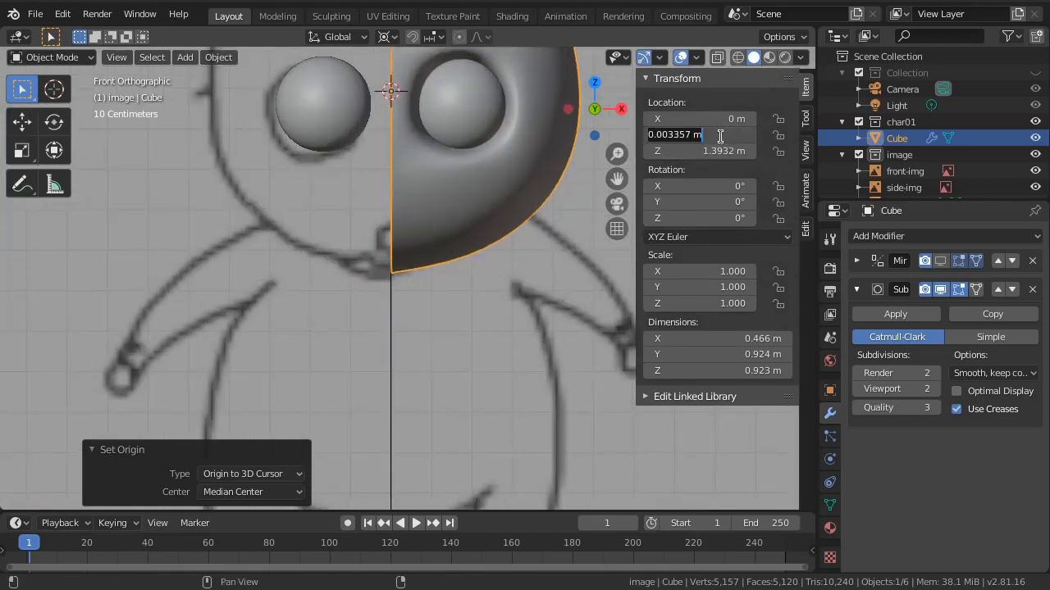
{"action": "type", "text": "0"}
{"action": "key", "text": "Return"}
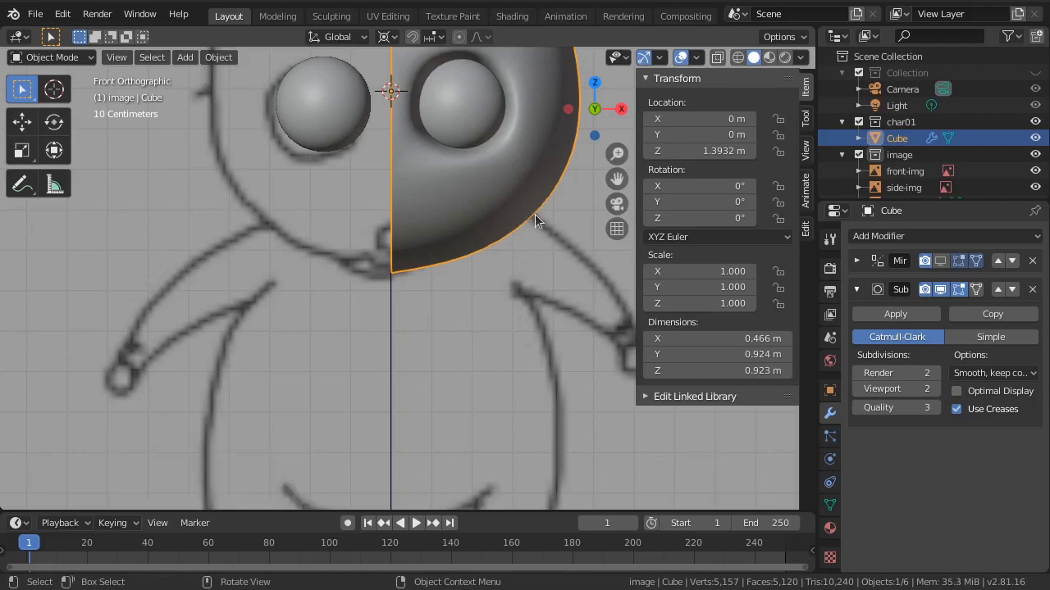
Step: Open the splash screen to check the software version, and close it again
{"action": "left_click", "coordinate": [13, 14]}
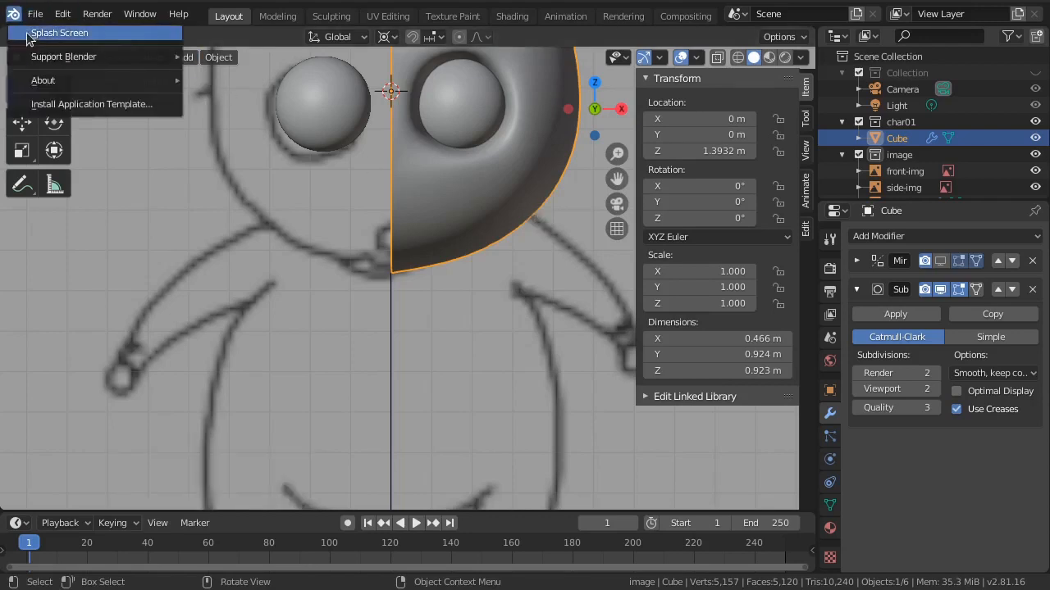
{"action": "left_click", "coordinate": [34, 33]}
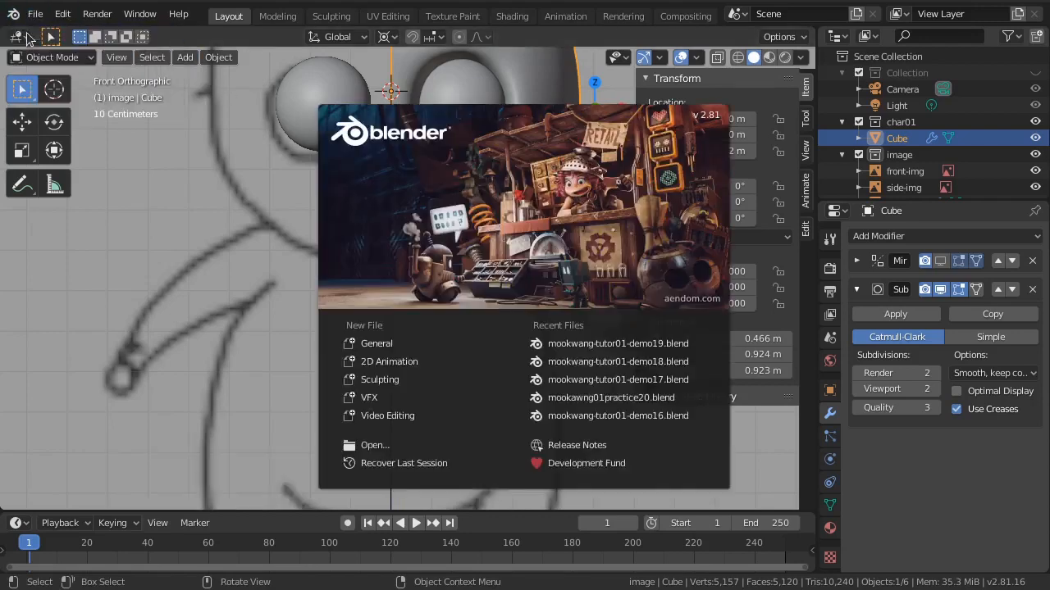
{"action": "left_click", "coordinate": [715, 121]}
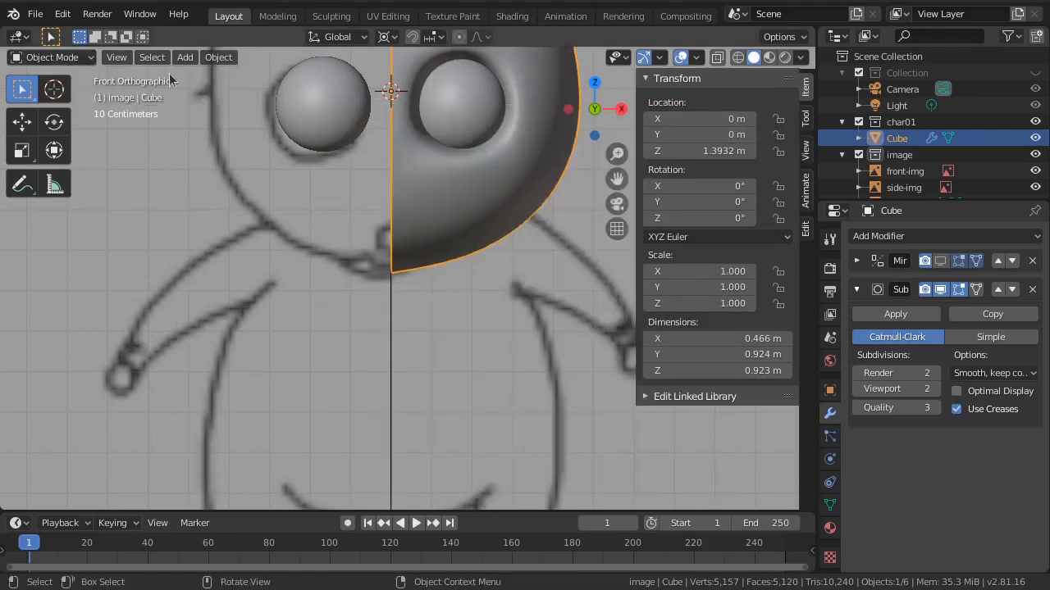
Step: Restrict transforms to affect only Origins and try moving the head's origin freely
{"action": "left_click", "coordinate": [779, 38]}
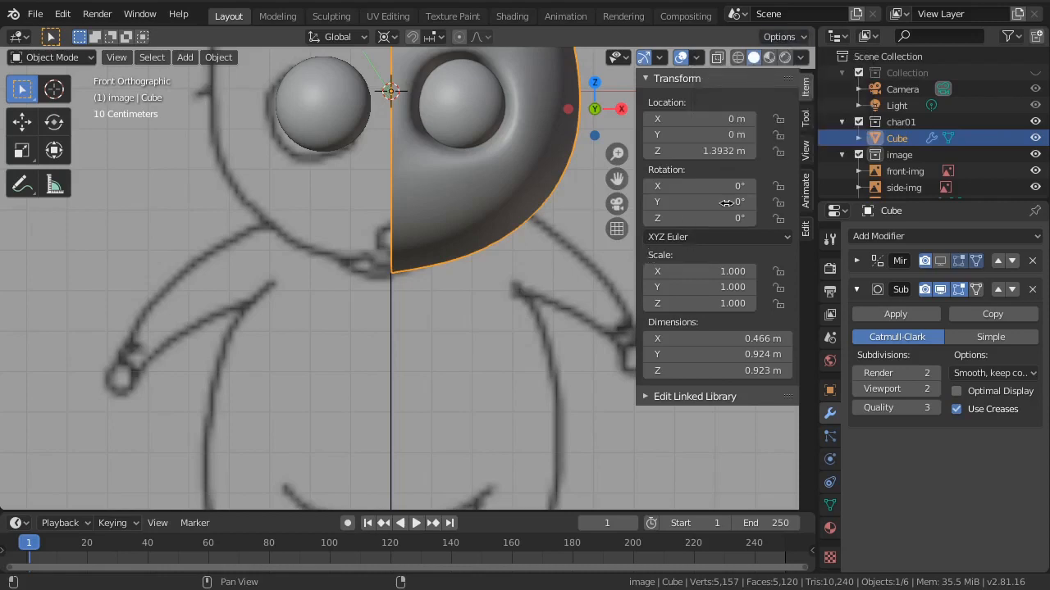
{"action": "left_click", "coordinate": [806, 117]}
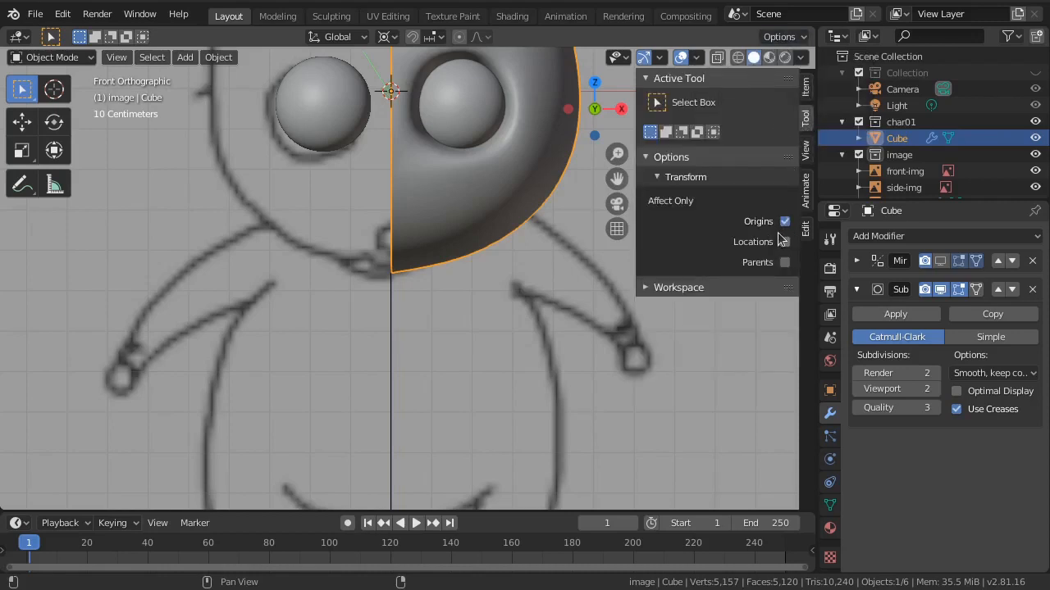
{"action": "scroll", "coordinate": [278, 233], "scroll_direction": "down", "scroll_amount": 3}
{"action": "middle_click_drag", "start_coordinate": [278, 233], "coordinate": [432, 361]}
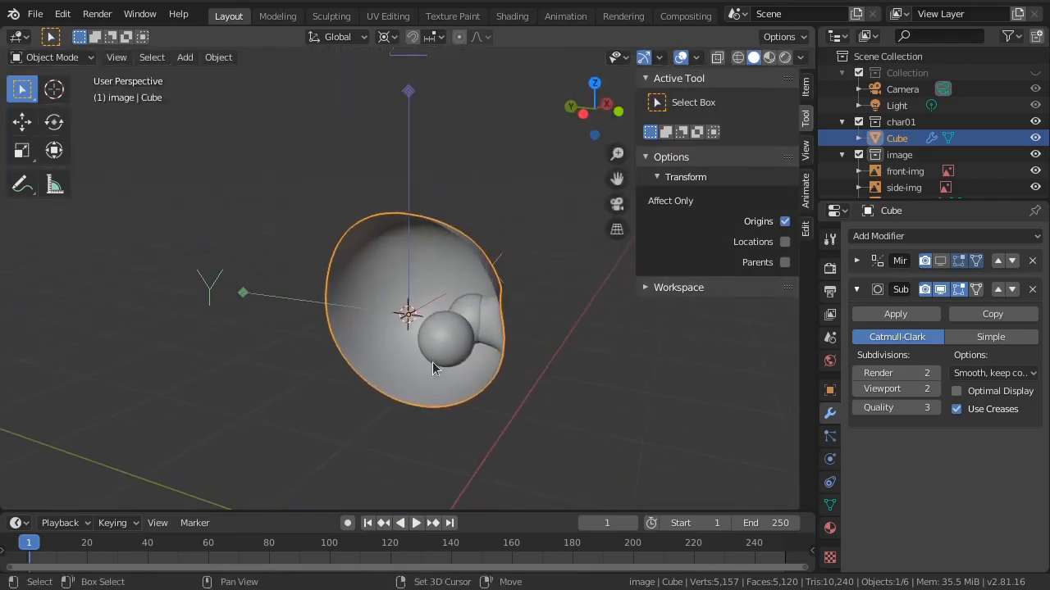
{"action": "key", "text": "g"}
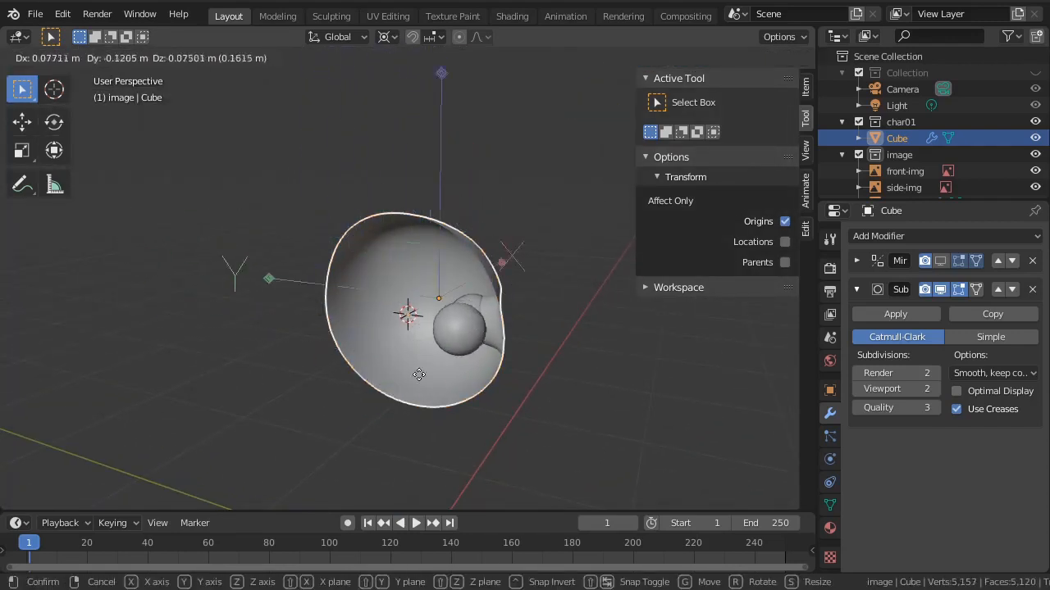
{"action": "right_click", "coordinate": [444, 372]}
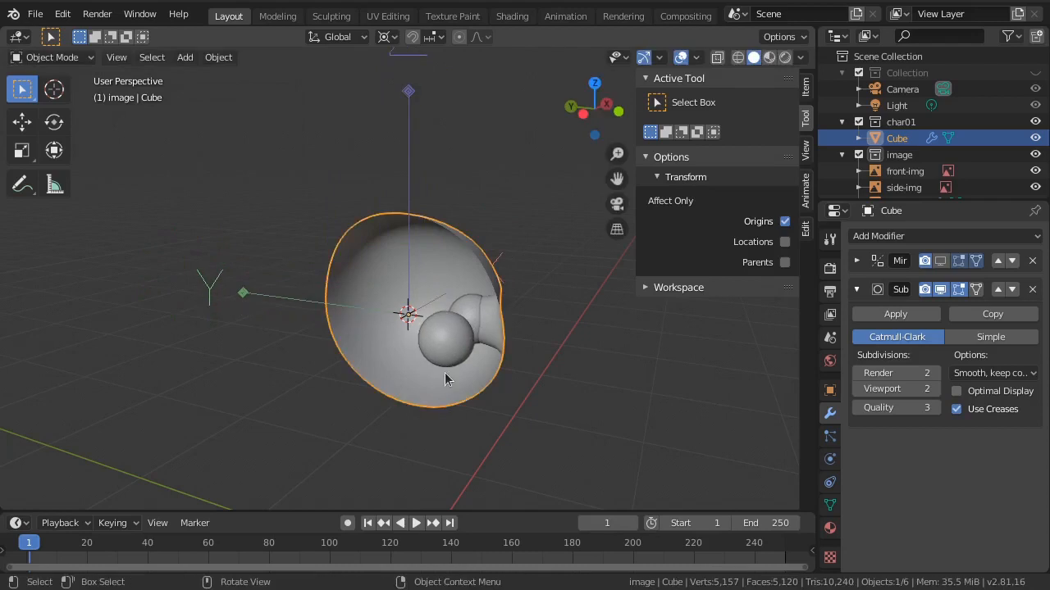
Step: Try moving the head's origin -0.183 m along X with the Move tool, undo it, and turn off the Origins-only restriction
{"action": "left_click", "coordinate": [22, 121]}
{"action": "middle_click_drag", "start_coordinate": [529, 333], "coordinate": [447, 357]}
{"action": "left_click_drag", "start_coordinate": [430, 308], "coordinate": [398, 330]}
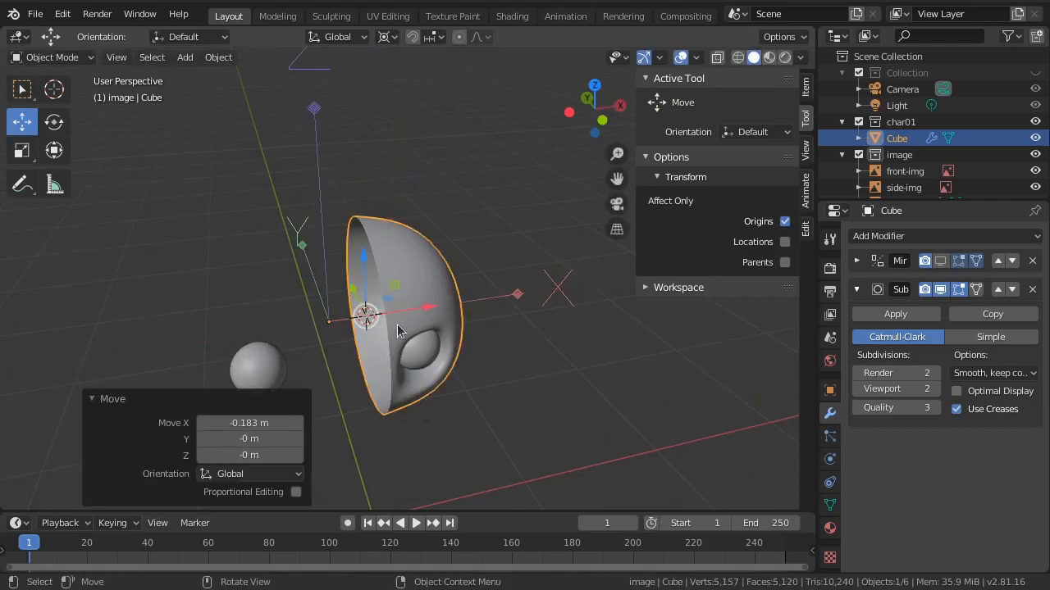
{"action": "key", "text": "ctrl+z"}
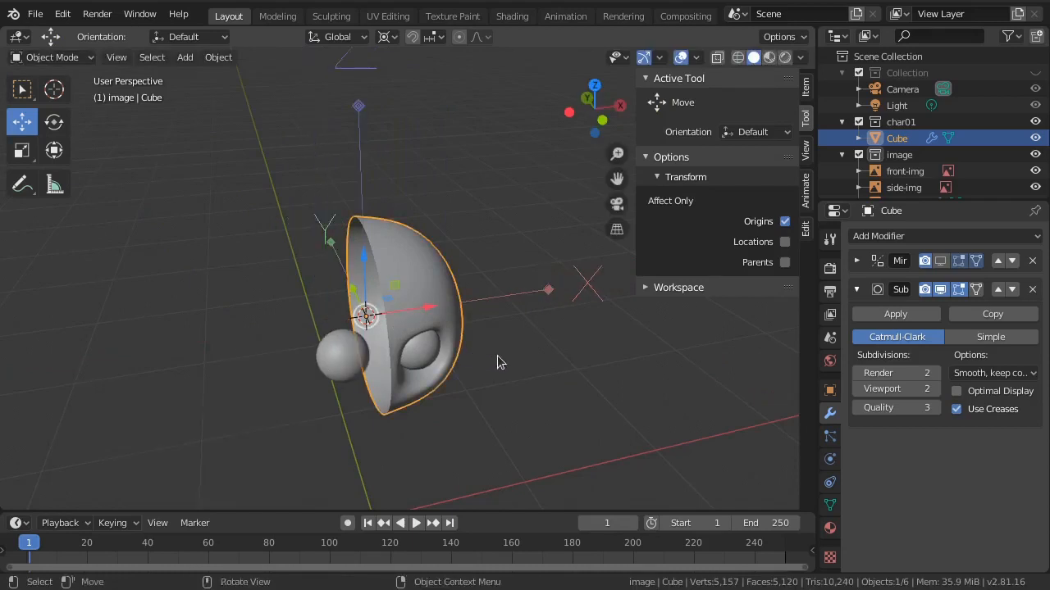
{"action": "left_click", "coordinate": [785, 221]}
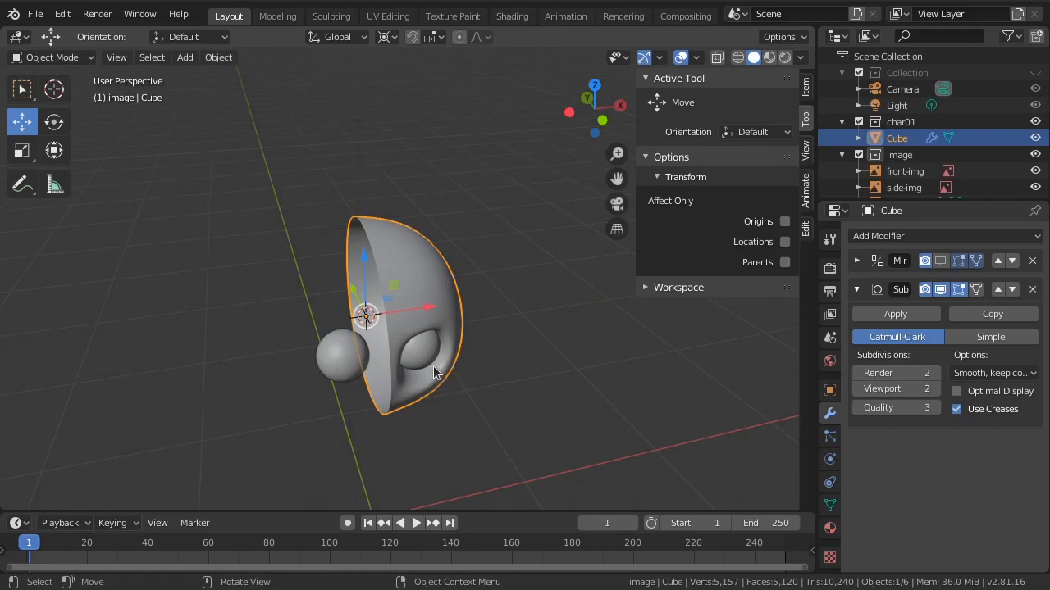
{"action": "key", "text": "w"}
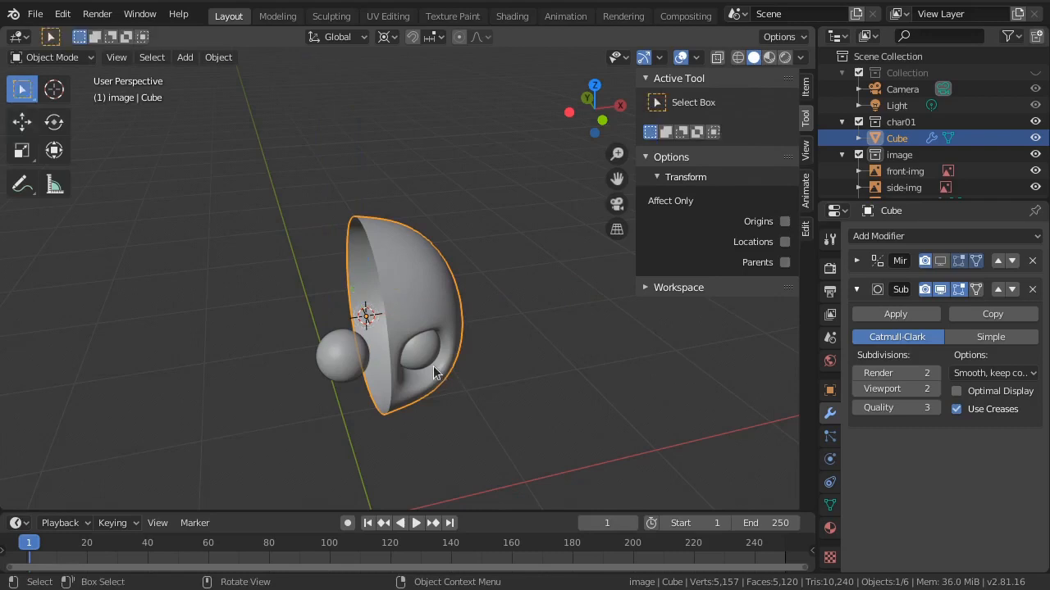
Step: Return to front view and turn the head's Mirror modifier back on in the viewport
{"action": "key", "text": "KP_1"}
{"action": "middle_click_drag", "start_coordinate": [434, 361], "coordinate": [472, 284], "text": "shift"}
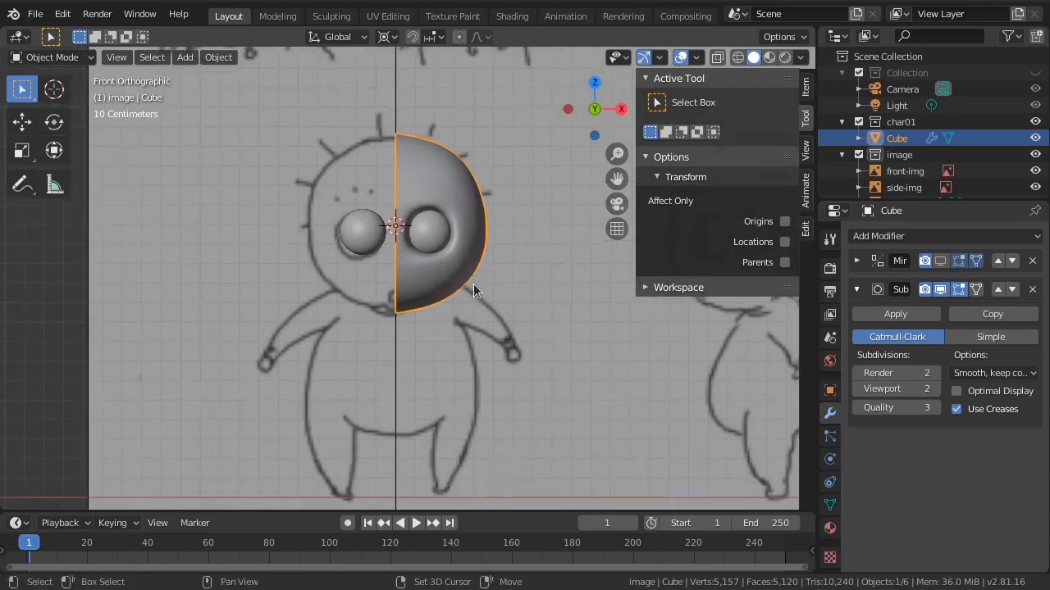
{"action": "scroll", "coordinate": [472, 285], "scroll_direction": "up", "scroll_amount": 1}
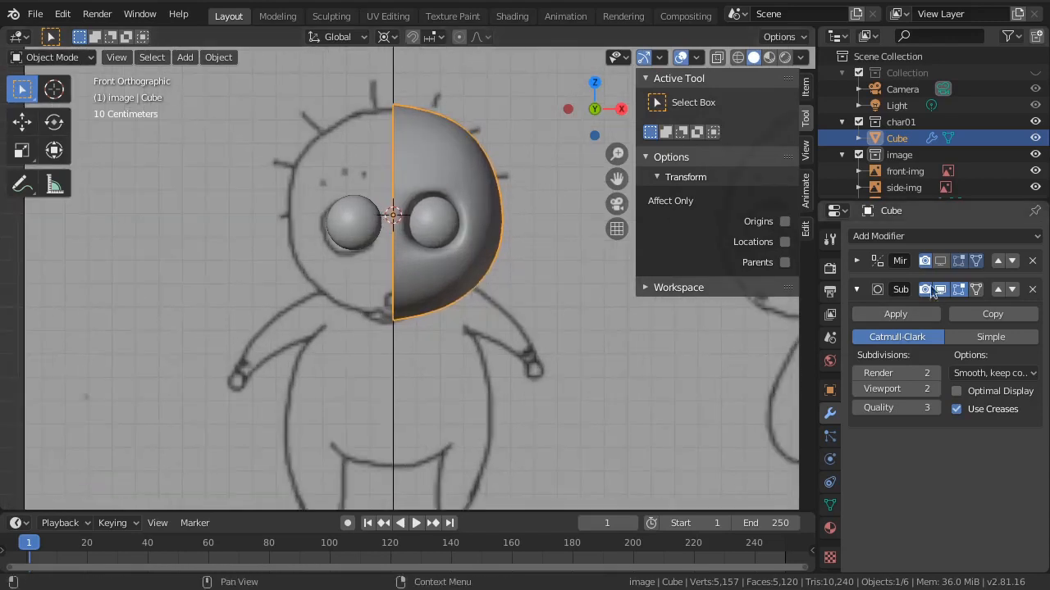
{"action": "left_click", "coordinate": [940, 261]}
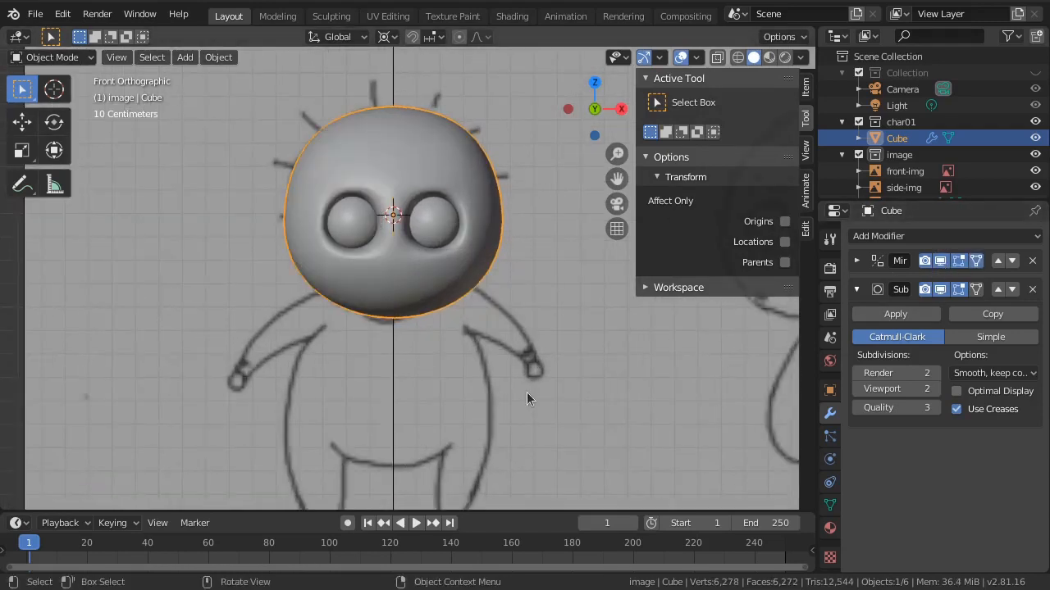
Step: Move the mirrored eyes about 0.0024 m along X to centre them in the head's eye sockets
{"action": "left_click", "coordinate": [432, 217]}
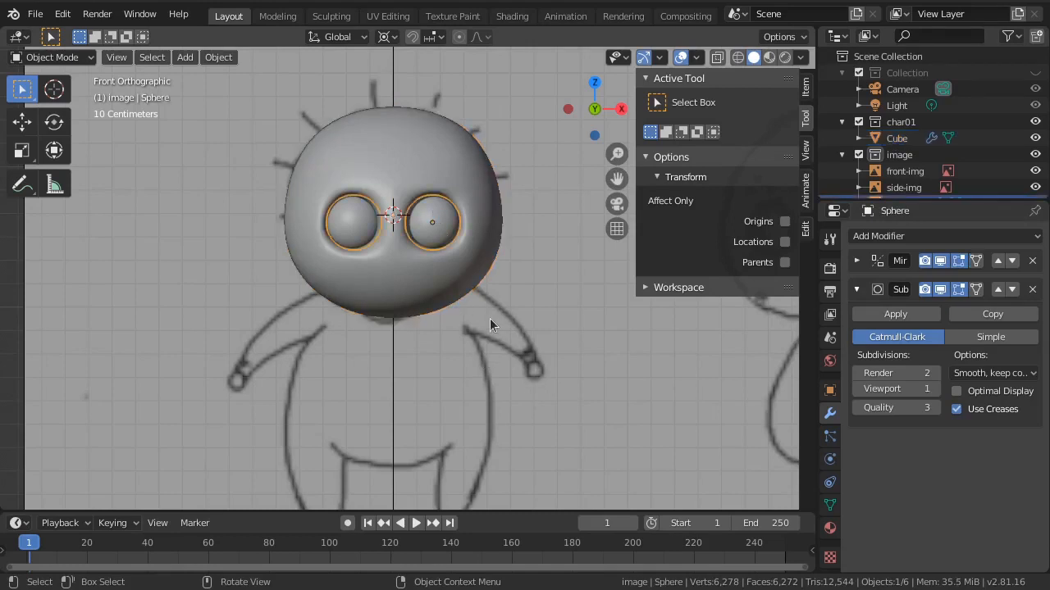
{"action": "scroll", "coordinate": [489, 318], "scroll_direction": "up", "scroll_amount": 3}
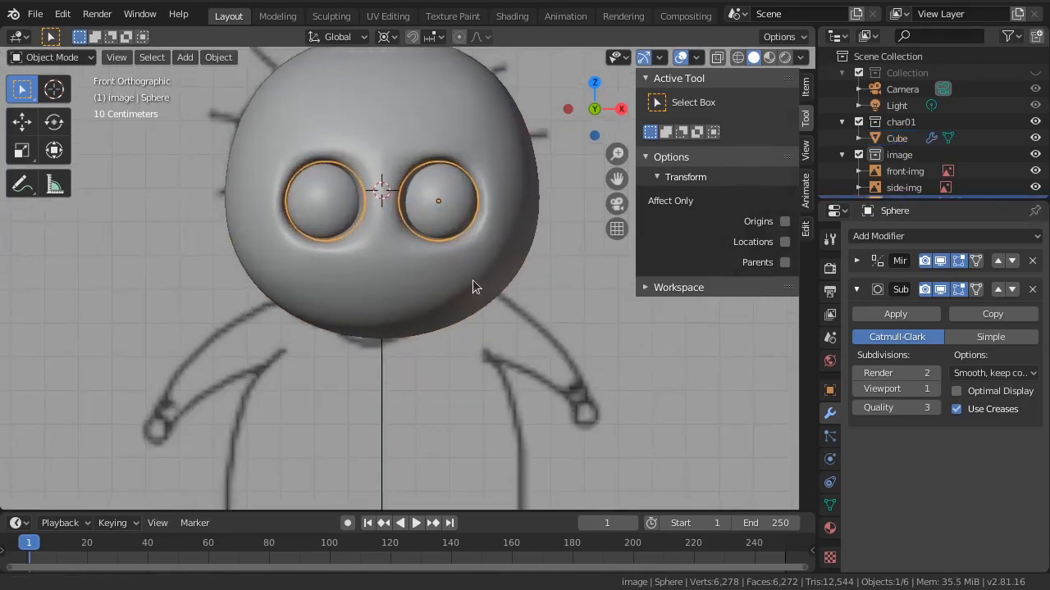
{"action": "key", "text": "g"}
{"action": "key", "text": "x"}
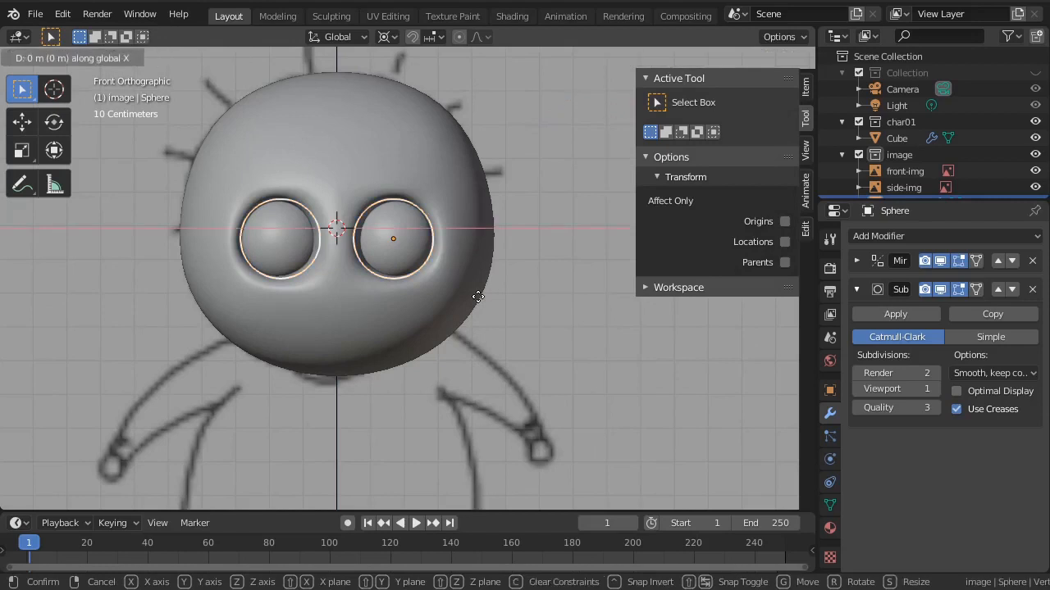
{"action": "left_click", "coordinate": [483, 295]}
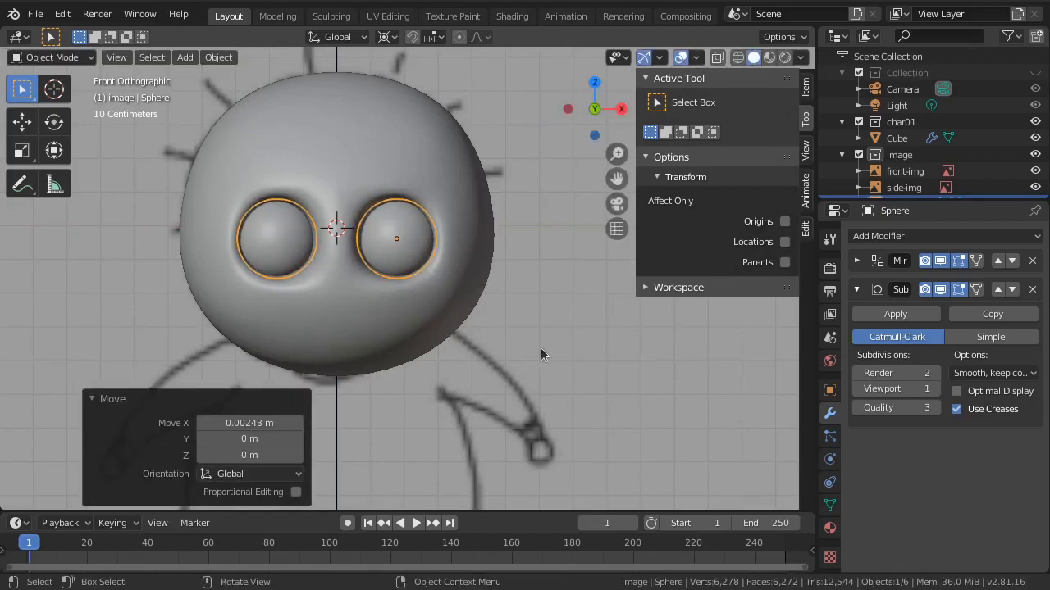
Step: Enter Edit Mode on the head in wireframe shading and set its Subdivision modifier's viewport level to 0
{"action": "left_click", "coordinate": [467, 273]}
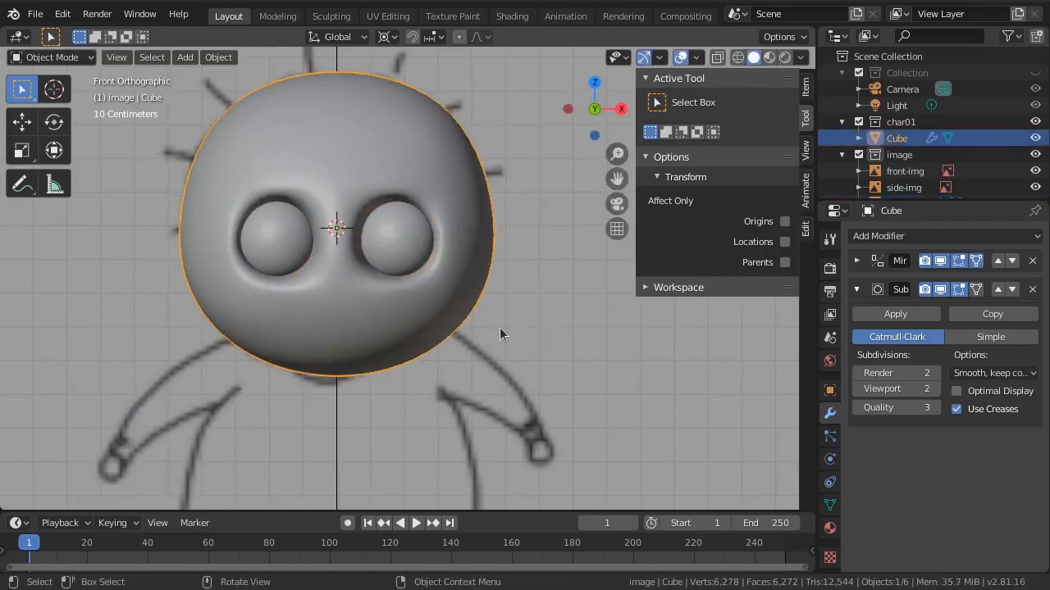
{"action": "key", "text": "Tab"}
{"action": "key", "text": "z"}
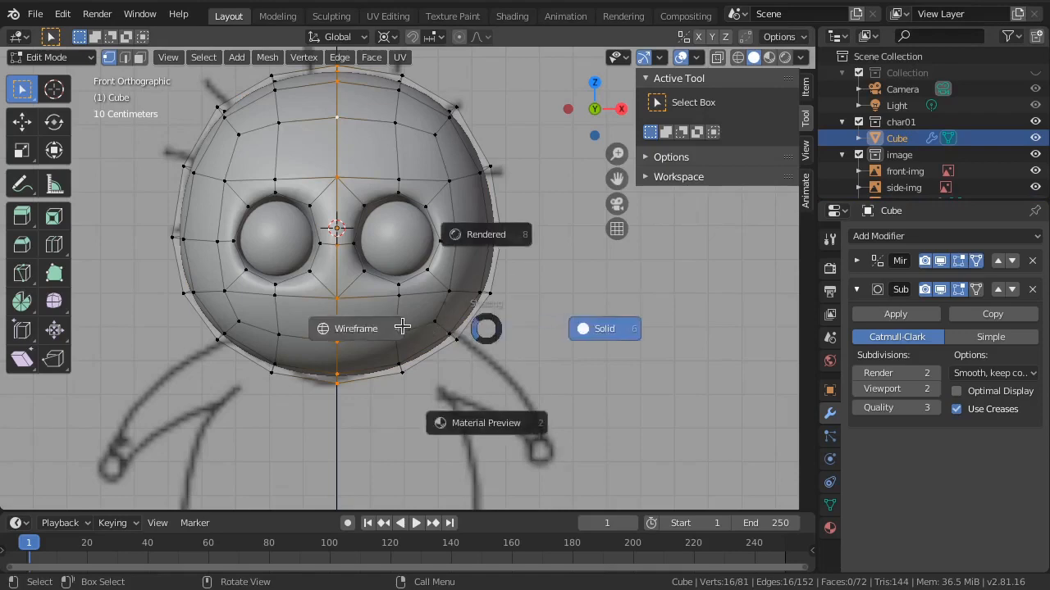
{"action": "left_click", "coordinate": [375, 322]}
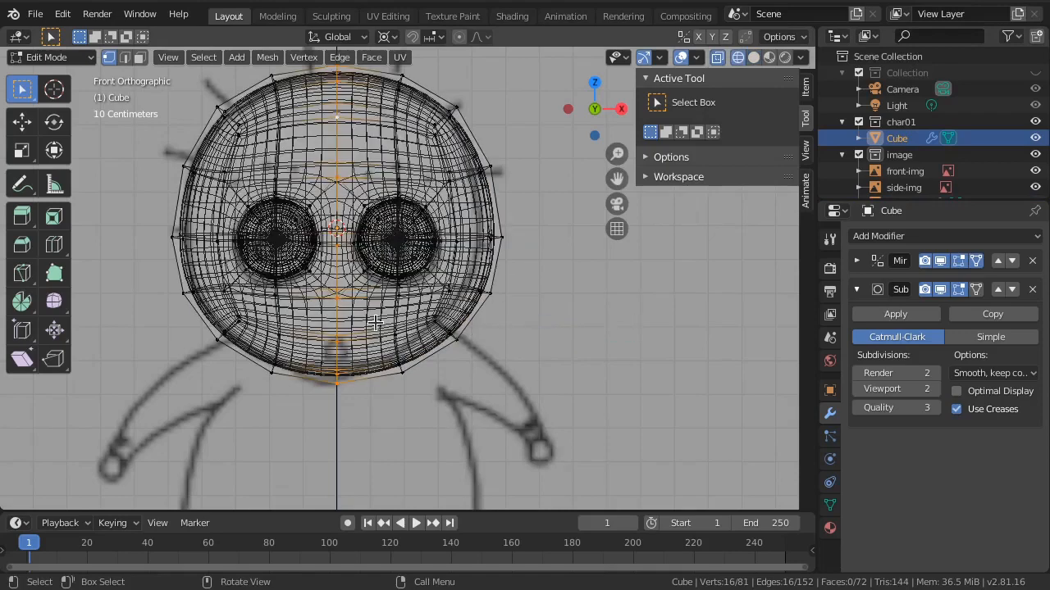
{"action": "left_click", "coordinate": [859, 388]}
{"action": "left_click", "coordinate": [859, 387]}
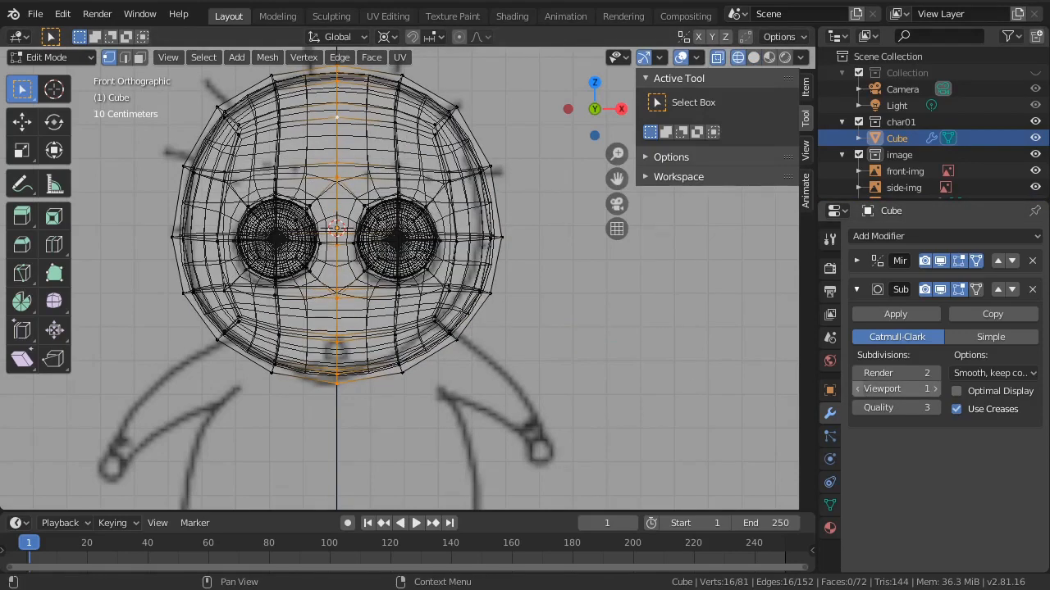
Step: Apply Smooth Vertices to the eye socket's rim loop and the neighbouring vertices above, beside and below the eye, in solid shading
{"action": "left_click", "coordinate": [411, 195]}
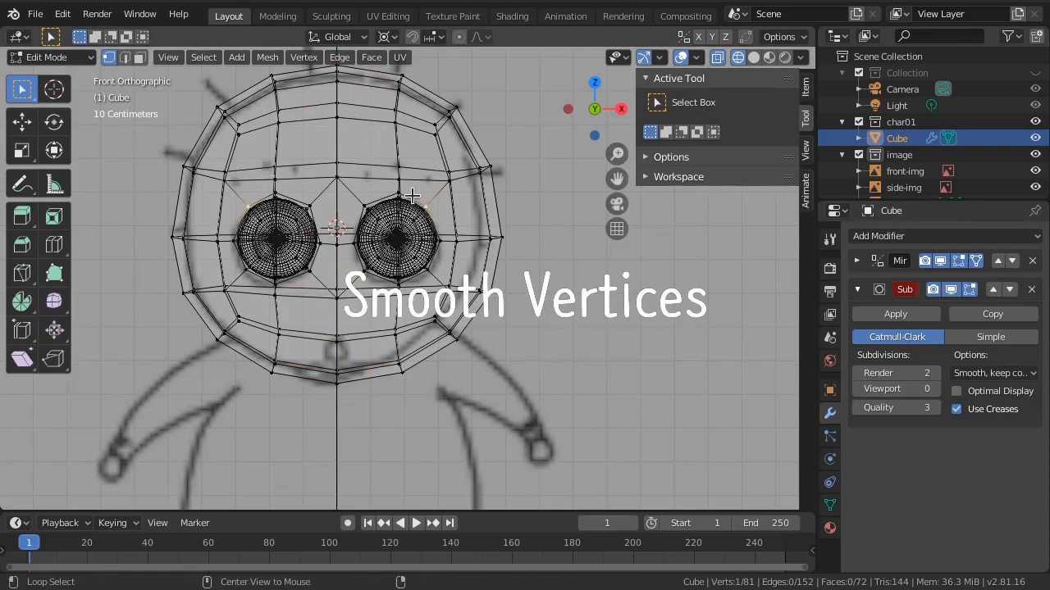
{"action": "left_click", "coordinate": [412, 196], "text": "alt"}
{"action": "key", "text": "z"}
{"action": "left_click", "coordinate": [518, 199]}
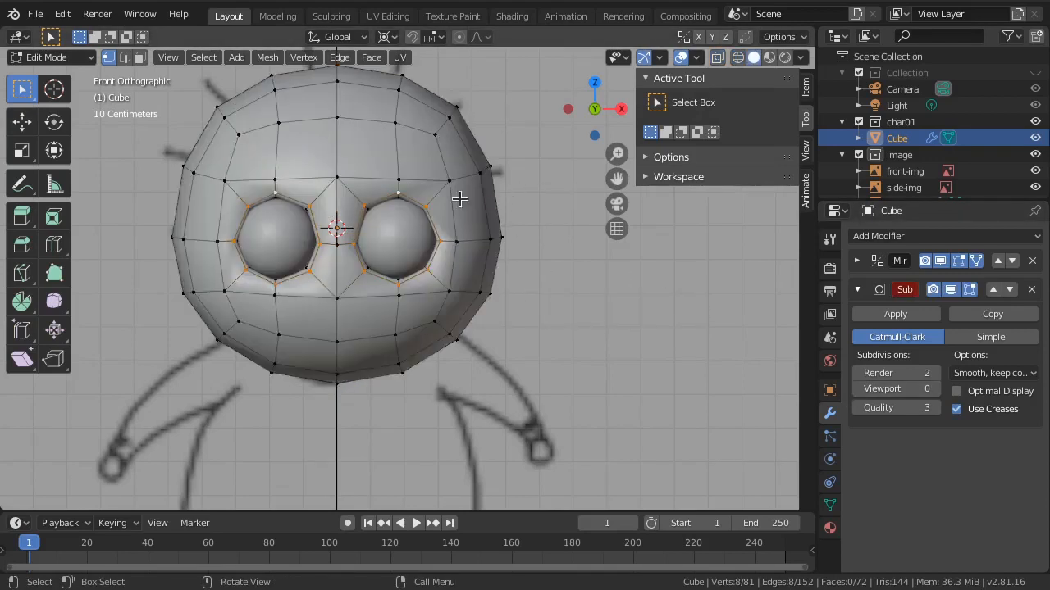
{"action": "left_click", "coordinate": [449, 179], "text": "shift"}
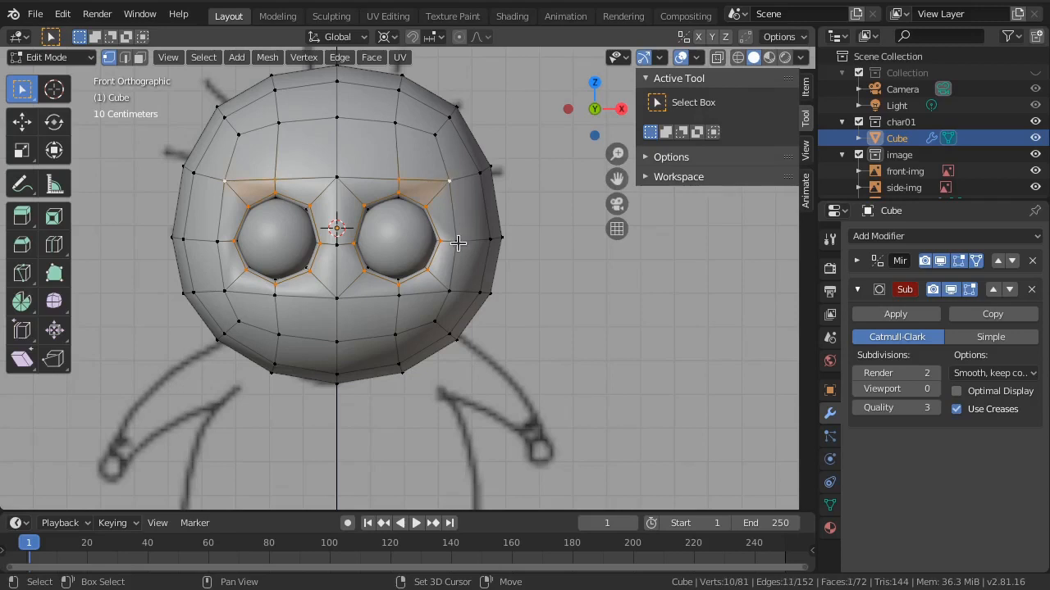
{"action": "left_click", "coordinate": [456, 241], "text": "shift"}
{"action": "left_click", "coordinate": [449, 290], "text": "shift"}
{"action": "left_click", "coordinate": [398, 295], "text": "shift"}
{"action": "right_click", "coordinate": [596, 305]}
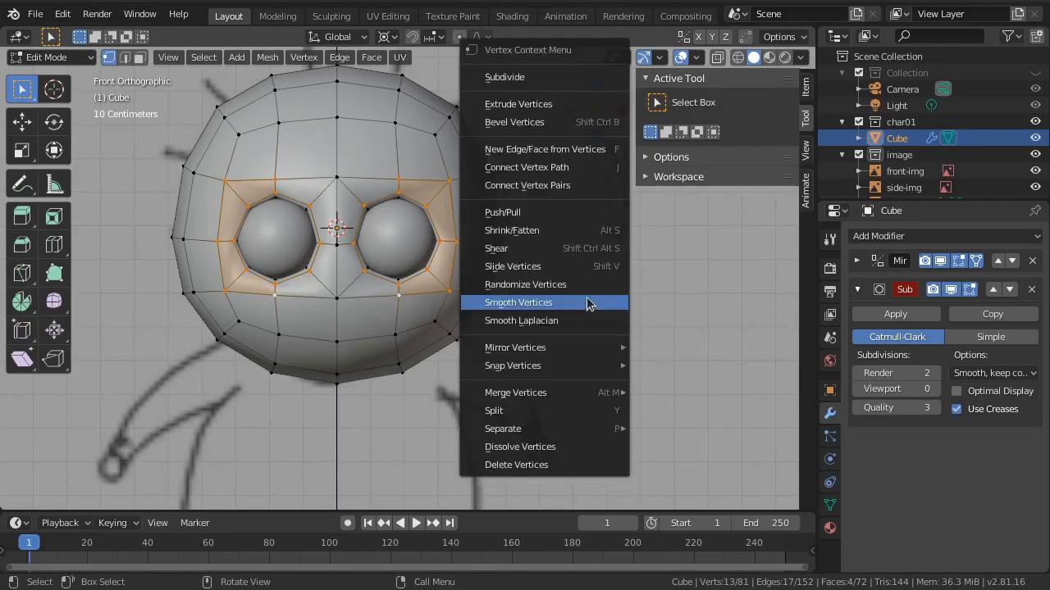
{"action": "left_click", "coordinate": [538, 310]}
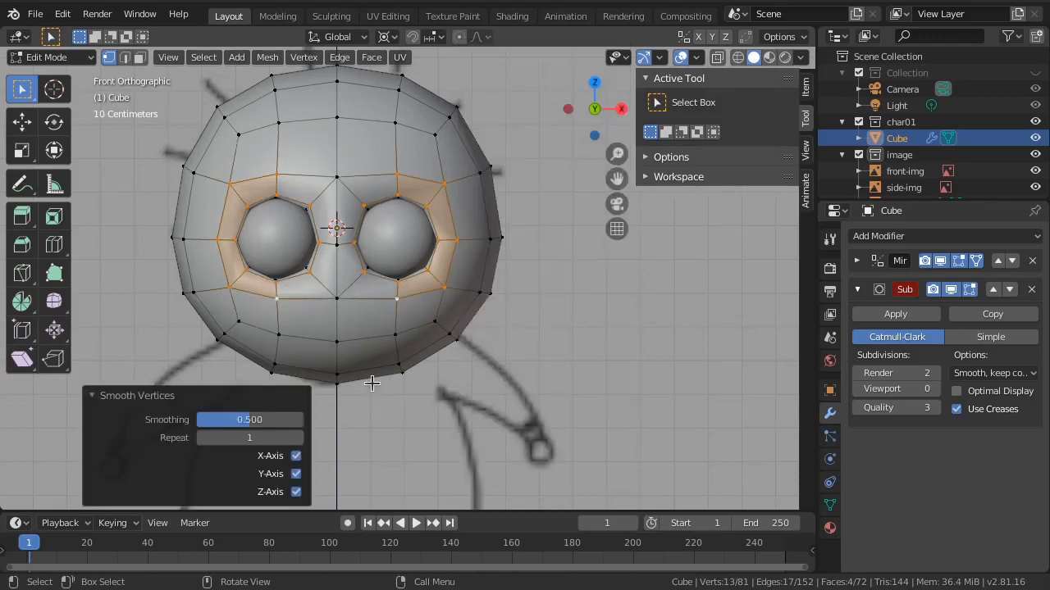
Step: Try a Smooth Vertices smoothing value of 1.000 around the eye sockets, and return it to 0.5
{"action": "left_click_drag", "start_coordinate": [252, 423], "coordinate": [305, 424]}
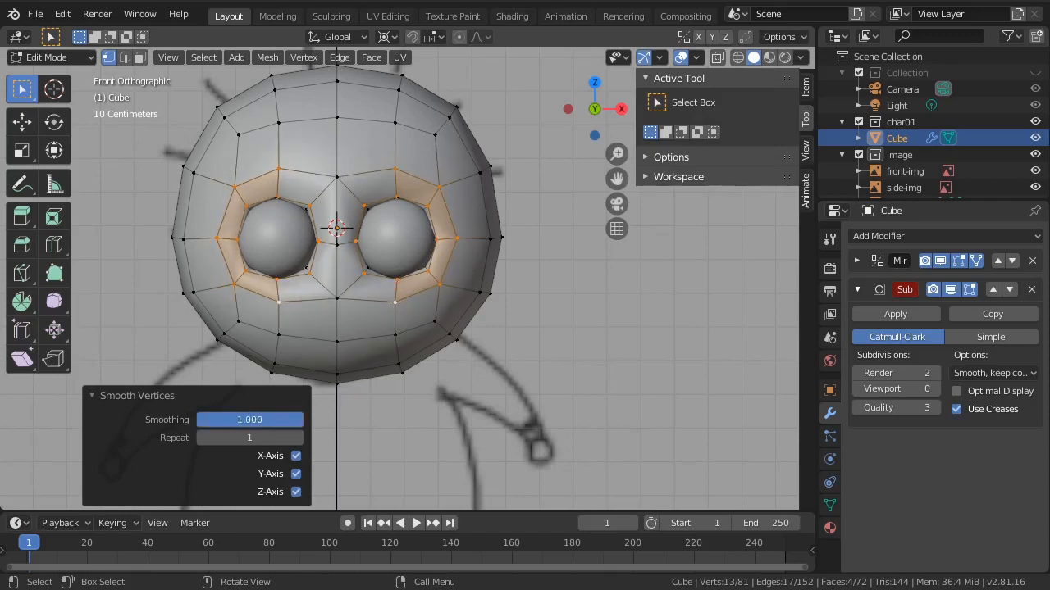
{"action": "left_click", "coordinate": [247, 420]}
{"action": "type", "text": "0.5"}
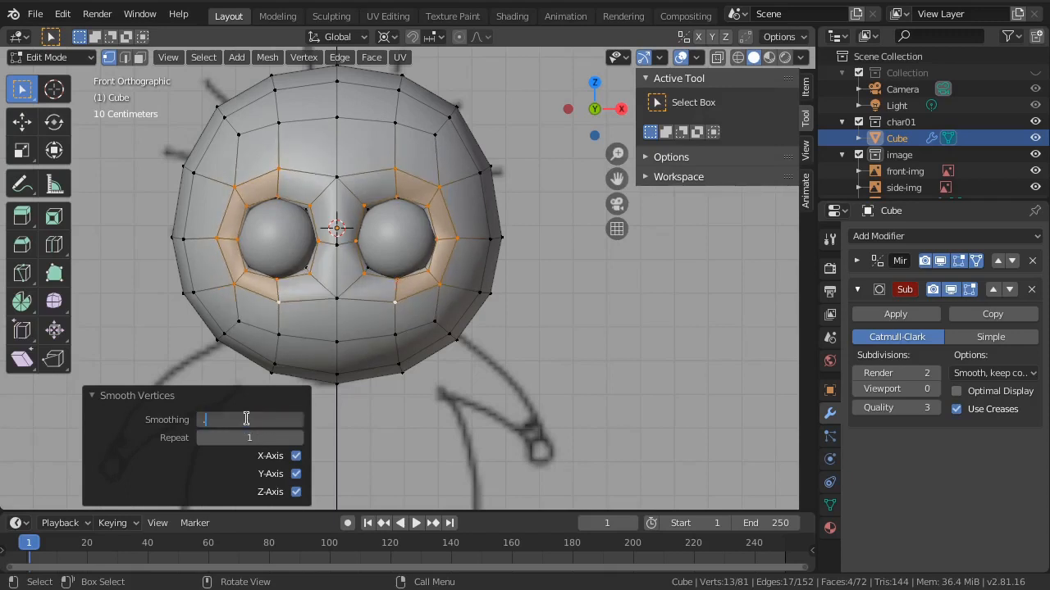
{"action": "key", "text": "Return"}
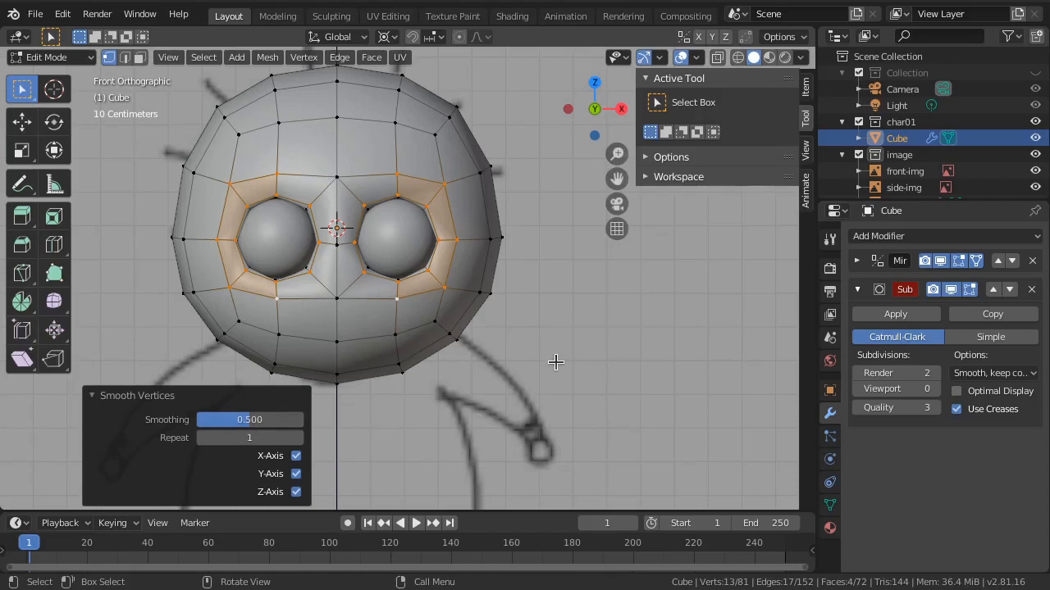
Step: Move the two vertices at the eye socket's outer corner about 0.0243 m along Y in the right side view
{"action": "middle_click_drag", "start_coordinate": [556, 362], "coordinate": [498, 343]}
{"action": "left_click", "coordinate": [379, 236]}
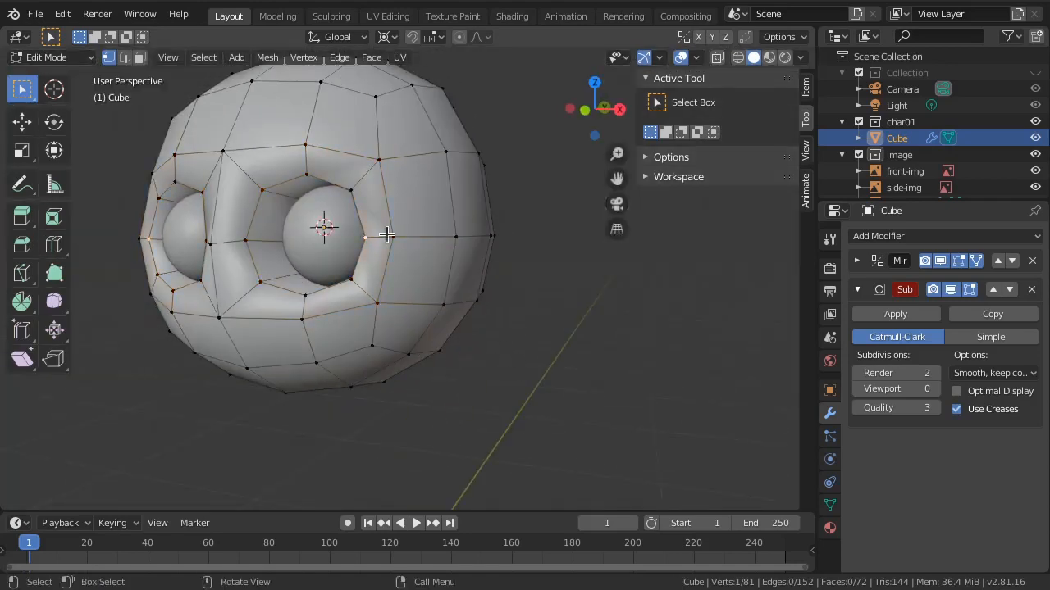
{"action": "key", "text": "KP_3"}
{"action": "key", "text": "z"}
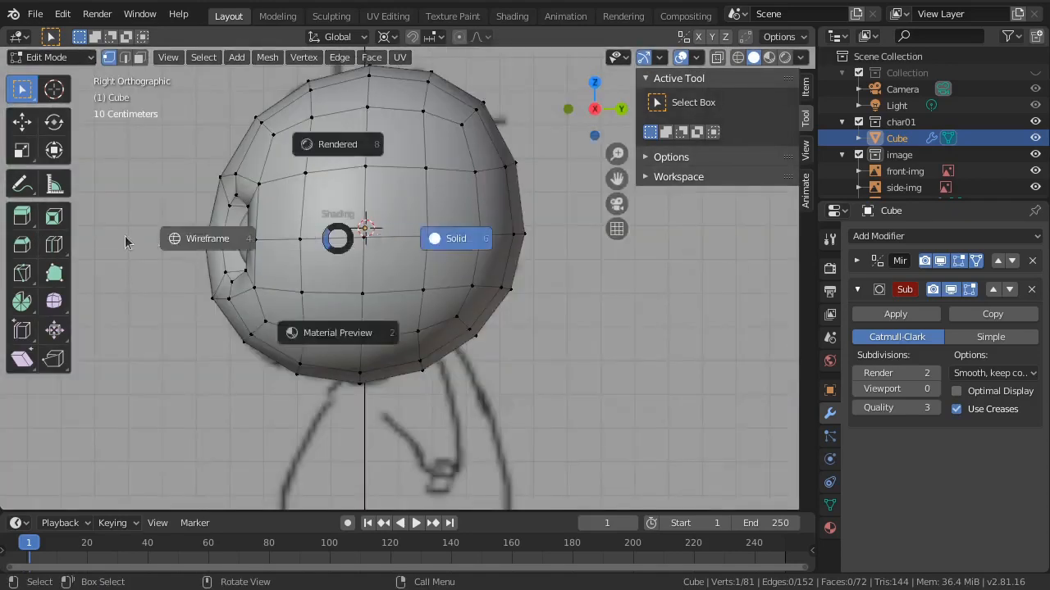
{"action": "left_click", "coordinate": [139, 240]}
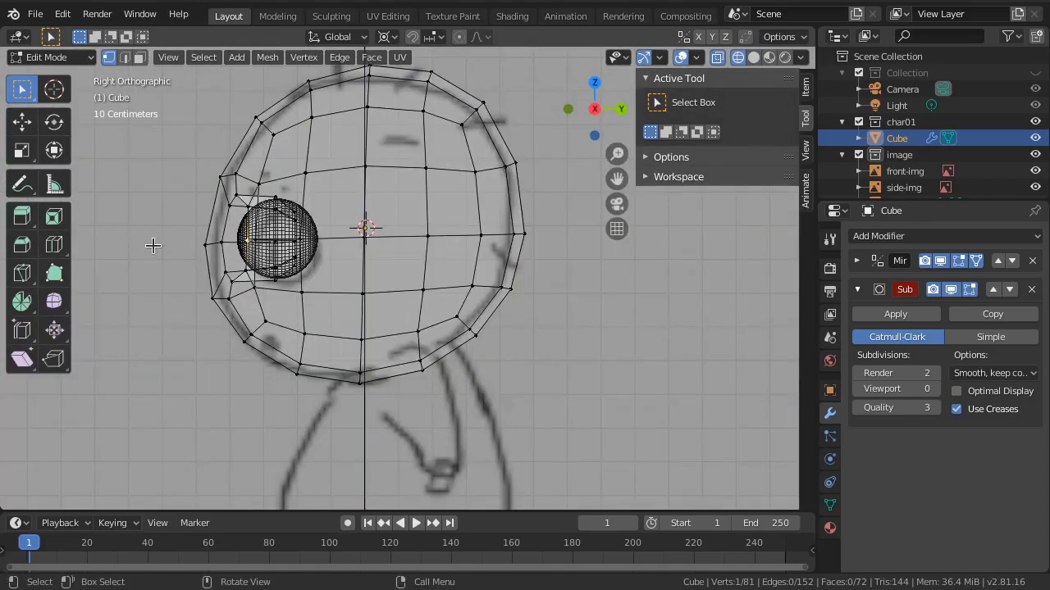
{"action": "left_click", "coordinate": [269, 239], "text": "shift"}
{"action": "key", "text": "z"}
{"action": "left_click", "coordinate": [478, 269]}
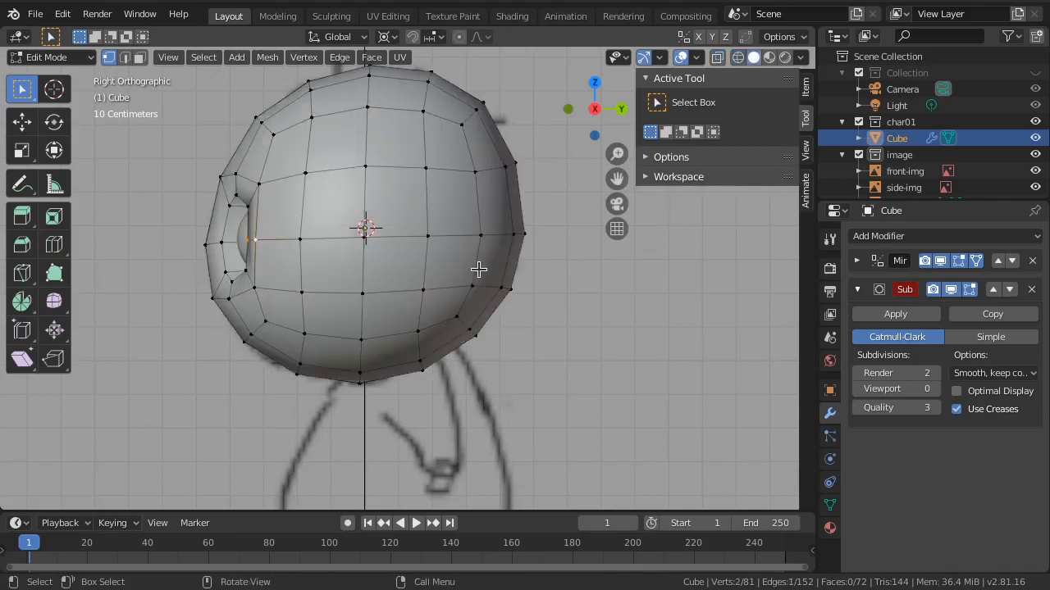
{"action": "key", "text": "g"}
{"action": "key", "text": "y"}
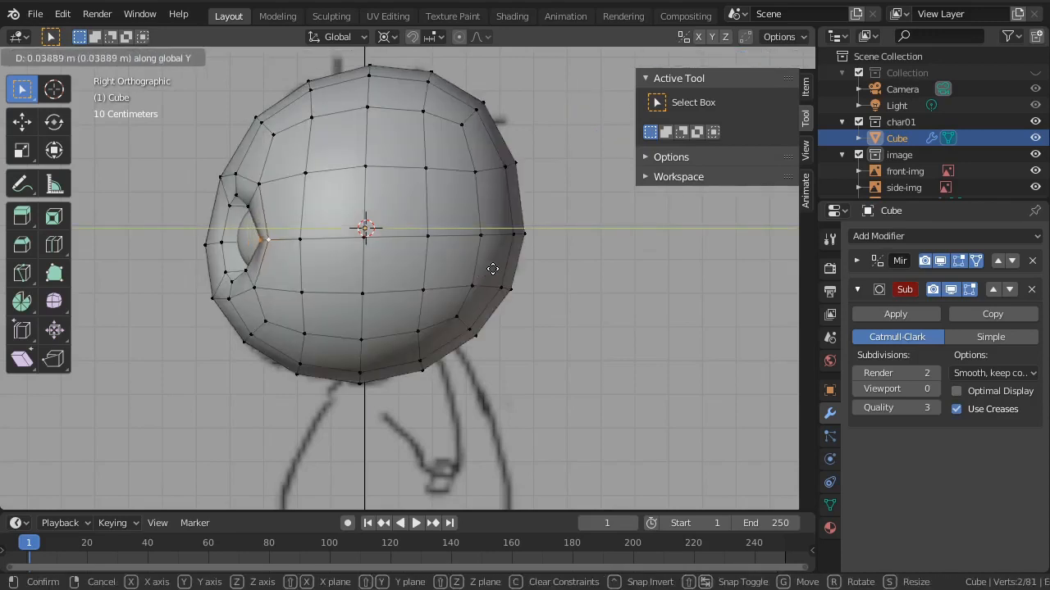
{"action": "left_click", "coordinate": [486, 271]}
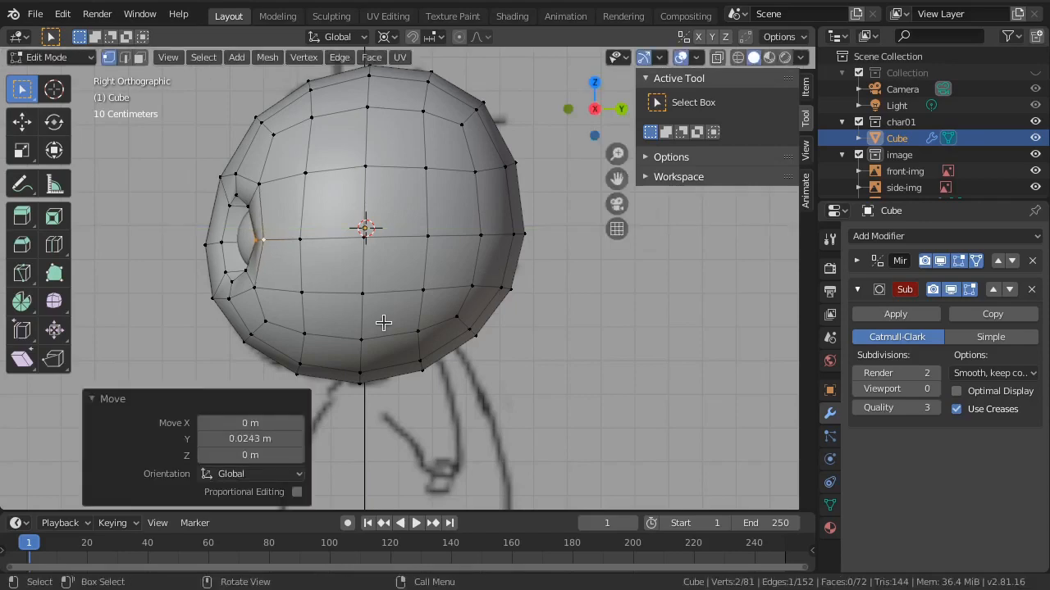
Step: Set the head's Subdivision viewport level to 1 and return to Object Mode
{"action": "left_click", "coordinate": [935, 389]}
{"action": "middle_click_drag", "start_coordinate": [499, 367], "coordinate": [424, 267]}
{"action": "key", "text": "Tab"}
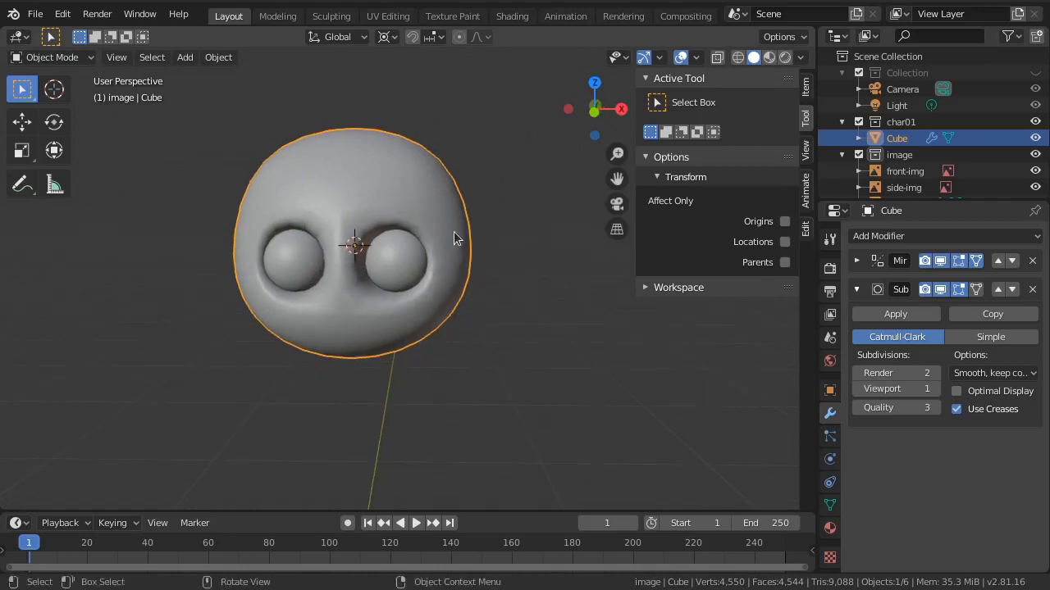
Step: Try pulling a vertex on the upper side of the head outward in Edit Mode, and return to Object Mode
{"action": "key", "text": "Tab"}
{"action": "left_click", "coordinate": [434, 171]}
{"action": "key", "text": "g"}
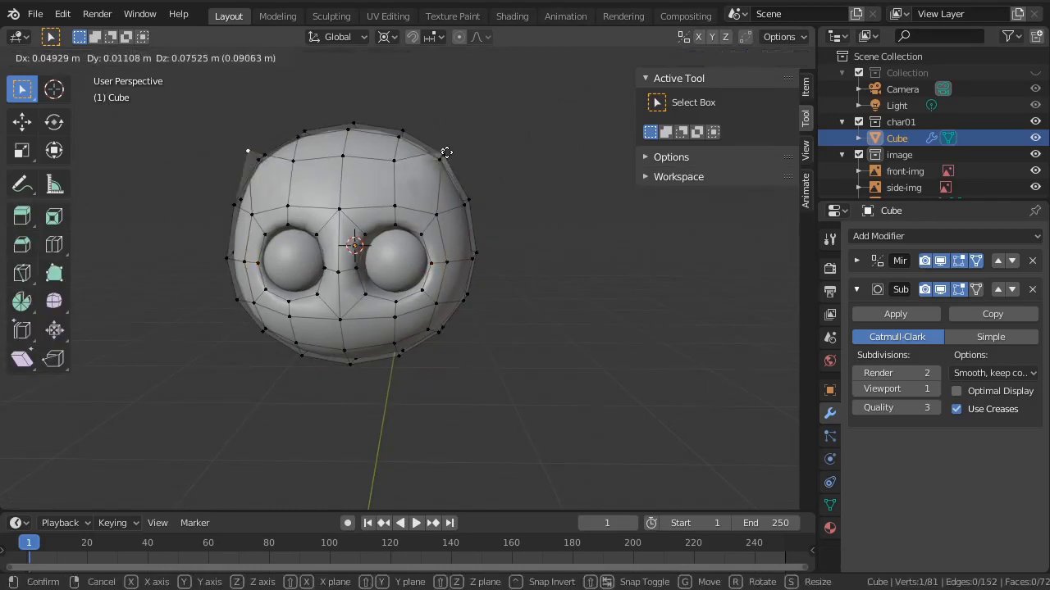
{"action": "left_click", "coordinate": [443, 146]}
{"action": "middle_click_drag", "start_coordinate": [468, 169], "coordinate": [432, 296]}
{"action": "key", "text": "g"}
{"action": "left_click", "coordinate": [350, 269]}
{"action": "key", "text": "Tab"}
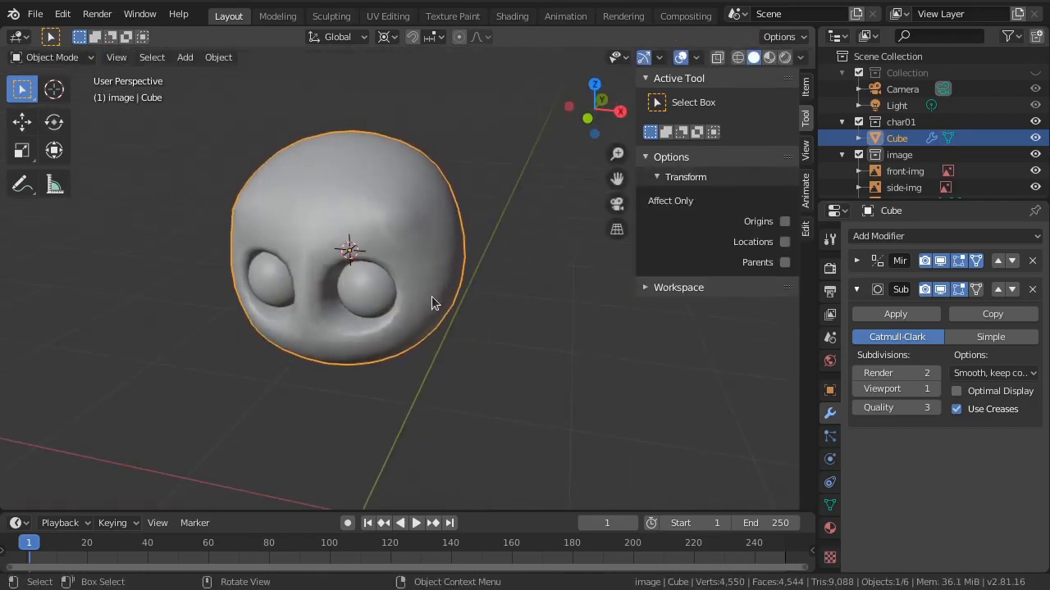
Step: Try evening out the head's surface in Sculpt Mode with the Smooth brush at strength 0.107, and return to Object Mode
{"action": "left_click", "coordinate": [50, 56]}
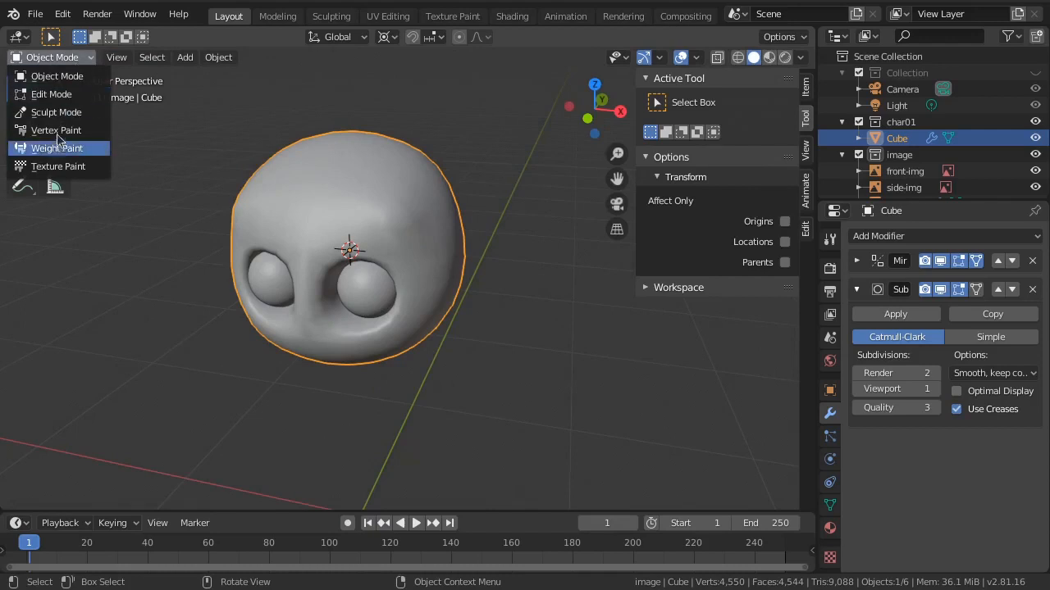
{"action": "left_click", "coordinate": [45, 110]}
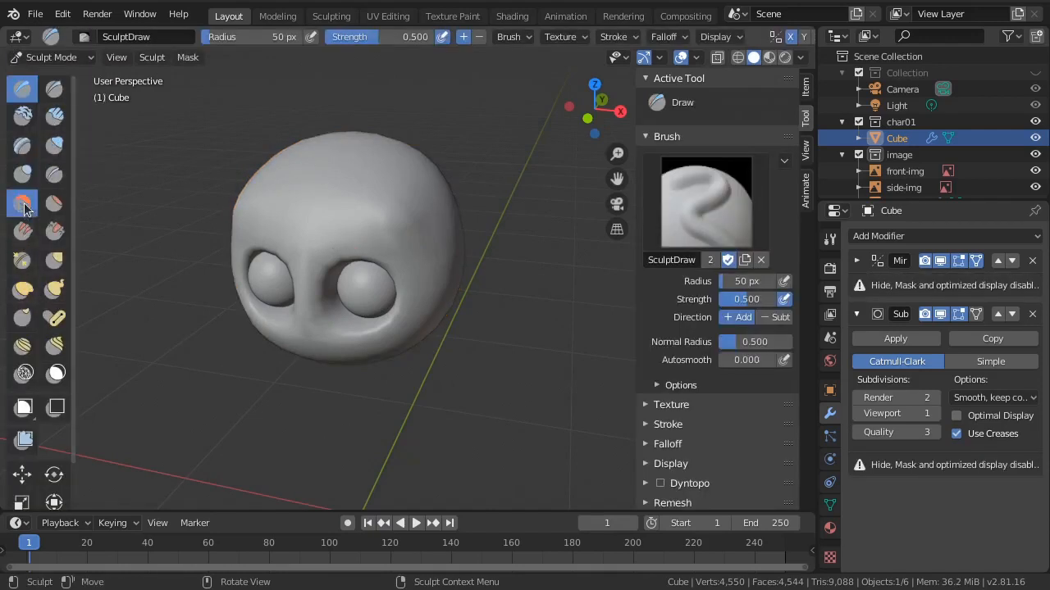
{"action": "left_click", "coordinate": [22, 203]}
{"action": "mouse_move", "coordinate": [422, 260]}
{"action": "middle_mouse_down"}
{"action": "mouse_move", "coordinate": [390, 238]}
{"action": "mouse_move", "coordinate": [363, 188]}
{"action": "mouse_move", "coordinate": [406, 234]}
{"action": "mouse_move", "coordinate": [444, 225]}
{"action": "mouse_move", "coordinate": [492, 298]}
{"action": "mouse_move", "coordinate": [452, 257]}
{"action": "mouse_move", "coordinate": [422, 335]}
{"action": "middle_mouse_up"}
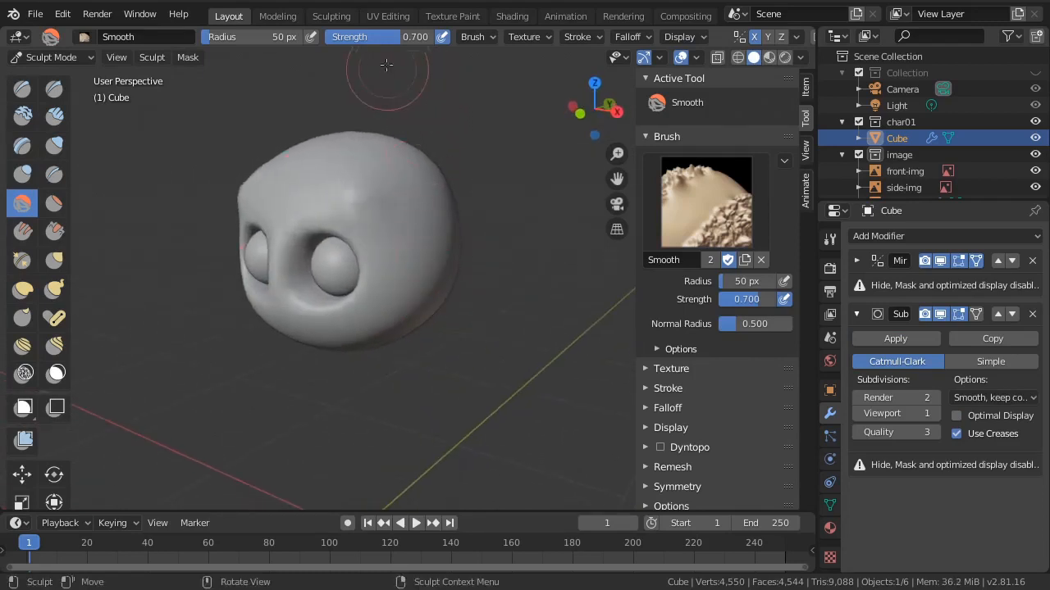
{"action": "left_click_drag", "start_coordinate": [426, 37], "coordinate": [353, 37]}
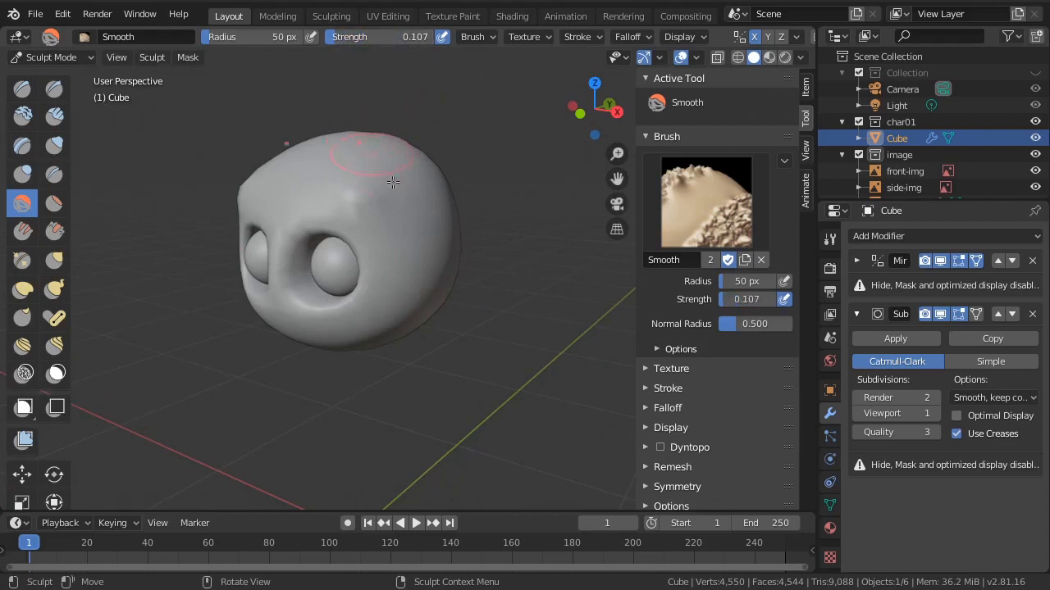
{"action": "middle_click_drag", "start_coordinate": [405, 212], "coordinate": [426, 224]}
{"action": "mouse_move", "coordinate": [422, 221]}
{"action": "left_mouse_down"}
{"action": "mouse_move", "coordinate": [382, 216]}
{"action": "mouse_move", "coordinate": [395, 208]}
{"action": "left_mouse_up"}
{"action": "mouse_move", "coordinate": [467, 281]}
{"action": "middle_mouse_down"}
{"action": "mouse_move", "coordinate": [499, 248]}
{"action": "mouse_move", "coordinate": [287, 226]}
{"action": "middle_mouse_up"}
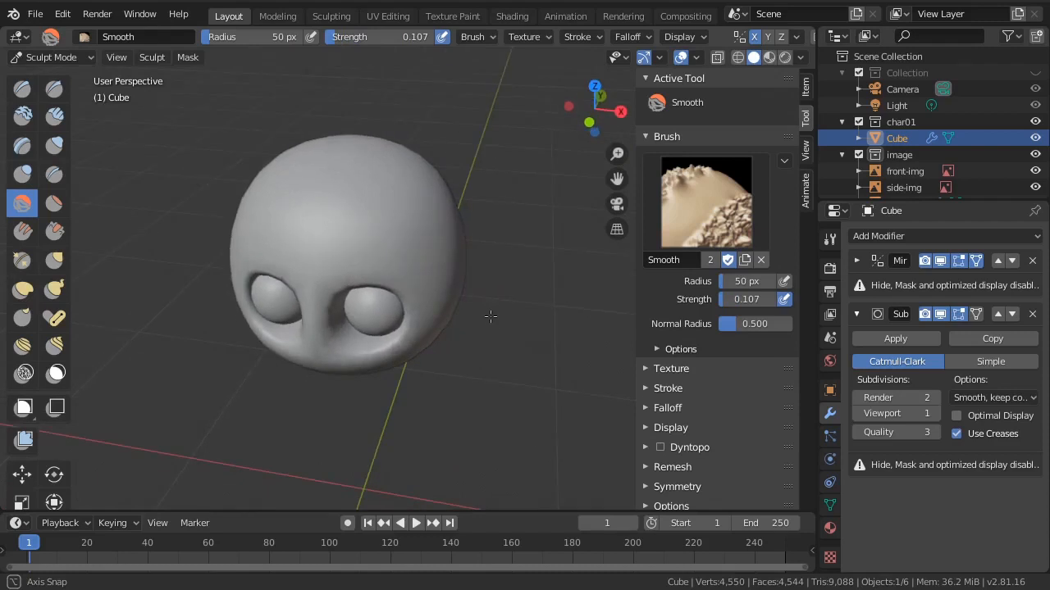
{"action": "left_click", "coordinate": [69, 58]}
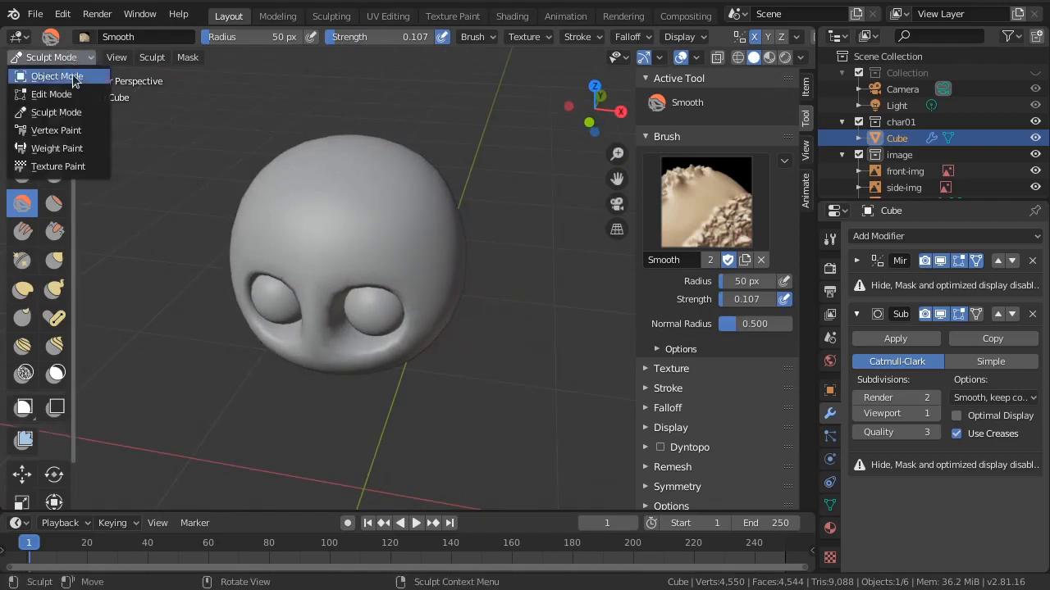
{"action": "left_click", "coordinate": [42, 75]}
Step: Check the head against the front reference in wireframe shading, and enter Edit Mode on it in solid shading
{"action": "middle_click_drag", "start_coordinate": [373, 300], "coordinate": [443, 289]}
{"action": "key", "text": "KP_1"}
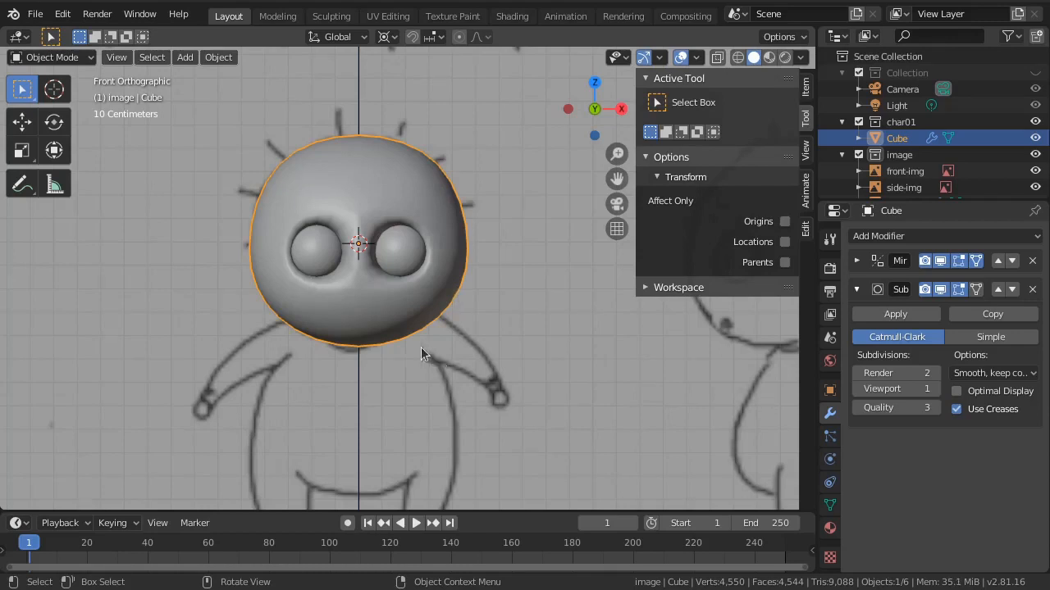
{"action": "key", "text": "z"}
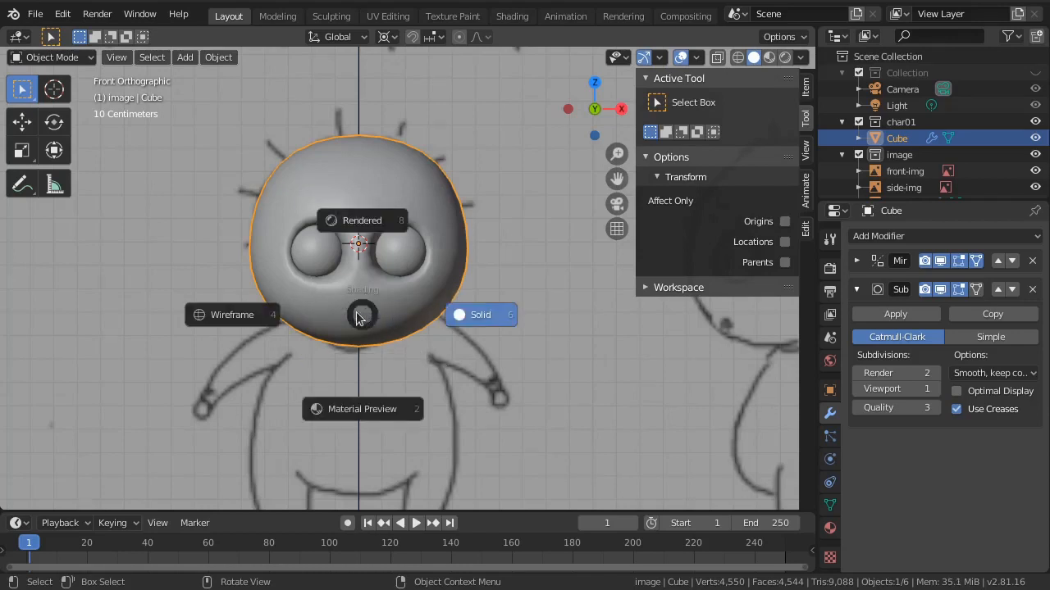
{"action": "left_click", "coordinate": [340, 324]}
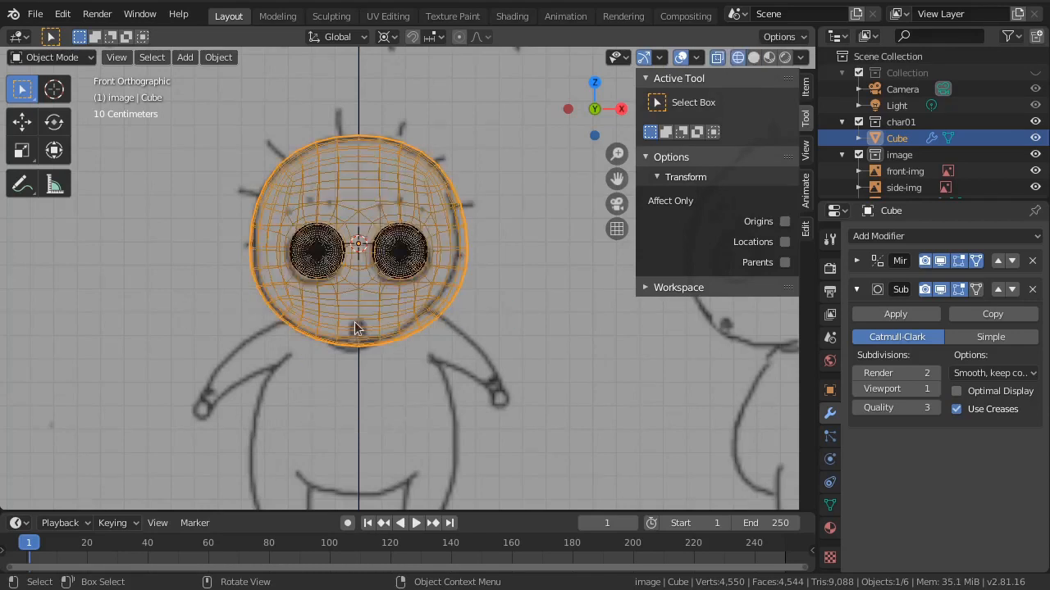
{"action": "key", "text": "Tab"}
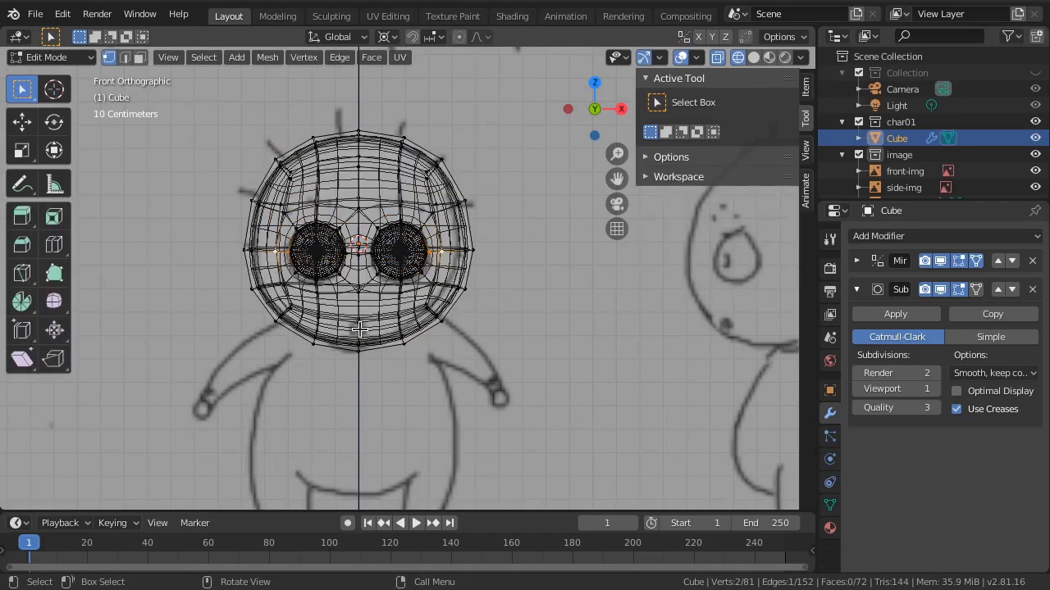
{"action": "key", "text": "shift+z"}
{"action": "mouse_move", "coordinate": [373, 333]}
{"action": "middle_mouse_down"}
{"action": "mouse_move", "coordinate": [370, 353]}
{"action": "mouse_move", "coordinate": [363, 314]}
{"action": "middle_mouse_up"}
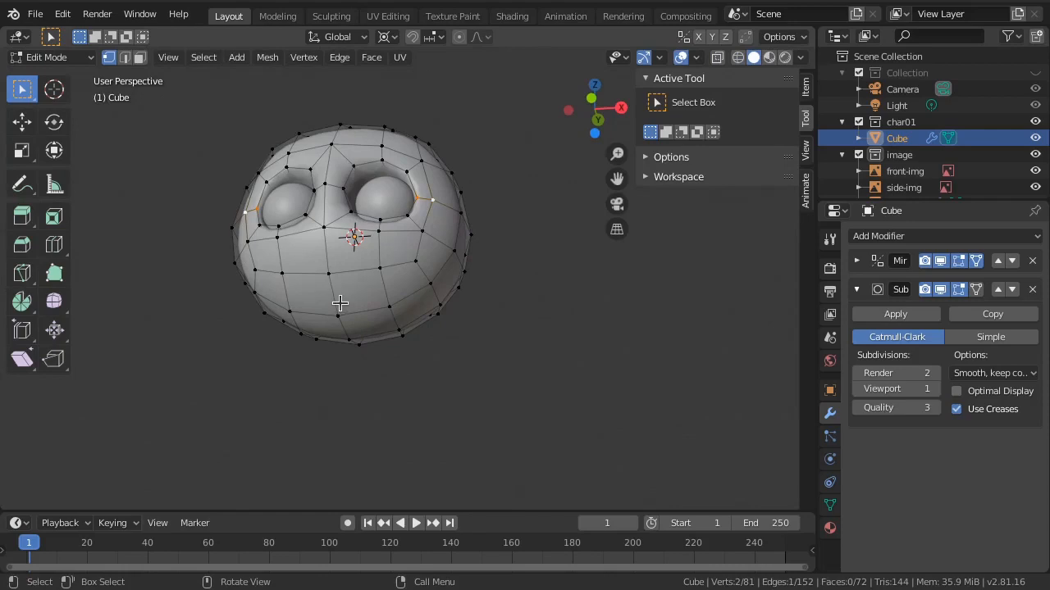
{"action": "key", "text": "KP_1"}
{"action": "scroll", "coordinate": [340, 303], "scroll_direction": "up", "scroll_amount": 1}
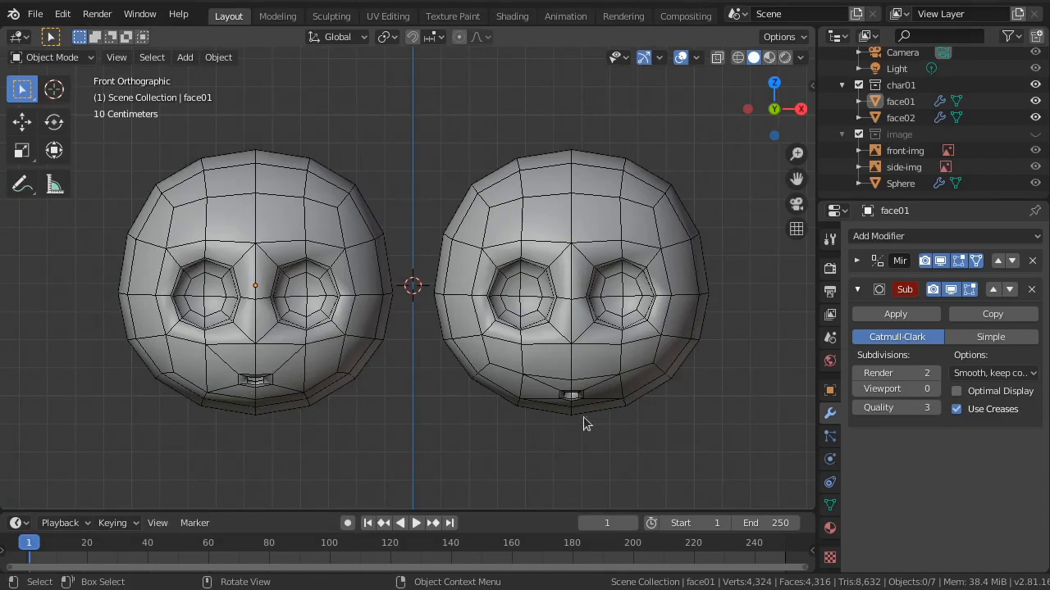
Step: Set the Subdivision level of the face01 example head to 1 and clear the selection
{"action": "middle_click_drag", "start_coordinate": [578, 427], "coordinate": [560, 335]}
{"action": "key", "text": "KP_1"}
{"action": "left_click", "coordinate": [335, 366]}
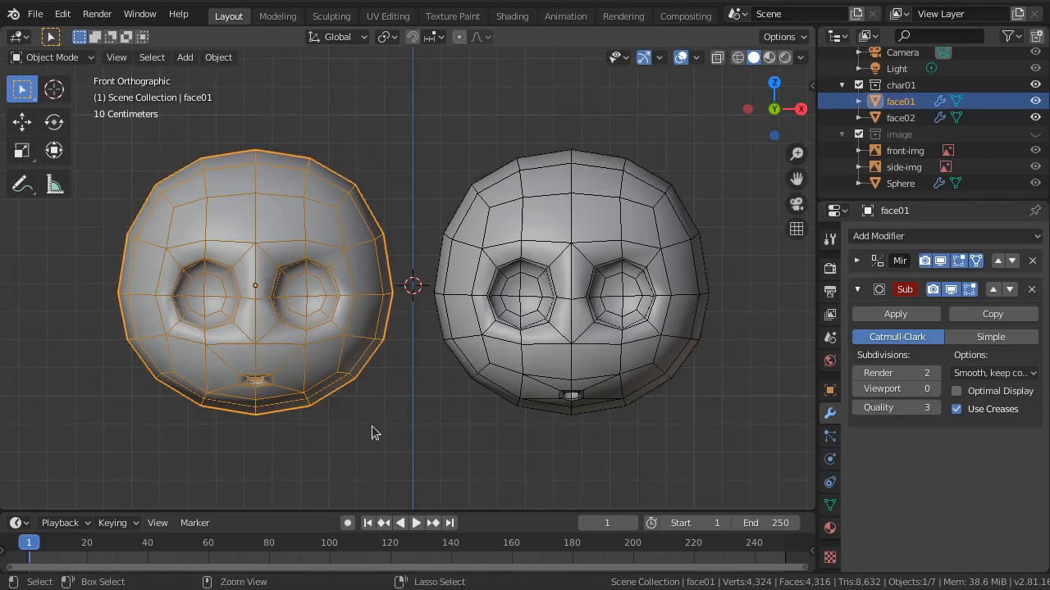
{"action": "key", "text": "ctrl+1"}
{"action": "key", "text": "alt"}
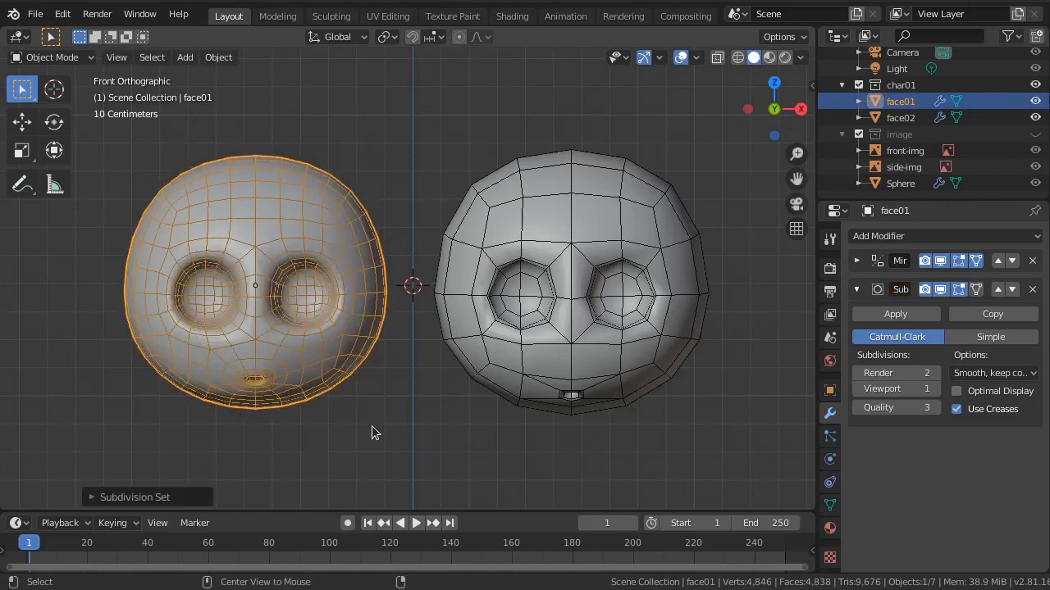
{"action": "key", "text": "alt+a"}
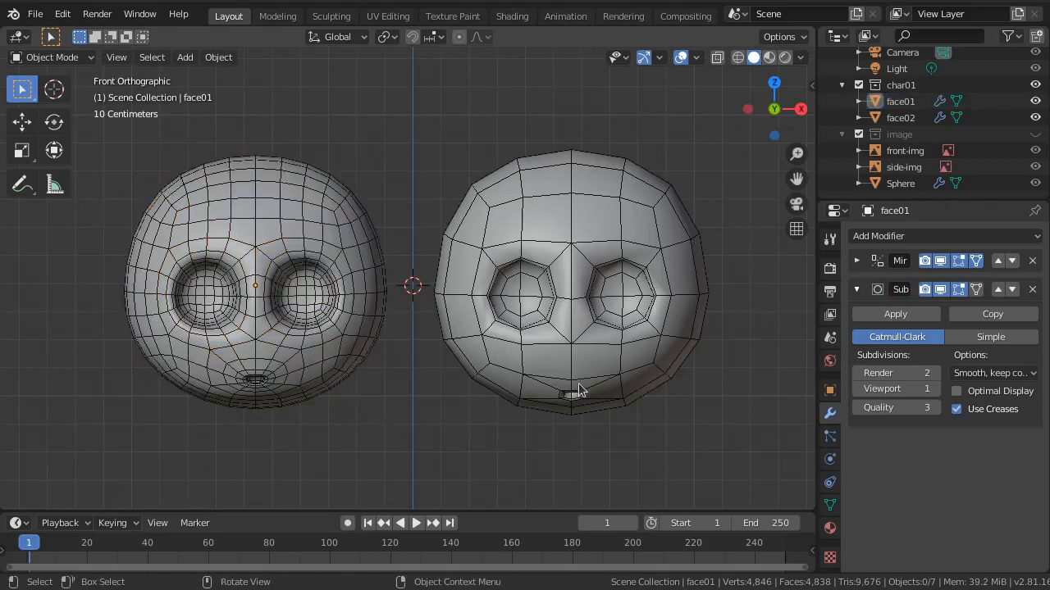
Step: Set the Subdivision level of the face02 example head to 1, deselect it, and compare both heads' mouth openings
{"action": "left_click", "coordinate": [627, 382]}
{"action": "key", "text": "ctrl+1"}
{"action": "key", "text": "alt+a"}
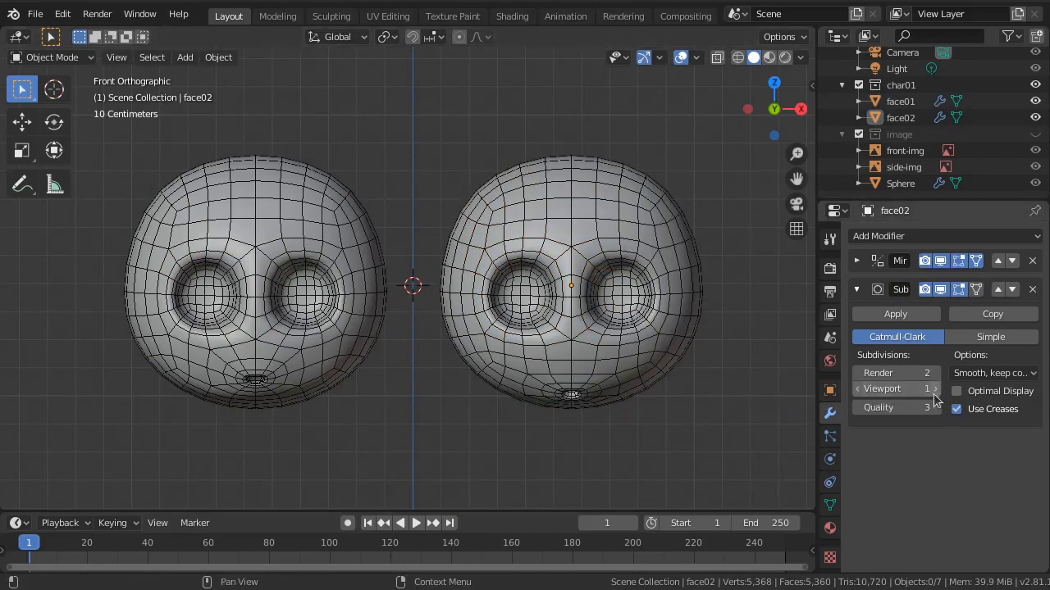
{"action": "middle_click_drag", "start_coordinate": [621, 424], "coordinate": [604, 381]}
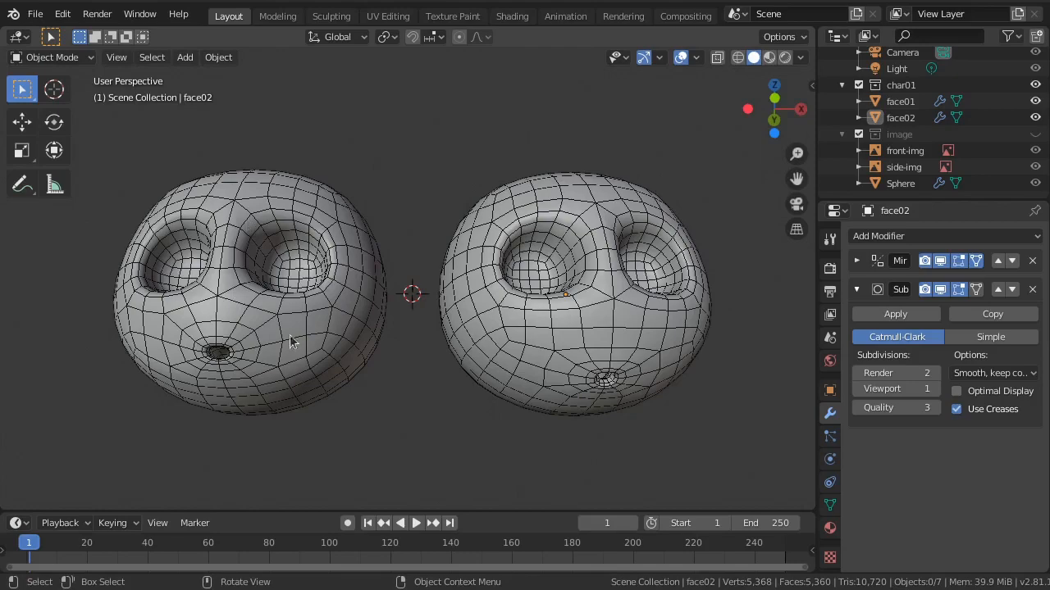
{"action": "middle_click_drag", "start_coordinate": [275, 361], "coordinate": [498, 364]}
{"action": "middle_click_drag", "start_coordinate": [682, 350], "coordinate": [678, 338]}
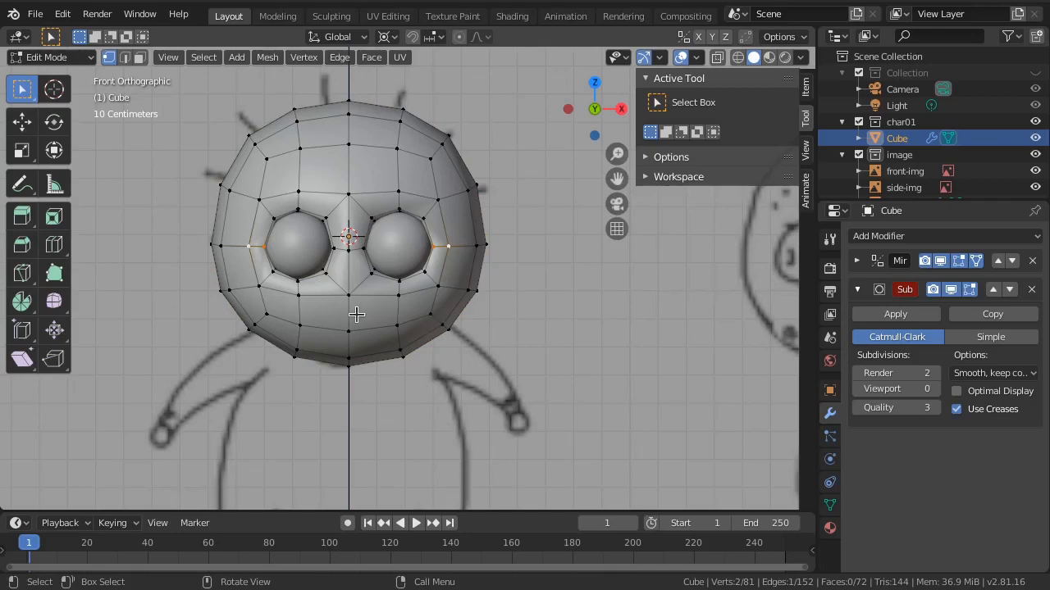
Step: Try extruding and shrinking the face just below the eyes for the mouth, using face selection
{"action": "key", "text": "3"}
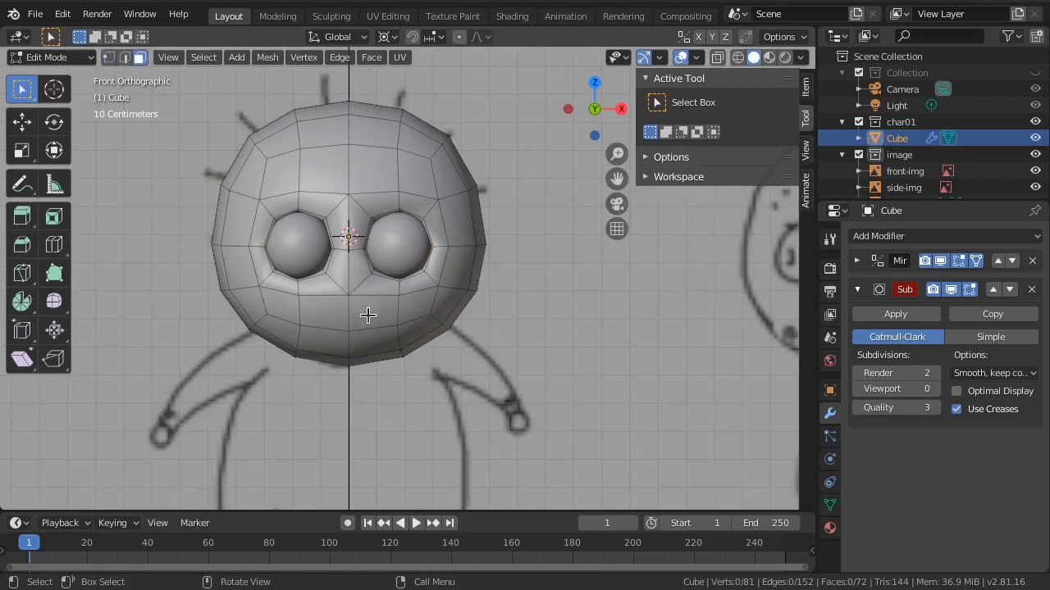
{"action": "left_click", "coordinate": [367, 315]}
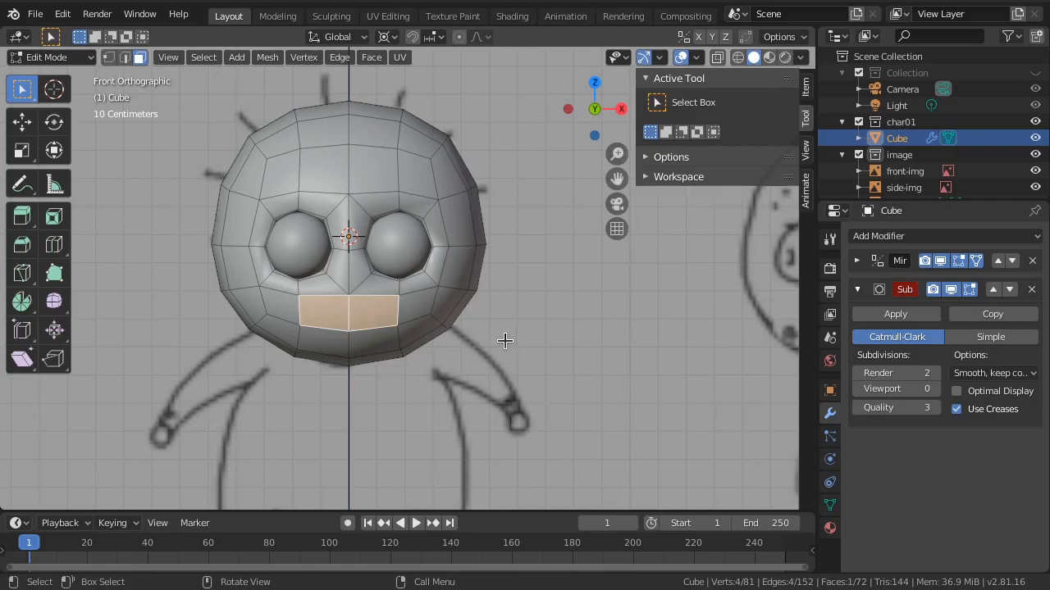
{"action": "key", "text": "e"}
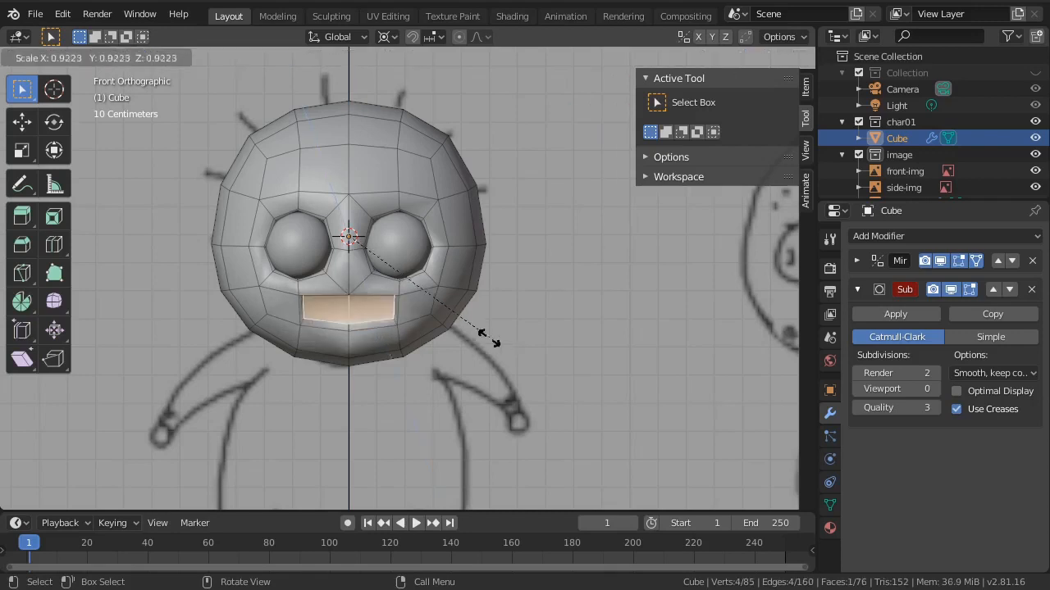
{"action": "right_click", "coordinate": [435, 329]}
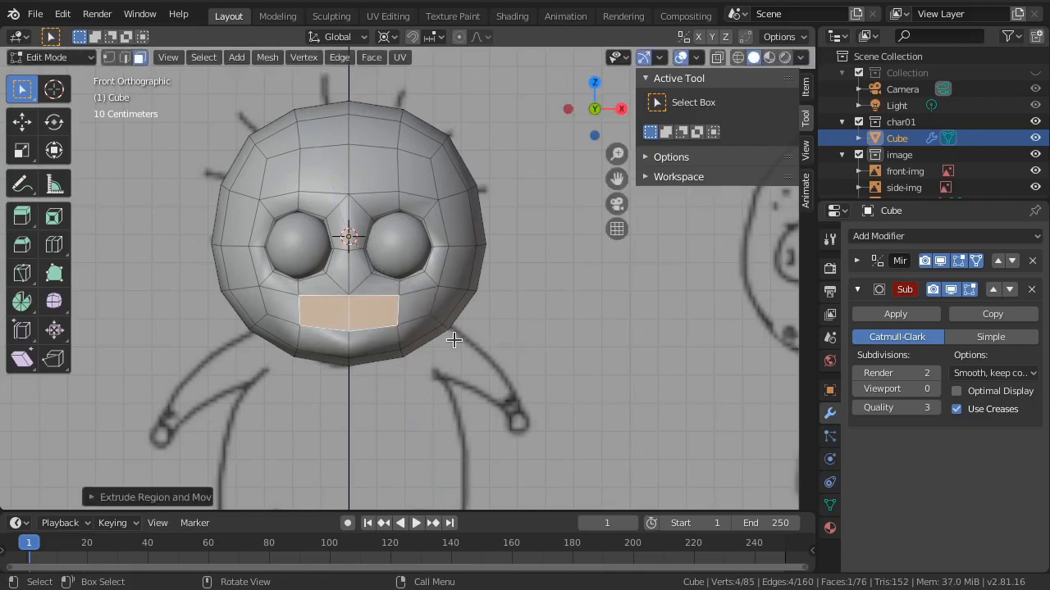
Step: Set the transform pivot point to Individual Origins
{"action": "left_click", "coordinate": [386, 36]}
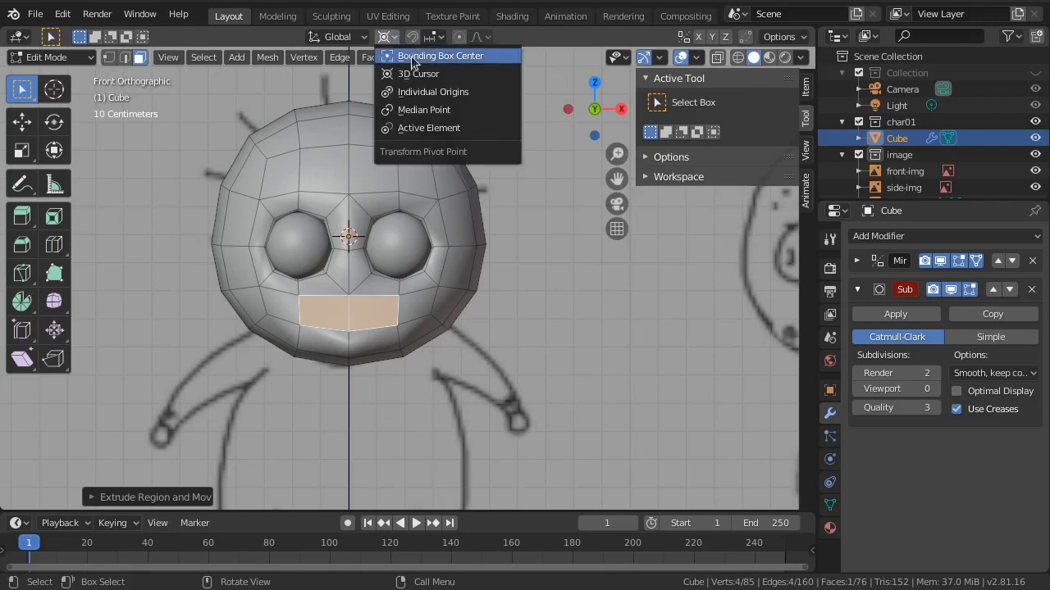
{"action": "left_click", "coordinate": [411, 56]}
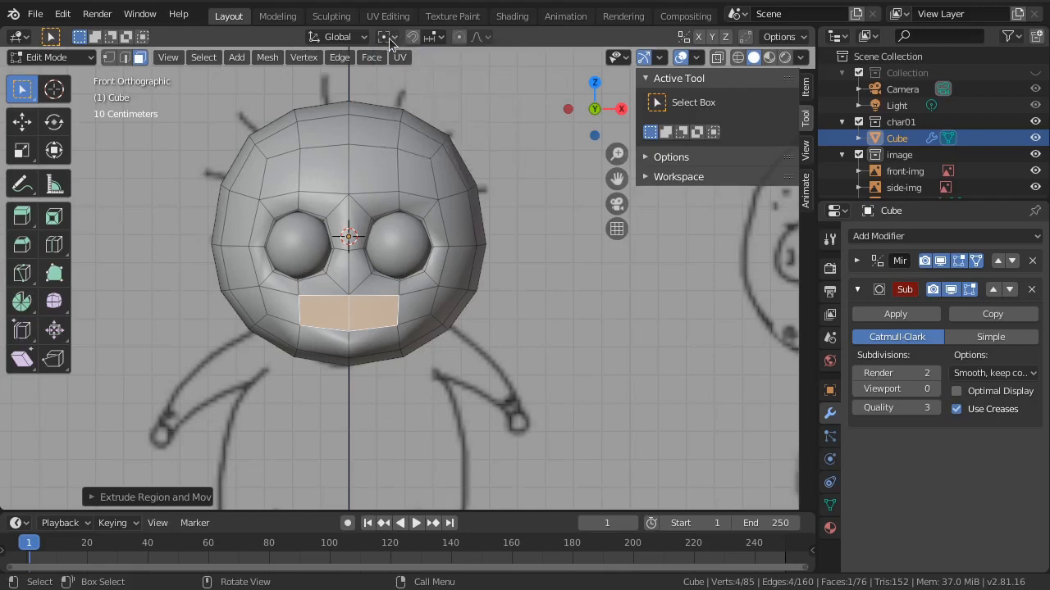
{"action": "left_click", "coordinate": [386, 36]}
{"action": "left_click", "coordinate": [423, 92]}
Step: Try scaling down the extruded mouth face around its own origin, and undo the scaling and extrusion
{"action": "key", "text": "s"}
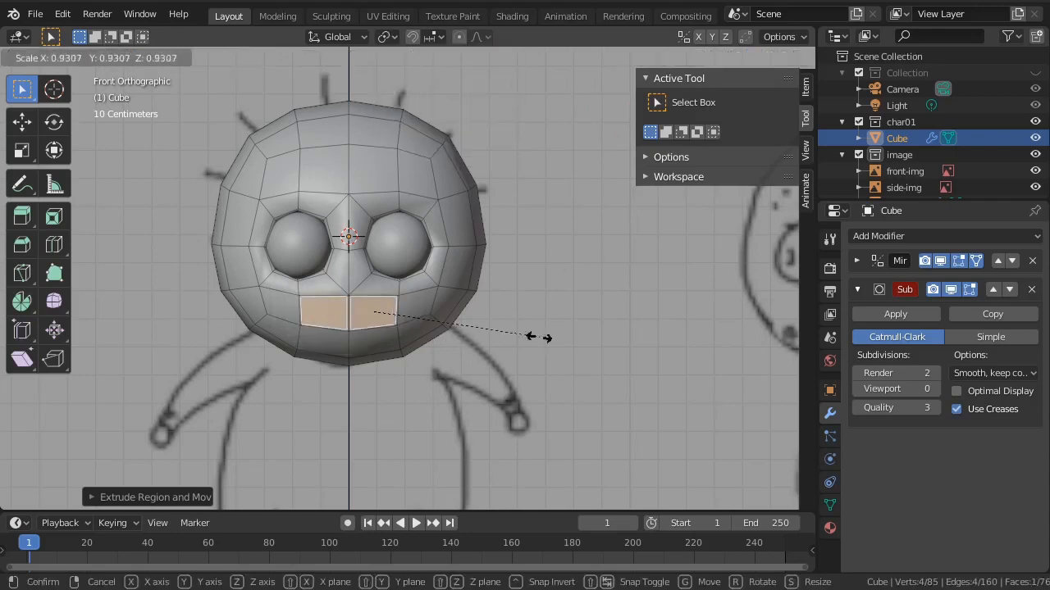
{"action": "left_click", "coordinate": [405, 346]}
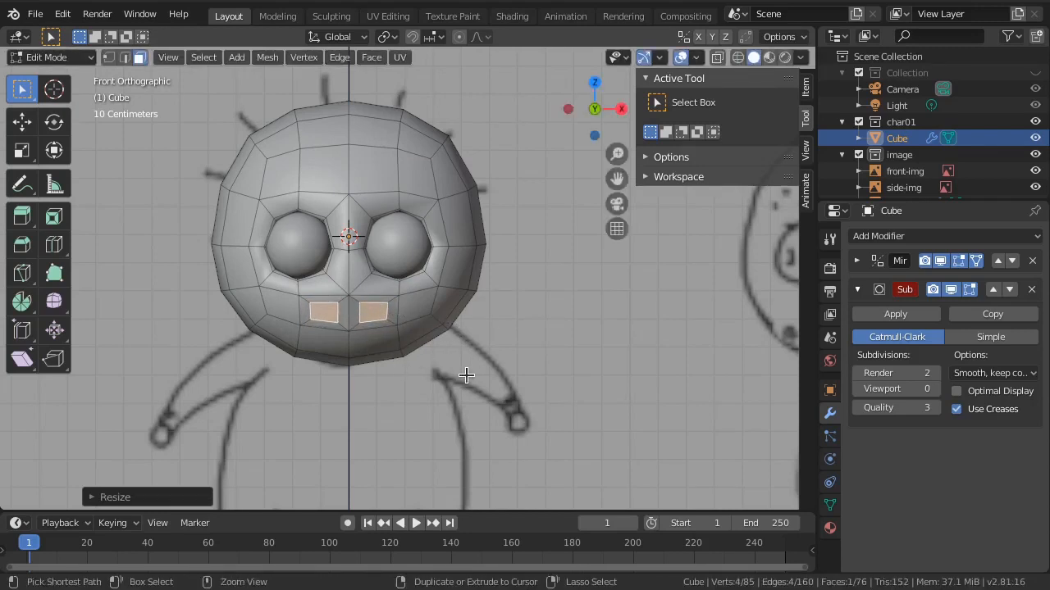
{"action": "key", "text": "ctrl+z"}
{"action": "key", "text": "ctrl+z"}
{"action": "key", "text": "ctrl+z"}
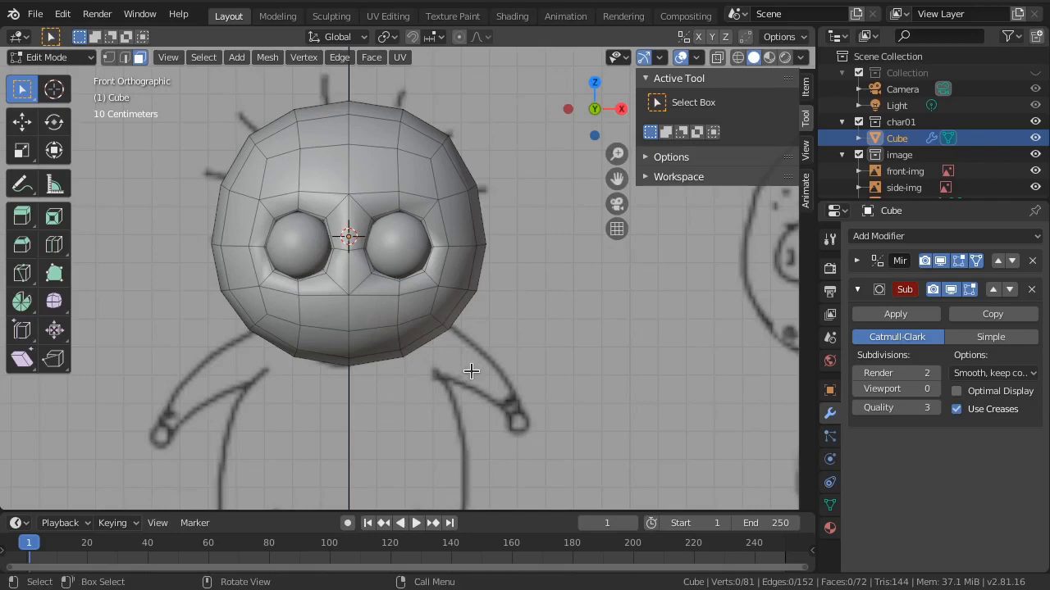
Step: Enable Clipping on the Mirror modifier, and extrude the face below the eyes and scale it to about half size
{"action": "left_click", "coordinate": [857, 260]}
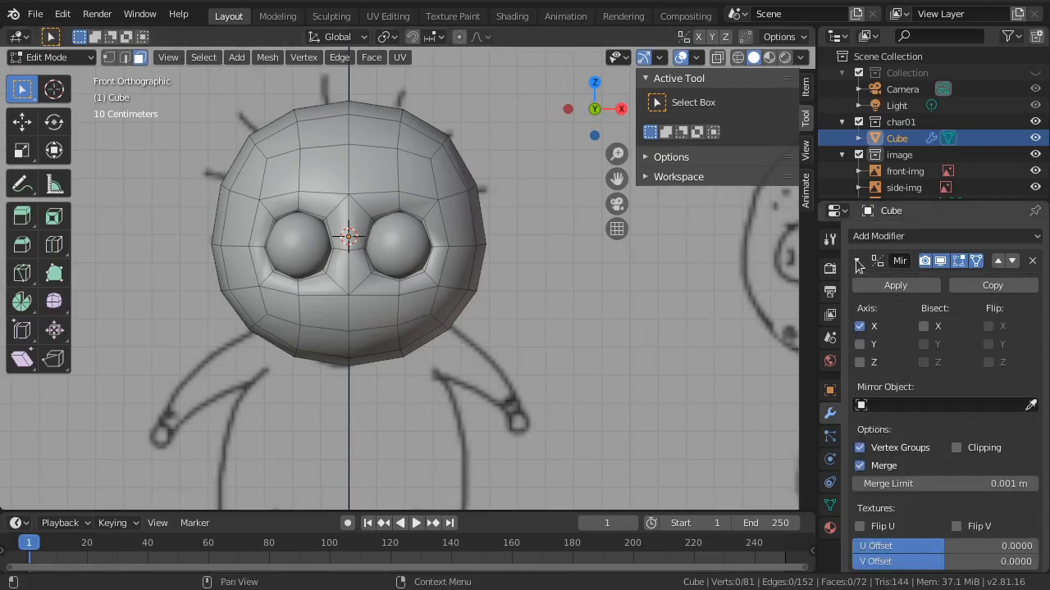
{"action": "left_click", "coordinate": [956, 447]}
{"action": "left_click", "coordinate": [368, 314]}
{"action": "key", "text": "e"}
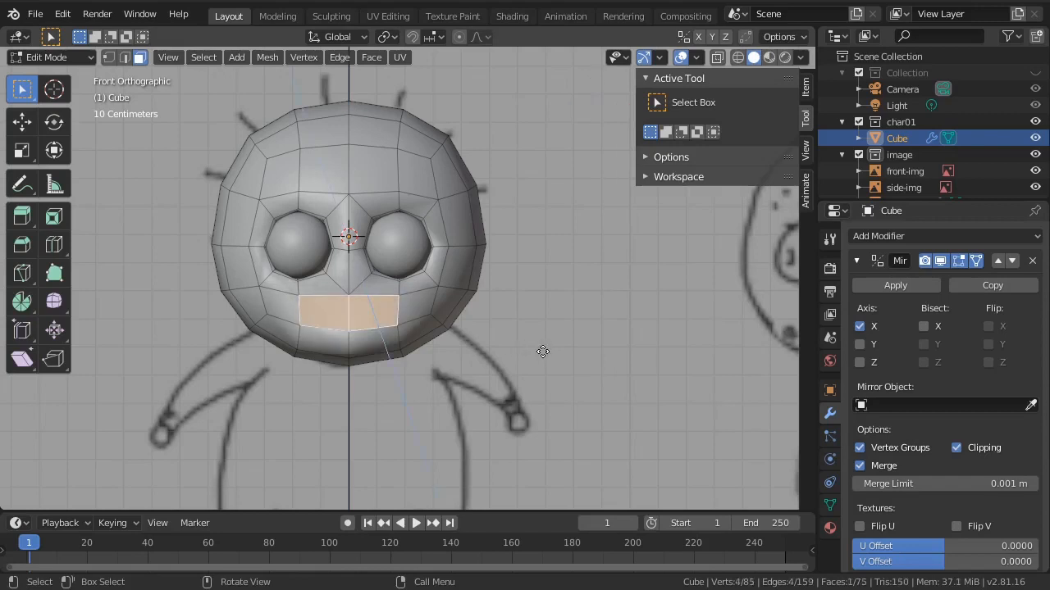
{"action": "key", "text": "s"}
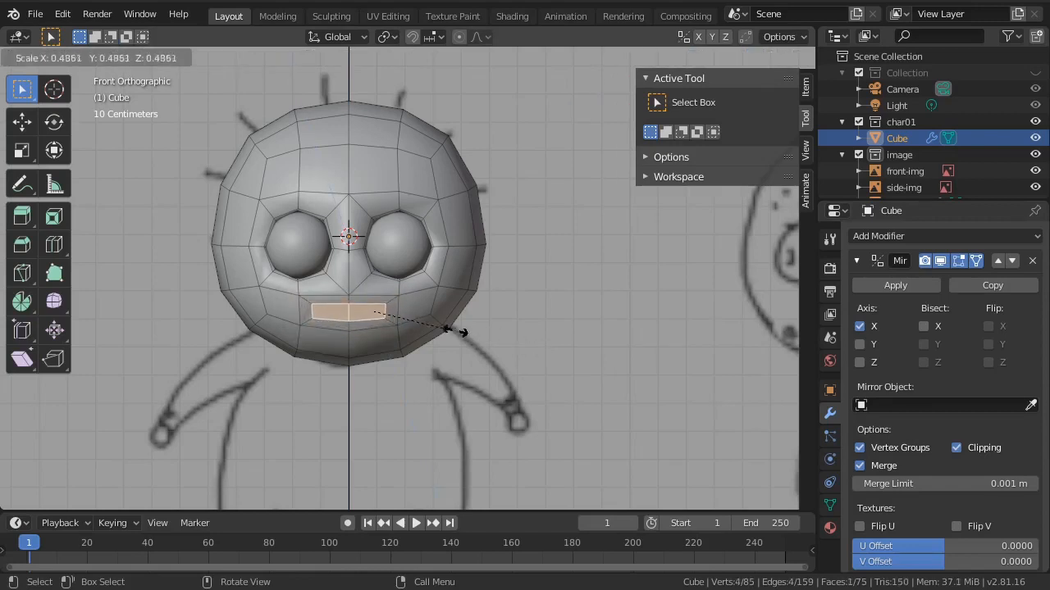
{"action": "left_click", "coordinate": [452, 329]}
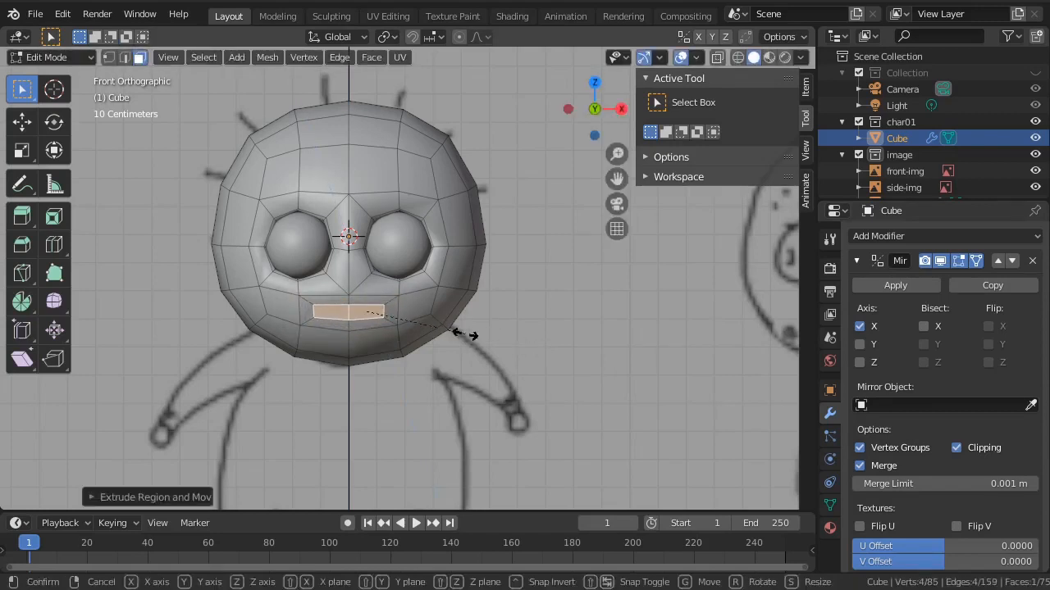
Step: Narrow the inner mouth face with two successive scalings along the global X axis
{"action": "key", "text": "s"}
{"action": "key", "text": "x"}
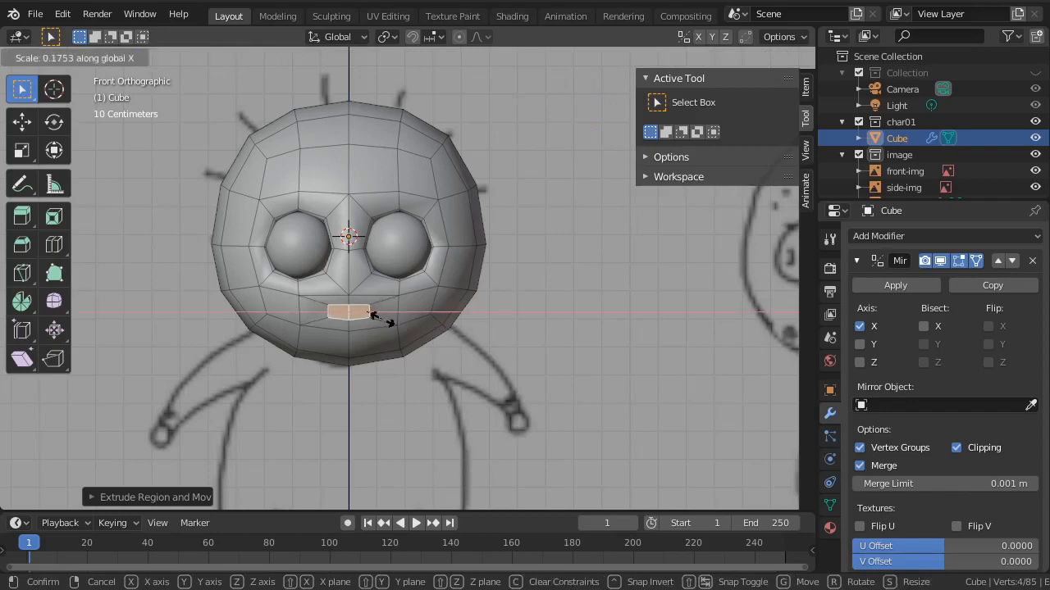
{"action": "left_click", "coordinate": [389, 318]}
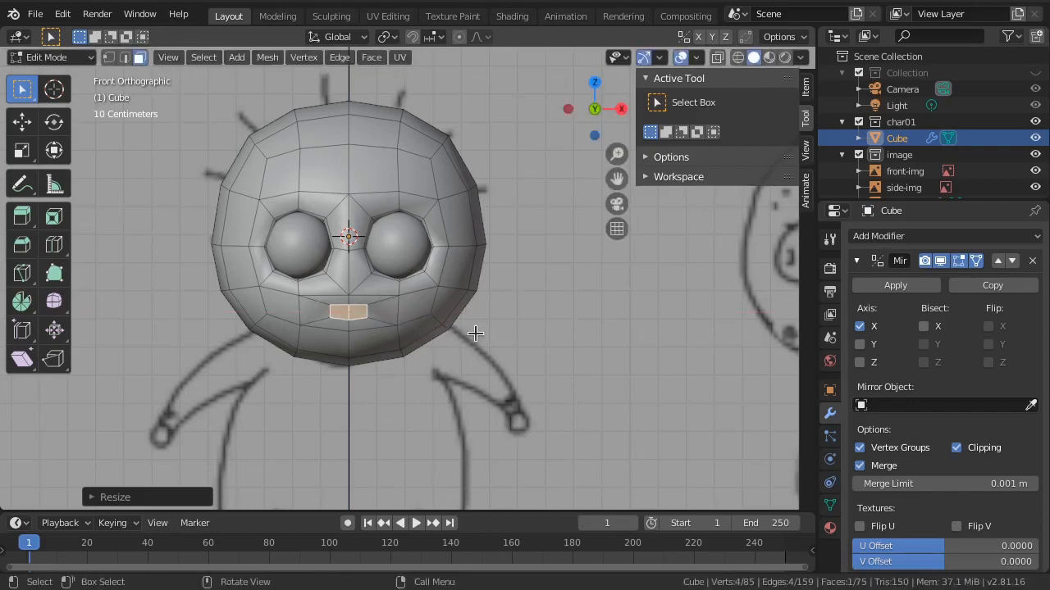
{"action": "key", "text": "s"}
{"action": "key", "text": "Escape"}
{"action": "key", "text": "s"}
{"action": "key", "text": "x"}
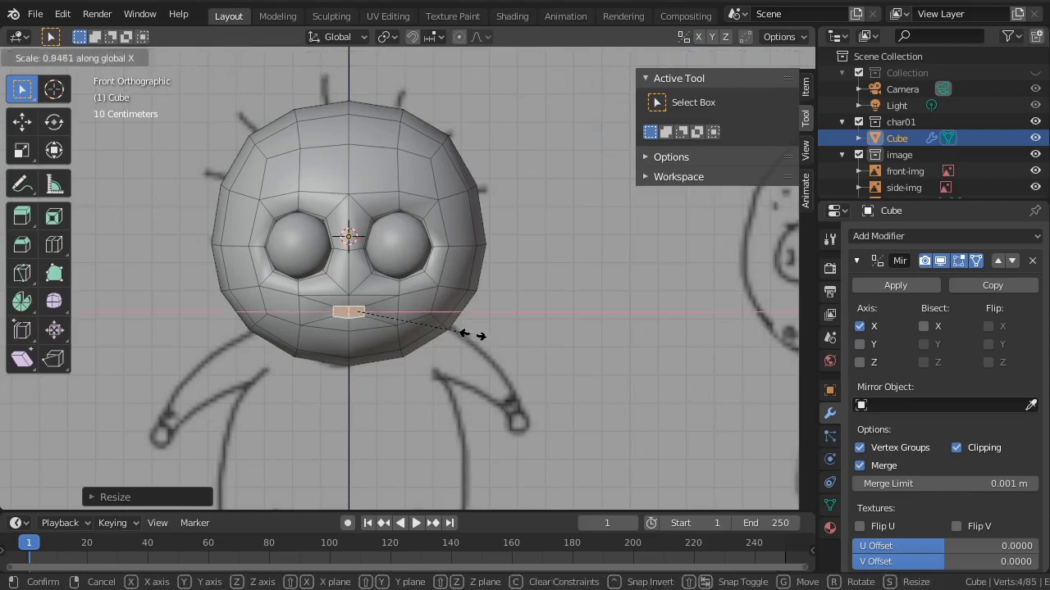
{"action": "left_click", "coordinate": [433, 331]}
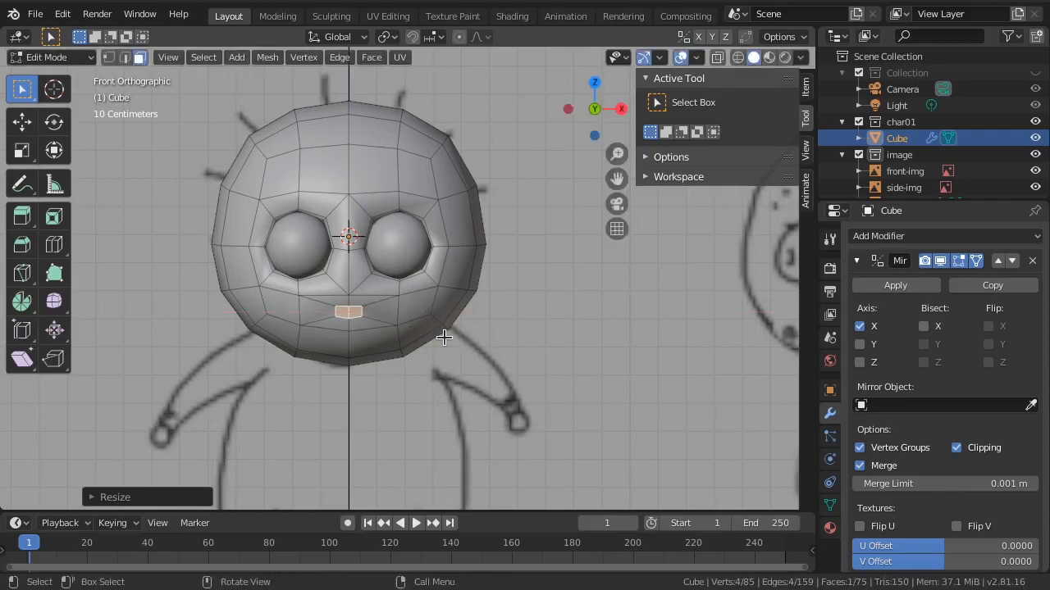
Step: Show the head in the right orthographic view with wireframe shading, over the side reference
{"action": "key", "text": "KP_3"}
{"action": "key", "text": "z"}
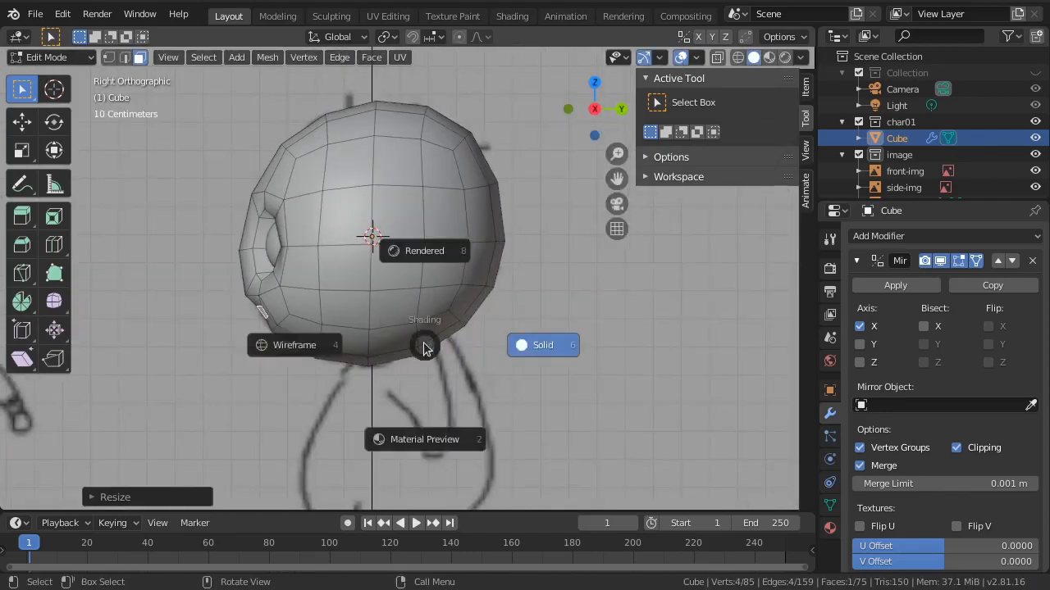
{"action": "left_click", "coordinate": [328, 346]}
{"action": "middle_click_drag", "start_coordinate": [345, 356], "coordinate": [432, 323], "text": "shift"}
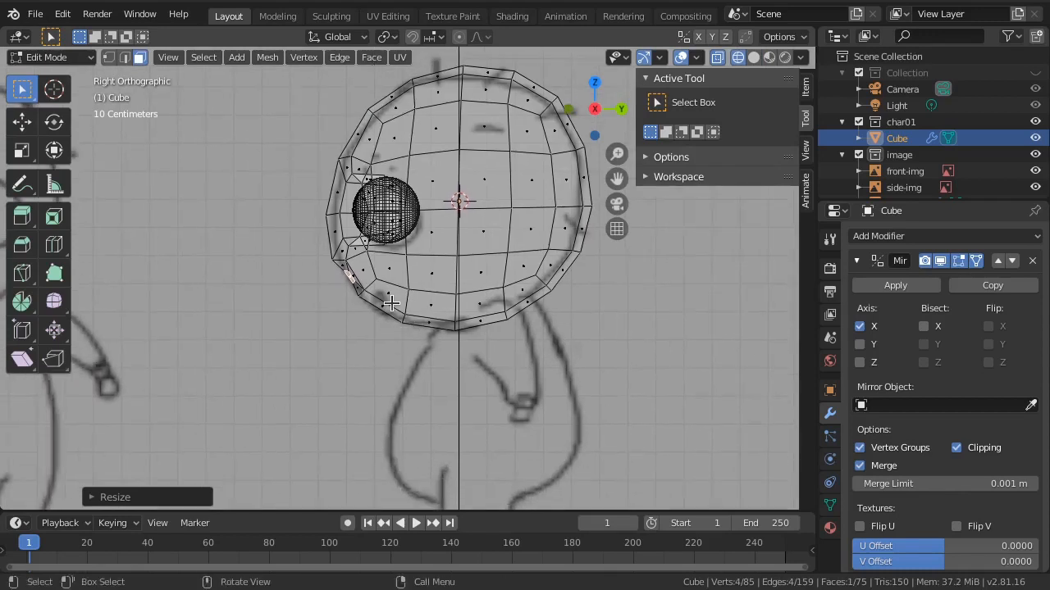
Step: Try moving the mouth face downward with proportional editing and a reduced influence radius
{"action": "key", "text": "o"}
{"action": "key", "text": "g"}
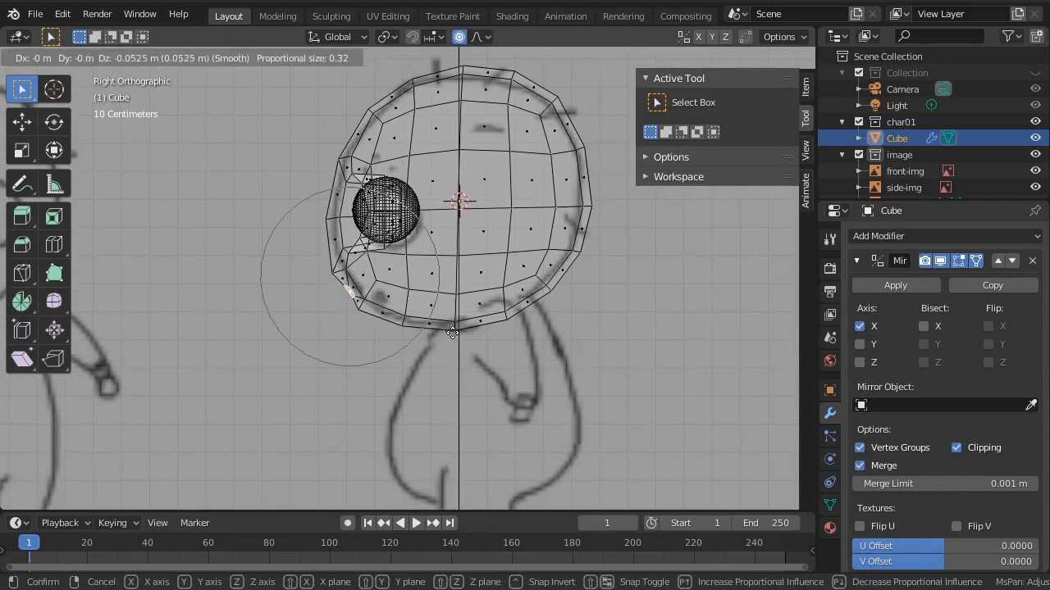
{"action": "scroll", "coordinate": [394, 296], "scroll_direction": "up", "scroll_amount": 10}
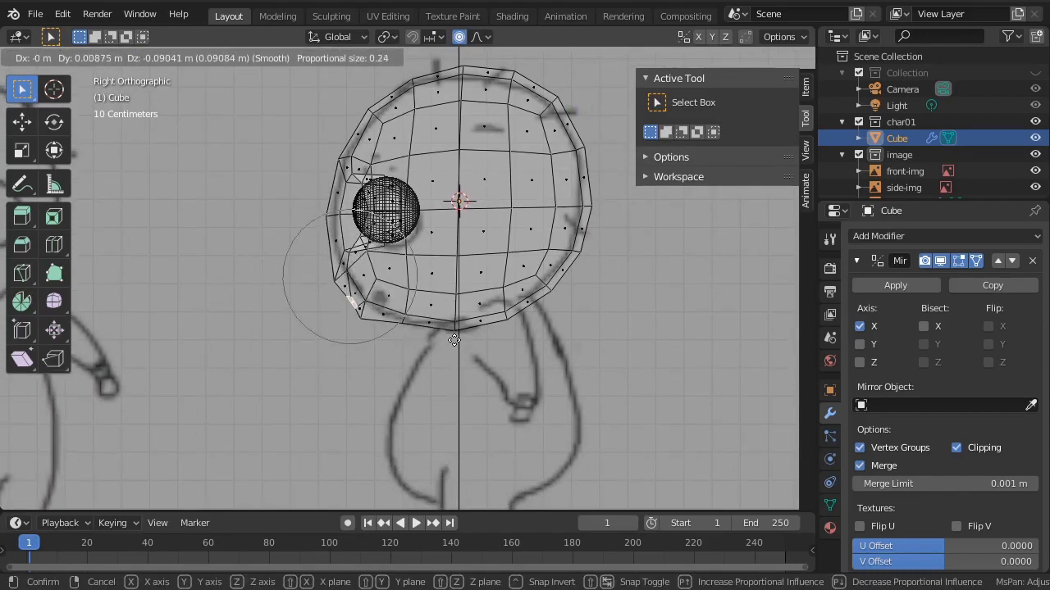
{"action": "right_click", "coordinate": [360, 258]}
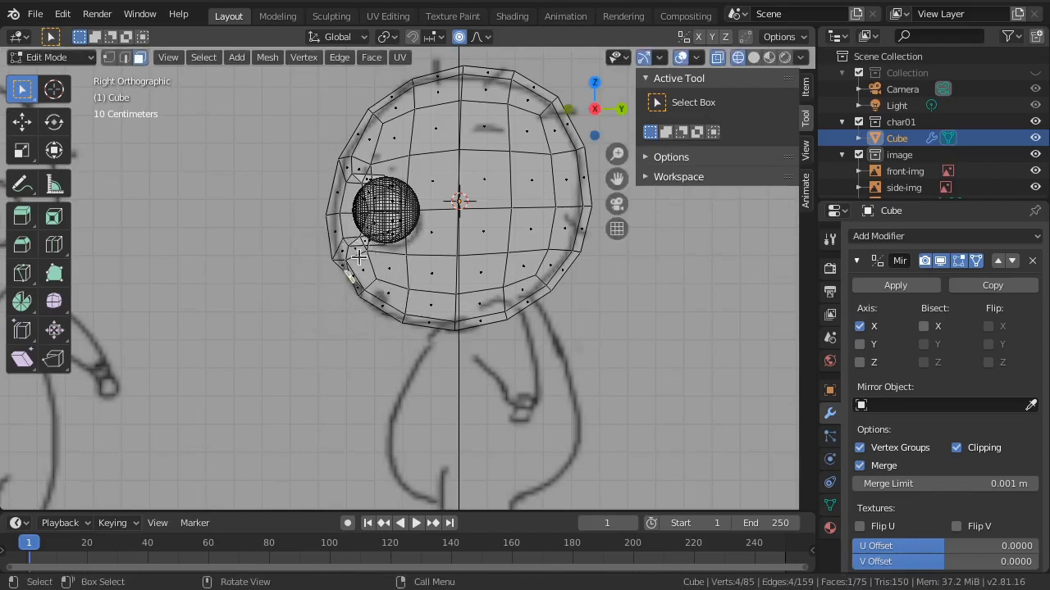
Step: With proportional editing off, move the mouth and adjoining lower-face vertices about 0.05 m back and 0.07 m down
{"action": "key", "text": "1"}
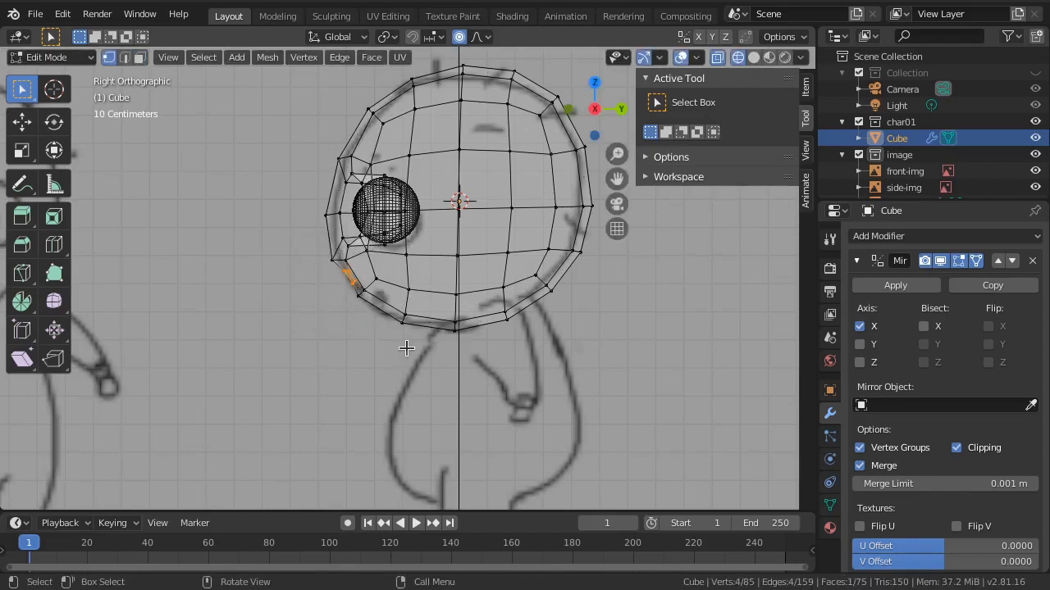
{"action": "left_click_drag", "start_coordinate": [341, 264], "coordinate": [392, 320], "text": "shift"}
{"action": "key", "text": "o"}
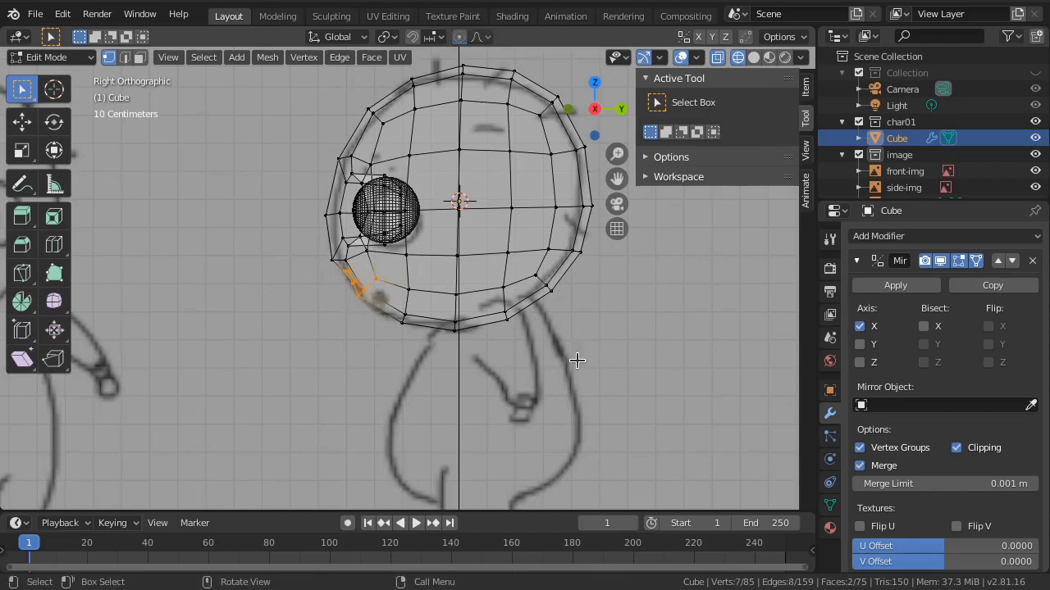
{"action": "key", "text": "g"}
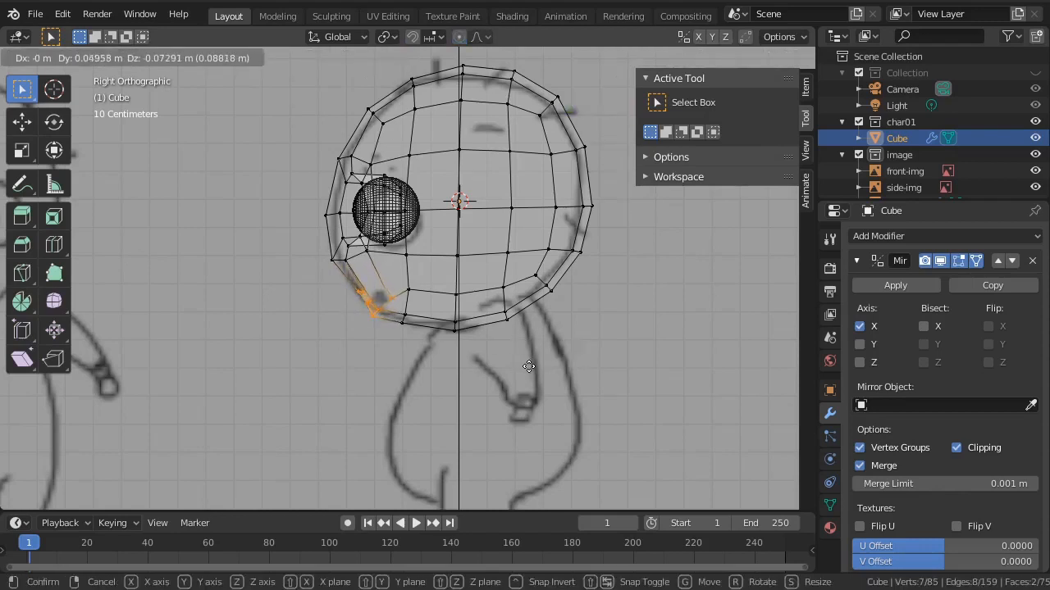
{"action": "left_click", "coordinate": [528, 366]}
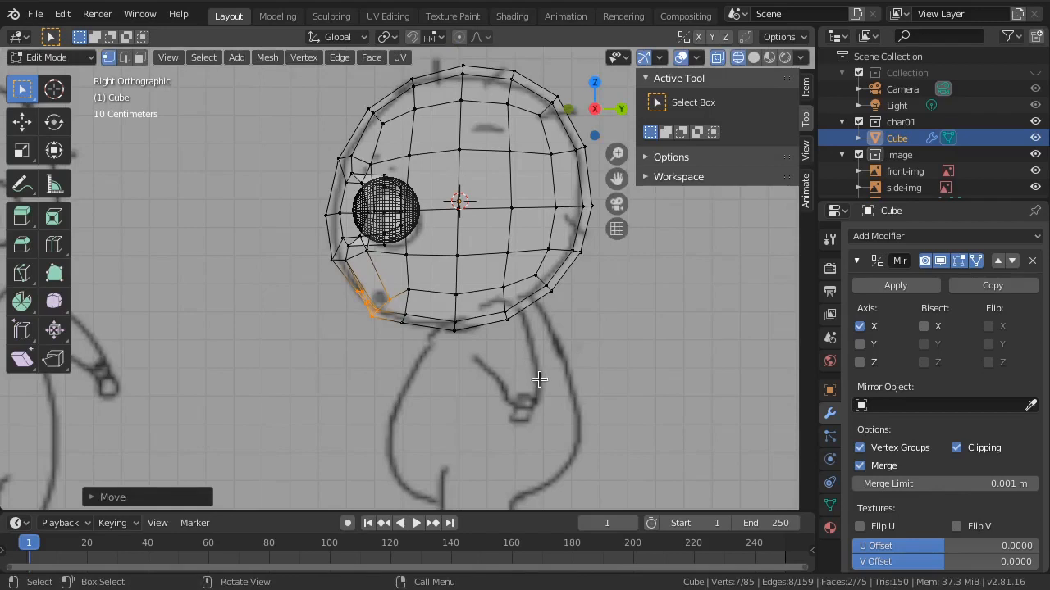
{"action": "key", "text": "g"}
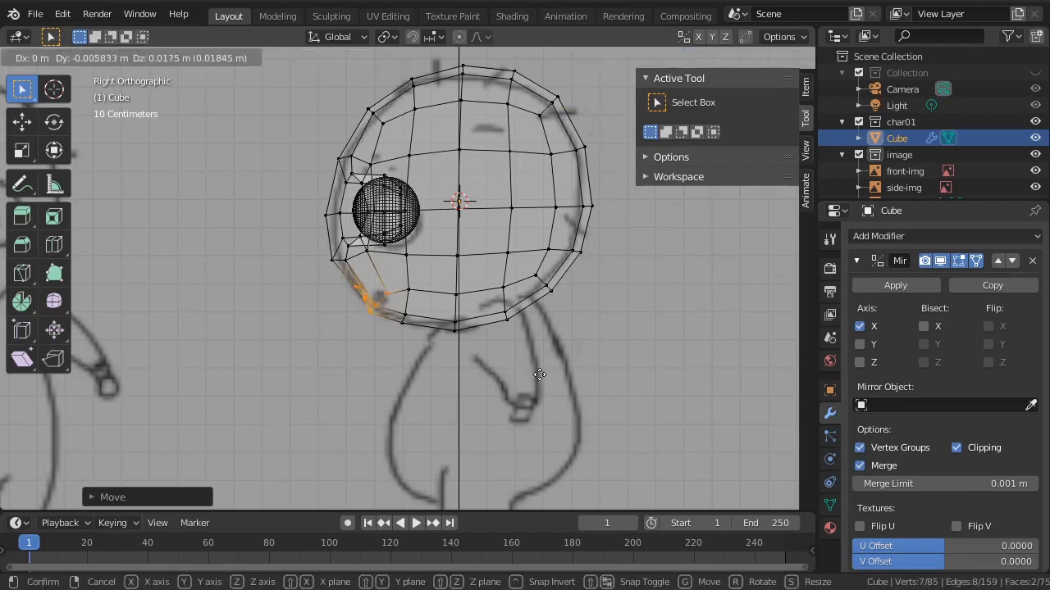
{"action": "key", "text": "Escape"}
Step: Move the three underside vertices just behind the chin slightly backward
{"action": "left_click", "coordinate": [408, 290]}
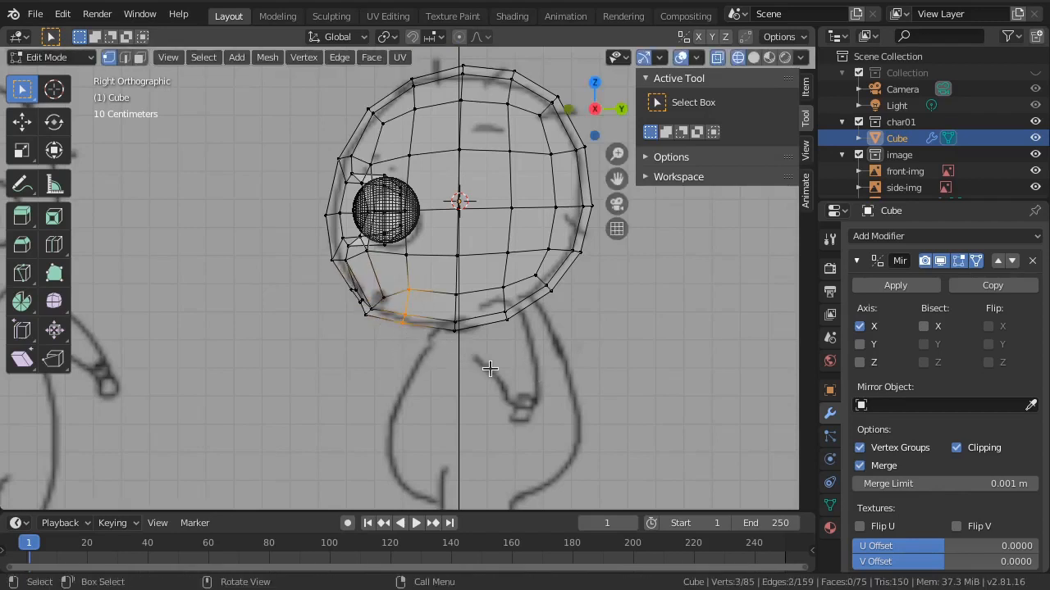
{"action": "key", "text": "g"}
{"action": "left_click", "coordinate": [496, 370]}
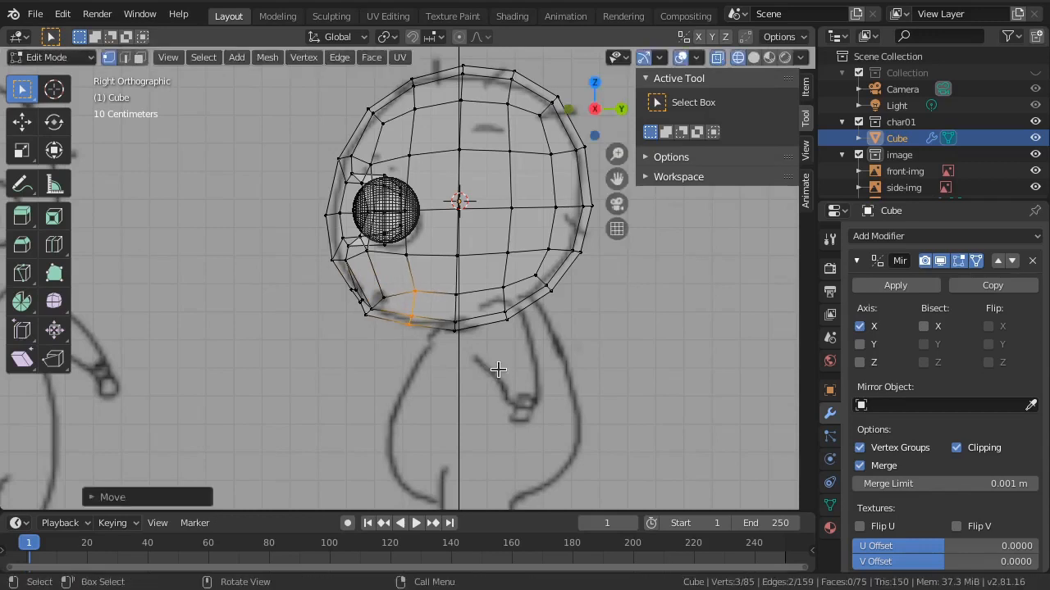
Step: Try sliding the upper of the three vertices behind the chin along its edge in solid shading, and return to wireframe
{"action": "scroll", "coordinate": [405, 338], "scroll_direction": "up", "scroll_amount": 2}
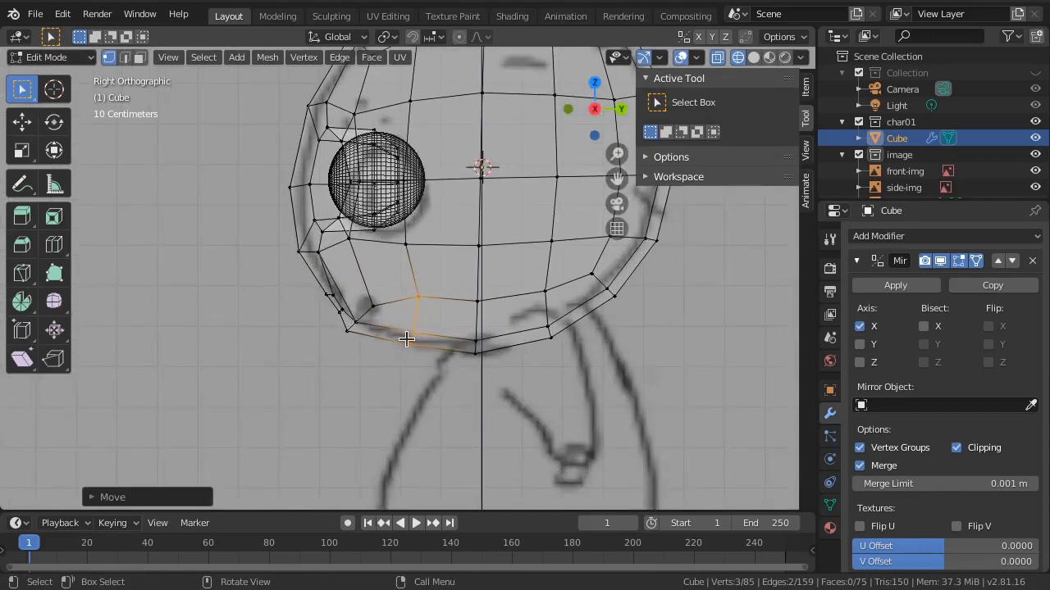
{"action": "key", "text": "shift+z"}
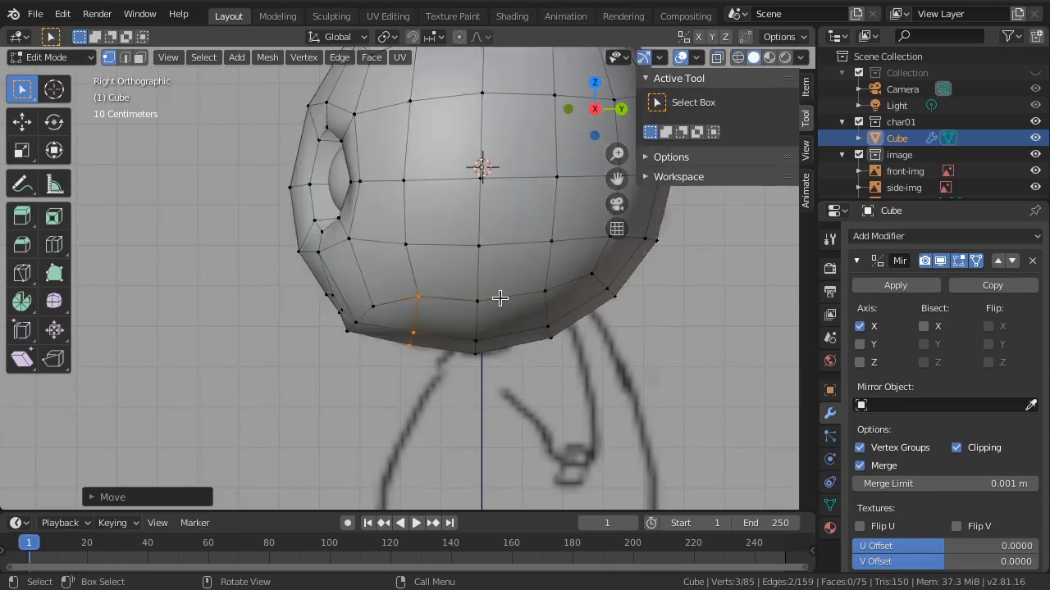
{"action": "left_click", "coordinate": [424, 298]}
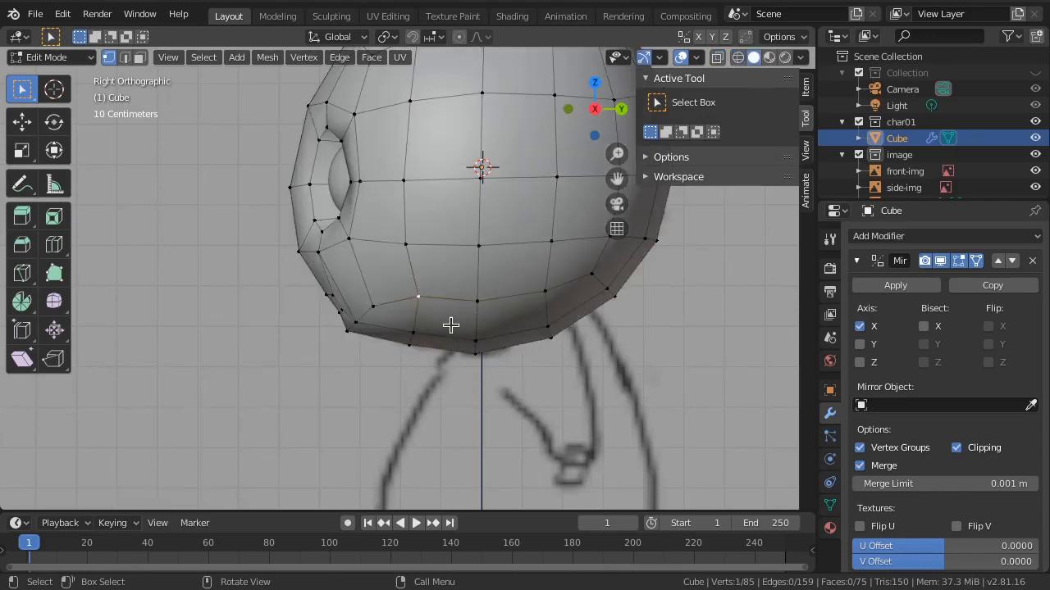
{"action": "key", "text": "g"}
{"action": "key", "text": "Escape"}
{"action": "key", "text": "g"}
{"action": "key", "text": "g"}
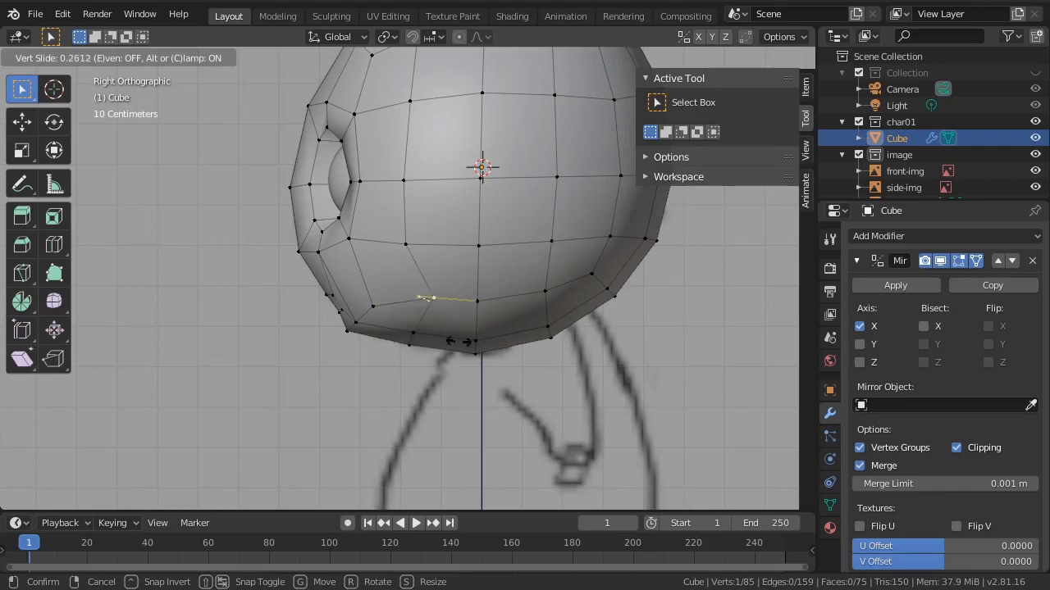
{"action": "left_click", "coordinate": [431, 342]}
{"action": "key", "text": "shift+z"}
Step: Move the two lower chin vertices about 0.02 m back toward the side reference outline
{"action": "left_click", "coordinate": [395, 358]}
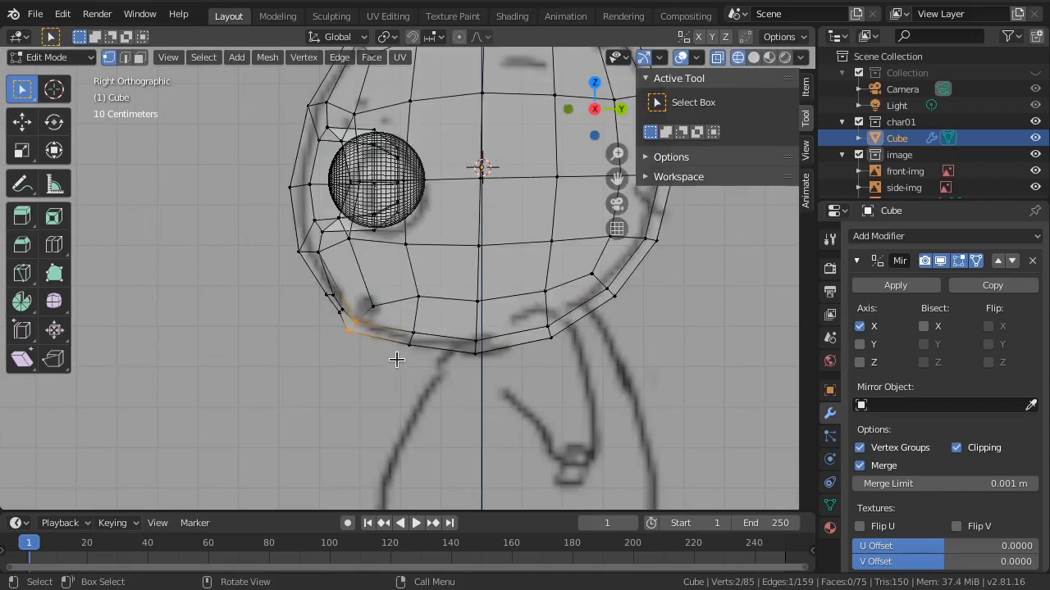
{"action": "key", "text": "g"}
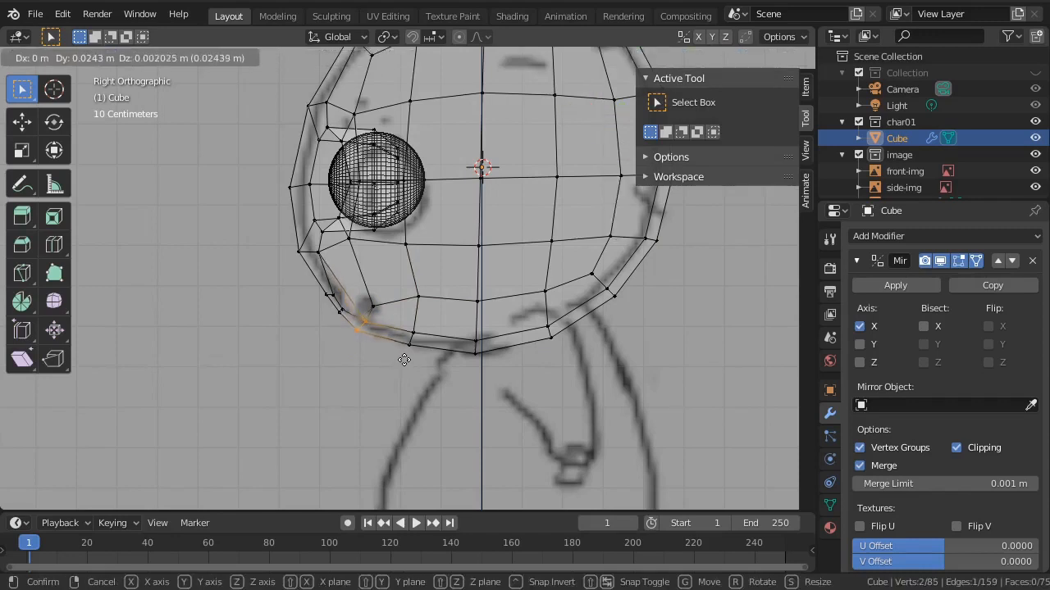
{"action": "left_click", "coordinate": [405, 362]}
Step: Nudge the mouth face's four vertices into line with the side reference outline
{"action": "left_click", "coordinate": [381, 305]}
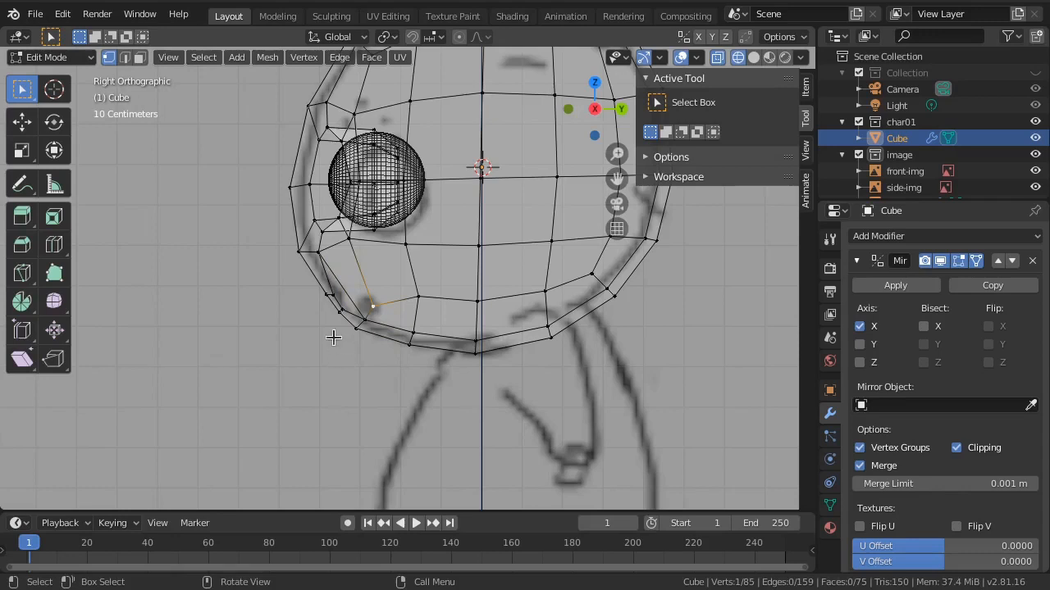
{"action": "left_click_drag", "start_coordinate": [314, 287], "coordinate": [359, 338]}
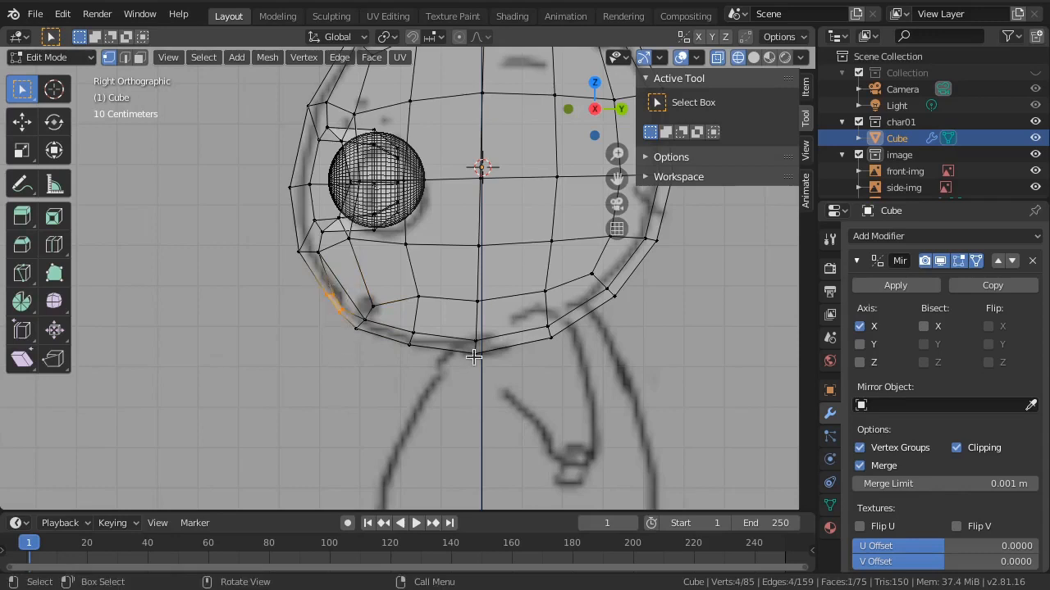
{"action": "key", "text": "g"}
{"action": "left_click", "coordinate": [479, 355]}
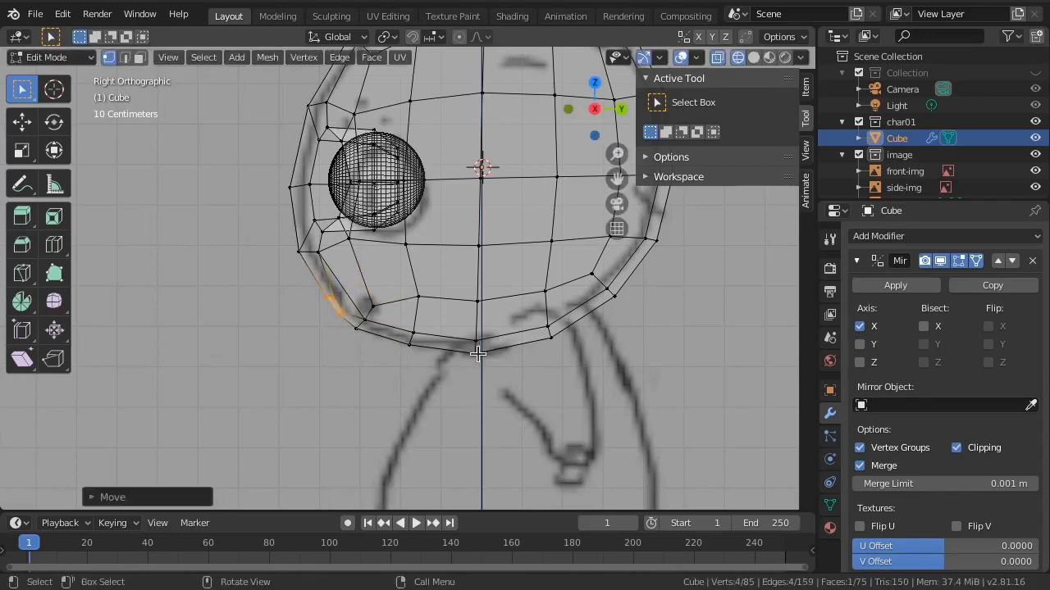
{"action": "key", "text": "g"}
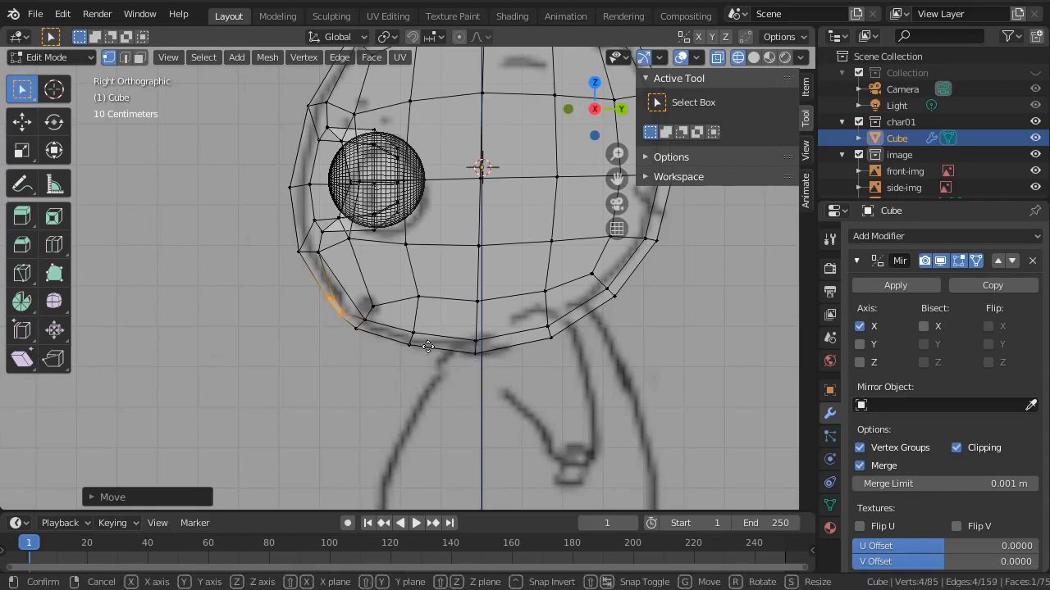
{"action": "left_click", "coordinate": [415, 345]}
Step: Edge-slide the three vertices just behind the mouth backward and realign the mouth face with the side outline
{"action": "left_click_drag", "start_coordinate": [353, 294], "coordinate": [394, 368]}
{"action": "key", "text": "g"}
{"action": "key", "text": "g"}
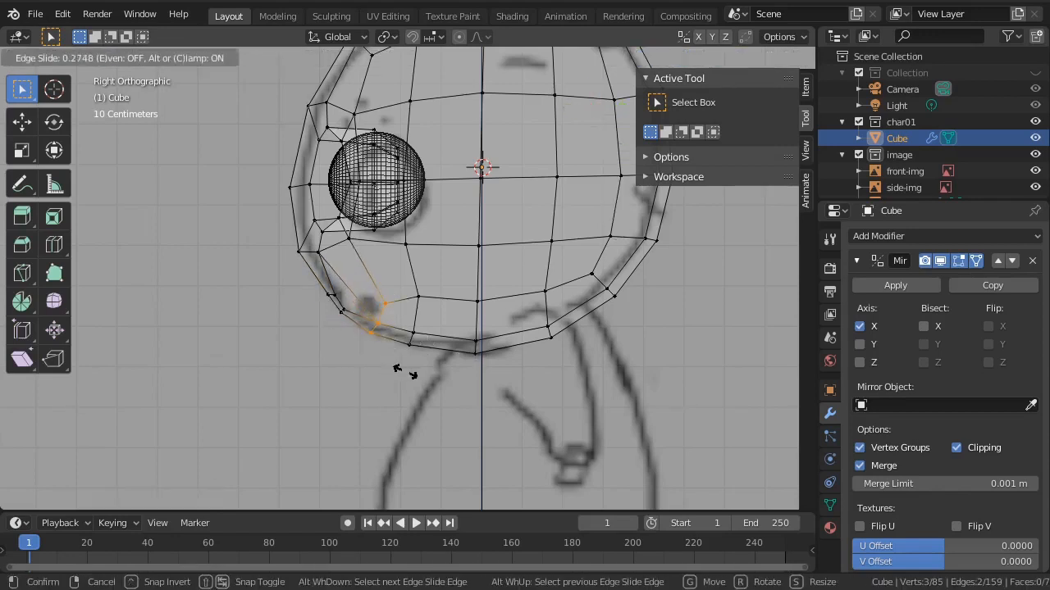
{"action": "left_click", "coordinate": [405, 372]}
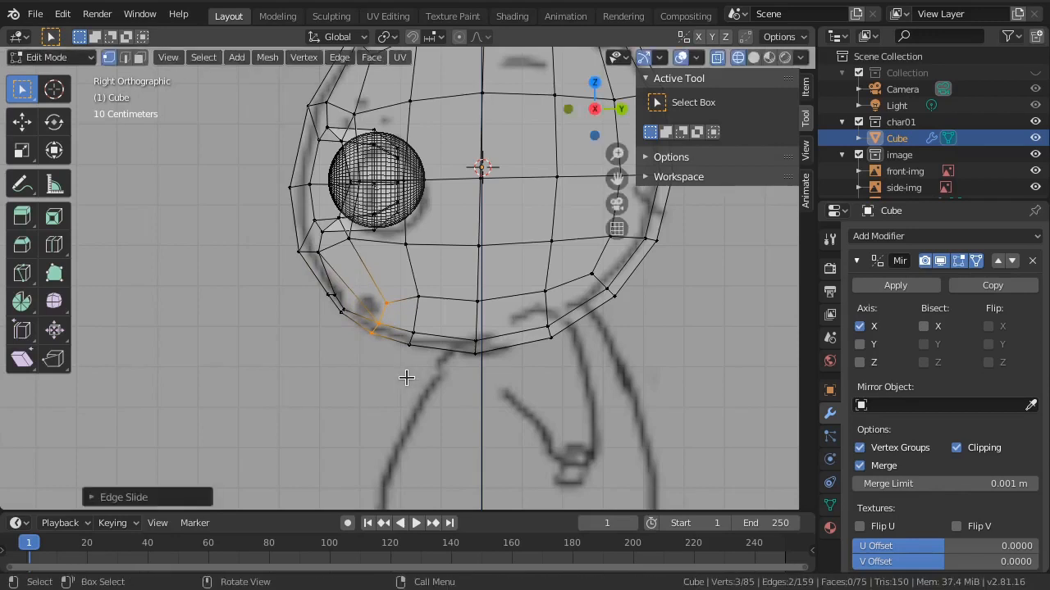
{"action": "key", "text": "g"}
{"action": "key", "text": "g"}
{"action": "left_click", "coordinate": [406, 383]}
{"action": "left_click_drag", "start_coordinate": [319, 287], "coordinate": [347, 315]}
{"action": "key", "text": "g"}
{"action": "left_click", "coordinate": [394, 332]}
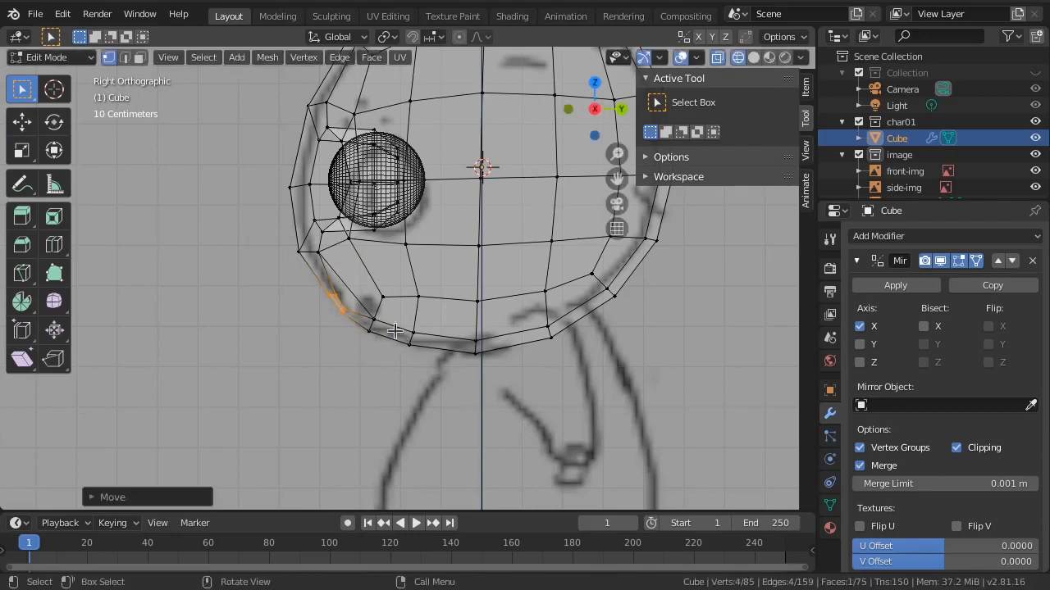
Step: Extrude the mouth face straight back into the head along global Y and rotate the inner face upright
{"action": "key", "text": "g"}
{"action": "key", "text": "z"}
{"action": "key", "text": "z"}
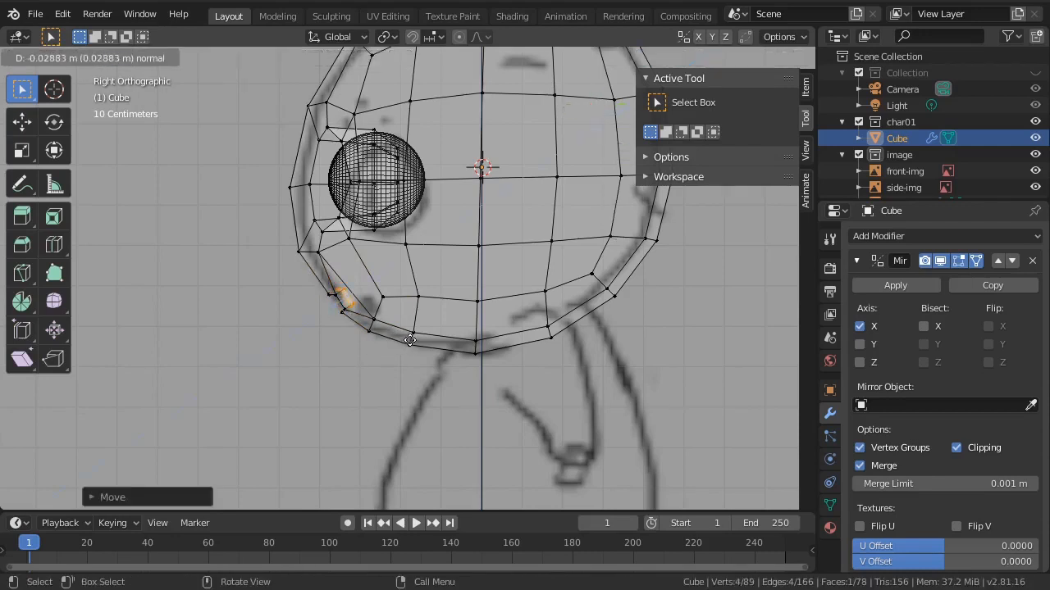
{"action": "key", "text": "y"}
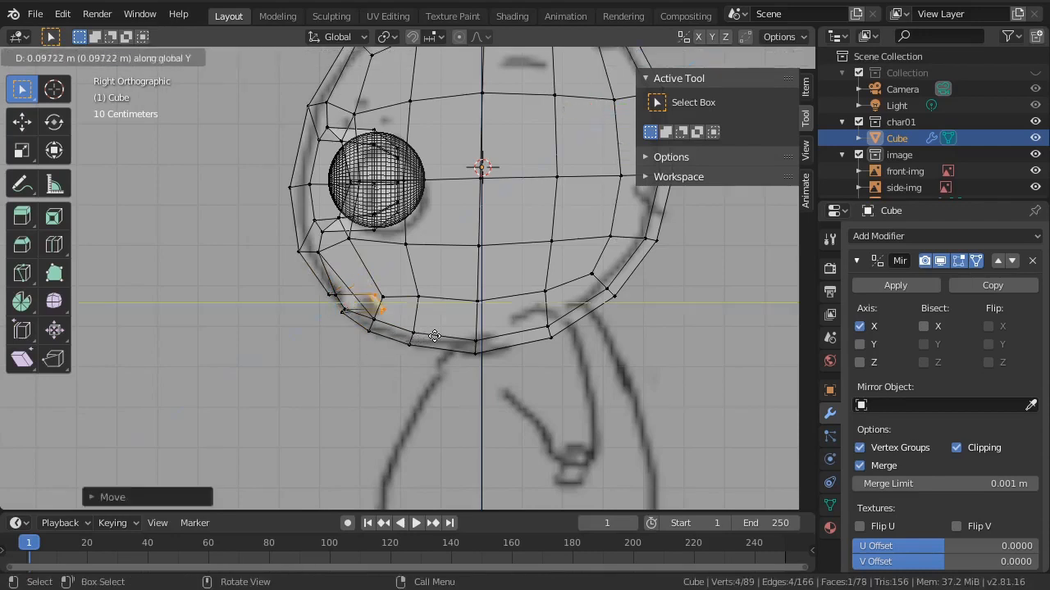
{"action": "left_click", "coordinate": [455, 339]}
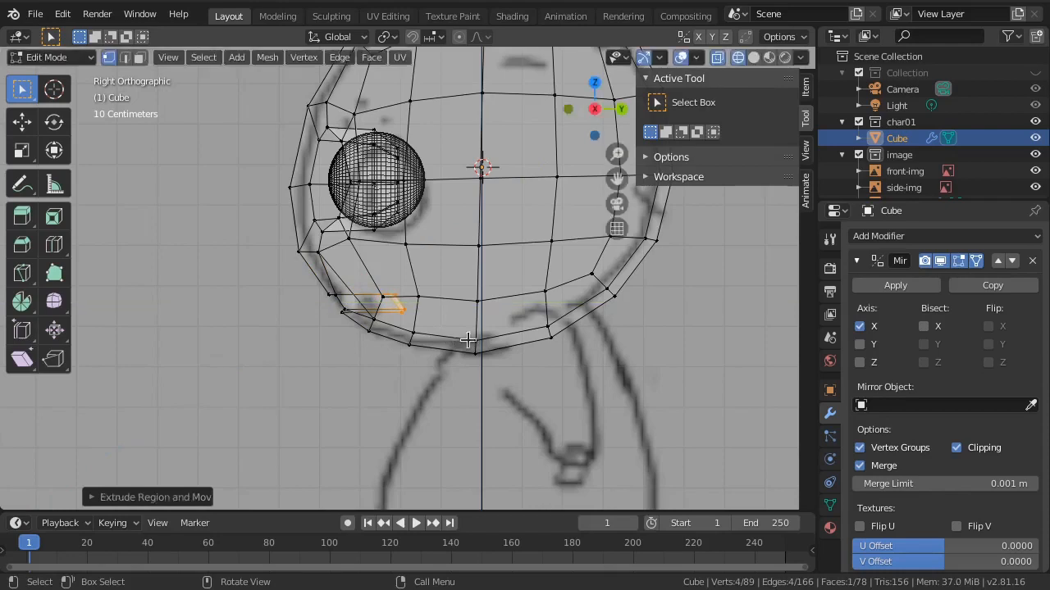
{"action": "key", "text": "r"}
{"action": "left_click", "coordinate": [484, 389]}
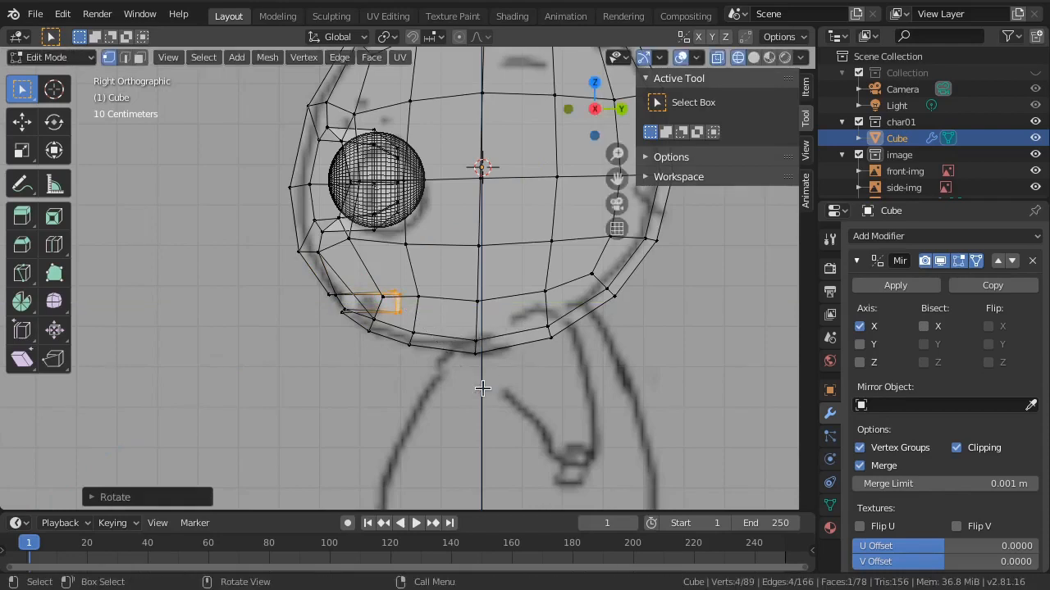
Step: In Object Mode with solid shading, add a level 2 subdivision surface to the head
{"action": "key", "text": "KP_1"}
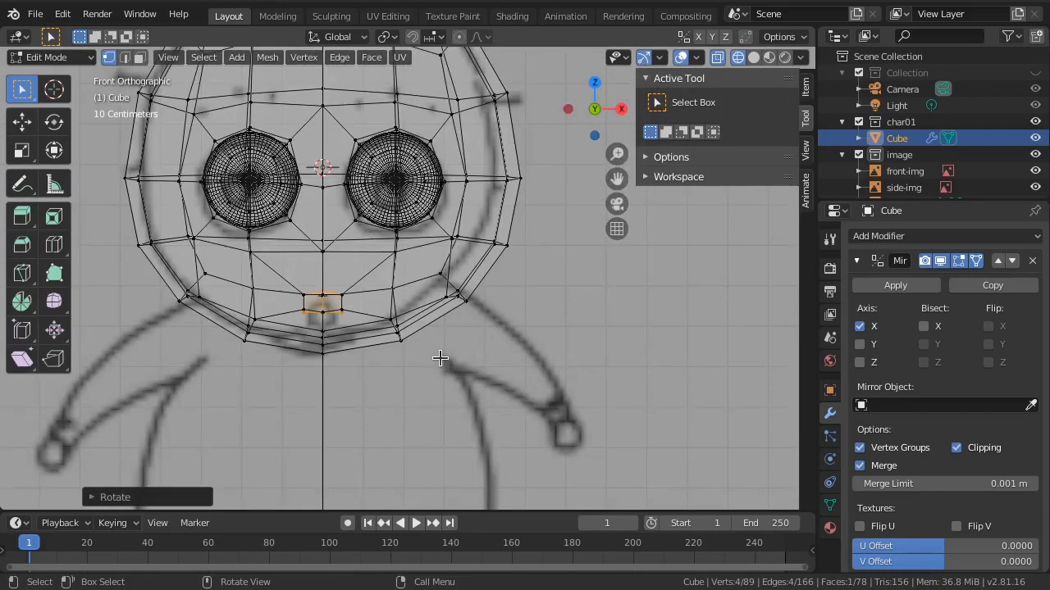
{"action": "key", "text": "shift+z"}
{"action": "key", "text": "Tab"}
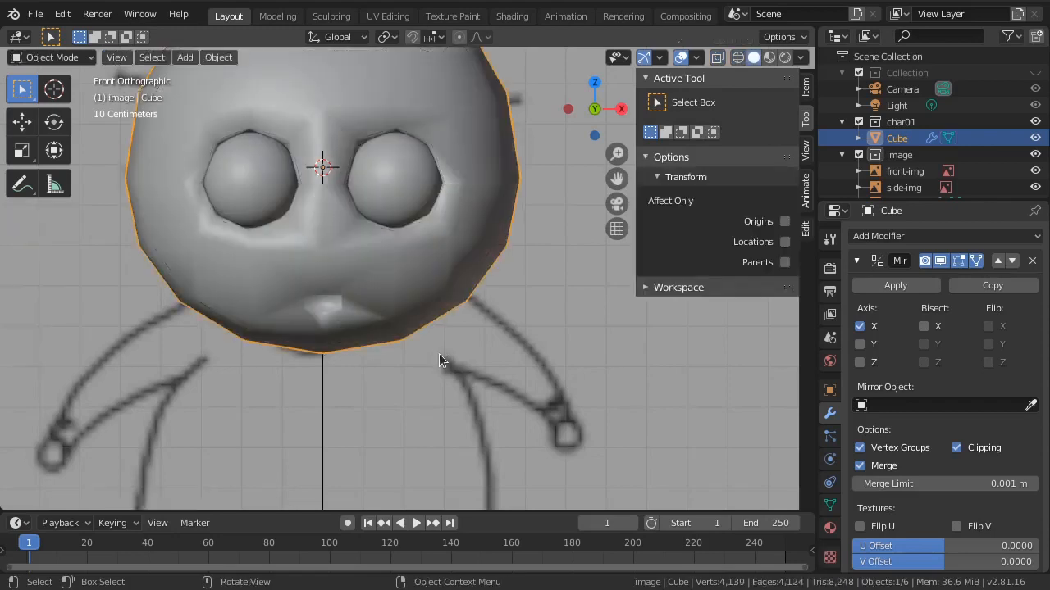
{"action": "middle_click_drag", "start_coordinate": [439, 354], "coordinate": [413, 343]}
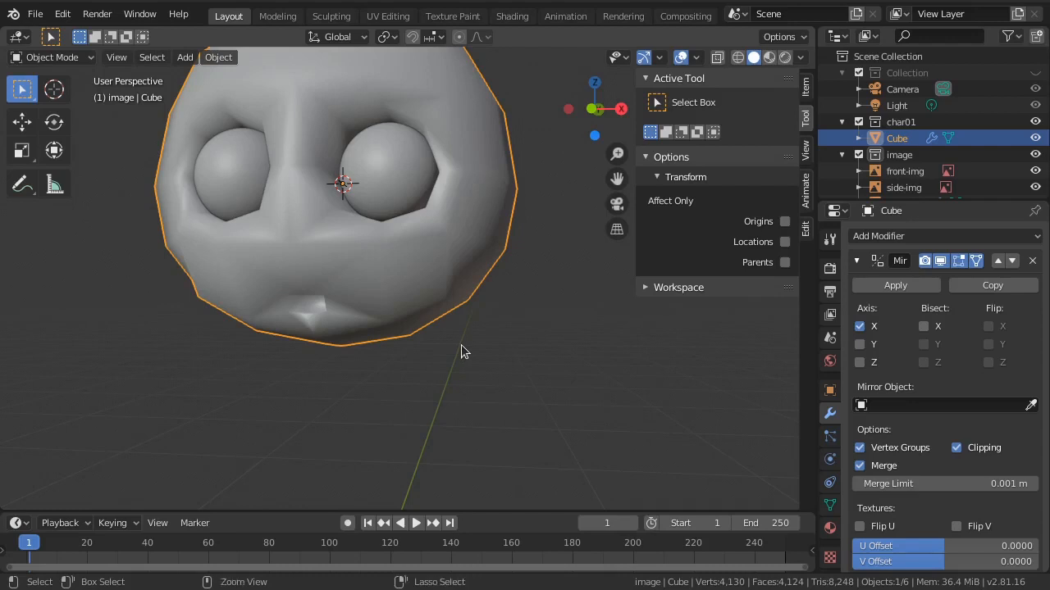
{"action": "key", "text": "ctrl+2"}
{"action": "middle_click_drag", "start_coordinate": [396, 347], "coordinate": [317, 320]}
Step: Add a centred loop cut around the walls of the mouth cavity in Edit Mode
{"action": "key", "text": "KP_3"}
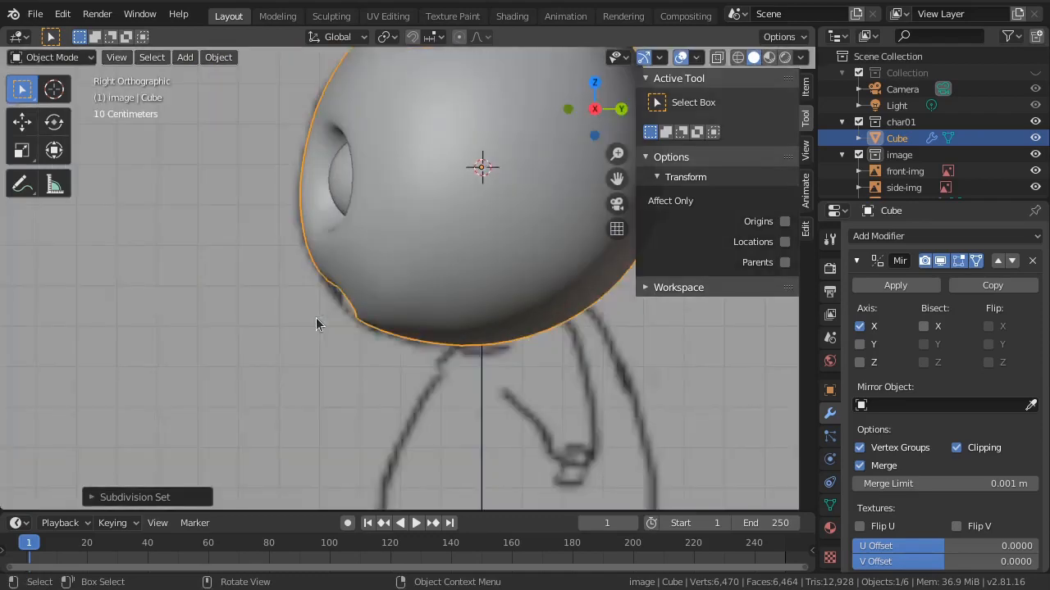
{"action": "key", "text": "Tab"}
{"action": "scroll", "coordinate": [322, 320], "scroll_direction": "up", "scroll_amount": 2}
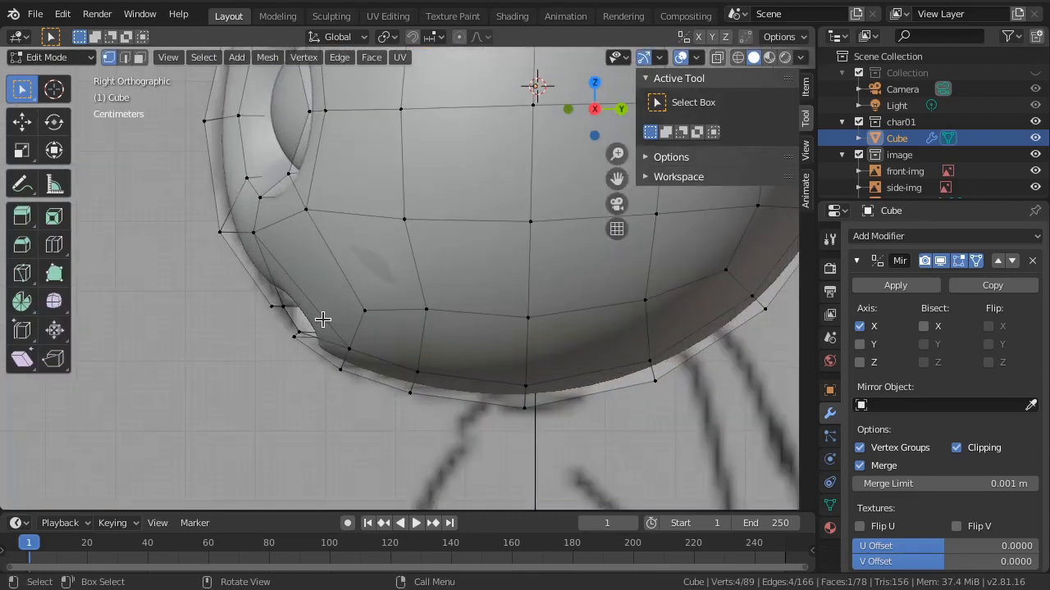
{"action": "middle_click_drag", "start_coordinate": [292, 339], "coordinate": [428, 293]}
{"action": "key", "text": "ctrl+r"}
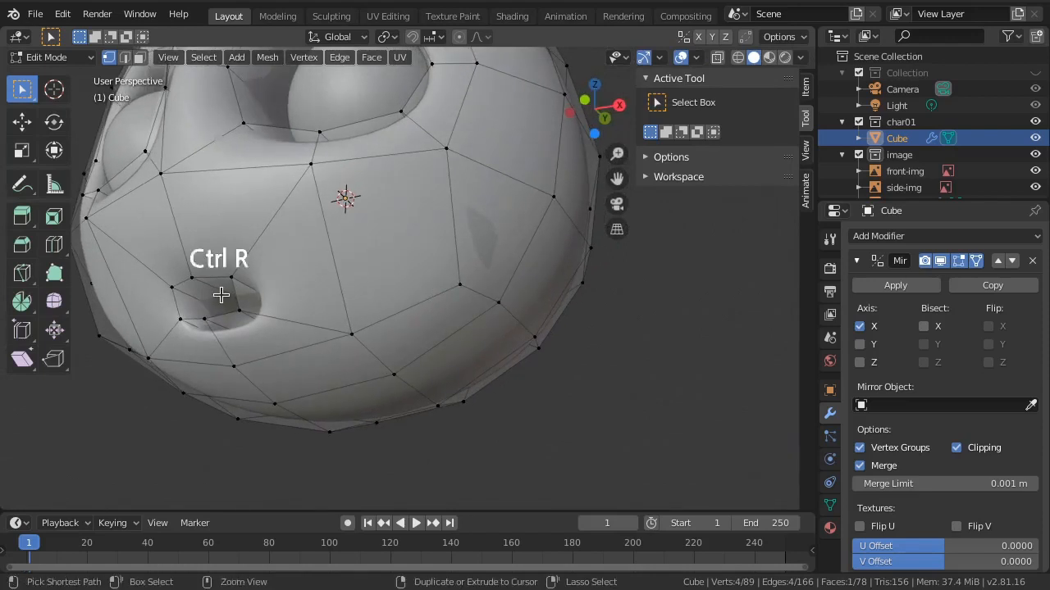
{"action": "left_click", "coordinate": [220, 296]}
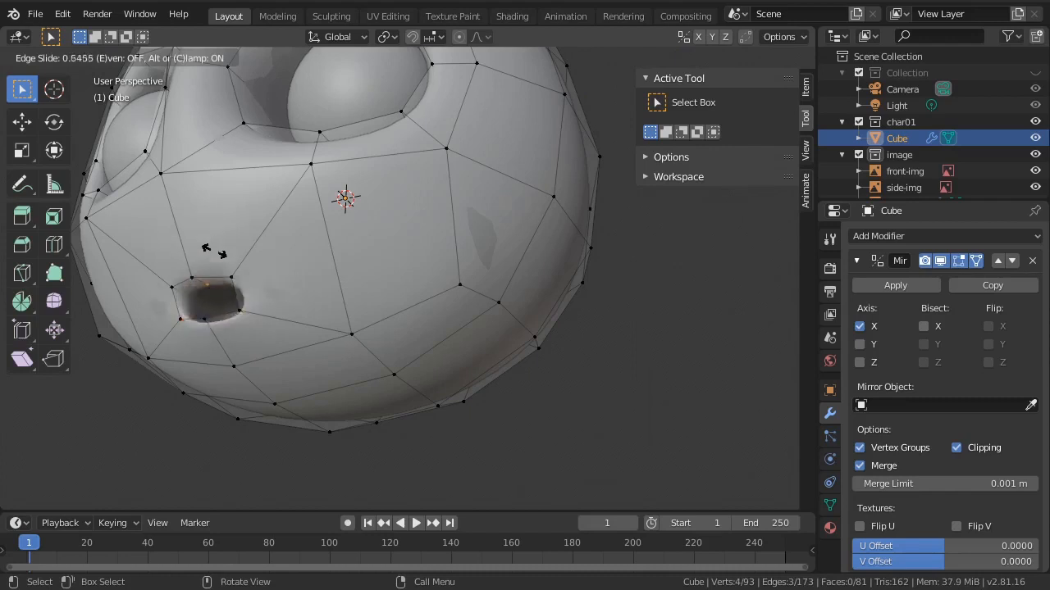
{"action": "right_click", "coordinate": [215, 242]}
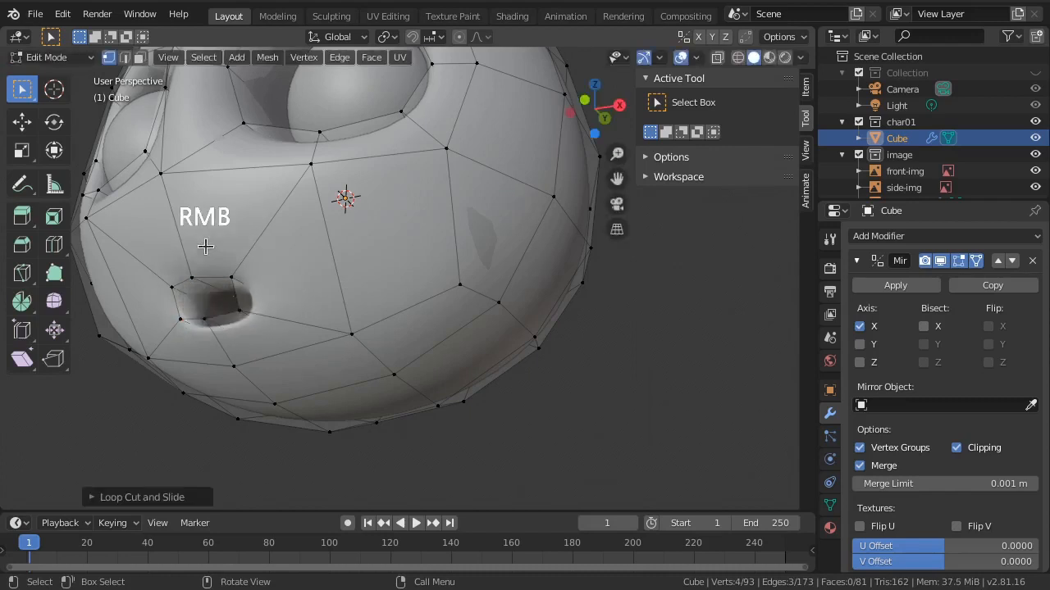
Step: Edge-slide the new mouth cavity loop toward the mouth opening, working in wireframe
{"action": "key", "text": "KP_3"}
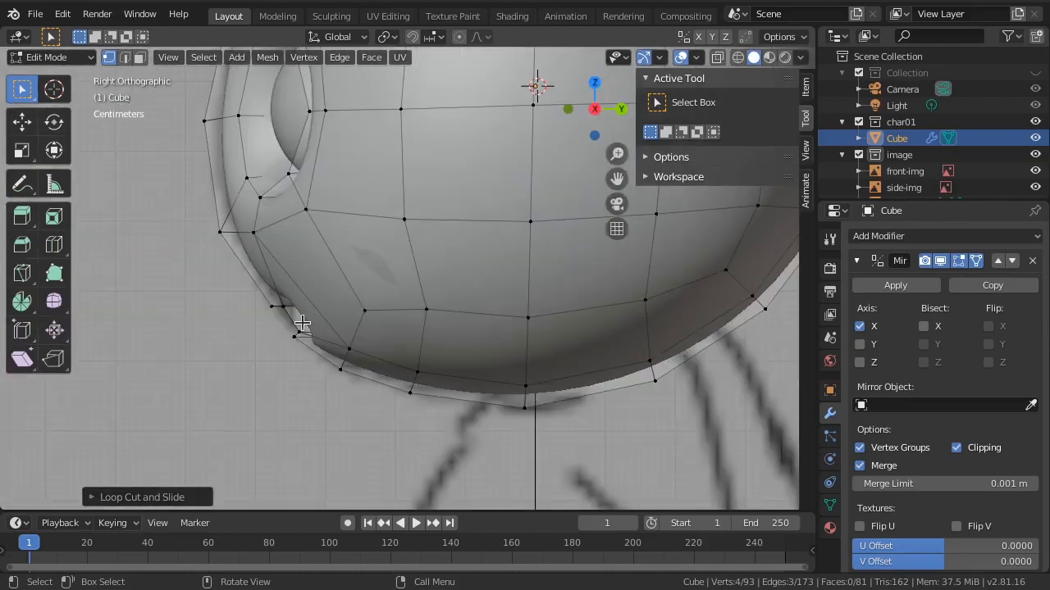
{"action": "key", "text": "shift+z"}
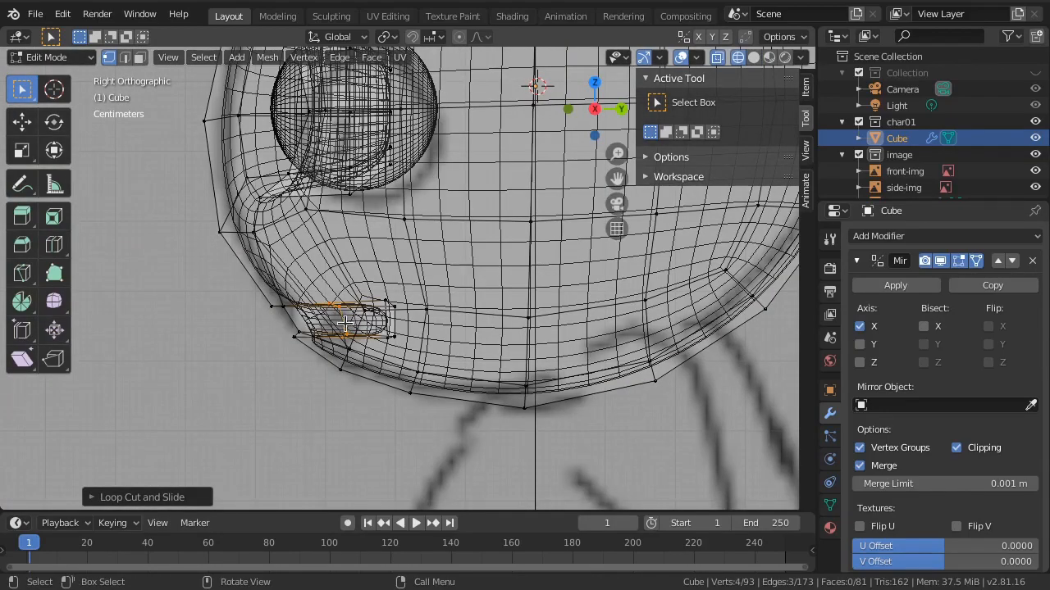
{"action": "middle_click_drag", "start_coordinate": [345, 351], "coordinate": [388, 405]}
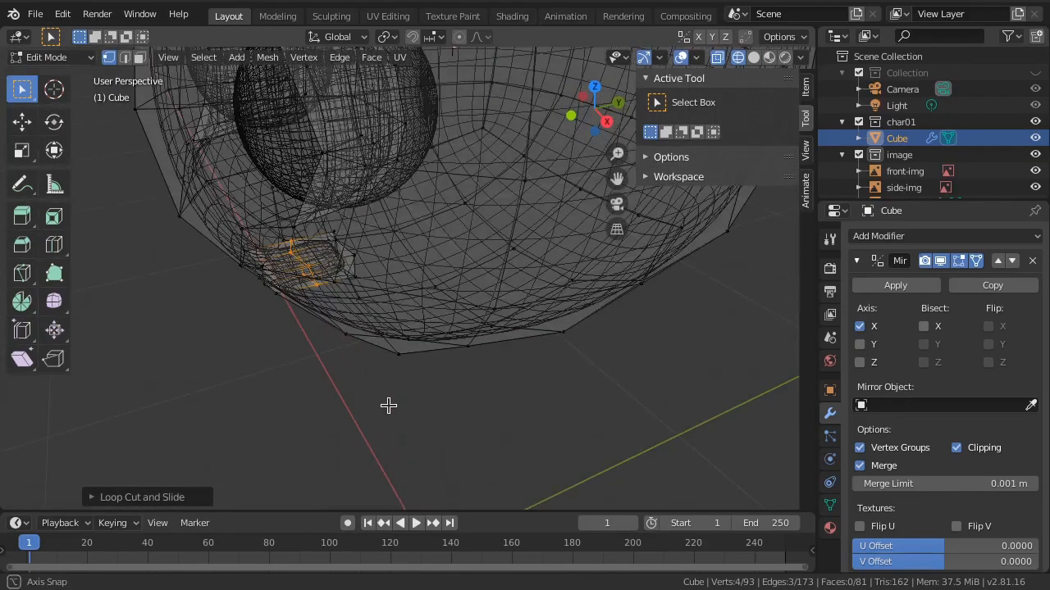
{"action": "mouse_move", "coordinate": [298, 298]}
{"action": "middle_mouse_down"}
{"action": "mouse_move", "coordinate": [321, 297]}
{"action": "mouse_move", "coordinate": [282, 301]}
{"action": "mouse_move", "coordinate": [300, 298]}
{"action": "mouse_move", "coordinate": [293, 306]}
{"action": "middle_mouse_up"}
{"action": "key", "text": "g"}
{"action": "key", "text": "g"}
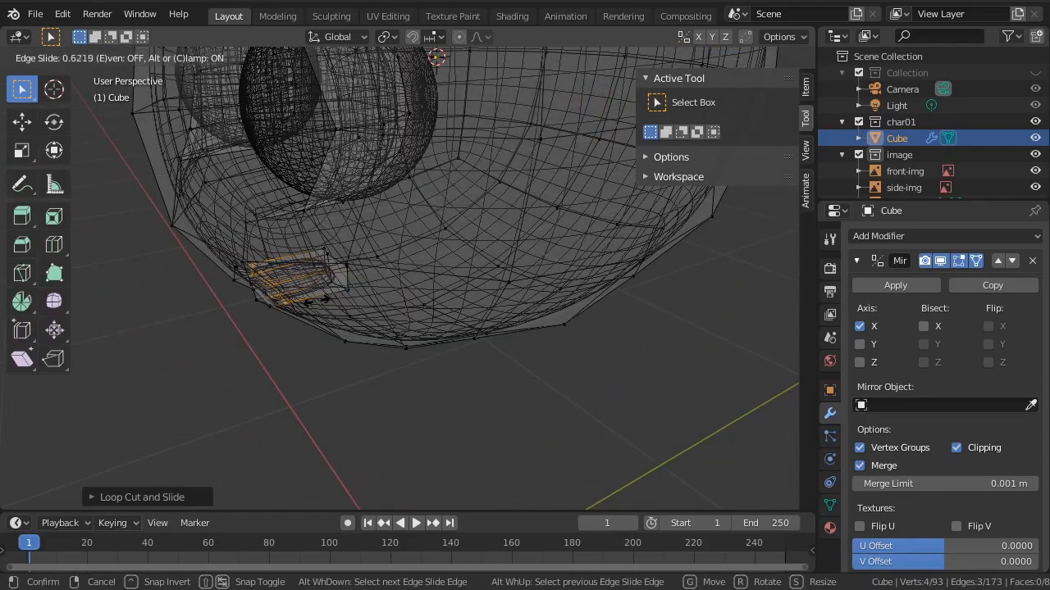
{"action": "left_click", "coordinate": [310, 301]}
Step: Refine the cavity loop's slide position in solid shading to tighten the lip edge
{"action": "mouse_move", "coordinate": [310, 301]}
{"action": "middle_mouse_down"}
{"action": "mouse_move", "coordinate": [304, 284]}
{"action": "mouse_move", "coordinate": [339, 267]}
{"action": "mouse_move", "coordinate": [382, 295]}
{"action": "middle_mouse_up"}
{"action": "key", "text": "shift+z"}
{"action": "middle_click_drag", "start_coordinate": [305, 336], "coordinate": [320, 286]}
{"action": "key", "text": "g"}
{"action": "key", "text": "g"}
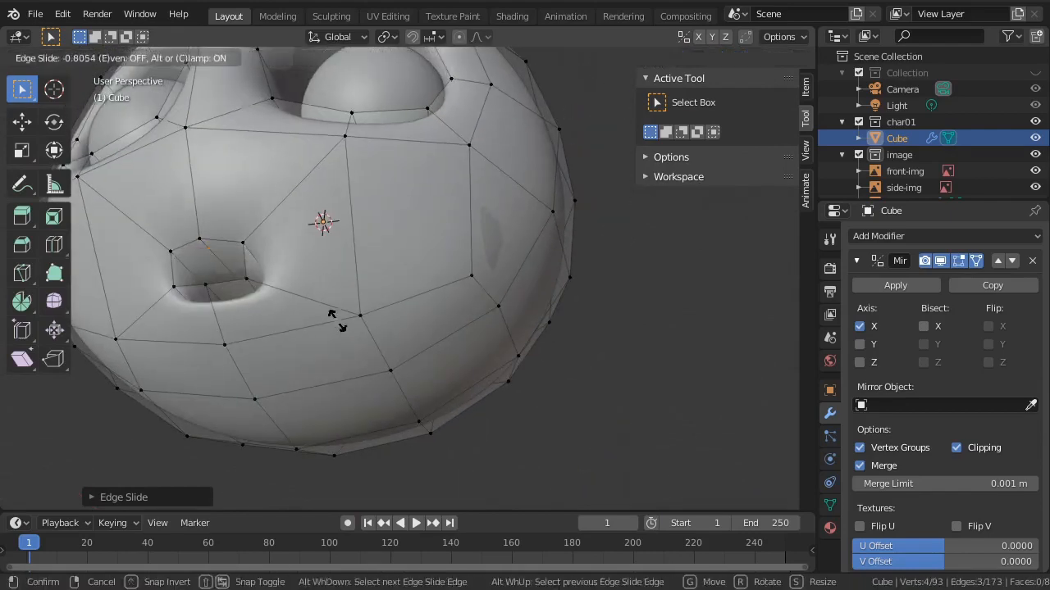
{"action": "left_click", "coordinate": [306, 273]}
Step: Select all the mouth vertices from the front, including the cavity, and scale the mouth down
{"action": "middle_click_drag", "start_coordinate": [307, 273], "coordinate": [300, 328]}
{"action": "key", "text": "Tab"}
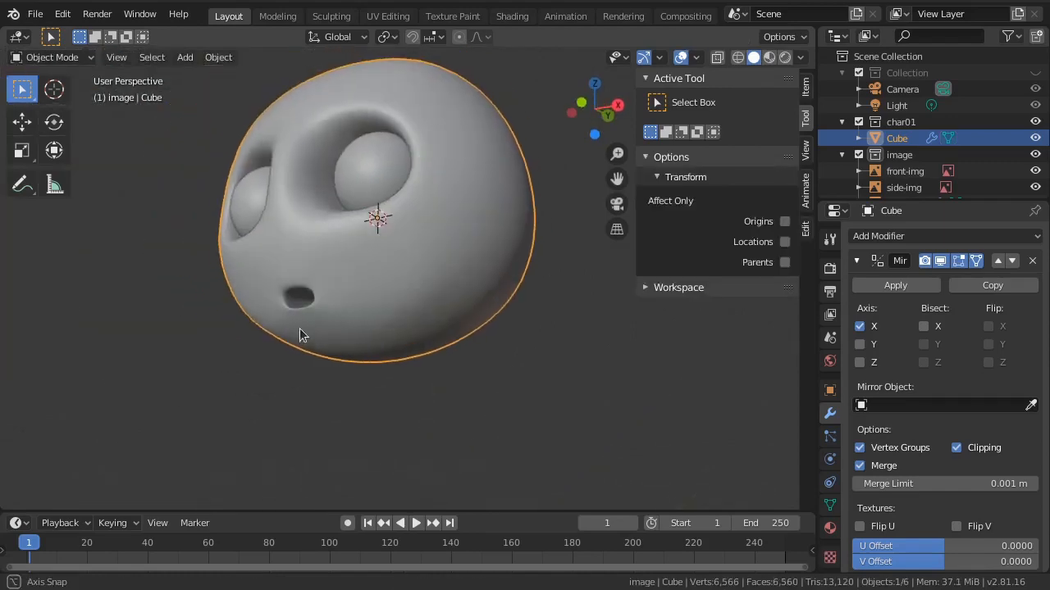
{"action": "key", "text": "KP_1"}
{"action": "scroll", "coordinate": [384, 334], "scroll_direction": "up", "scroll_amount": 2}
{"action": "key", "text": "Tab"}
{"action": "scroll", "coordinate": [373, 339], "scroll_direction": "up", "scroll_amount": 1}
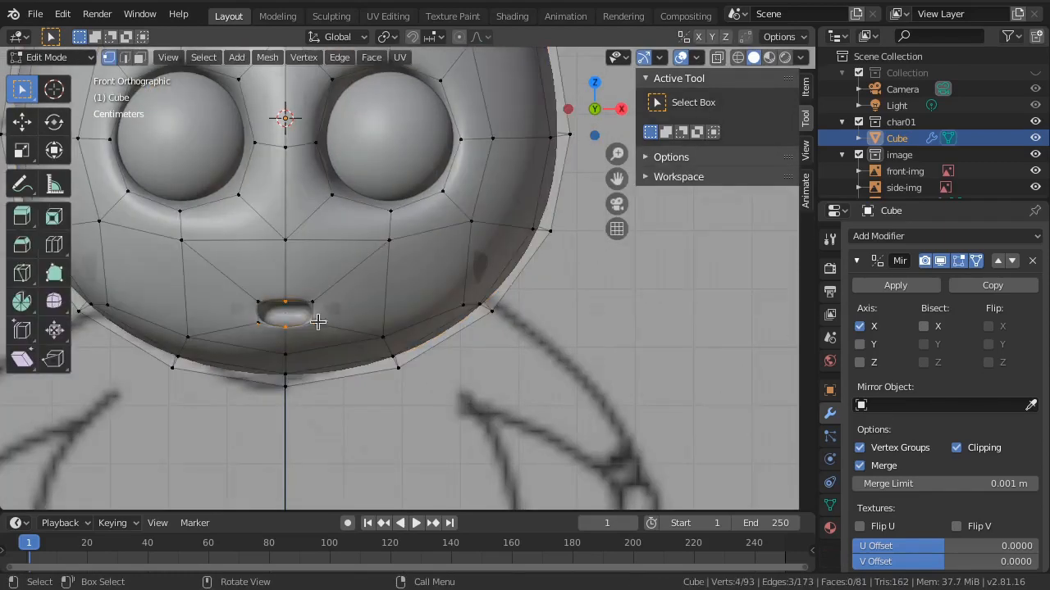
{"action": "key", "text": "shift+z"}
{"action": "left_click_drag", "start_coordinate": [241, 289], "coordinate": [351, 337]}
{"action": "key", "text": "shift+z"}
{"action": "key", "text": "s"}
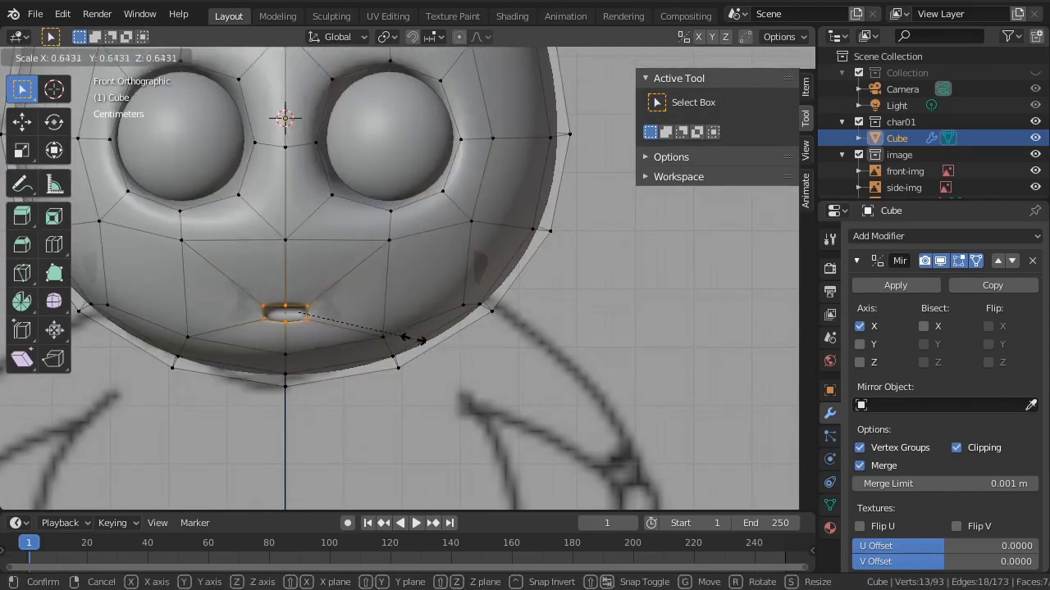
{"action": "left_click", "coordinate": [380, 328]}
Step: Move the lower lip vertices slightly up and forward in the side wireframe view
{"action": "key", "text": "KP_3"}
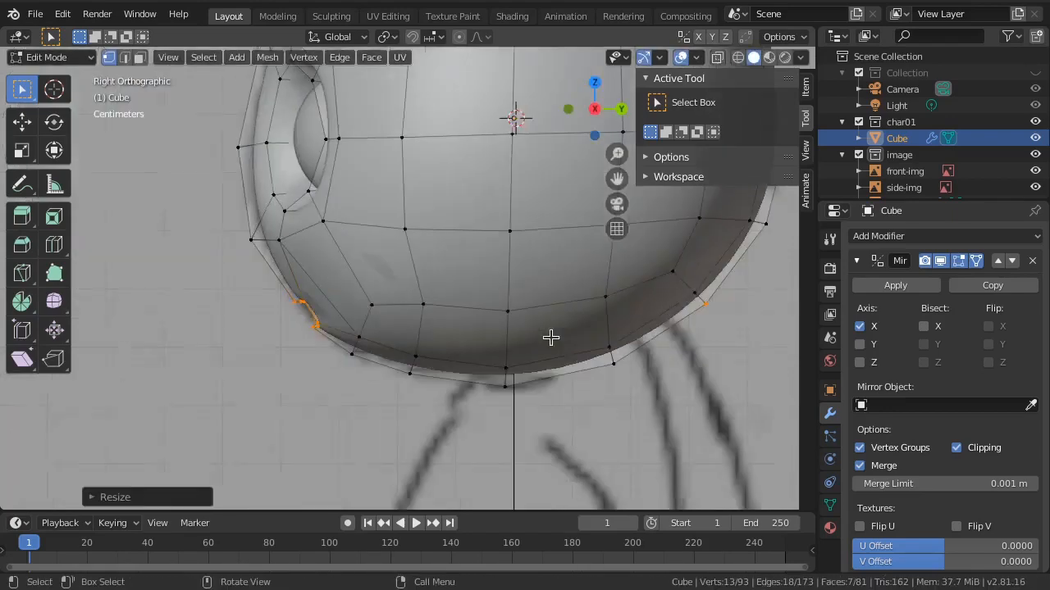
{"action": "scroll", "coordinate": [319, 330], "scroll_direction": "up", "scroll_amount": 2}
{"action": "key", "text": "z"}
{"action": "left_click", "coordinate": [251, 345]}
{"action": "key", "text": "g"}
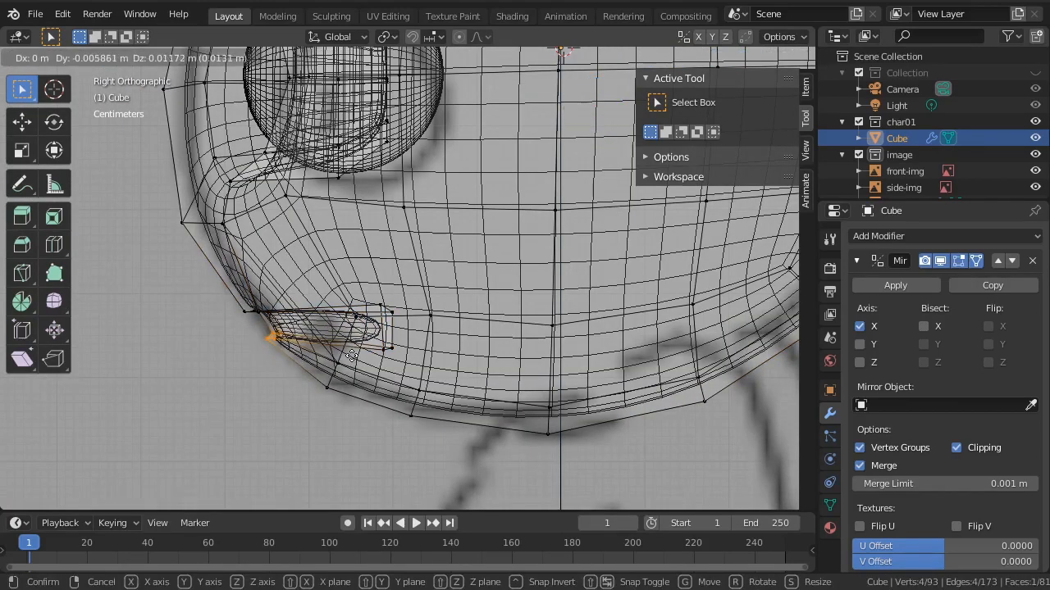
{"action": "left_click", "coordinate": [331, 350]}
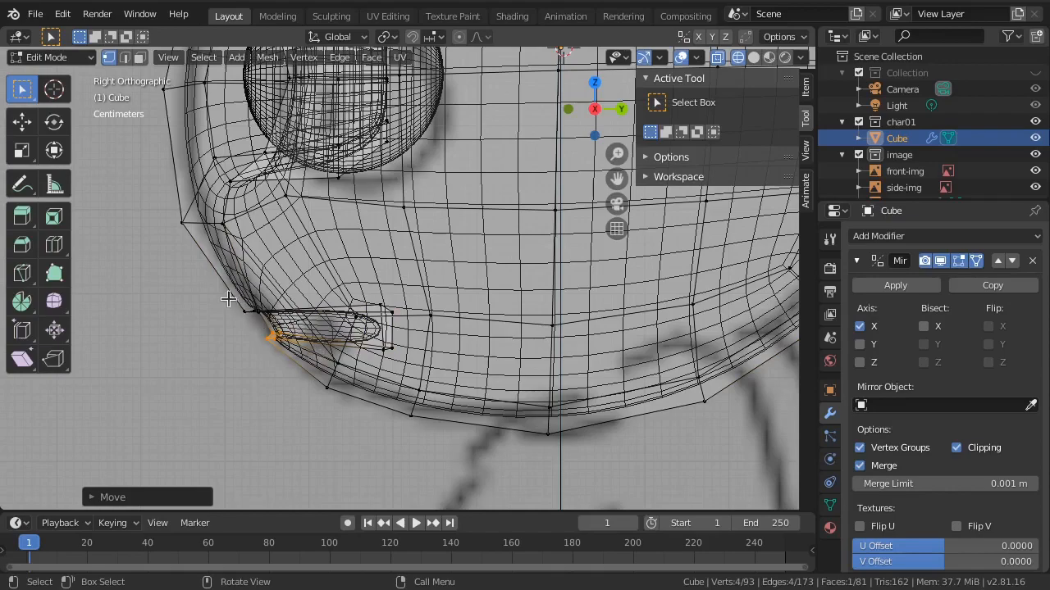
Step: Add an edge loop around the middle of the mouth cavity in wireframe shading
{"action": "left_click", "coordinate": [256, 313]}
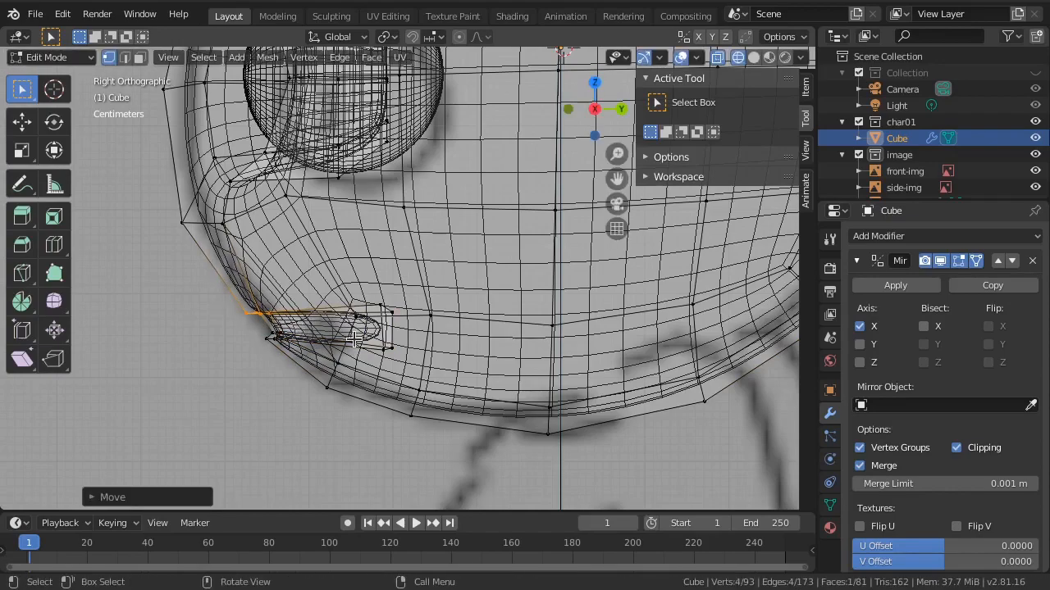
{"action": "middle_click_drag", "start_coordinate": [355, 340], "coordinate": [408, 384]}
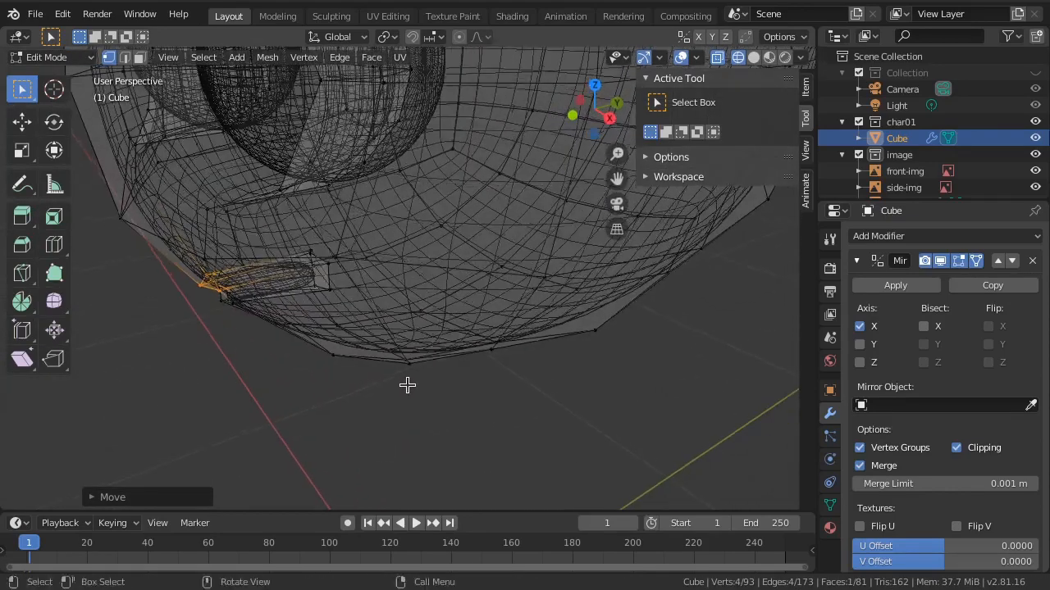
{"action": "left_click", "coordinate": [281, 280]}
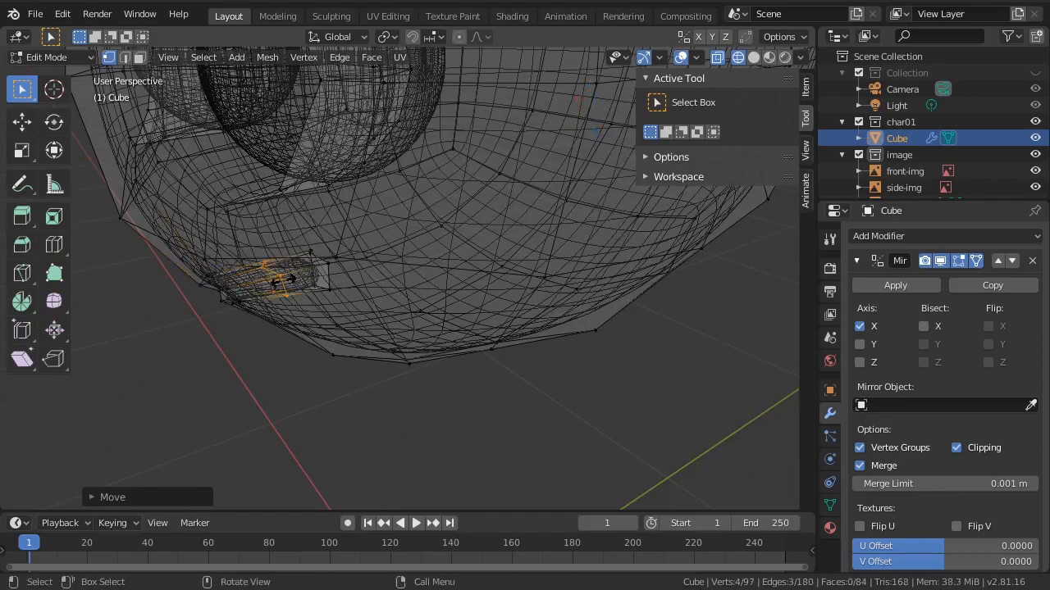
{"action": "left_click", "coordinate": [287, 283]}
{"action": "middle_click_drag", "start_coordinate": [287, 283], "coordinate": [374, 369]}
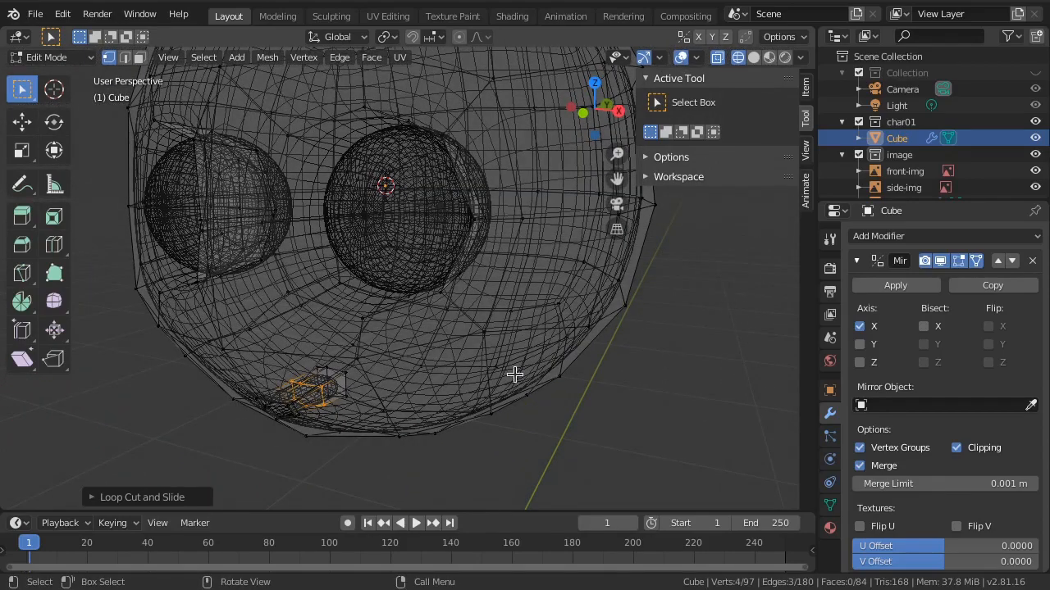
Step: Toggle the Mirror modifier's viewport display off and back on to check the cavity, and switch the viewport to solid shading
{"action": "left_click", "coordinate": [939, 262]}
{"action": "key", "text": "z"}
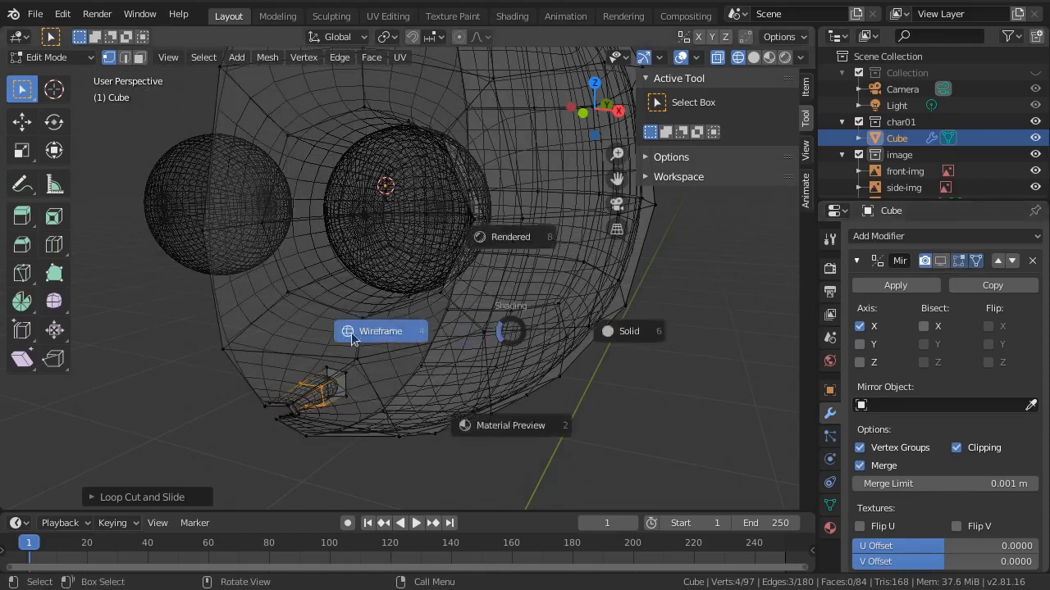
{"action": "left_click", "coordinate": [351, 335]}
{"action": "key", "text": "z"}
{"action": "left_click", "coordinate": [563, 342]}
{"action": "mouse_move", "coordinate": [341, 350]}
{"action": "middle_mouse_down"}
{"action": "mouse_move", "coordinate": [511, 359]}
{"action": "mouse_move", "coordinate": [497, 409]}
{"action": "mouse_move", "coordinate": [435, 396]}
{"action": "mouse_move", "coordinate": [460, 358]}
{"action": "mouse_move", "coordinate": [383, 362]}
{"action": "middle_mouse_up"}
{"action": "left_click", "coordinate": [940, 260]}
{"action": "scroll", "coordinate": [381, 361], "scroll_direction": "down", "scroll_amount": 4}
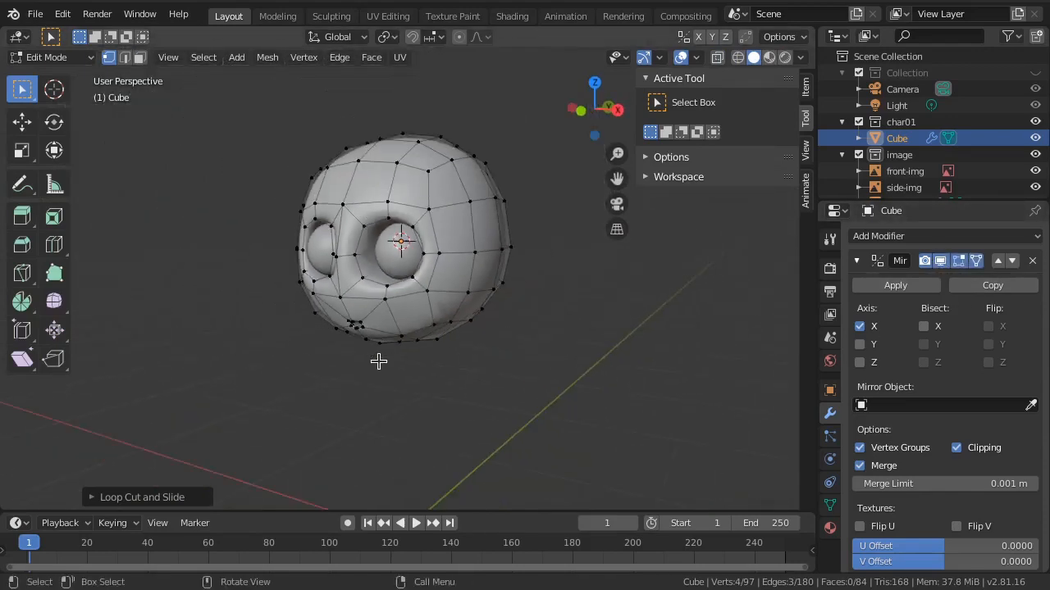
Step: Set a clipping region around the lower part of the head, from the eyes to below the chin
{"action": "left_click", "coordinate": [168, 57]}
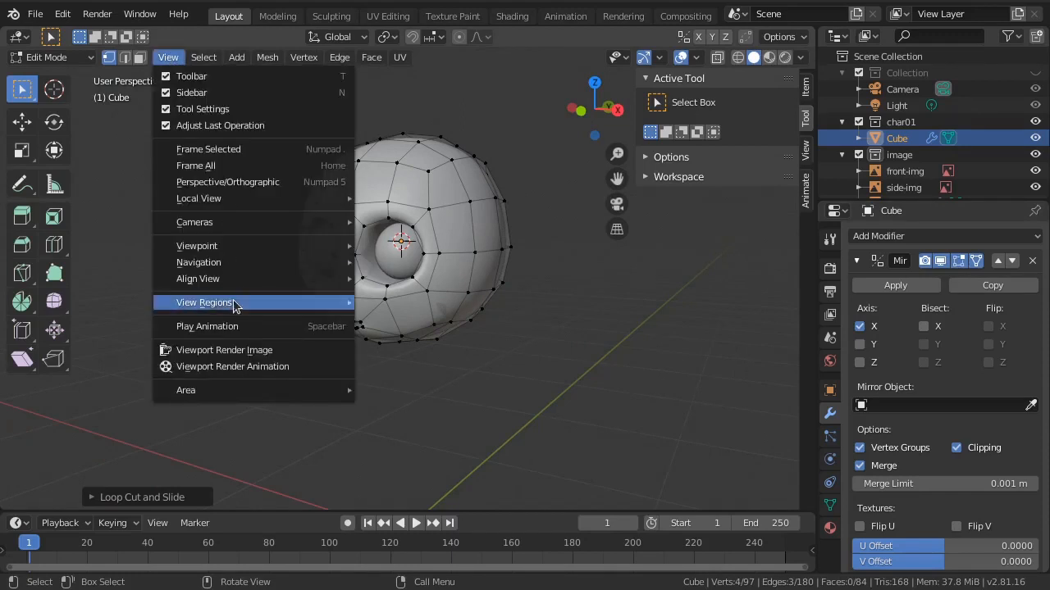
{"action": "mouse_move", "coordinate": [237, 308]}
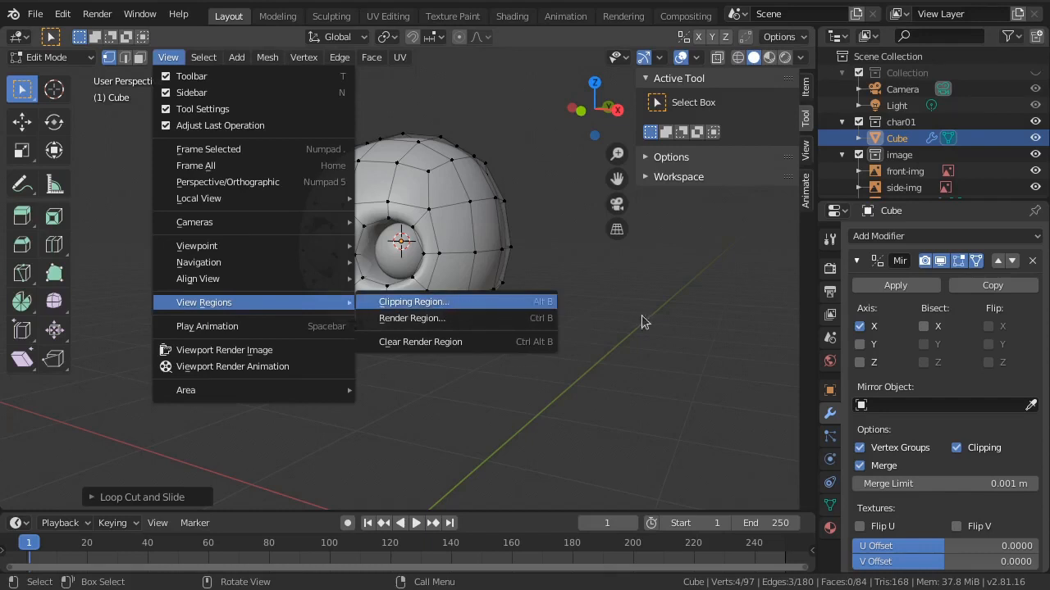
{"action": "key", "text": "alt+b"}
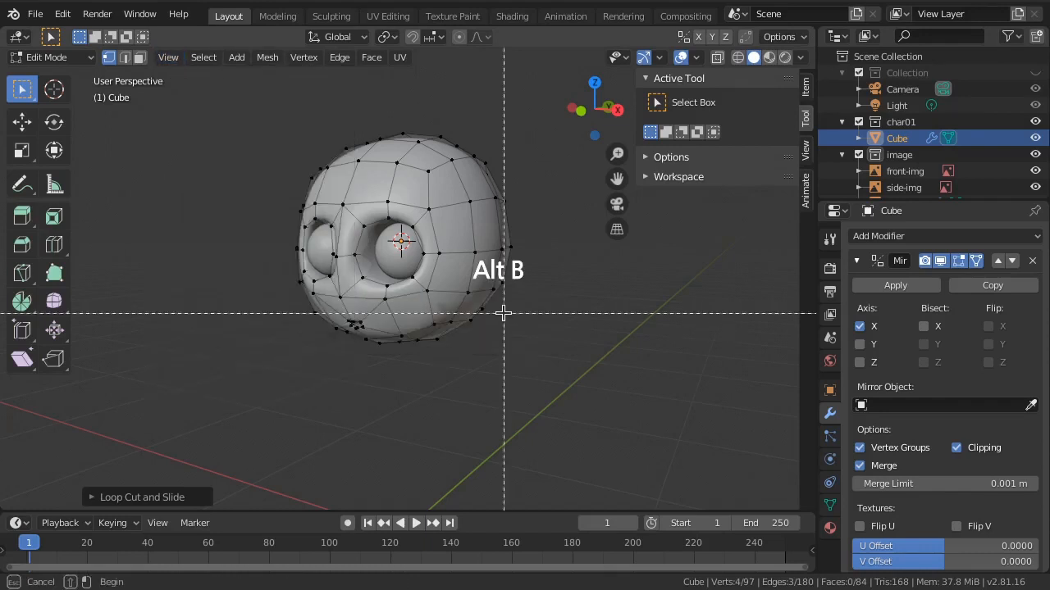
{"action": "left_click_drag", "start_coordinate": [256, 224], "coordinate": [557, 388]}
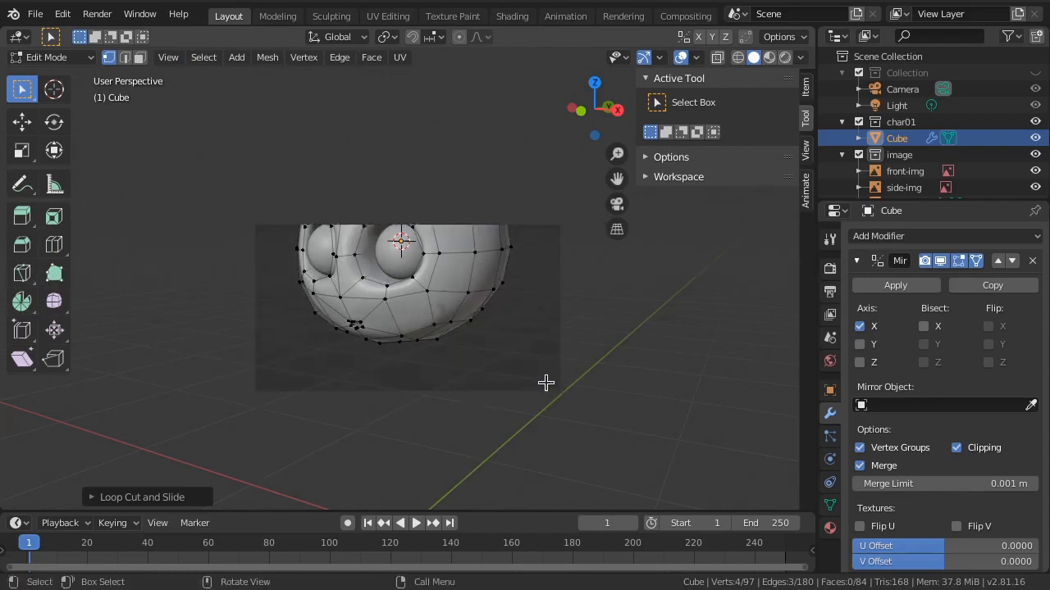
Step: Scale up the new middle loop of the mouth cavity, viewed from inside the head
{"action": "middle_click_drag", "start_coordinate": [546, 383], "coordinate": [446, 337]}
{"action": "key", "text": "s"}
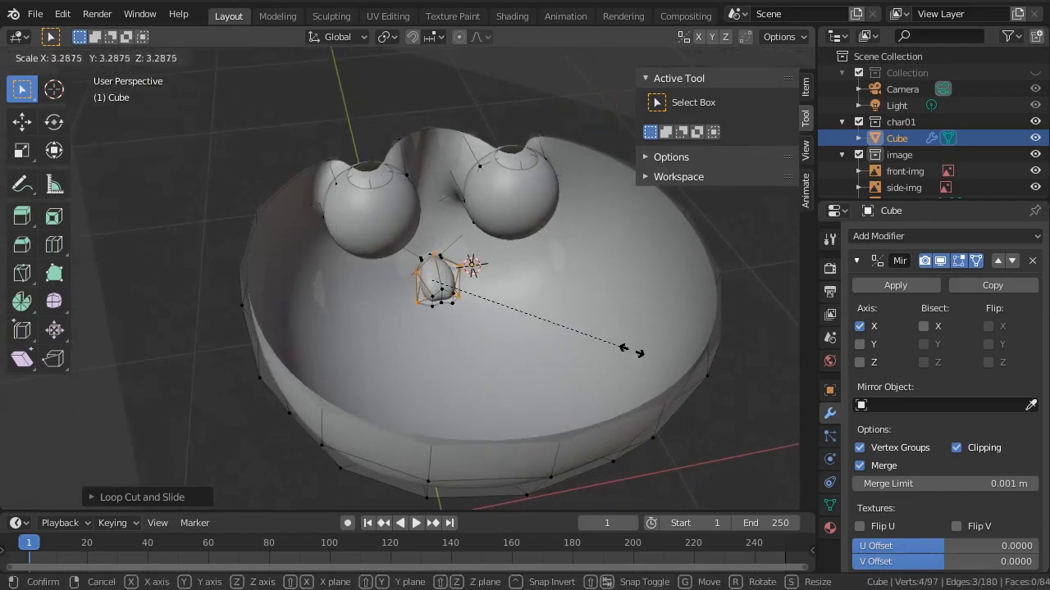
{"action": "left_click", "coordinate": [701, 351]}
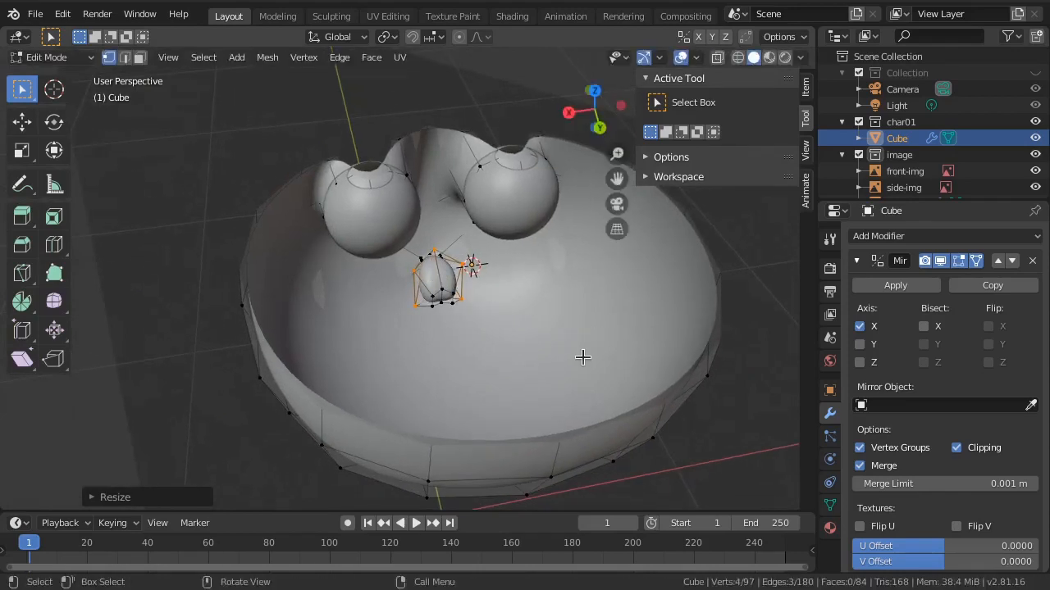
Step: Replace the clipping region with one in front view showing only one half of the head, slightly past the centre line
{"action": "key", "text": "KP_1"}
{"action": "key", "text": "alt+b"}
{"action": "scroll", "coordinate": [584, 353], "scroll_direction": "down", "scroll_amount": 3}
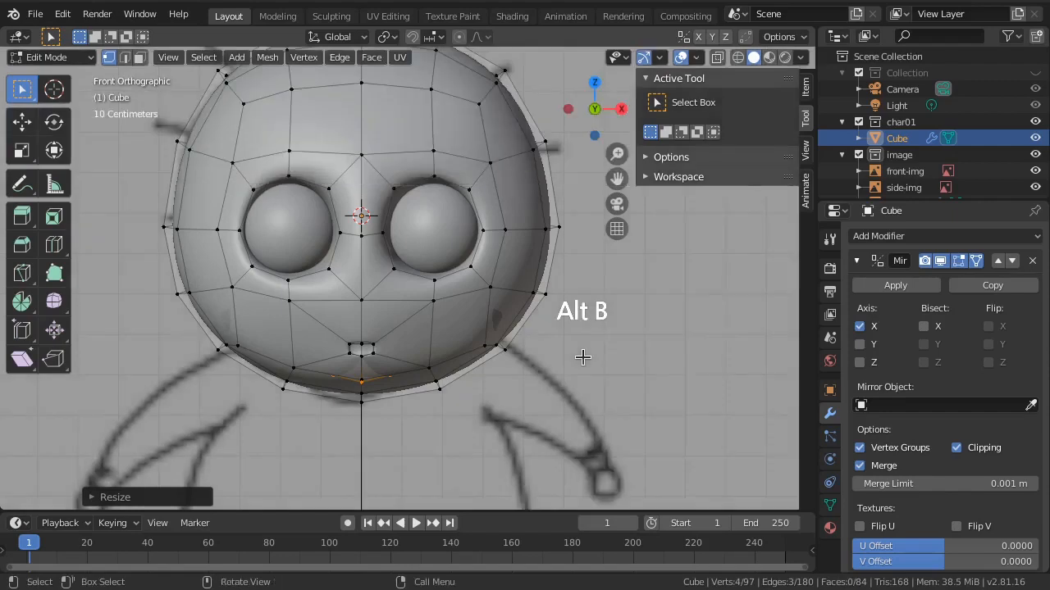
{"action": "scroll", "coordinate": [405, 254], "scroll_direction": "down", "scroll_amount": 1}
{"action": "key", "text": "alt+b"}
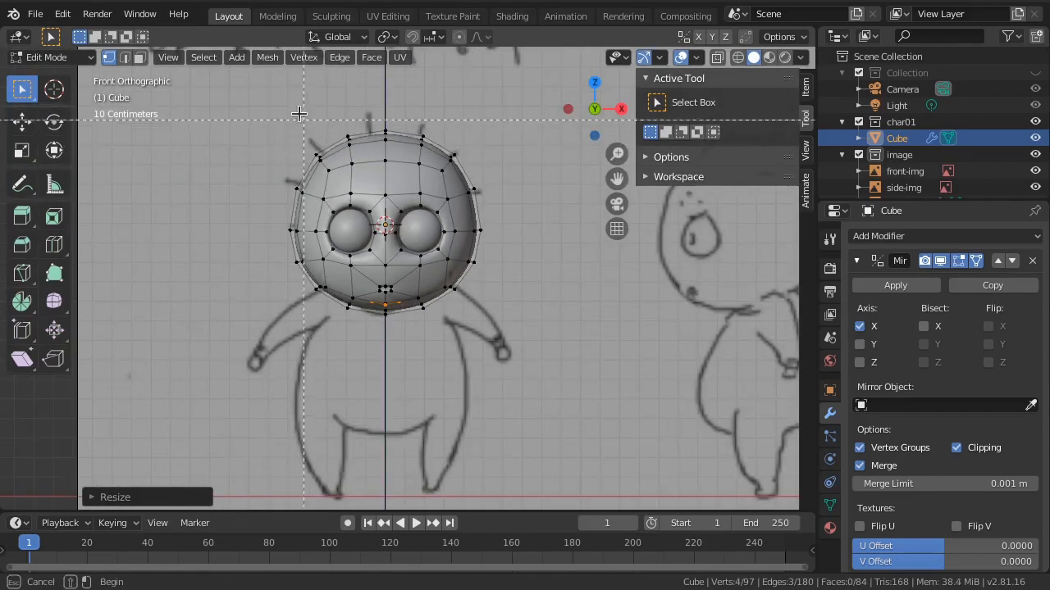
{"action": "left_click_drag", "start_coordinate": [275, 105], "coordinate": [398, 352]}
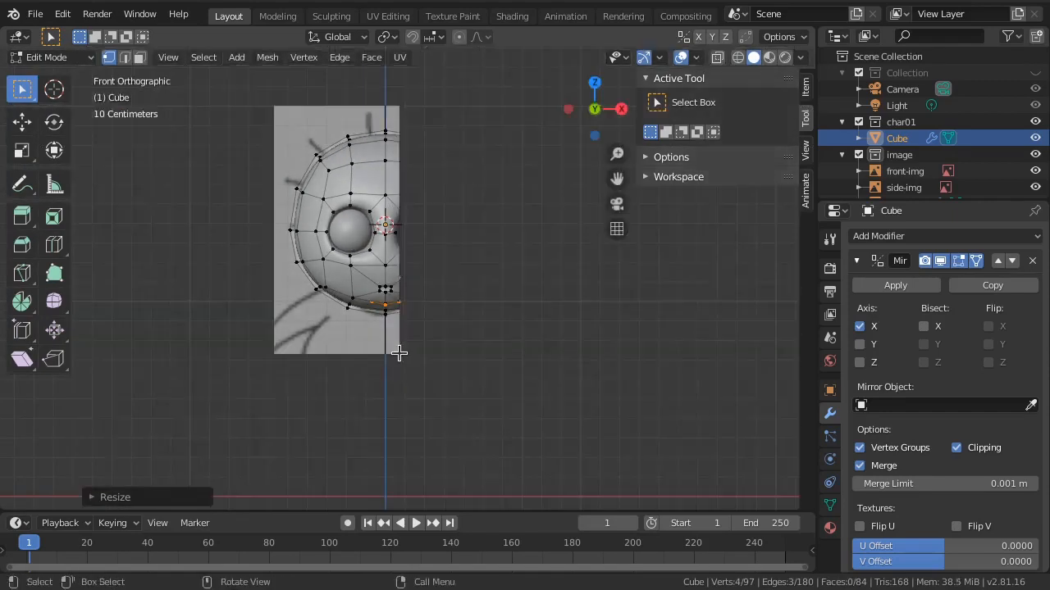
{"action": "scroll", "coordinate": [405, 352], "scroll_direction": "up", "scroll_amount": 2}
Step: Flatten the middle cavity loop by scaling it to 0 along Y
{"action": "middle_click_drag", "start_coordinate": [405, 352], "coordinate": [344, 393]}
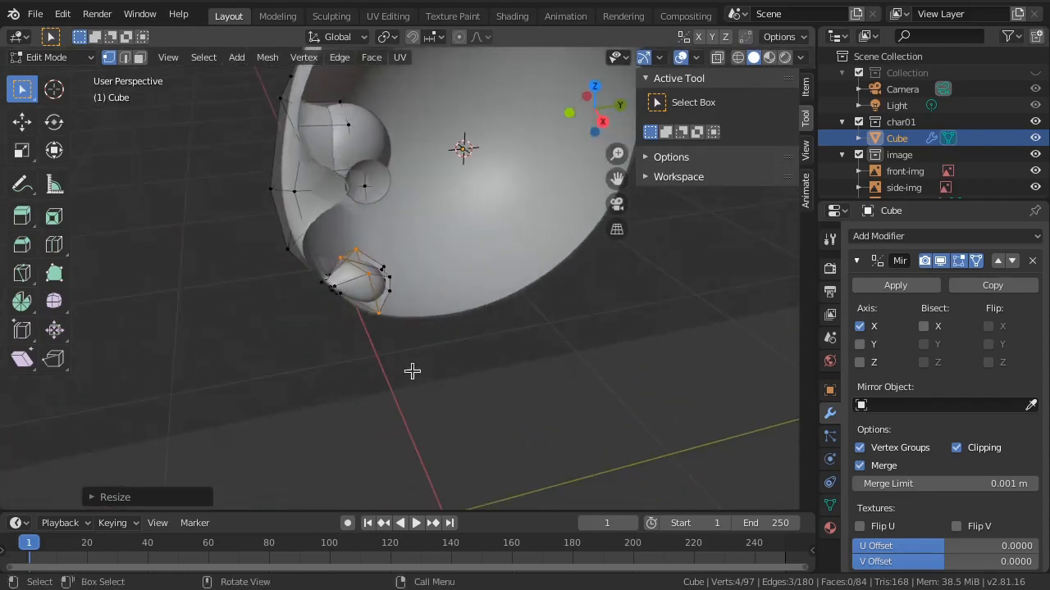
{"action": "middle_click_drag", "start_coordinate": [413, 370], "coordinate": [495, 347]}
{"action": "key", "text": "s"}
{"action": "key", "text": "y"}
{"action": "key", "text": "0"}
{"action": "key", "text": "Return"}
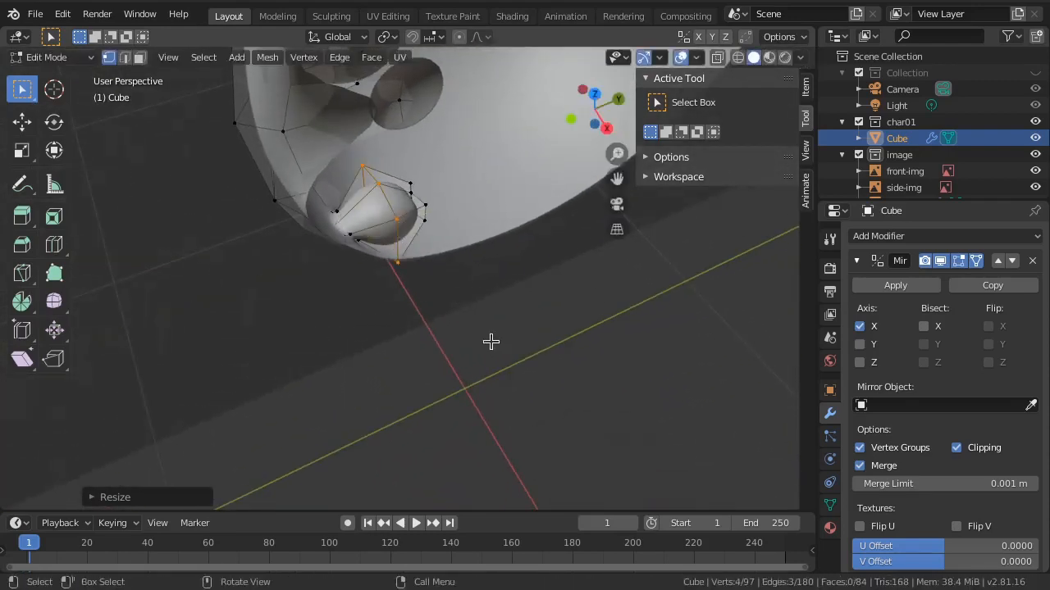
Step: Select the vertices at the back end of the mouth cavity and flatten them to 0 along Y
{"action": "middle_click_drag", "start_coordinate": [442, 300], "coordinate": [377, 281]}
{"action": "scroll", "coordinate": [442, 233], "scroll_direction": "up", "scroll_amount": 2}
{"action": "left_click", "coordinate": [504, 181], "text": "alt"}
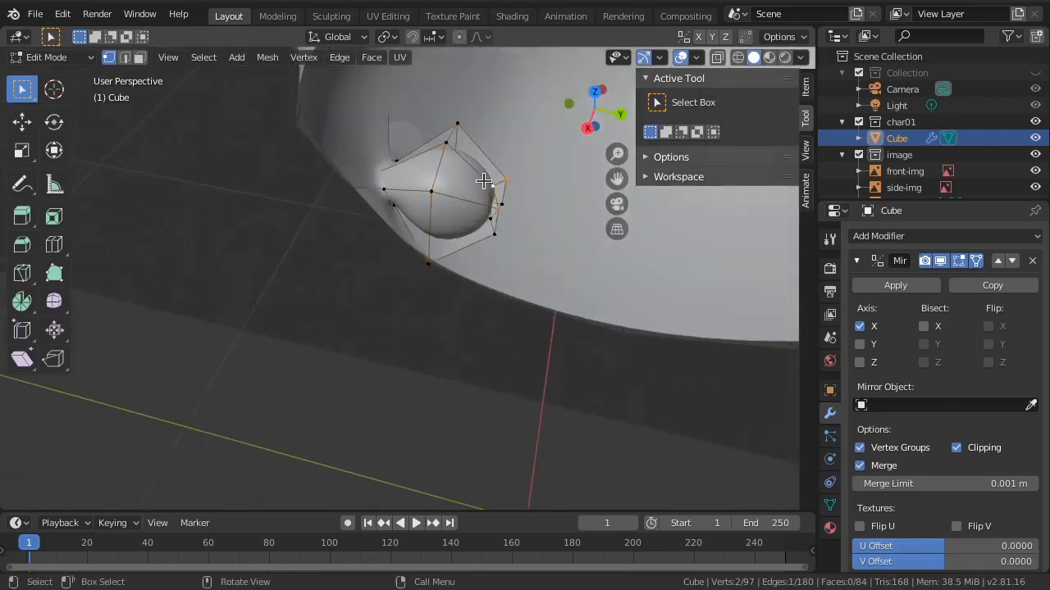
{"action": "left_click", "coordinate": [497, 229], "text": "shift"}
{"action": "middle_click_drag", "start_coordinate": [538, 242], "coordinate": [547, 325]}
{"action": "left_click", "coordinate": [531, 249], "text": "shift"}
{"action": "key", "text": "s"}
{"action": "key", "text": "y"}
{"action": "key", "text": "0"}
{"action": "key", "text": "Return"}
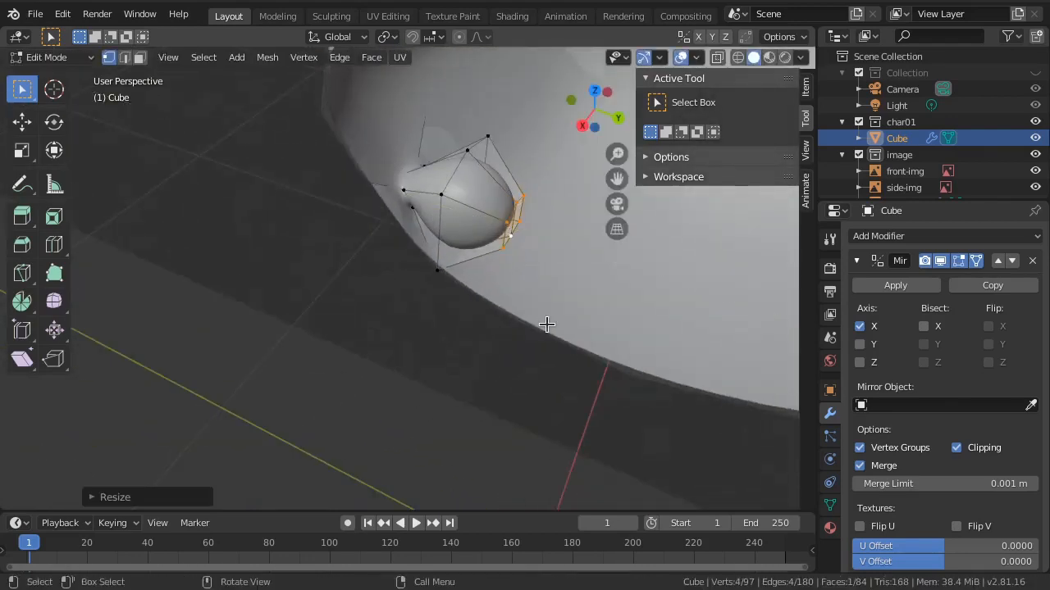
Step: Move the middle cavity loop along Y and scale it to about 0.7 along Z
{"action": "left_click", "coordinate": [456, 174], "text": "alt"}
{"action": "middle_click_drag", "start_coordinate": [463, 280], "coordinate": [481, 253]}
{"action": "key", "text": "g"}
{"action": "key", "text": "y"}
{"action": "key", "text": "y"}
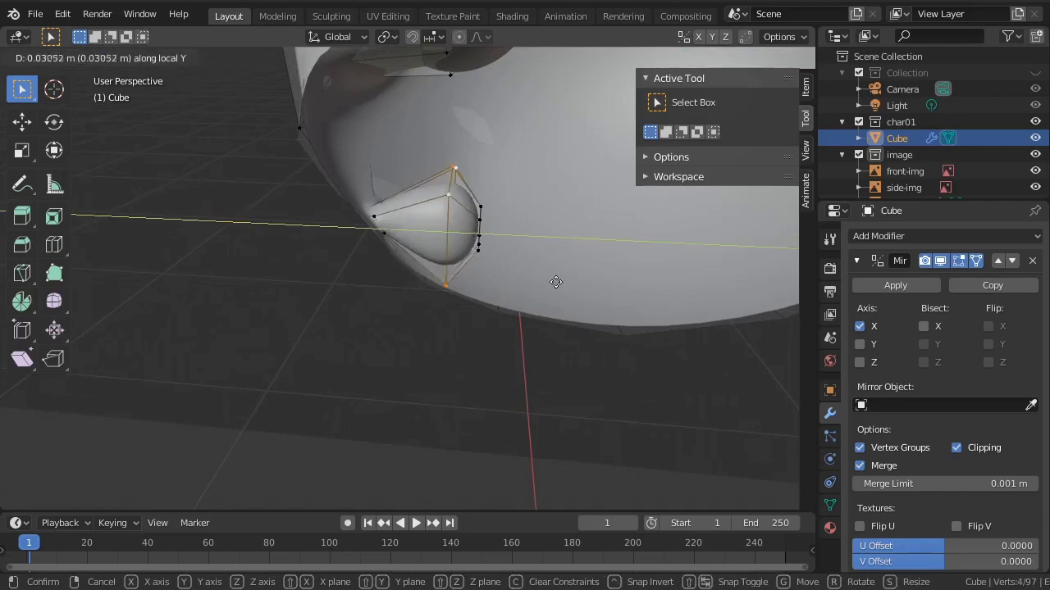
{"action": "left_click", "coordinate": [542, 310]}
{"action": "key", "text": "s"}
{"action": "key", "text": "z"}
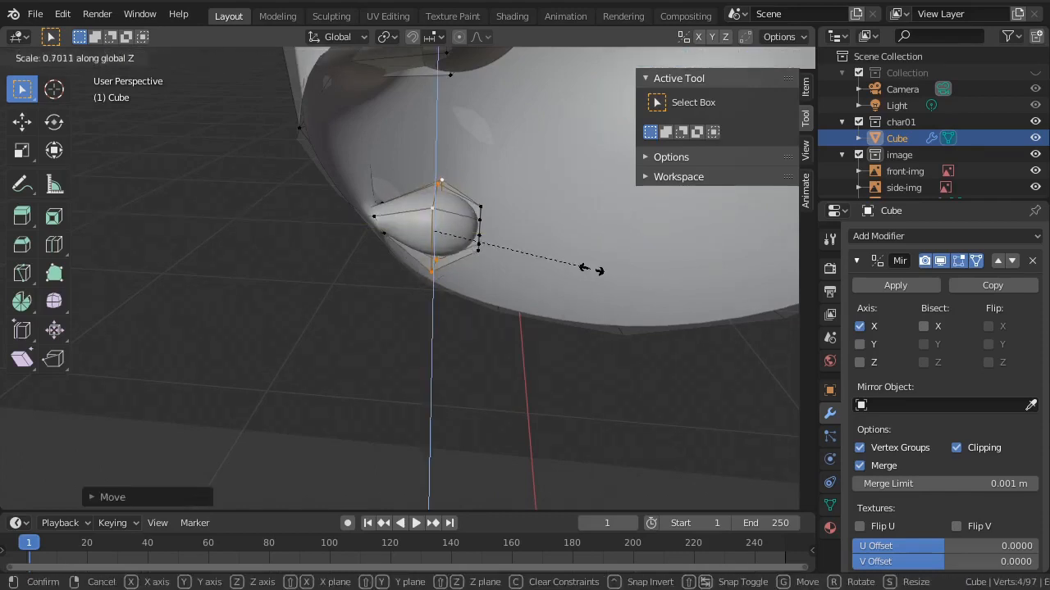
{"action": "left_click", "coordinate": [585, 271]}
Step: Leave edit mode, clear the clipping region and compare the whole head with the front reference drawing
{"action": "key", "text": "Tab"}
{"action": "middle_click_drag", "start_coordinate": [450, 281], "coordinate": [450, 321]}
{"action": "key", "text": "alt+b"}
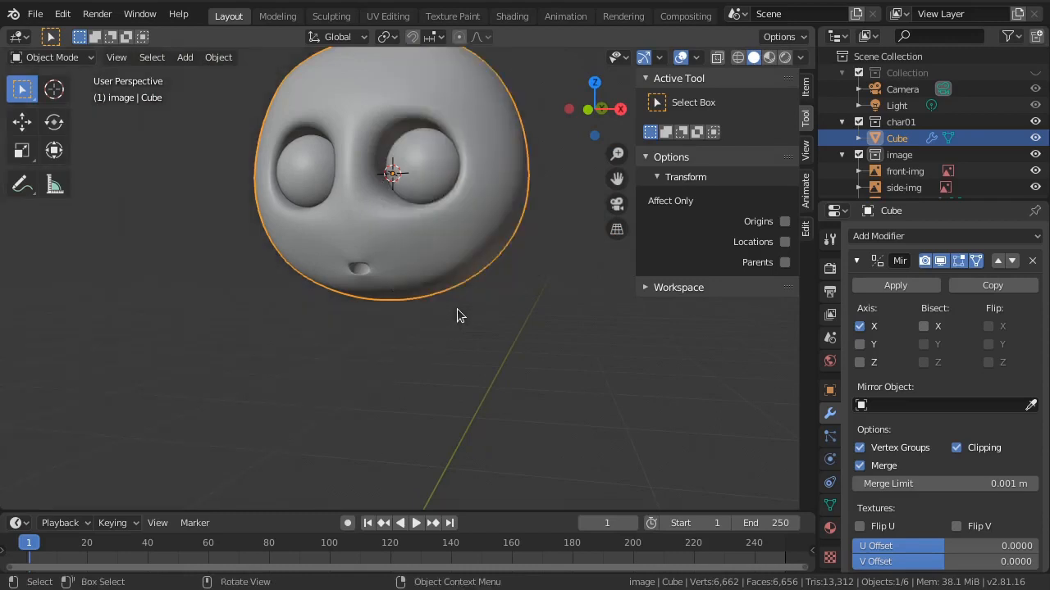
{"action": "key", "text": "KP_1"}
{"action": "middle_click_drag", "start_coordinate": [474, 284], "coordinate": [481, 351], "text": "shift"}
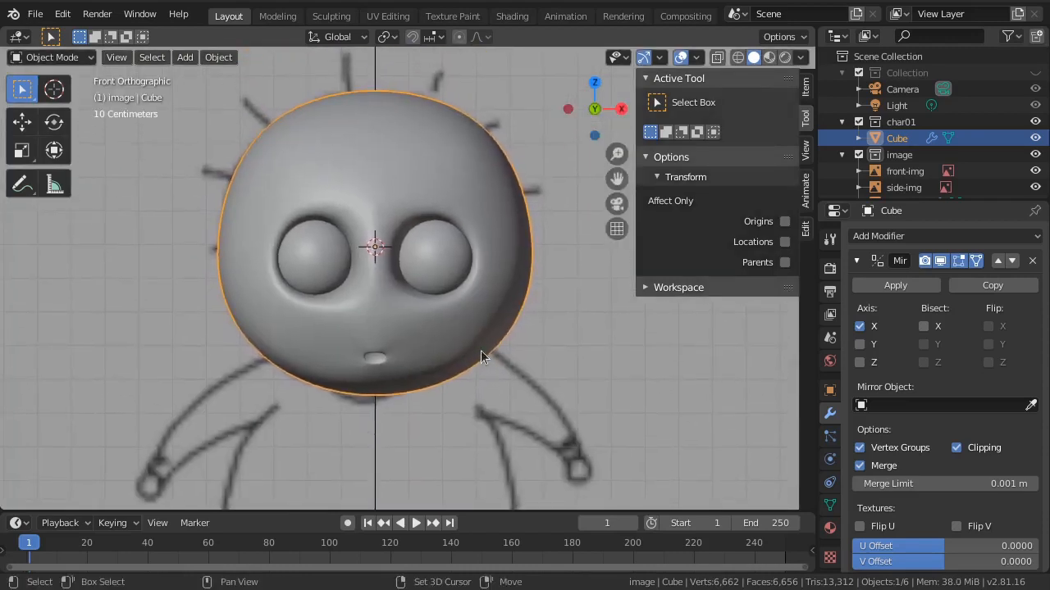
{"action": "scroll", "coordinate": [485, 354], "scroll_direction": "down", "scroll_amount": 2}
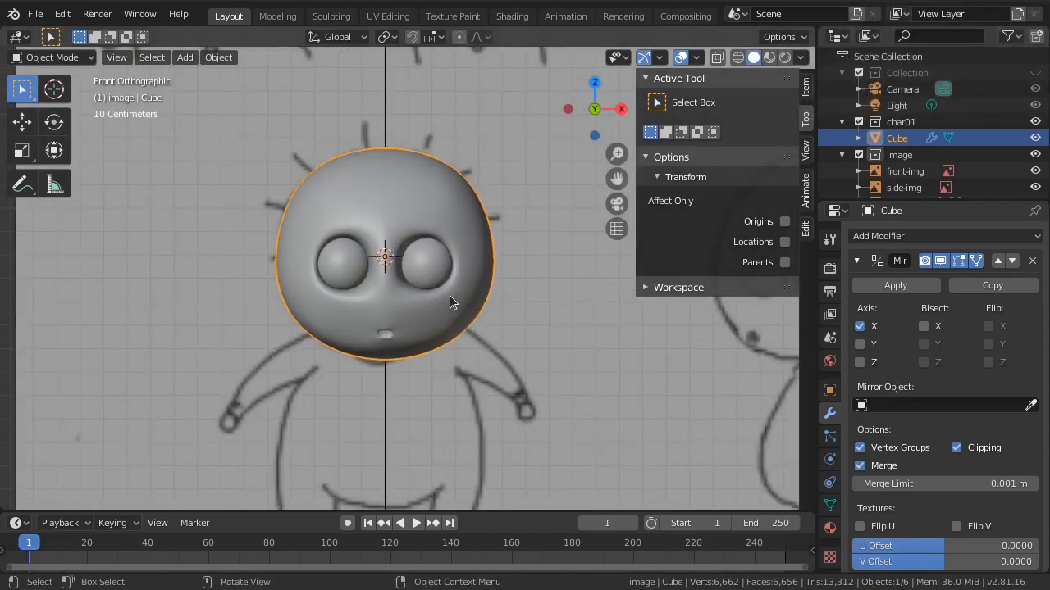
Step: Add an edge loop on the face around the mouth, slid close to the lips
{"action": "key", "text": "Tab"}
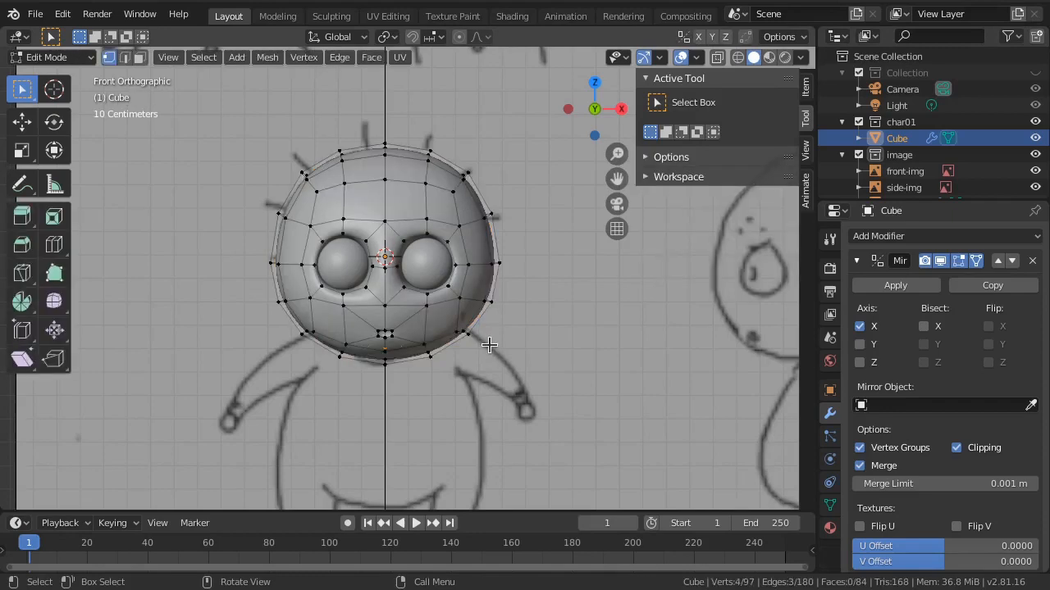
{"action": "scroll", "coordinate": [480, 359], "scroll_direction": "up", "scroll_amount": 3}
{"action": "scroll", "coordinate": [445, 292], "scroll_direction": "up", "scroll_amount": 4}
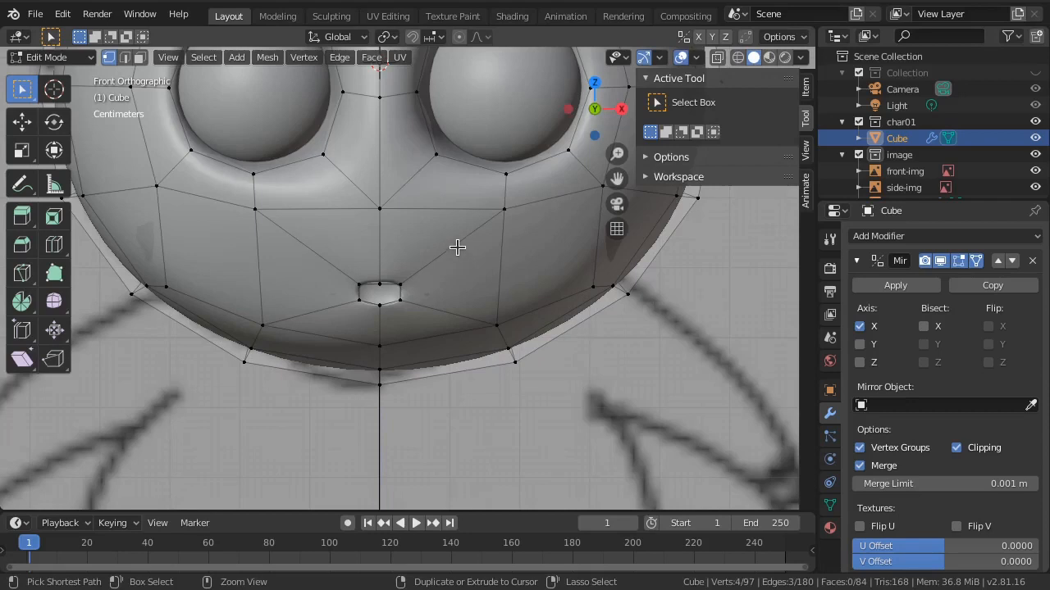
{"action": "key", "text": "ctrl+r"}
{"action": "left_click_drag", "start_coordinate": [456, 247], "coordinate": [442, 257]}
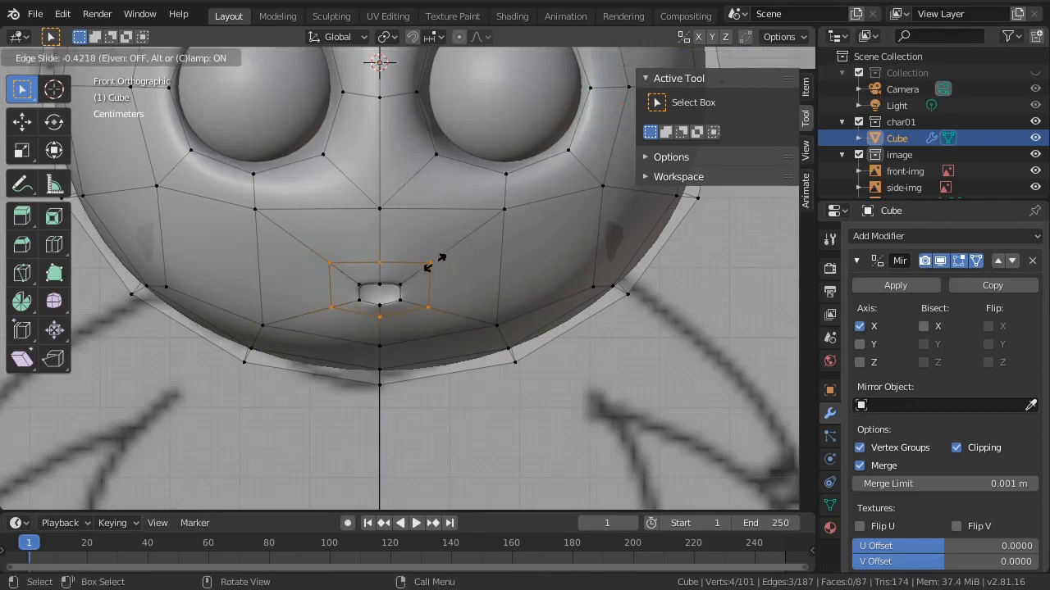
{"action": "left_click", "coordinate": [436, 261]}
Step: Select the new loop together with the lip edge loop and apply Smooth Vertices twice
{"action": "middle_click_drag", "start_coordinate": [449, 320], "coordinate": [448, 260]}
{"action": "left_click", "coordinate": [388, 250], "text": "alt+shift"}
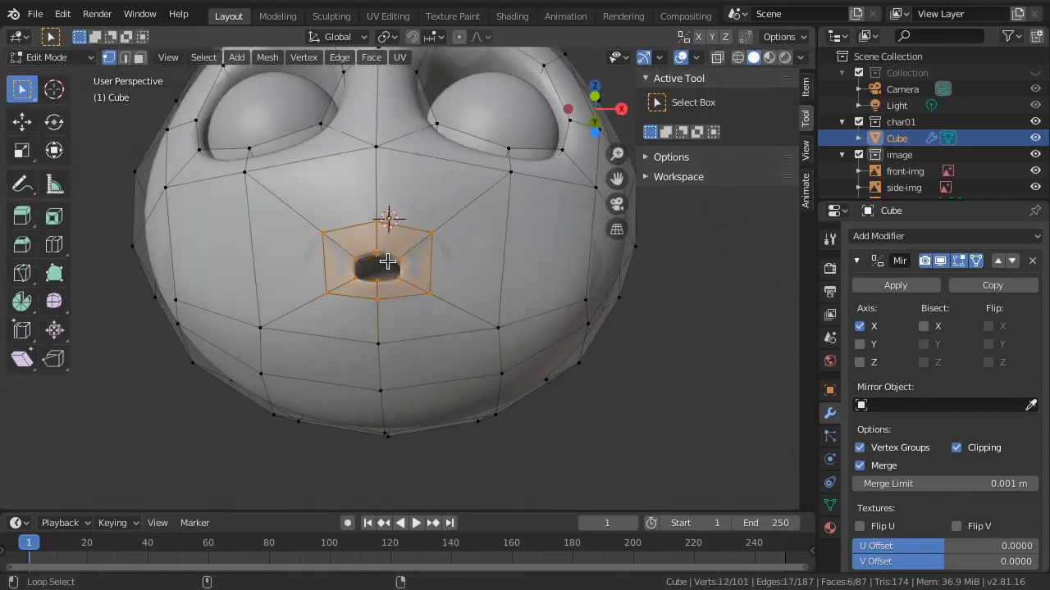
{"action": "right_click", "coordinate": [686, 331]}
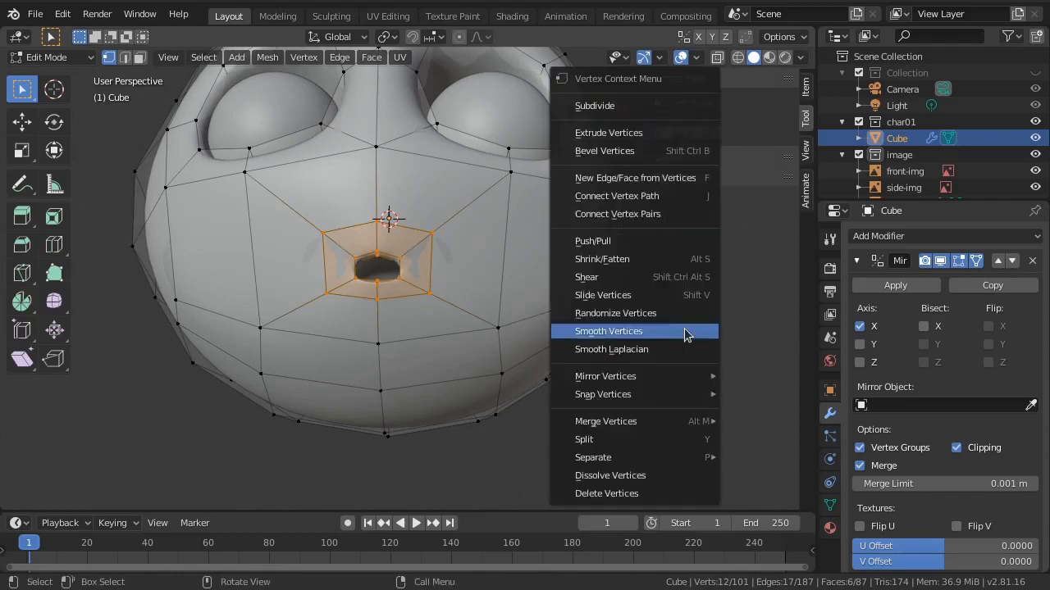
{"action": "left_click", "coordinate": [597, 336]}
{"action": "right_click", "coordinate": [601, 334]}
{"action": "left_click", "coordinate": [607, 335]}
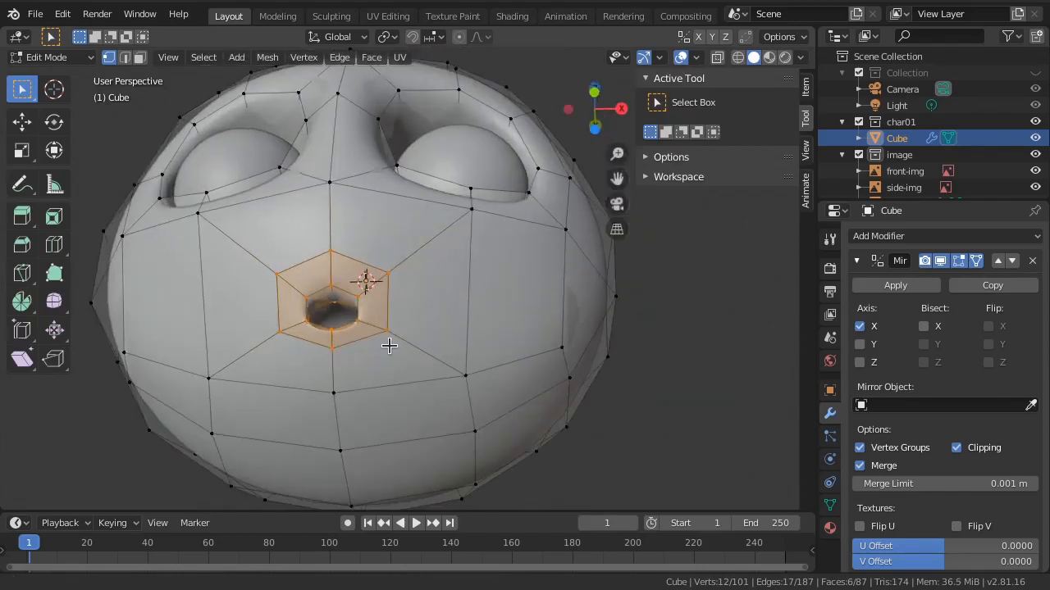
Step: Vertex-slide the lower centre vertex of the outer mouth loop down toward the chin
{"action": "middle_click_drag", "start_coordinate": [389, 345], "coordinate": [418, 272], "text": "shift"}
{"action": "scroll", "coordinate": [418, 273], "scroll_direction": "up", "scroll_amount": 1}
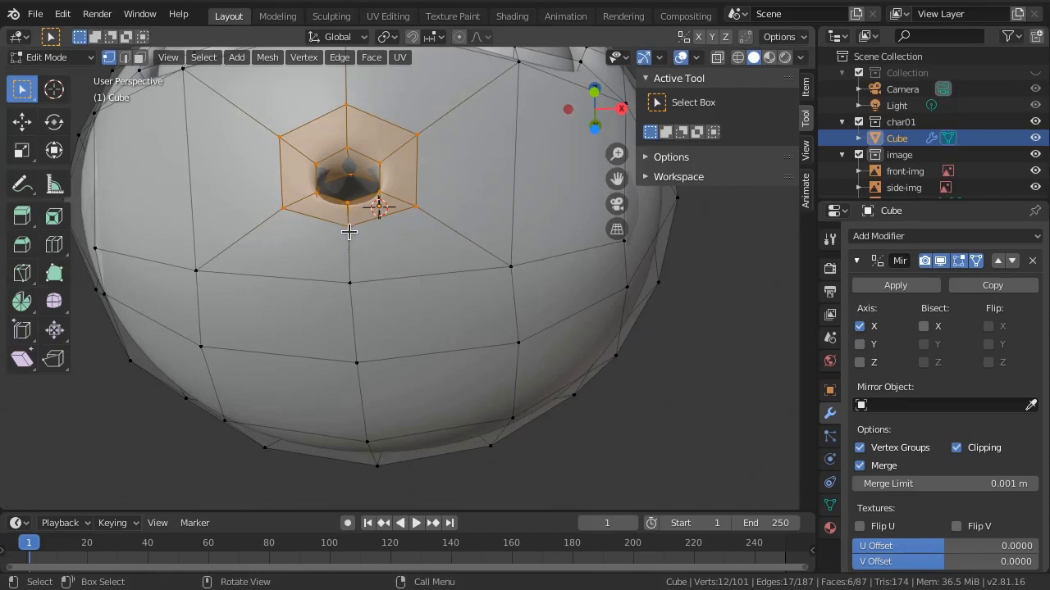
{"action": "left_click", "coordinate": [348, 230]}
{"action": "key", "text": "g"}
{"action": "key", "text": "g"}
{"action": "left_click", "coordinate": [379, 256]}
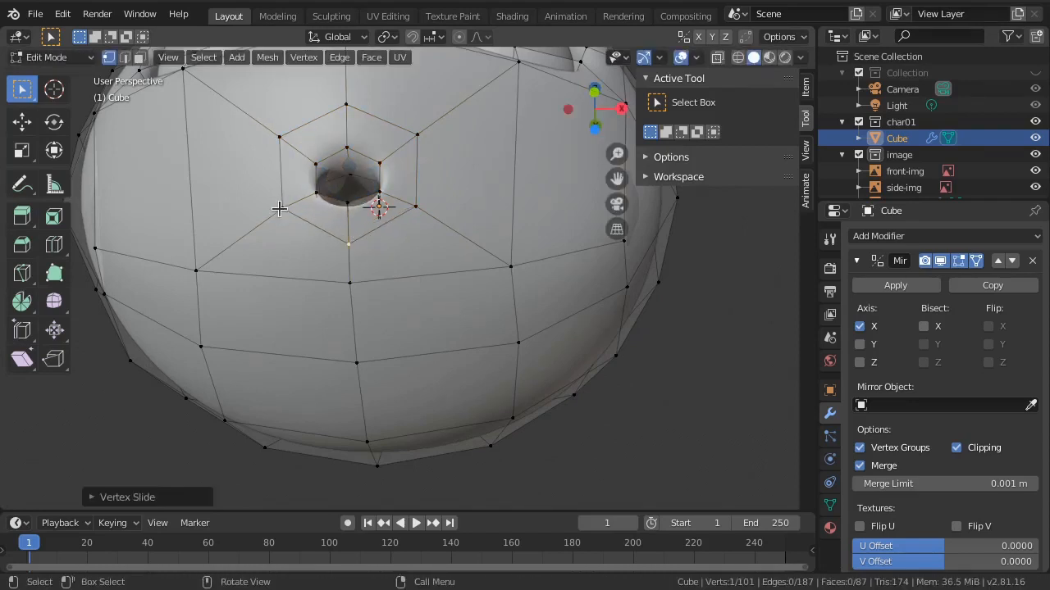
Step: Vertex-slide the lower and upper side vertices of the outer mouth loop slightly outward from the mouth
{"action": "left_click", "coordinate": [413, 213]}
{"action": "key", "text": "g"}
{"action": "key", "text": "g"}
{"action": "left_click", "coordinate": [442, 145]}
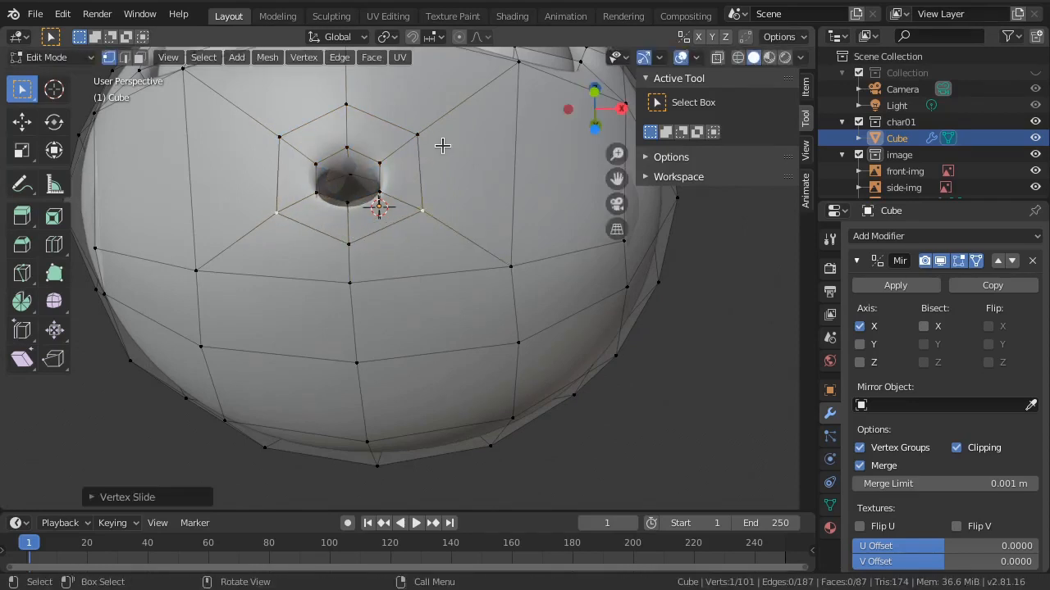
{"action": "left_click", "coordinate": [420, 132]}
{"action": "key", "text": "g"}
{"action": "key", "text": "g"}
{"action": "left_click", "coordinate": [471, 142]}
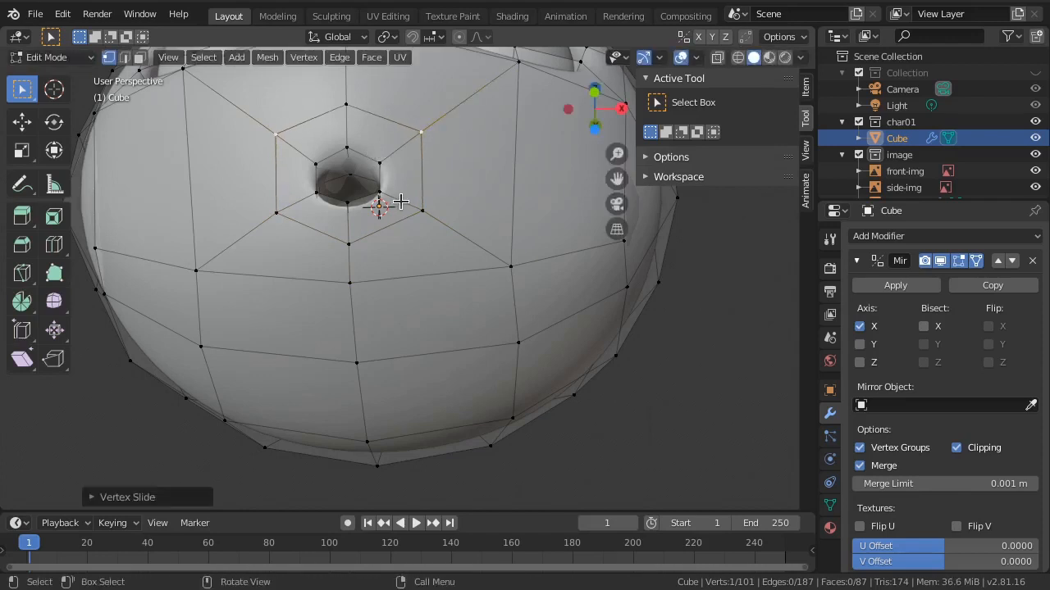
Step: Return to object mode and set the head's subdivision level to 1
{"action": "key", "text": "Tab"}
{"action": "key", "text": "ctrl+1"}
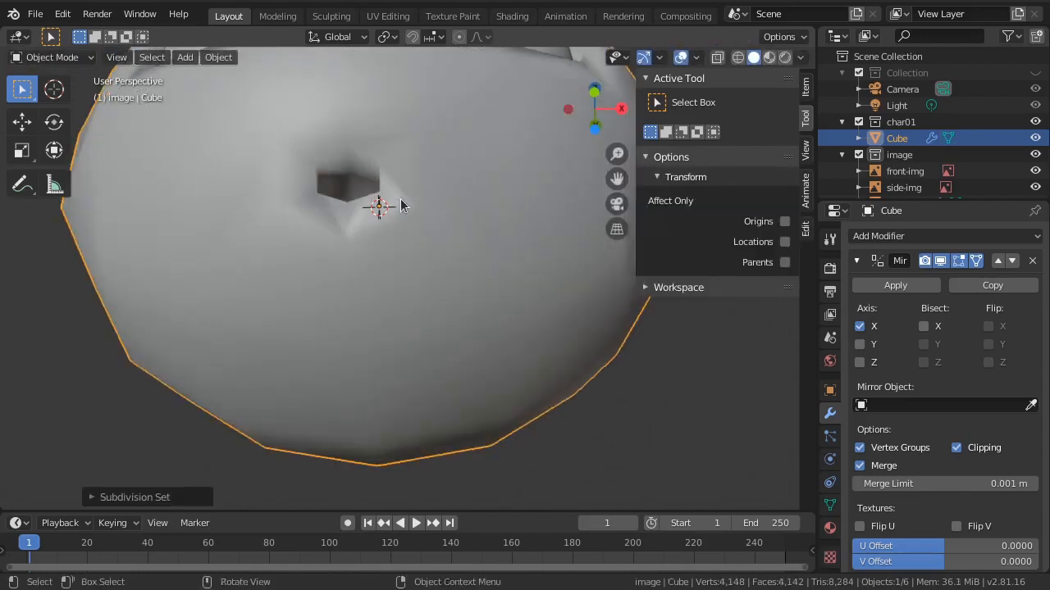
Step: In the right side view with see-through wireframe shading, rotate the mouth's inner lip loop and move it to follow the face slope
{"action": "middle_click_drag", "start_coordinate": [401, 199], "coordinate": [402, 255]}
{"action": "key", "text": "KP_3"}
{"action": "key", "text": "Tab"}
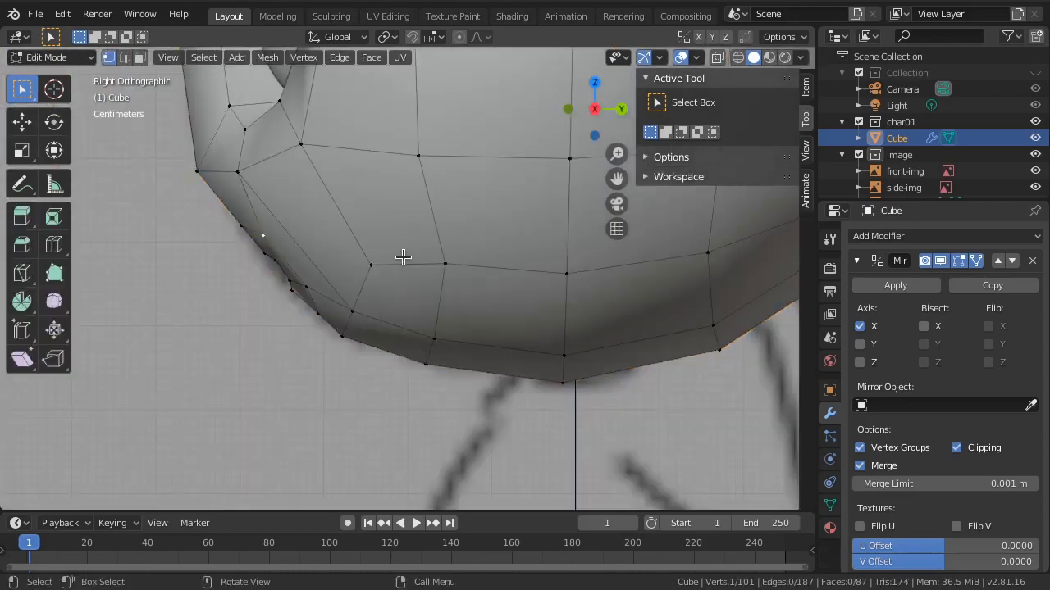
{"action": "key", "text": "alt+z"}
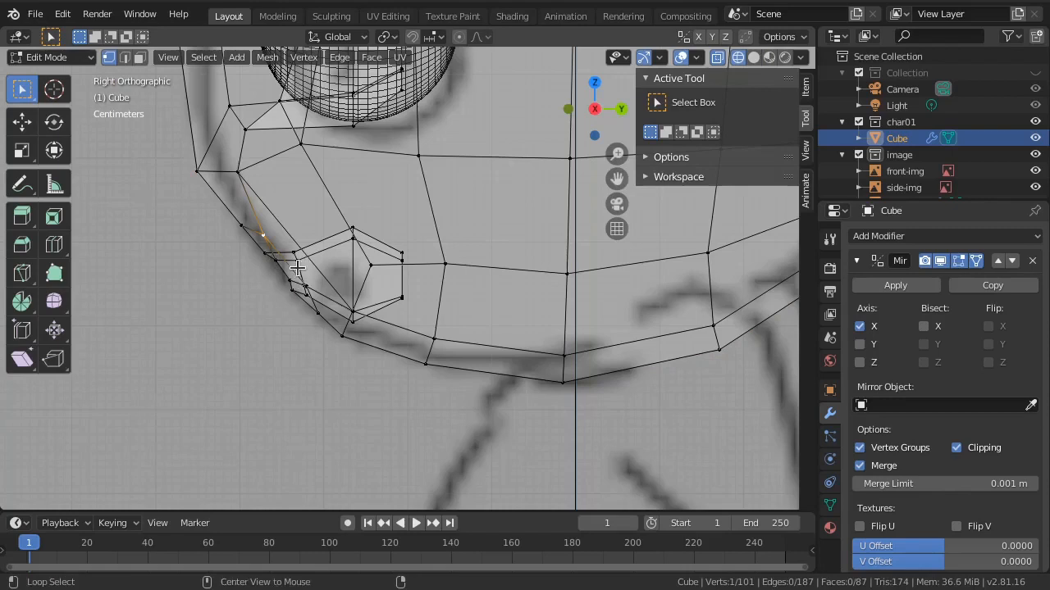
{"action": "left_click", "coordinate": [301, 269], "text": "alt"}
{"action": "scroll", "coordinate": [343, 301], "scroll_direction": "up", "scroll_amount": 3}
{"action": "middle_click_drag", "start_coordinate": [312, 301], "coordinate": [371, 311], "text": "shift"}
{"action": "key", "text": "r"}
{"action": "left_click", "coordinate": [403, 286]}
{"action": "key", "text": "g"}
{"action": "left_click", "coordinate": [397, 283]}
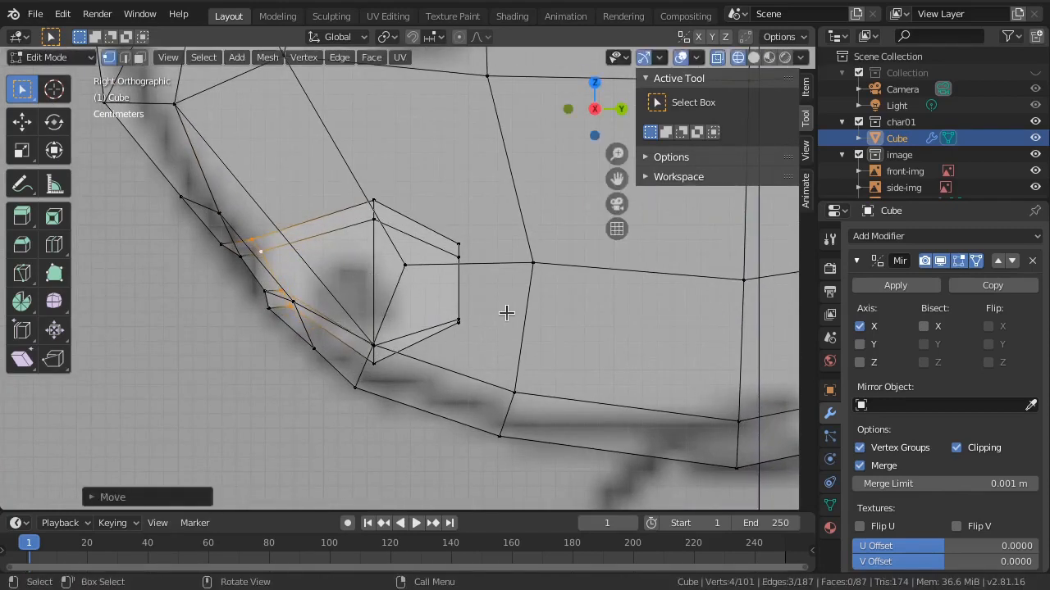
Step: Move the middle edge loop and the rear edge loop of the mouth cavity upward along Z
{"action": "left_click", "coordinate": [376, 287], "text": "alt"}
{"action": "key", "text": "g"}
{"action": "key", "text": "z"}
{"action": "left_click", "coordinate": [484, 307]}
{"action": "left_click", "coordinate": [459, 289], "text": "alt"}
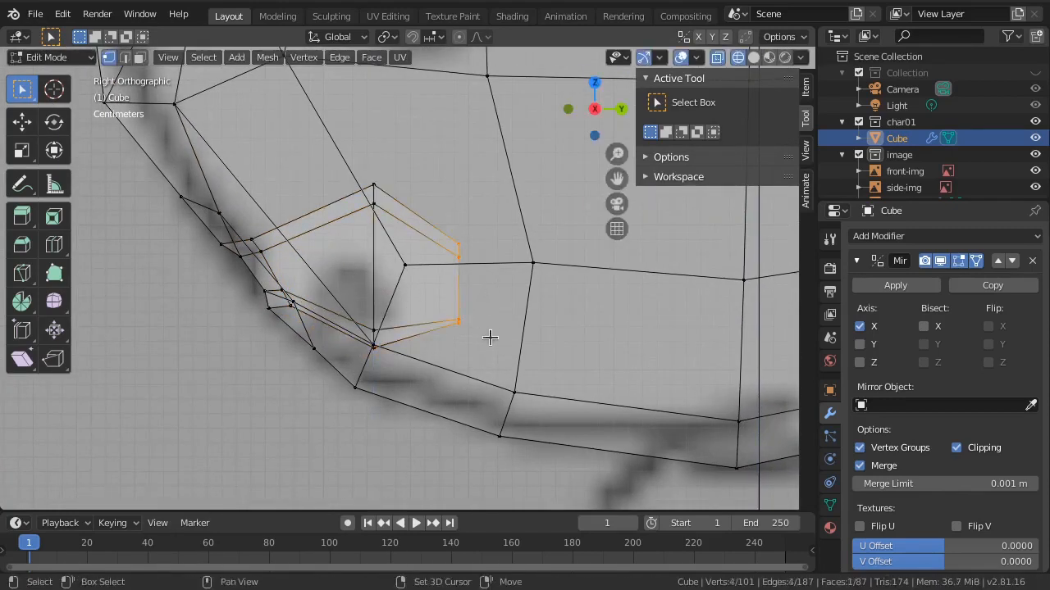
{"action": "key", "text": "g"}
{"action": "key", "text": "z"}
{"action": "left_click", "coordinate": [490, 325]}
Step: Select the inner lip loop, then show the head from the front in solid shading with subdivision level 2
{"action": "left_click", "coordinate": [287, 286], "text": "alt"}
{"action": "key", "text": "KP_1"}
{"action": "key", "text": "Tab"}
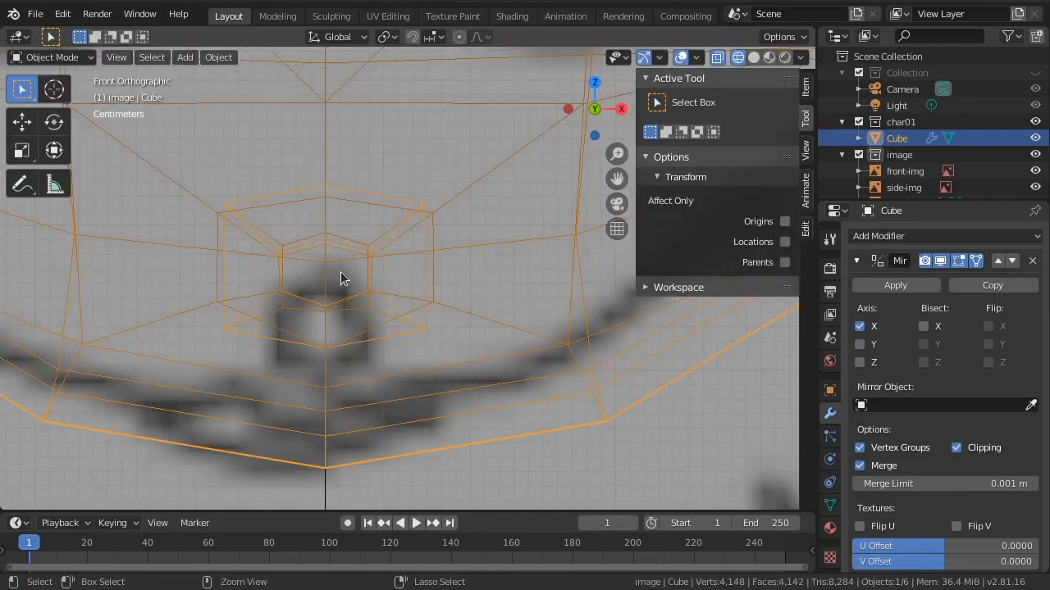
{"action": "key", "text": "ctrl+2"}
{"action": "key", "text": "z"}
{"action": "left_click", "coordinate": [485, 305]}
Step: Scale the inner lip loop and narrow it along the X axis to shape a small mouth opening
{"action": "key", "text": "Tab"}
{"action": "key", "text": "s"}
{"action": "left_click", "coordinate": [595, 319]}
{"action": "key", "text": "s"}
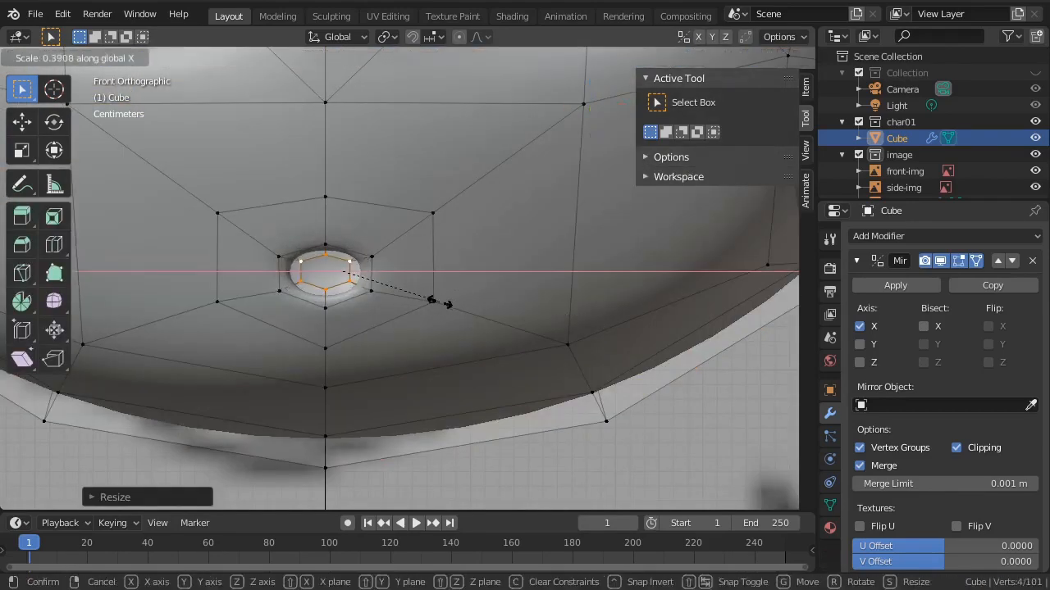
{"action": "left_click", "coordinate": [535, 300]}
{"action": "key", "text": "s"}
{"action": "key", "text": "x"}
{"action": "left_click", "coordinate": [566, 314]}
{"action": "key", "text": "Tab"}
{"action": "scroll", "coordinate": [468, 309], "scroll_direction": "down", "scroll_amount": 3}
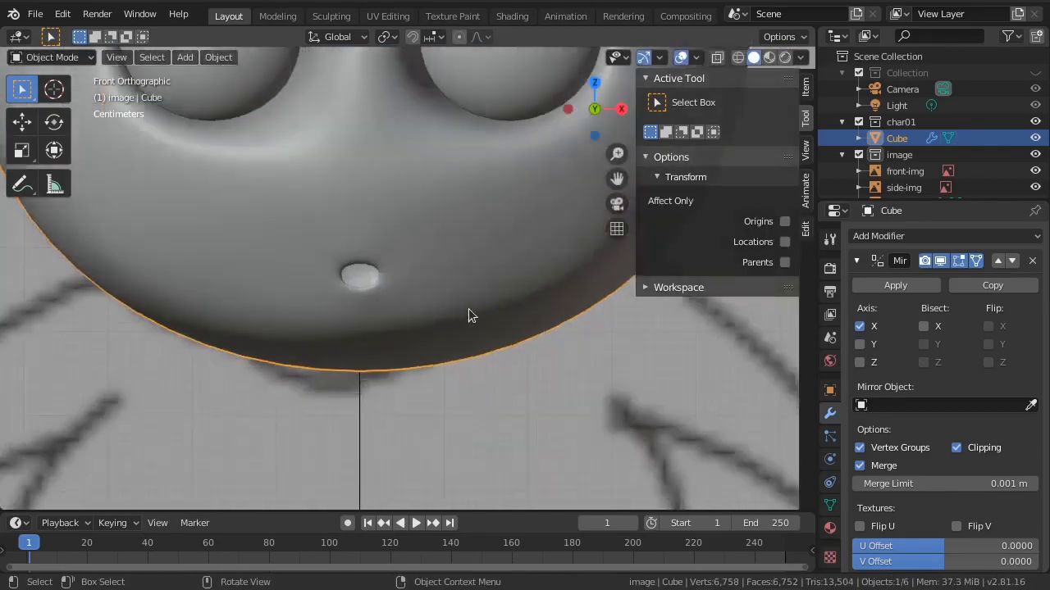
Step: Scale the two lip edge loops along X to about 0.56 and return to object mode
{"action": "scroll", "coordinate": [468, 308], "scroll_direction": "up", "scroll_amount": 4}
{"action": "key", "text": "Tab"}
{"action": "key", "text": "s"}
{"action": "key", "text": "x"}
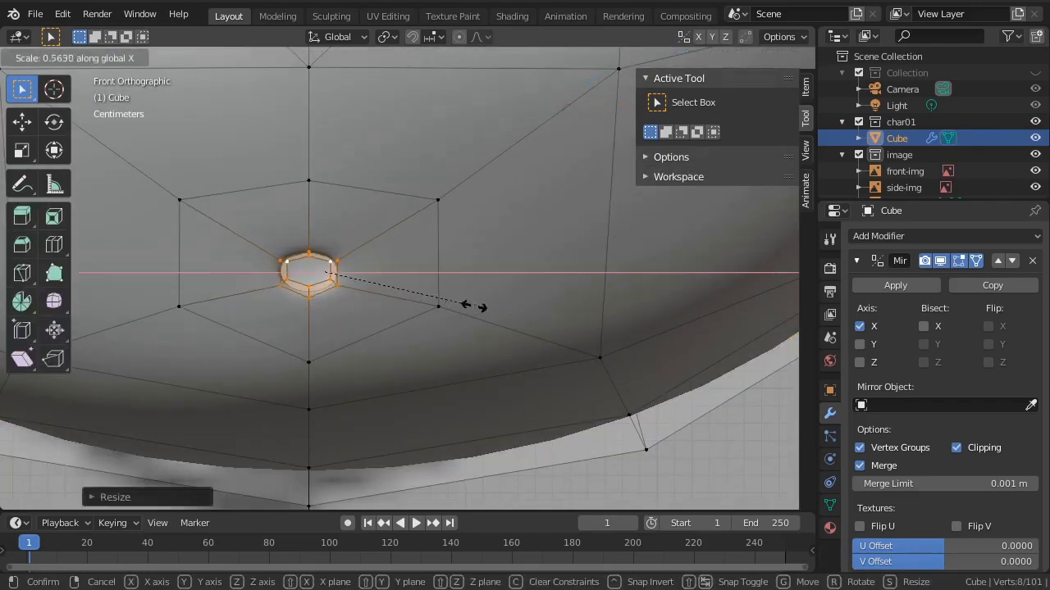
{"action": "left_click", "coordinate": [475, 307]}
{"action": "key", "text": "Tab"}
Step: Turn on the wireframe viewport overlay to show the edge flow of the whole head, and deselect the head
{"action": "scroll", "coordinate": [479, 310], "scroll_direction": "down", "scroll_amount": 2}
{"action": "scroll", "coordinate": [480, 310], "scroll_direction": "down", "scroll_amount": 3}
{"action": "middle_click_drag", "start_coordinate": [473, 374], "coordinate": [396, 360]}
{"action": "middle_click_drag", "start_coordinate": [397, 361], "coordinate": [424, 343]}
{"action": "scroll", "coordinate": [425, 344], "scroll_direction": "down", "scroll_amount": 1}
{"action": "left_click", "coordinate": [698, 60]}
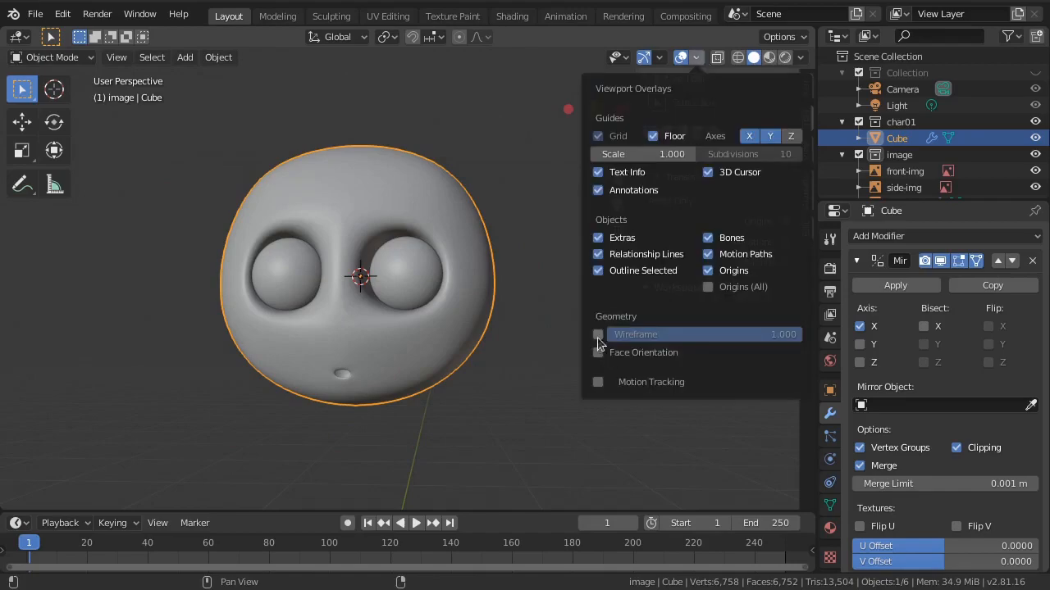
{"action": "left_click", "coordinate": [597, 337]}
{"action": "left_click", "coordinate": [525, 381]}
{"action": "middle_click_drag", "start_coordinate": [455, 396], "coordinate": [527, 332]}
{"action": "middle_click_drag", "start_coordinate": [526, 332], "coordinate": [515, 378]}
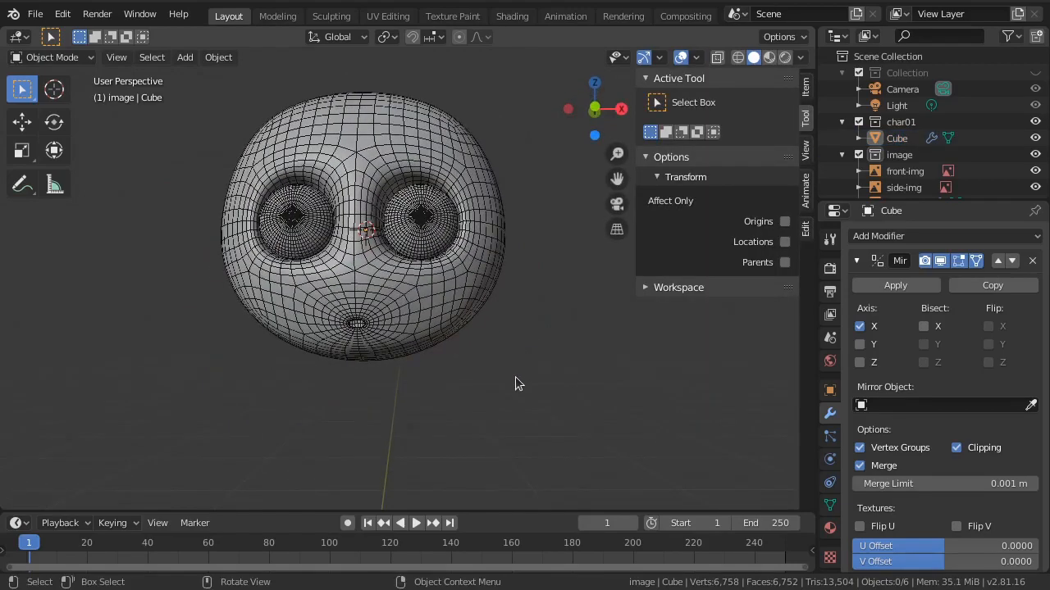
Step: Lower the head's viewport subdivisions to 0 to check the base mesh, then set them to 1
{"action": "key", "text": "ctrl+1"}
{"action": "scroll", "coordinate": [912, 457], "scroll_direction": "down", "scroll_amount": 5}
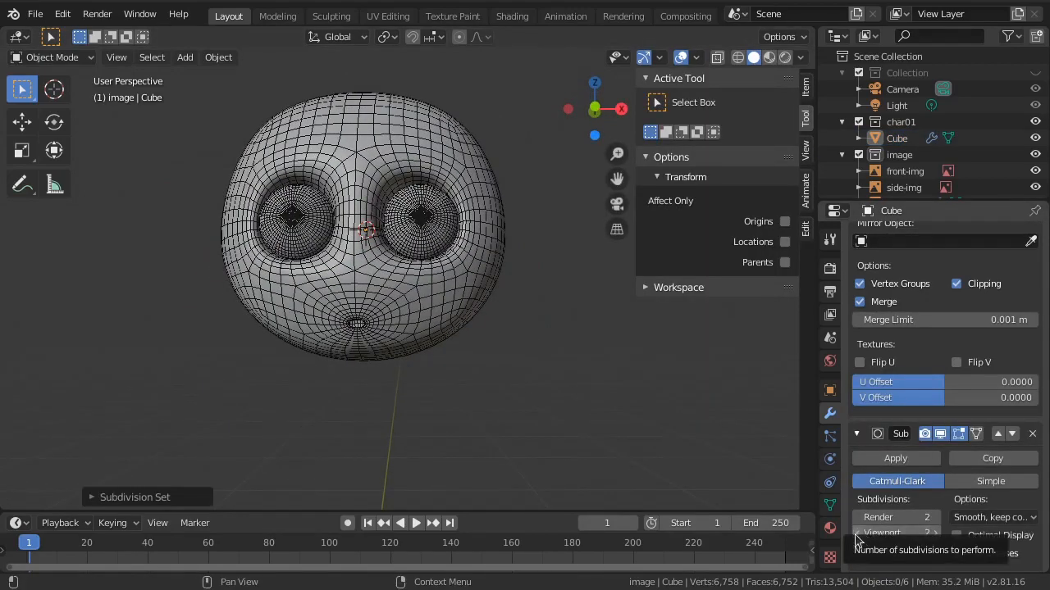
{"action": "left_click", "coordinate": [857, 533]}
{"action": "left_click", "coordinate": [856, 533]}
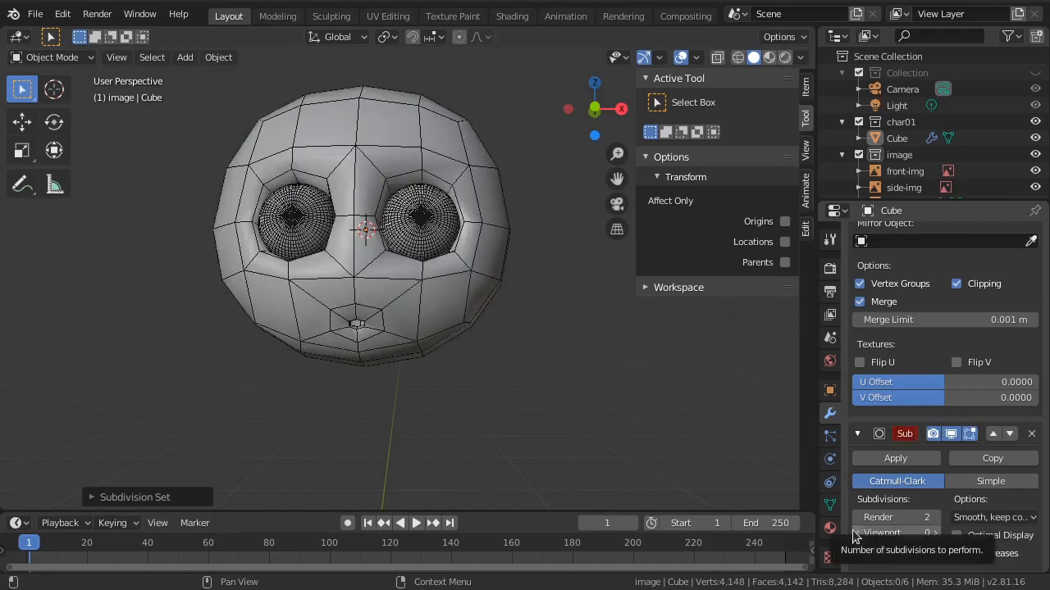
{"action": "left_click", "coordinate": [929, 533]}
{"action": "middle_click_drag", "start_coordinate": [569, 429], "coordinate": [543, 426]}
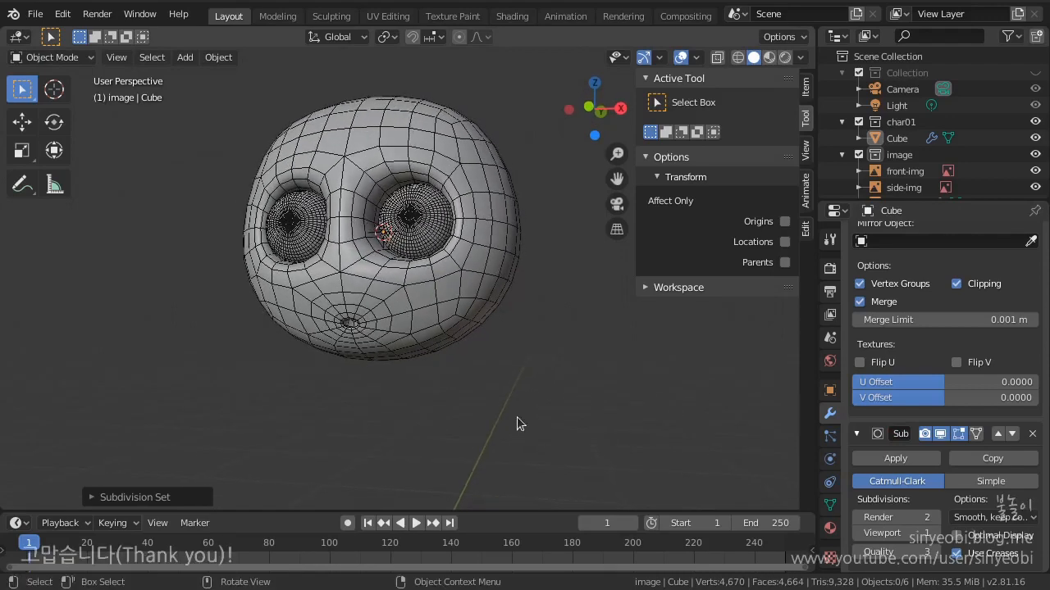